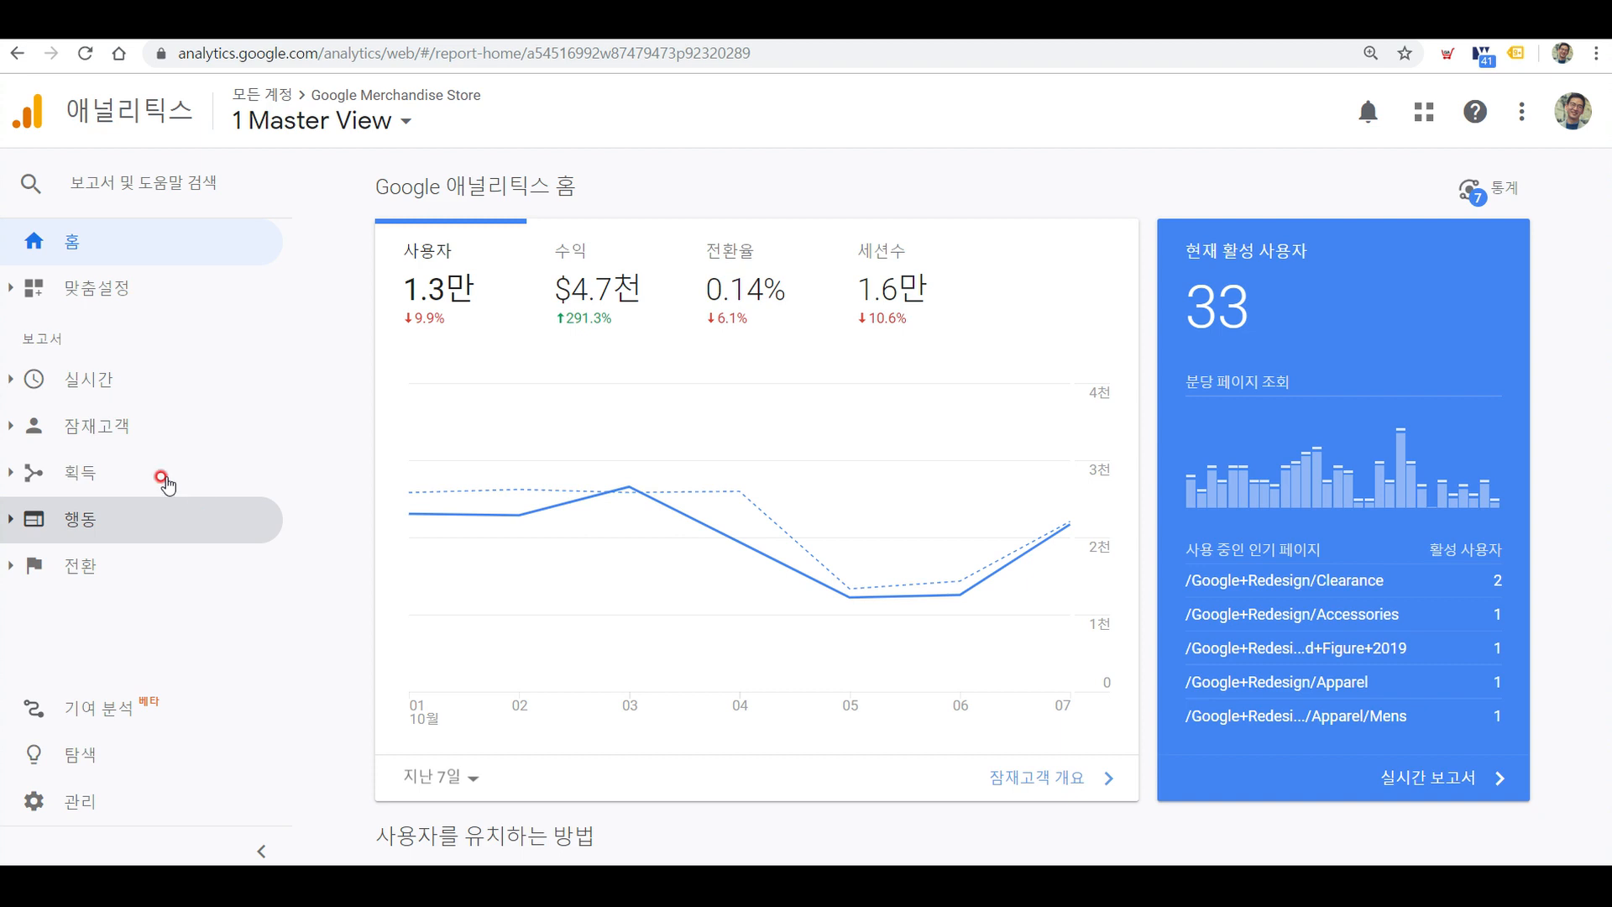
Open the 개요 (Overview) report for 잠재고객 (Audience) and review its user trend and summary metrics.
click(126, 428)
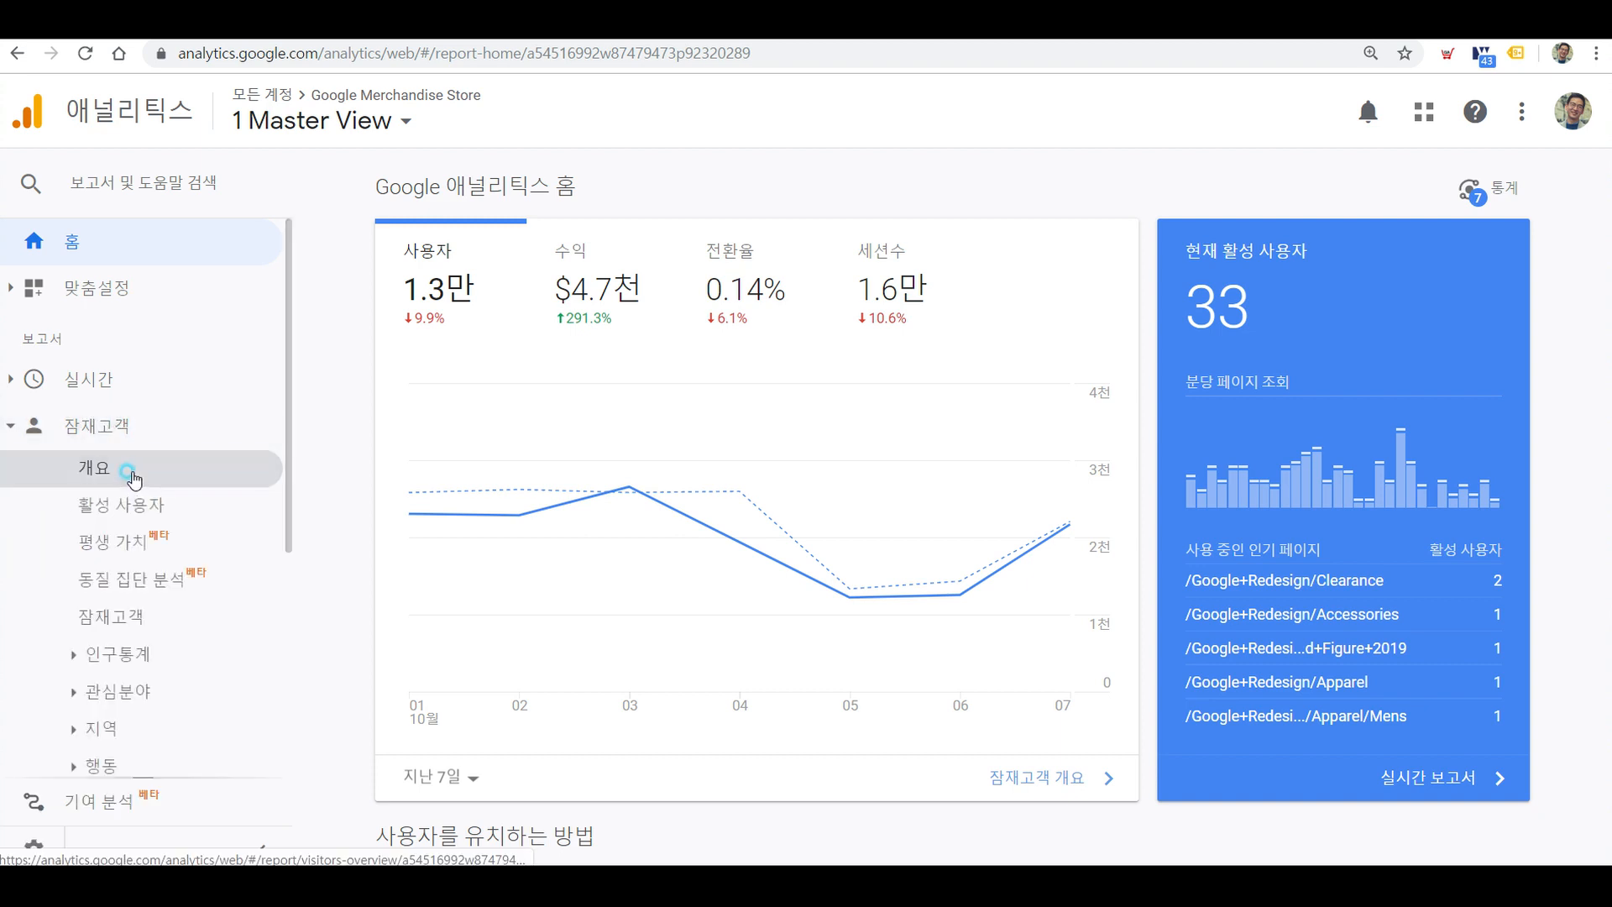
click(128, 475)
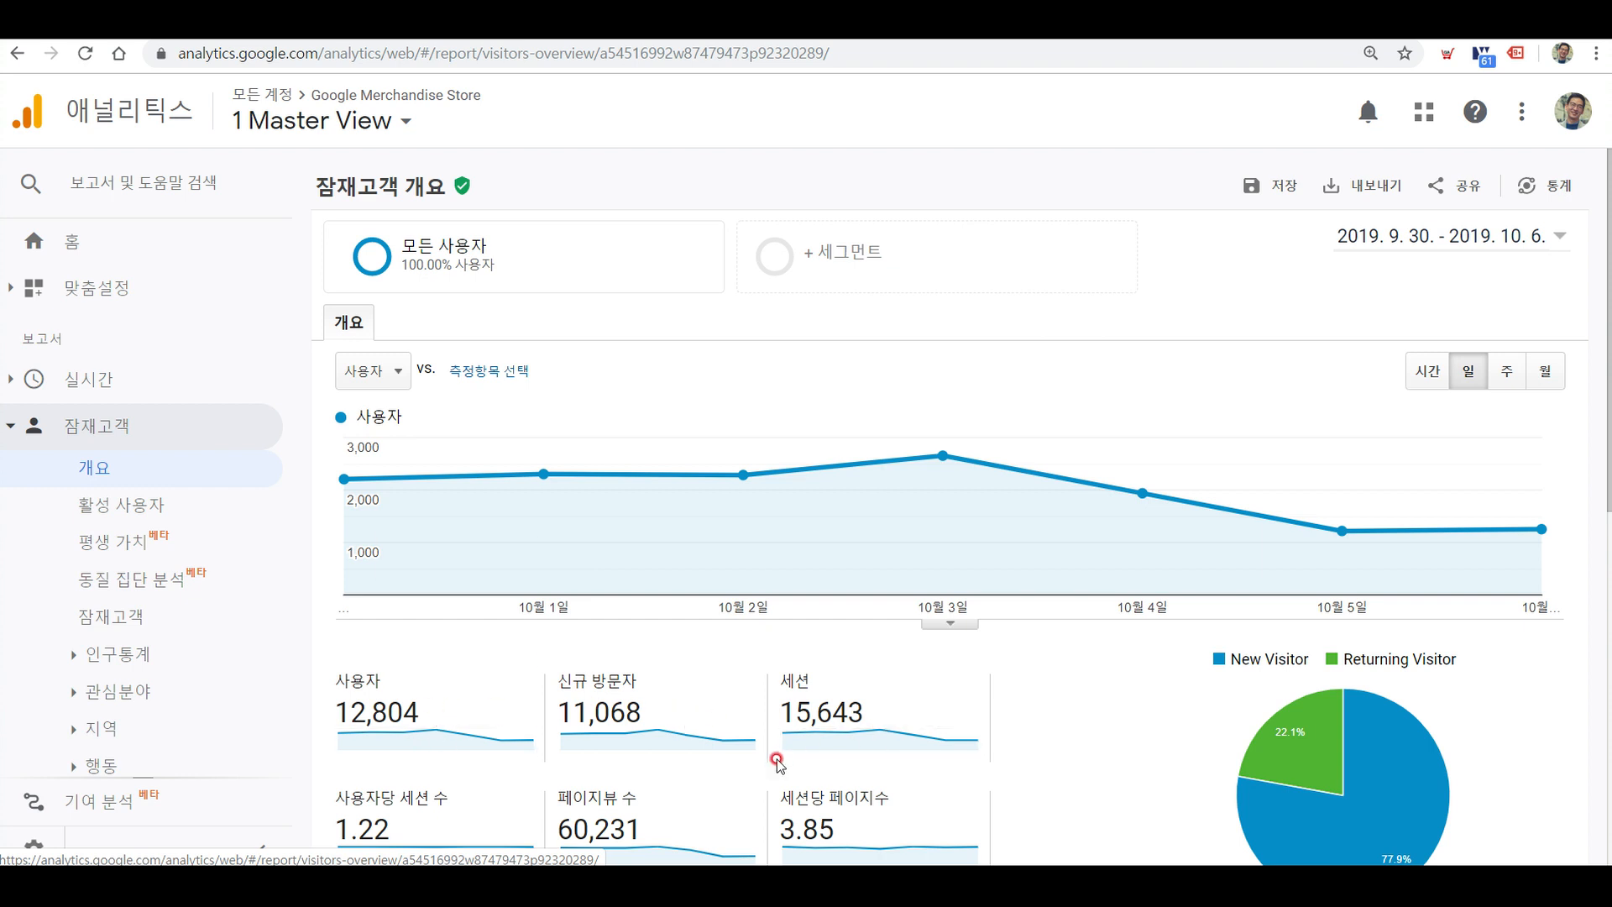
scroll(759, 745, down, 3)
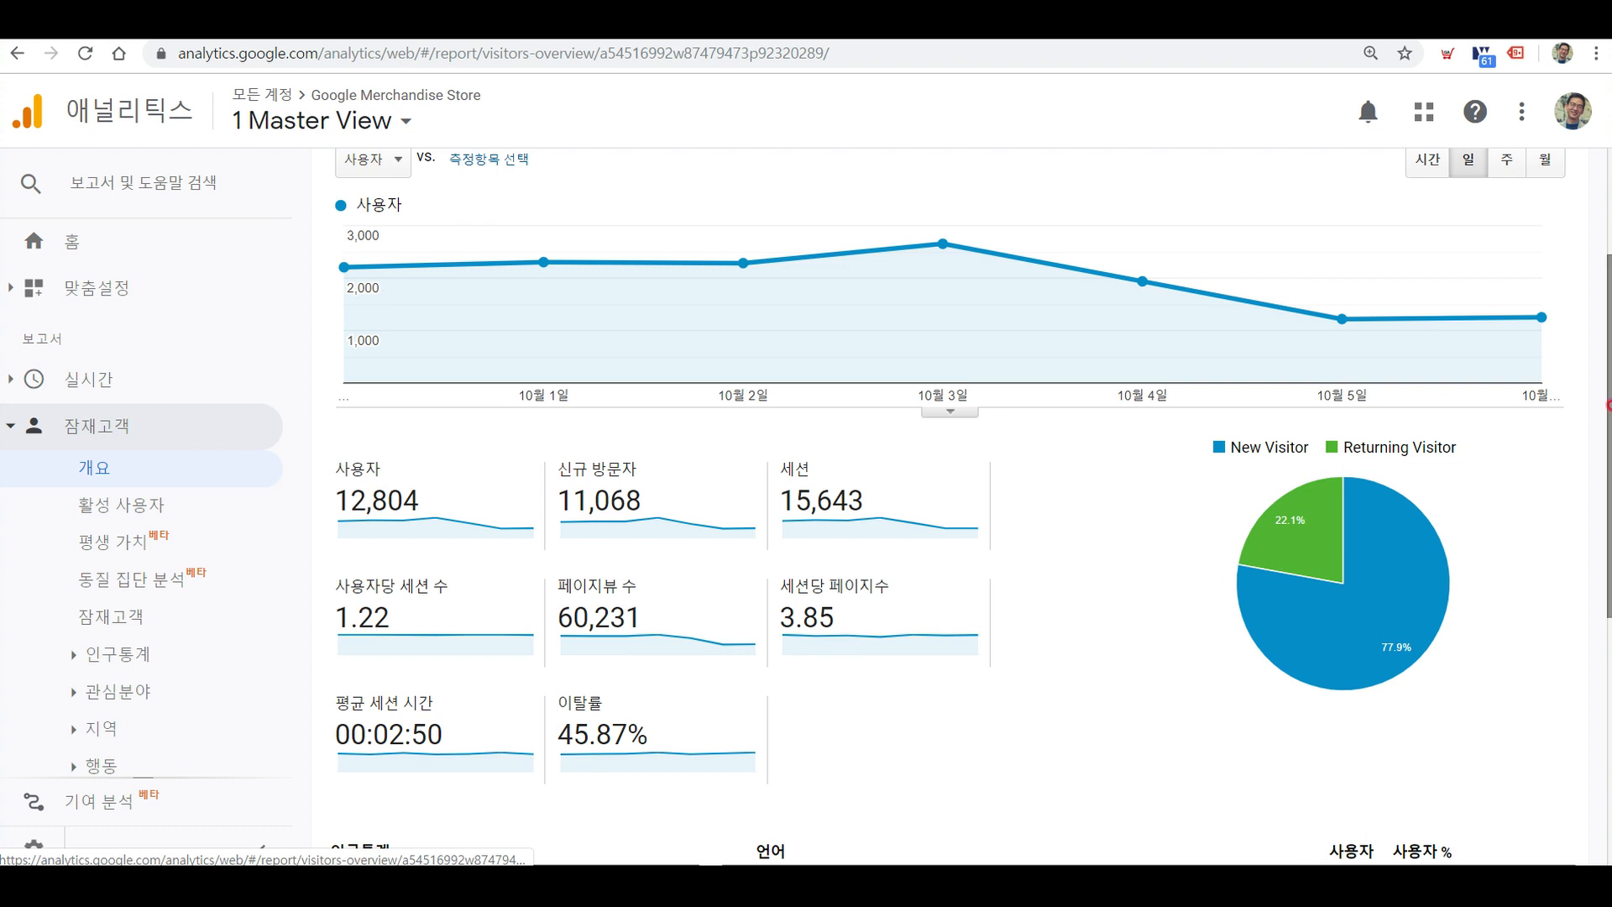
drag(1606, 395, 1605, 252)
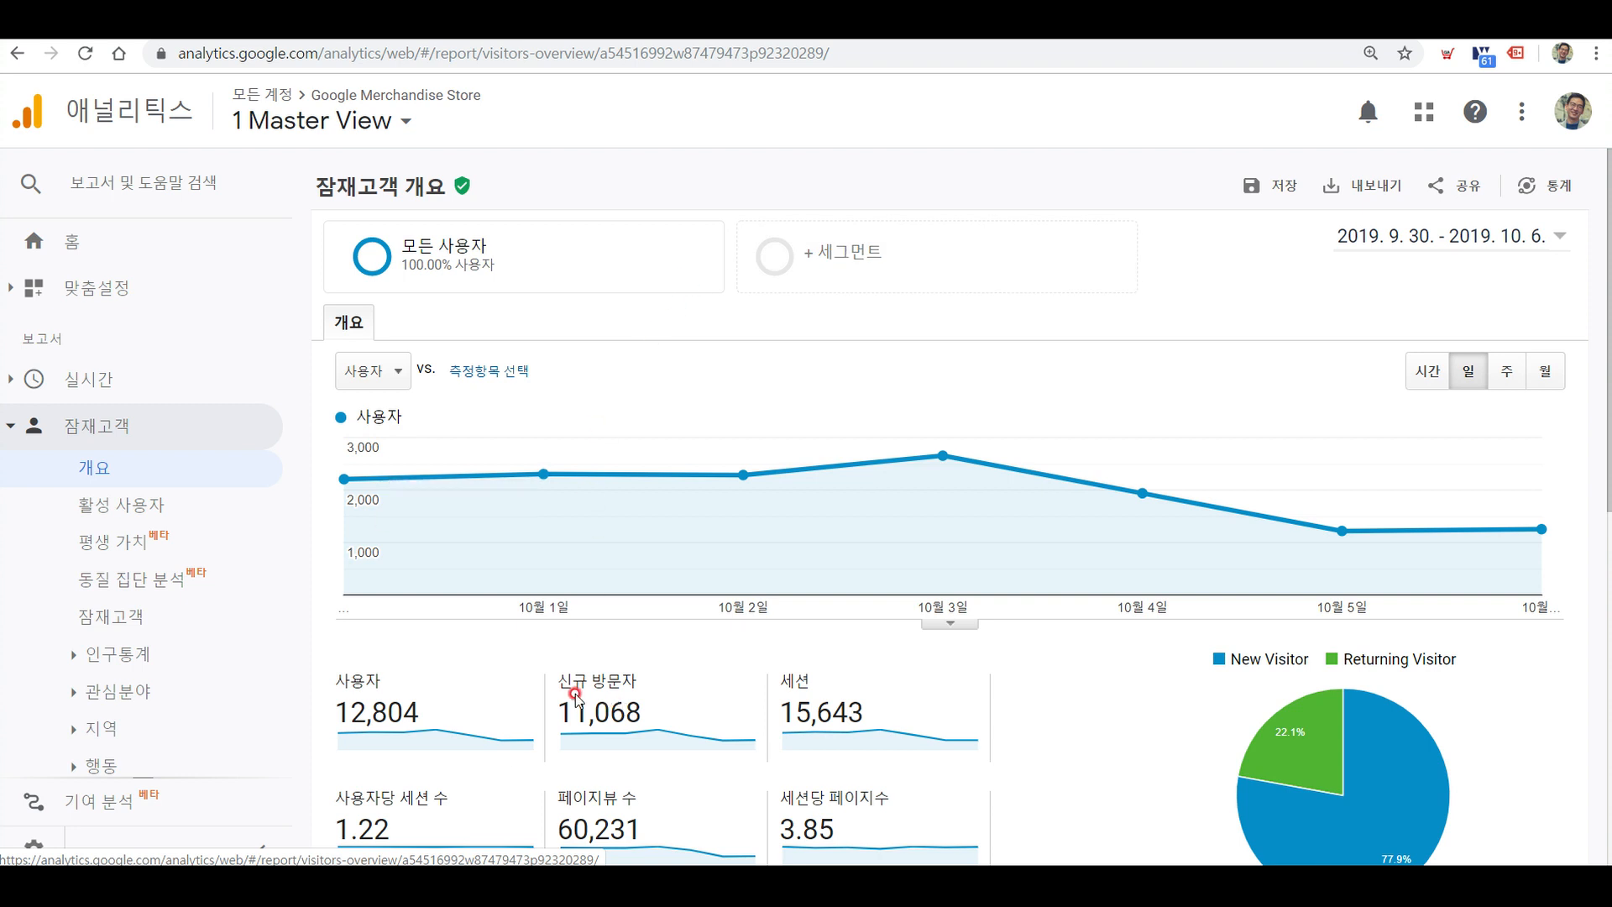
mouse_move(552, 554)
mouse_move(717, 461)
mouse_move(389, 252)
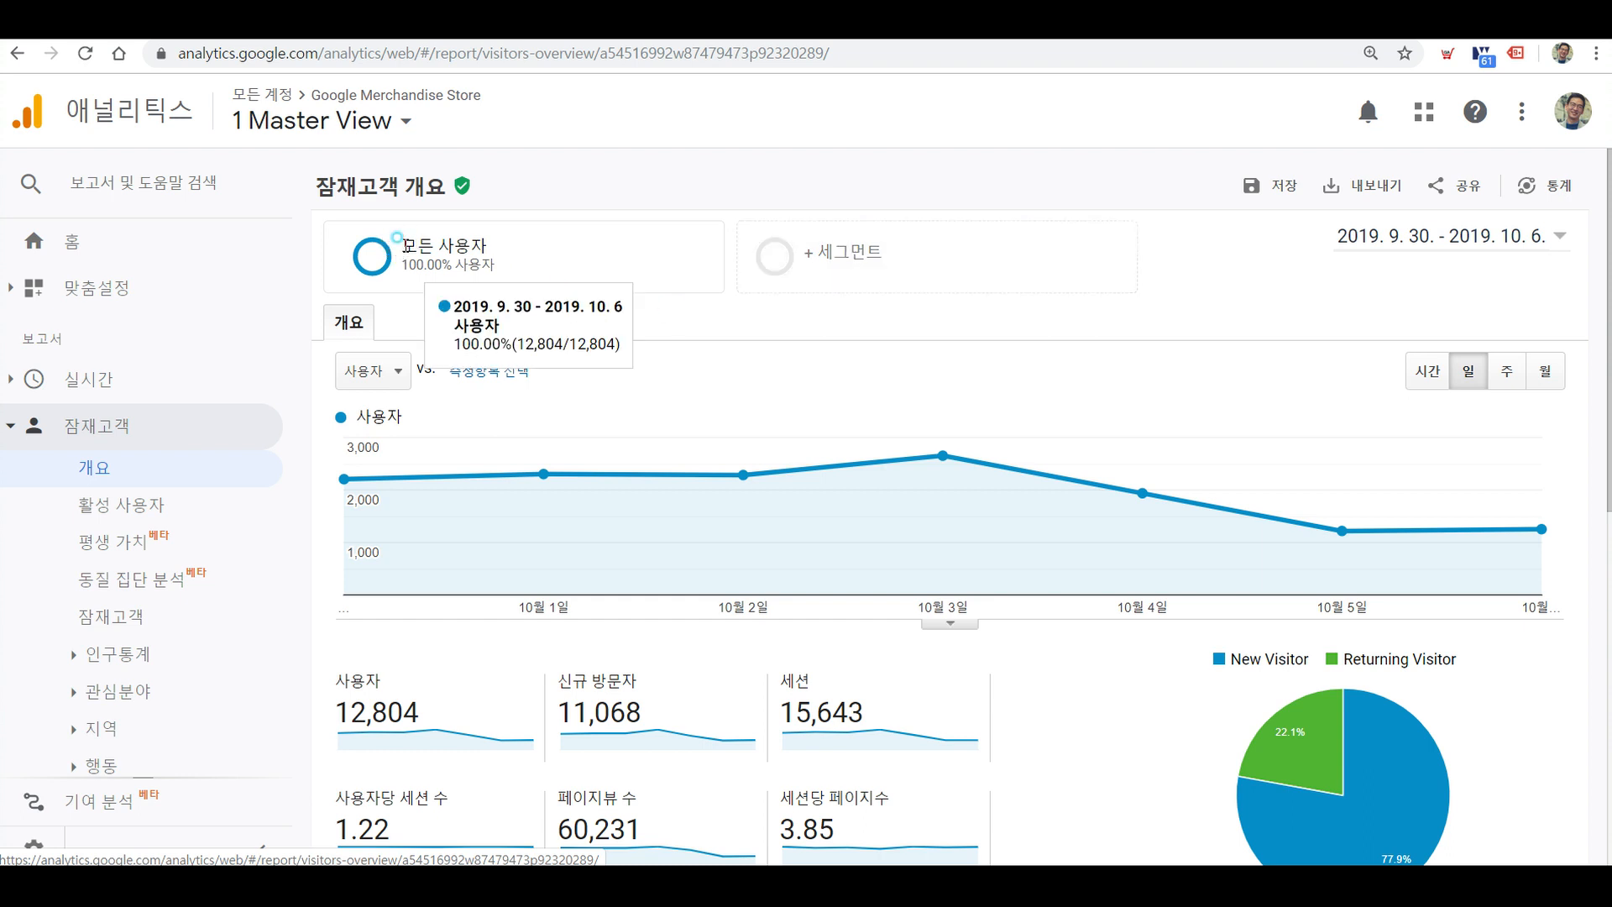
Open the segment selection for 모든 사용자 and compare the 전체 (all) and 시스템 (system) segment lists.
drag(401, 245, 495, 246)
click(598, 256)
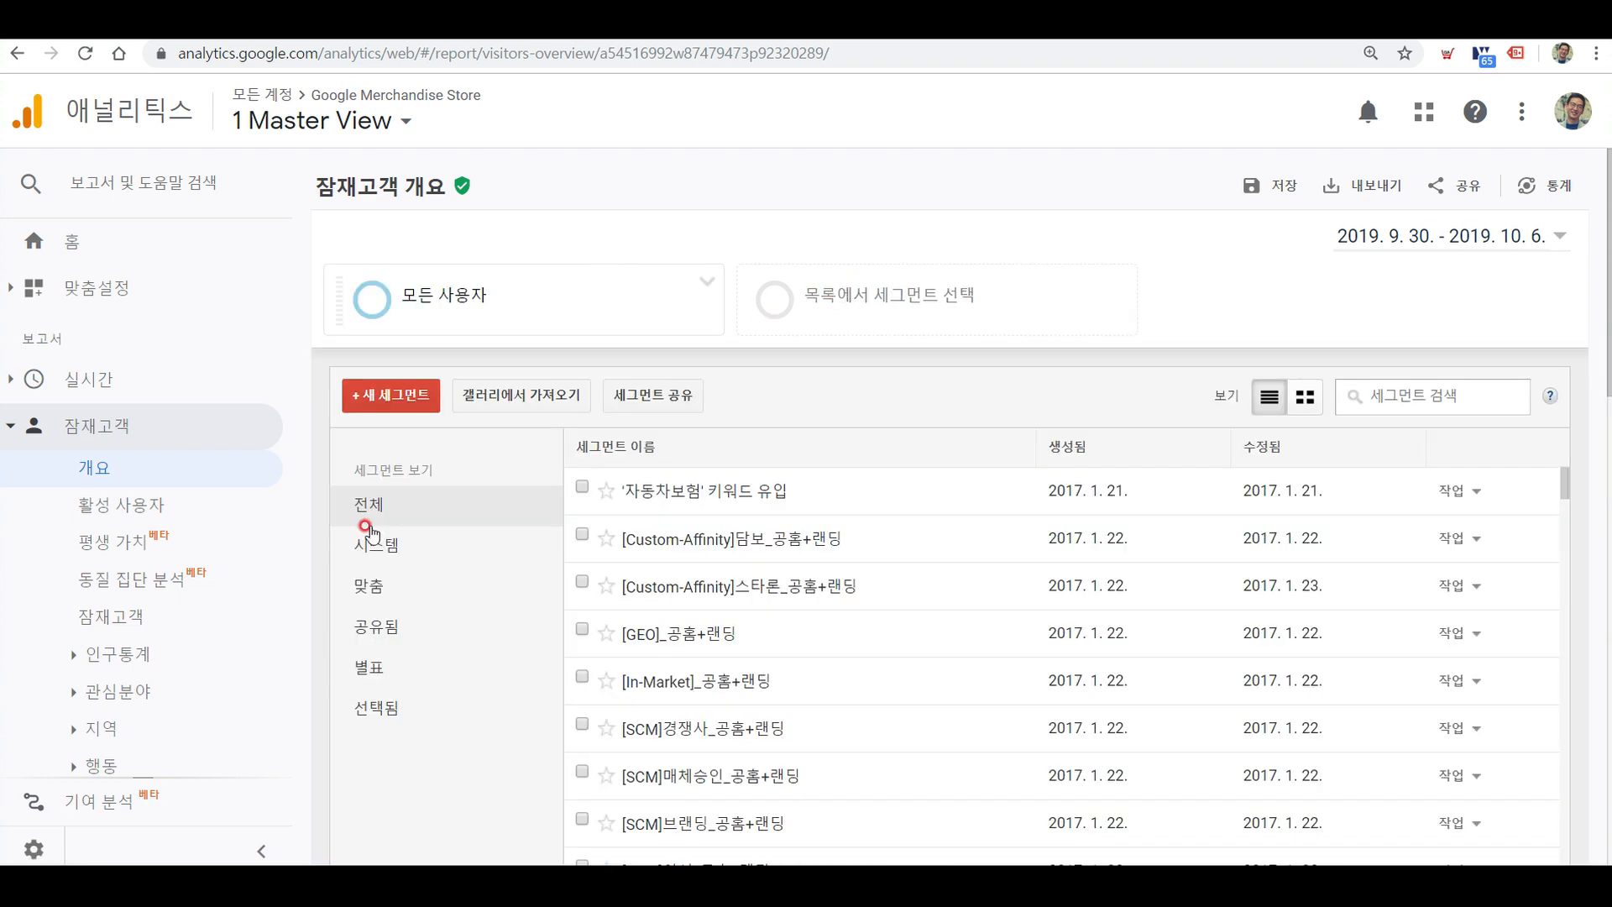
click(447, 554)
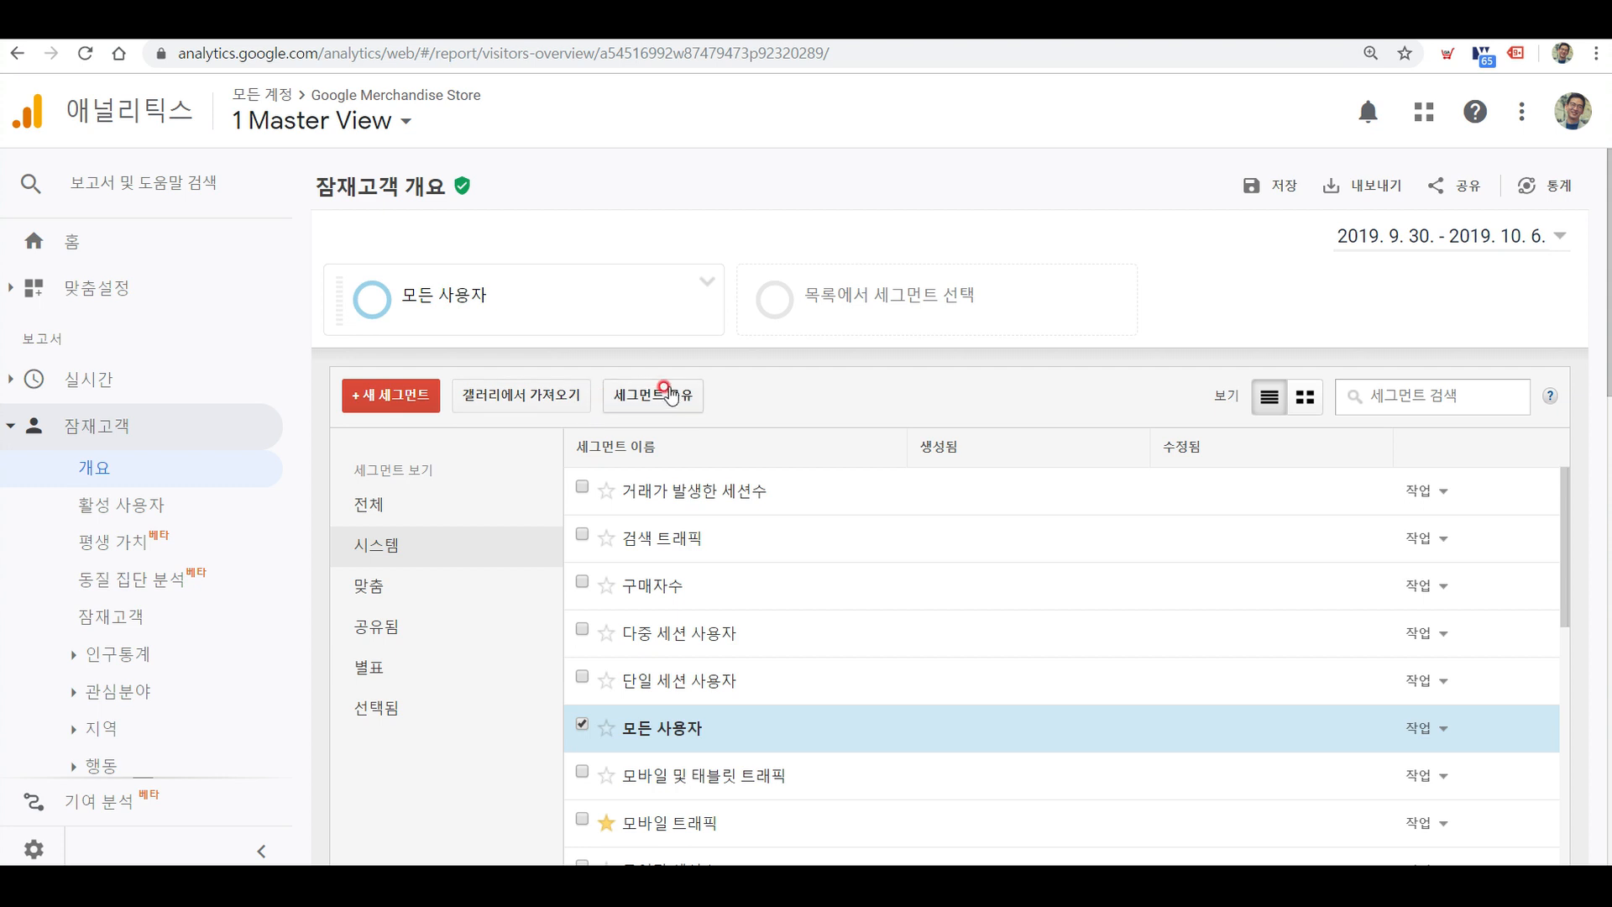
click(450, 519)
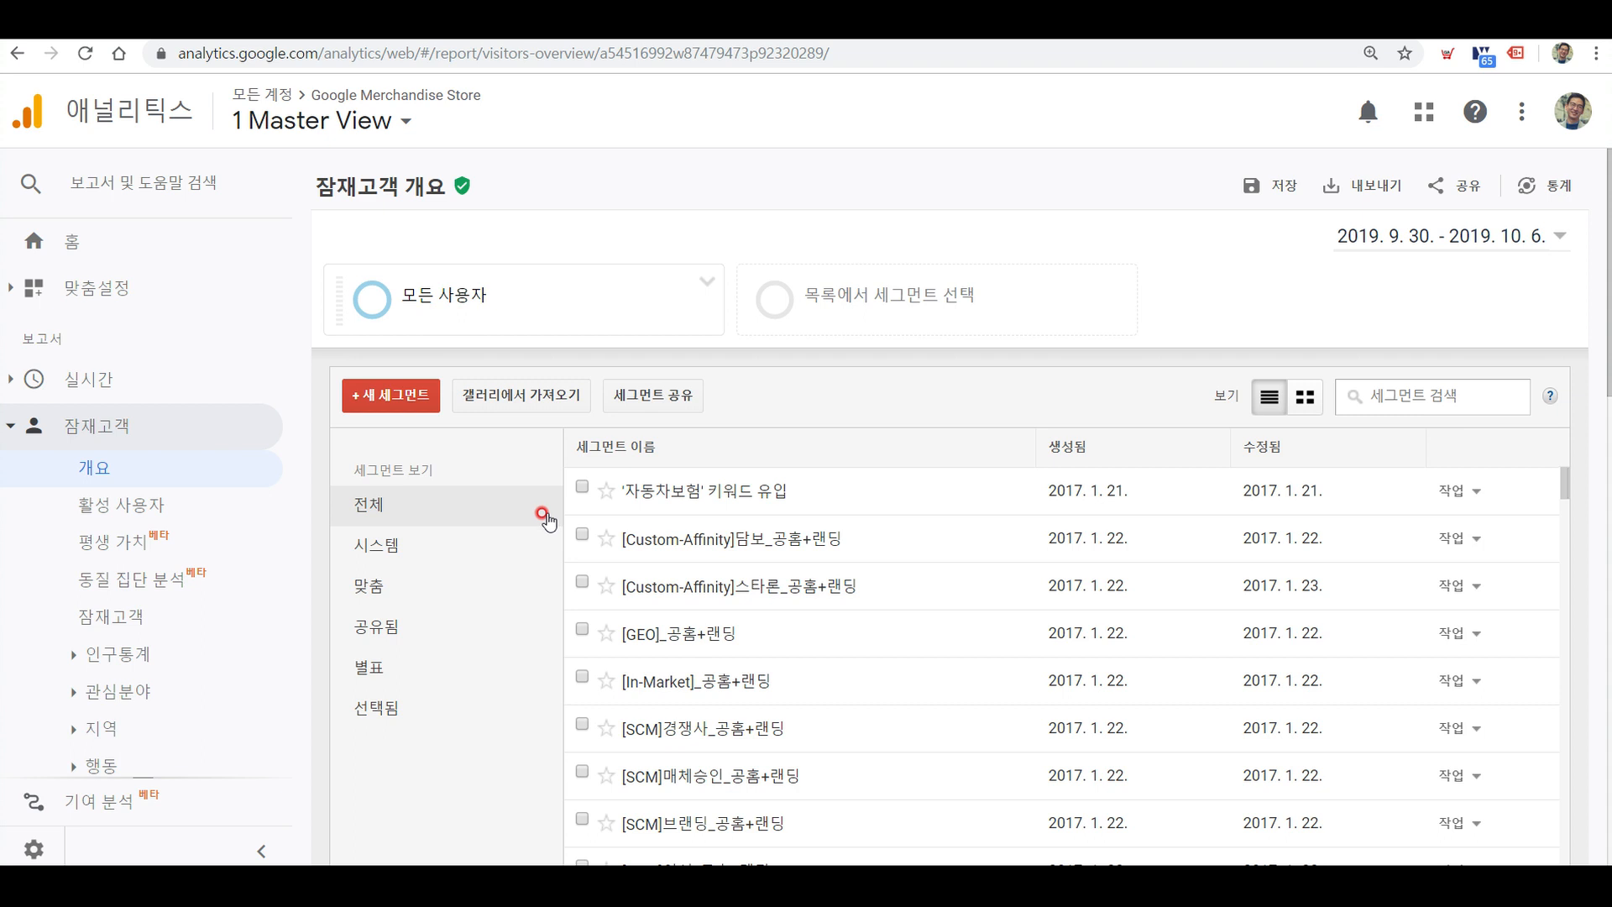
click(477, 556)
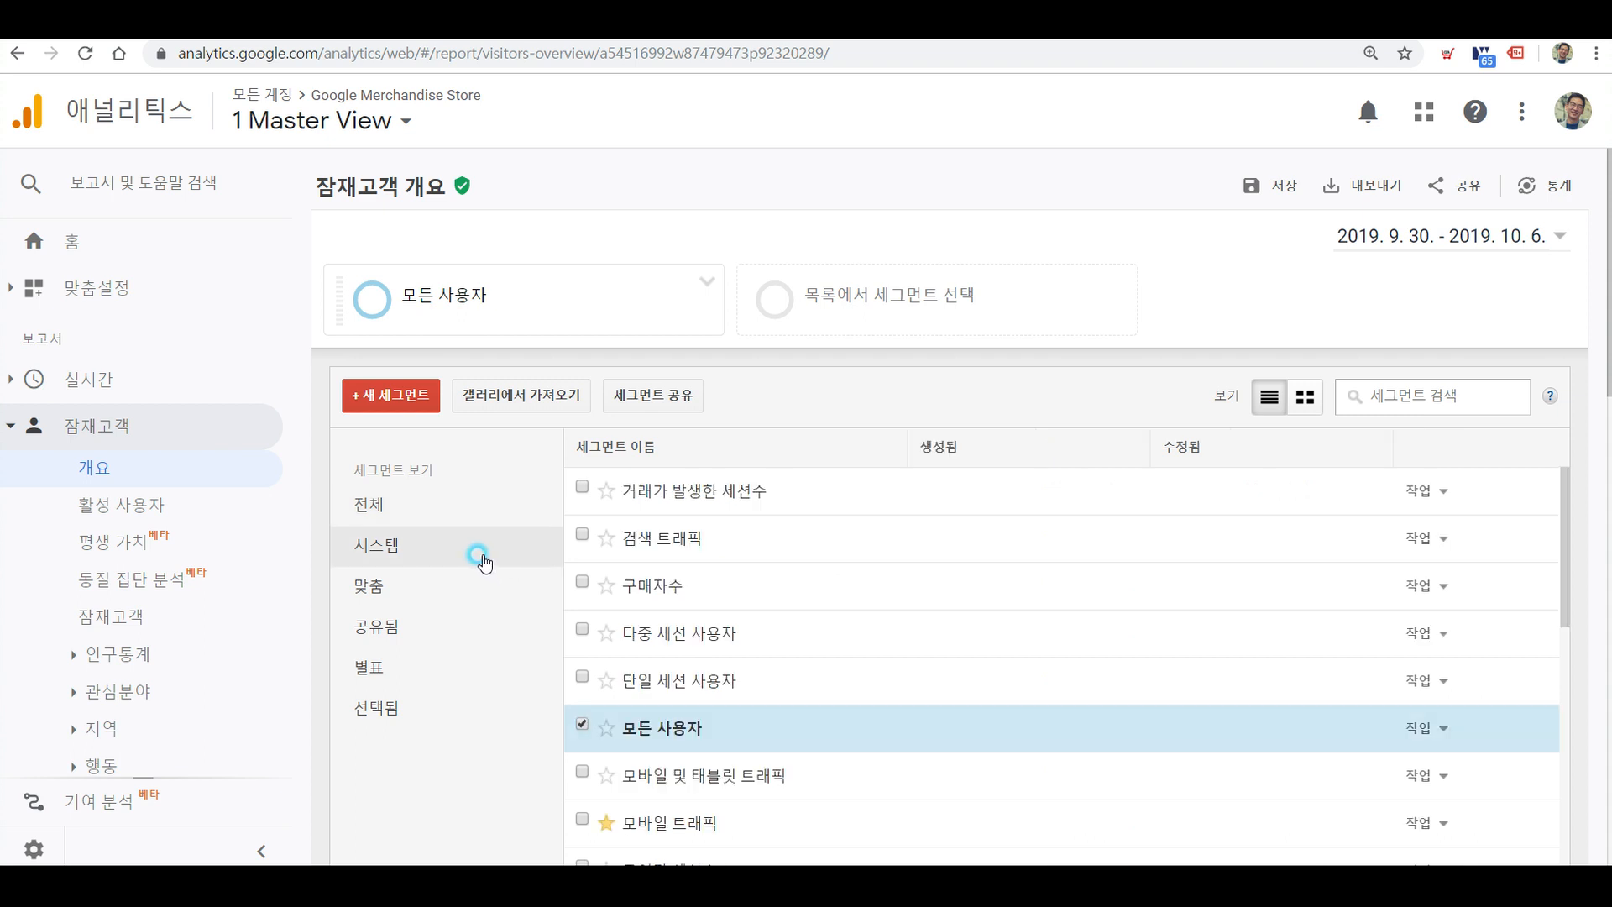
click(467, 502)
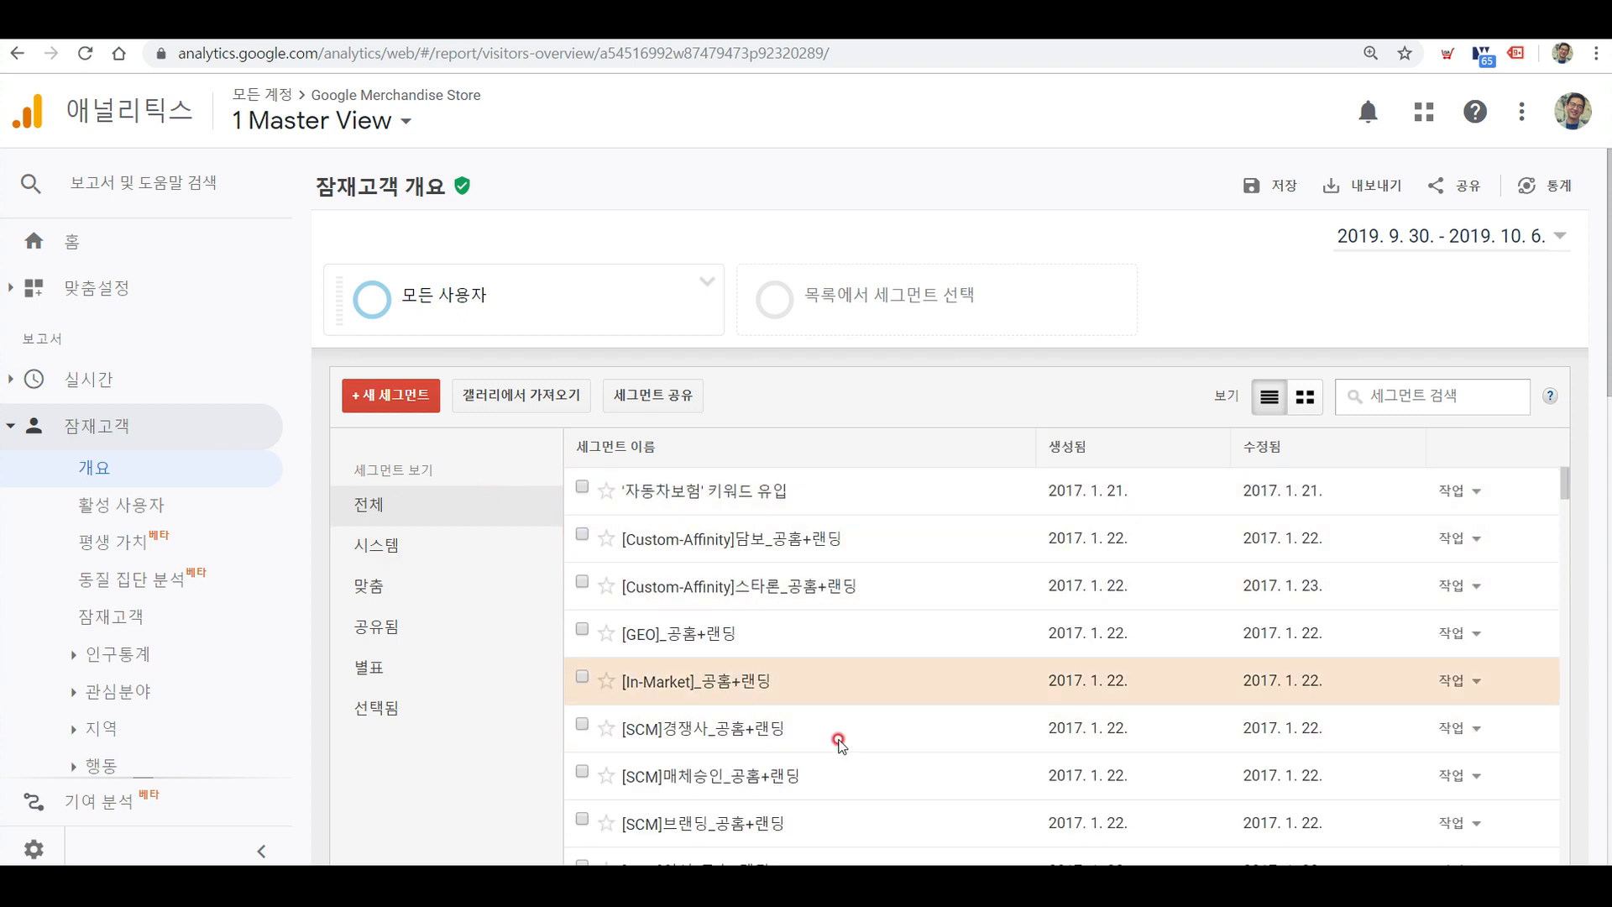
click(414, 545)
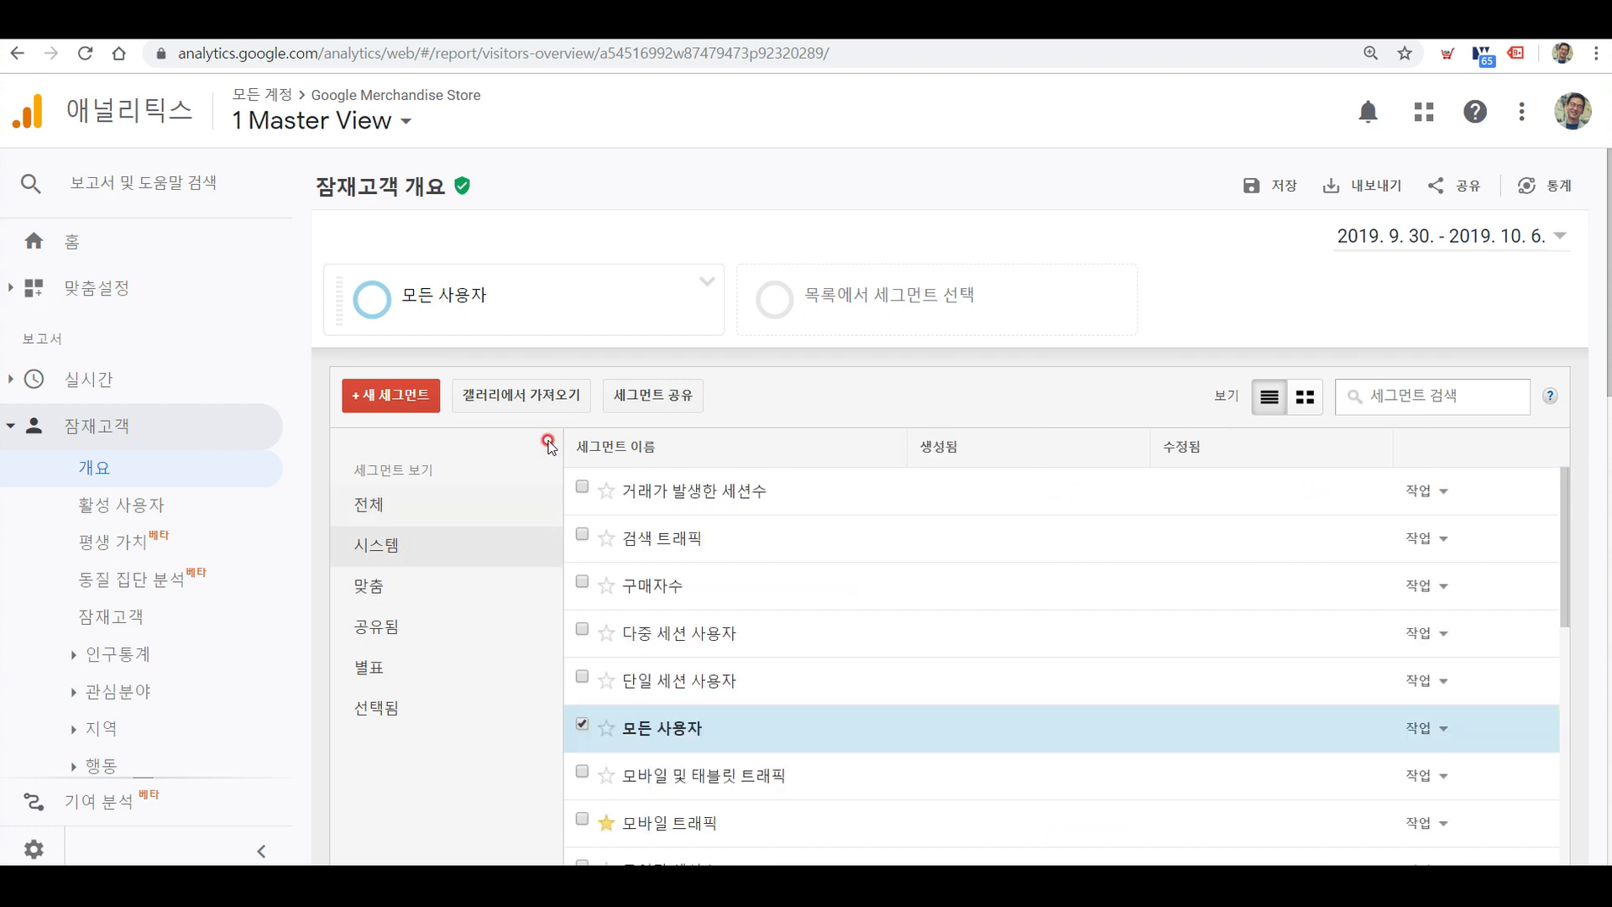
Examine the predefined system segments and their conditions, including 거래가 발생한 세션수, 구매자수, 신규 사용자 and 재사용자.
mouse_move(644, 488)
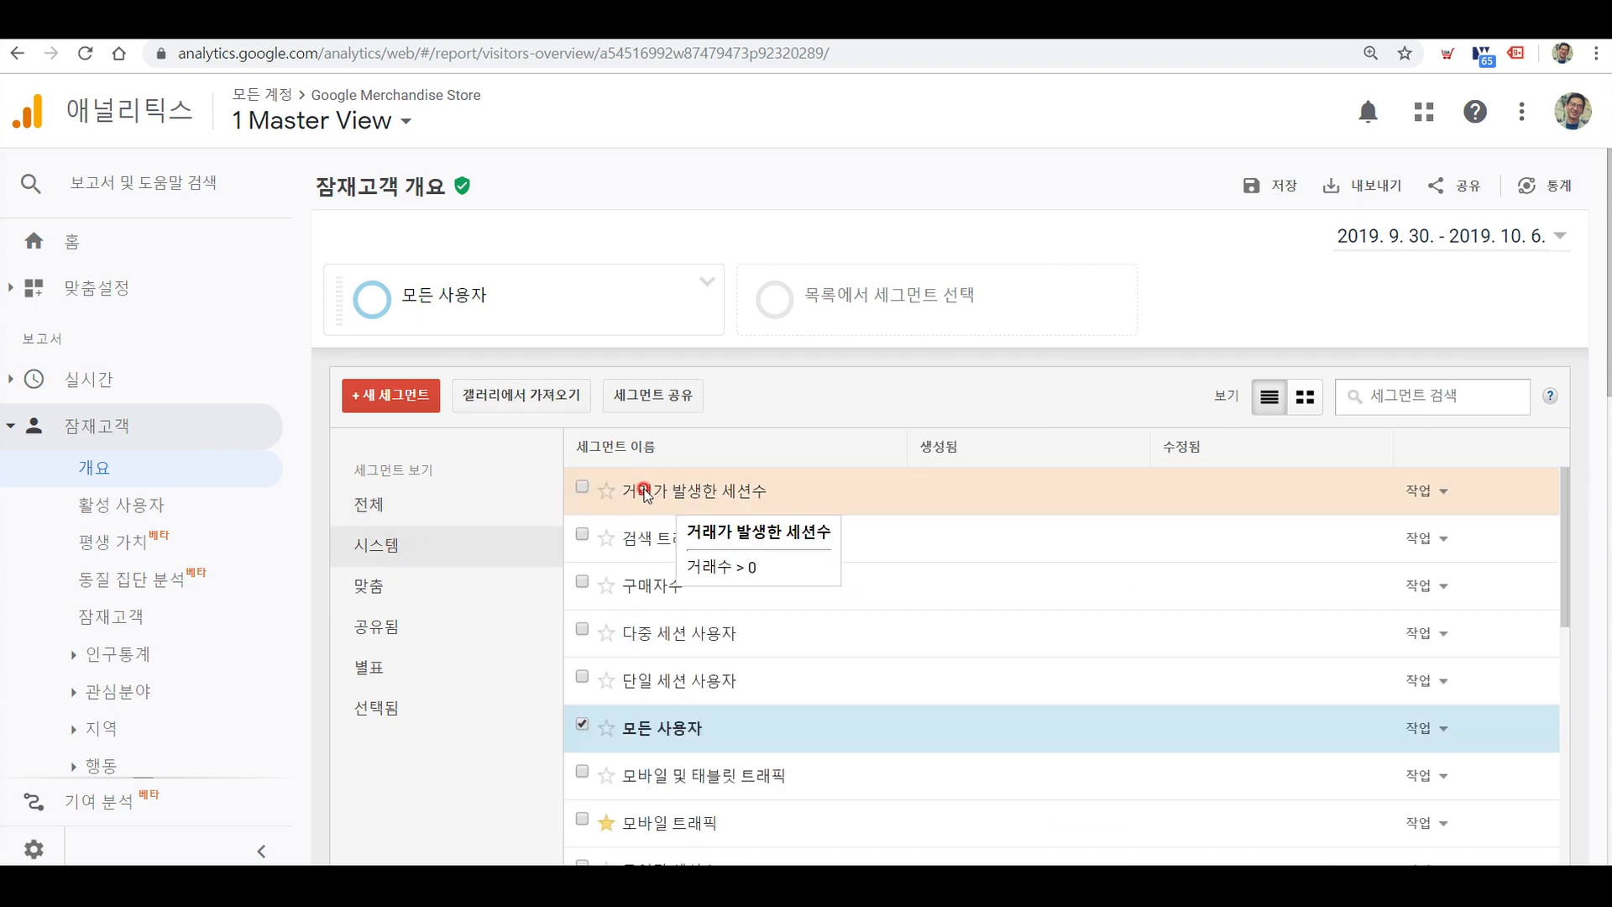
mouse_move(806, 587)
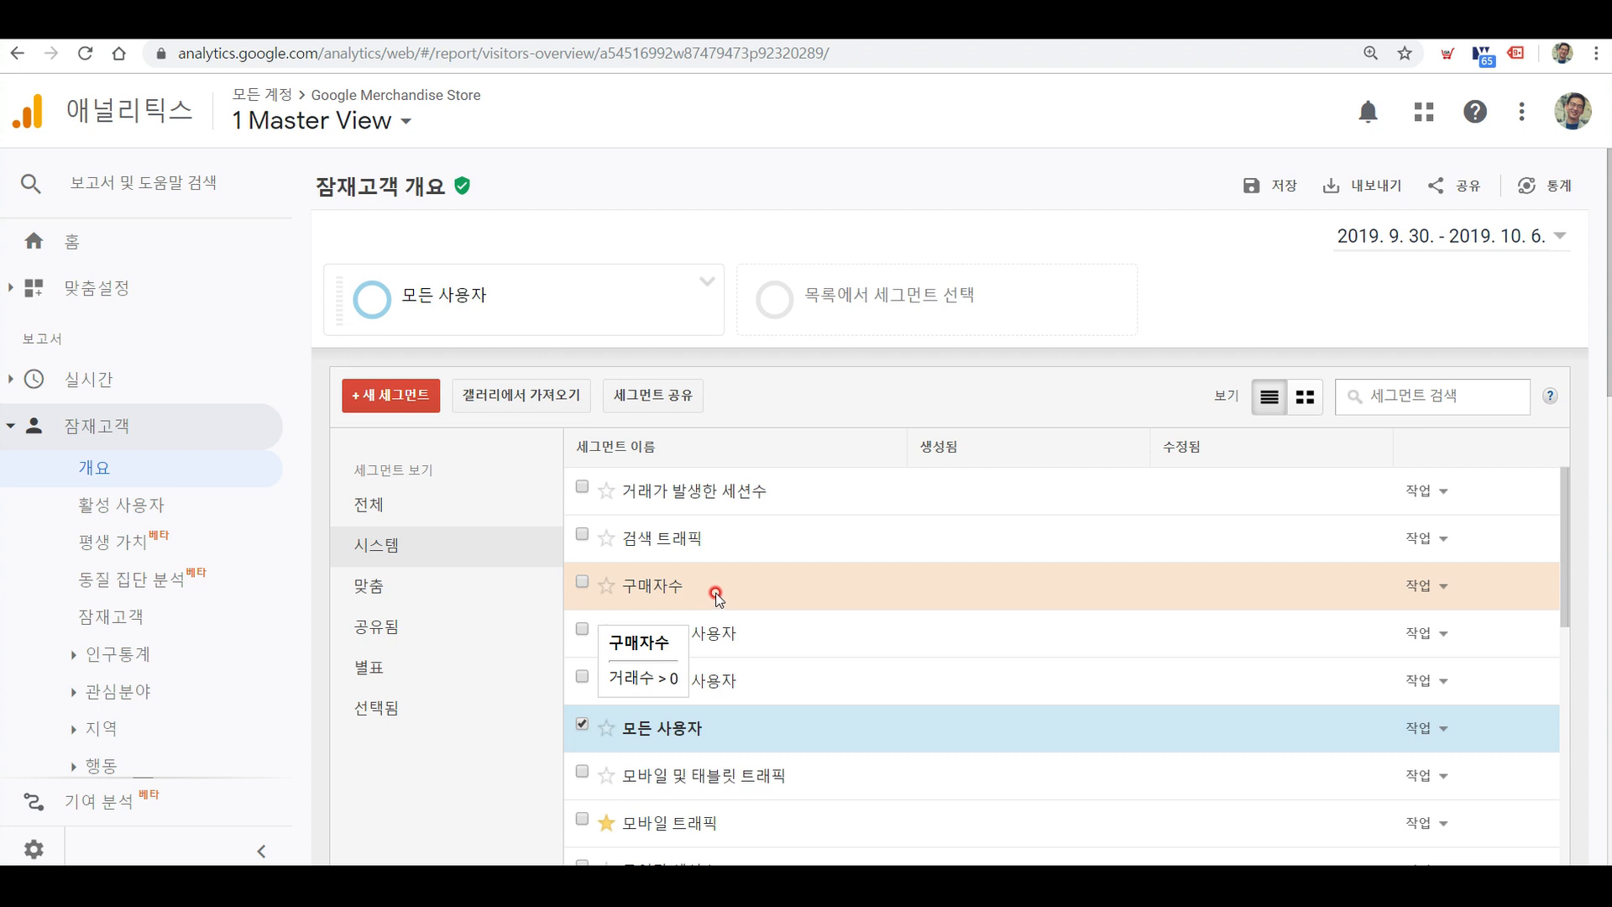
scroll(734, 669, down, 3)
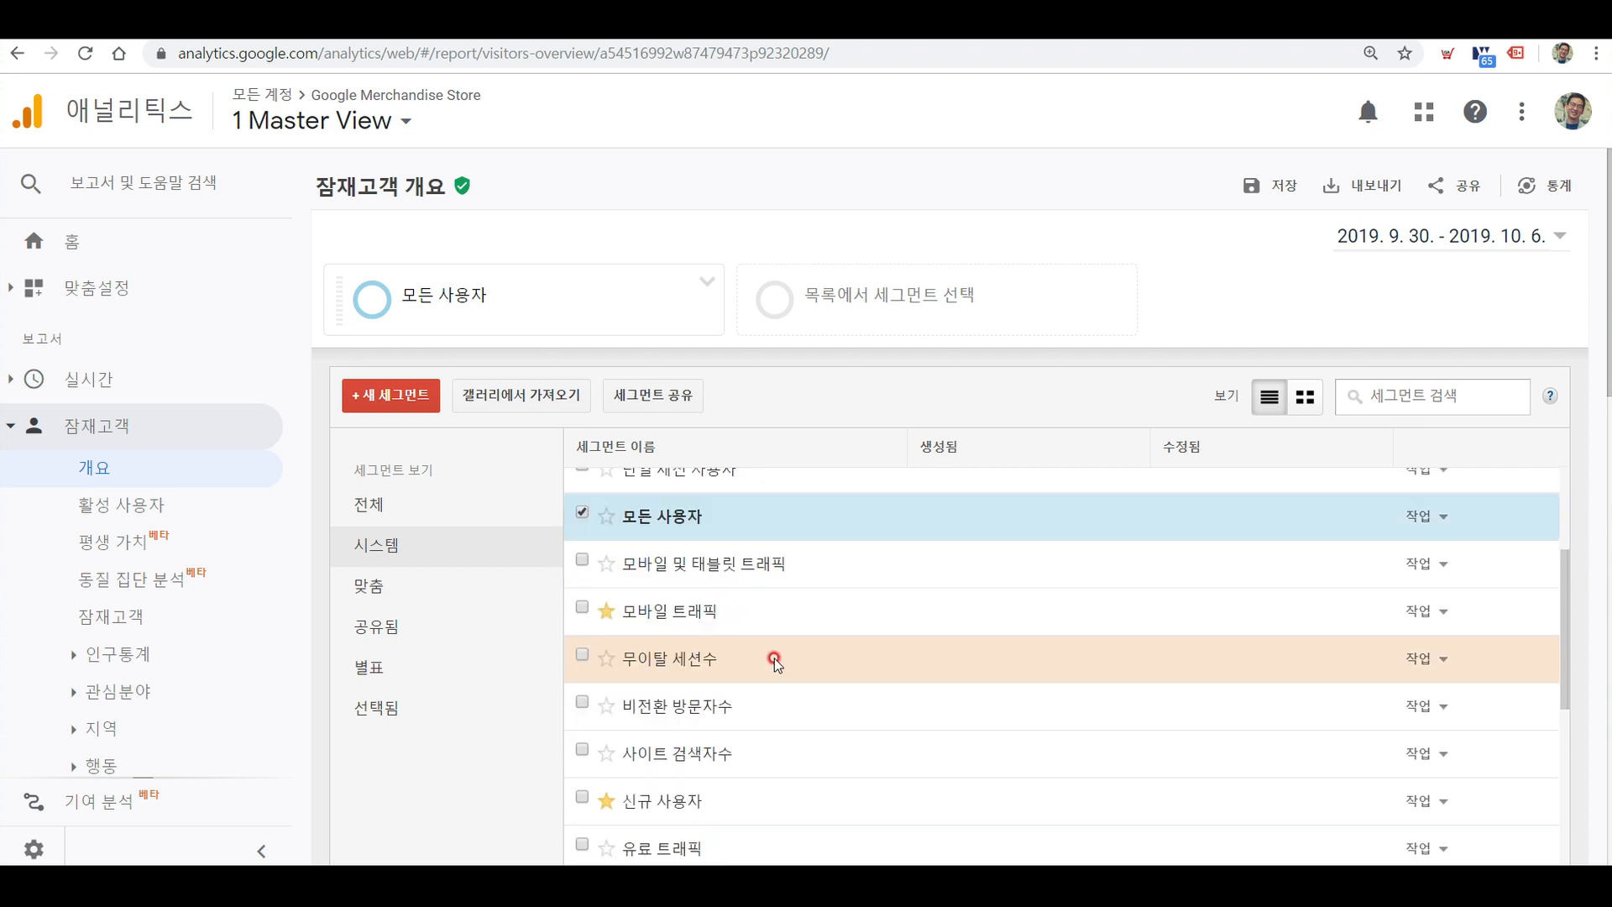
mouse_move(688, 625)
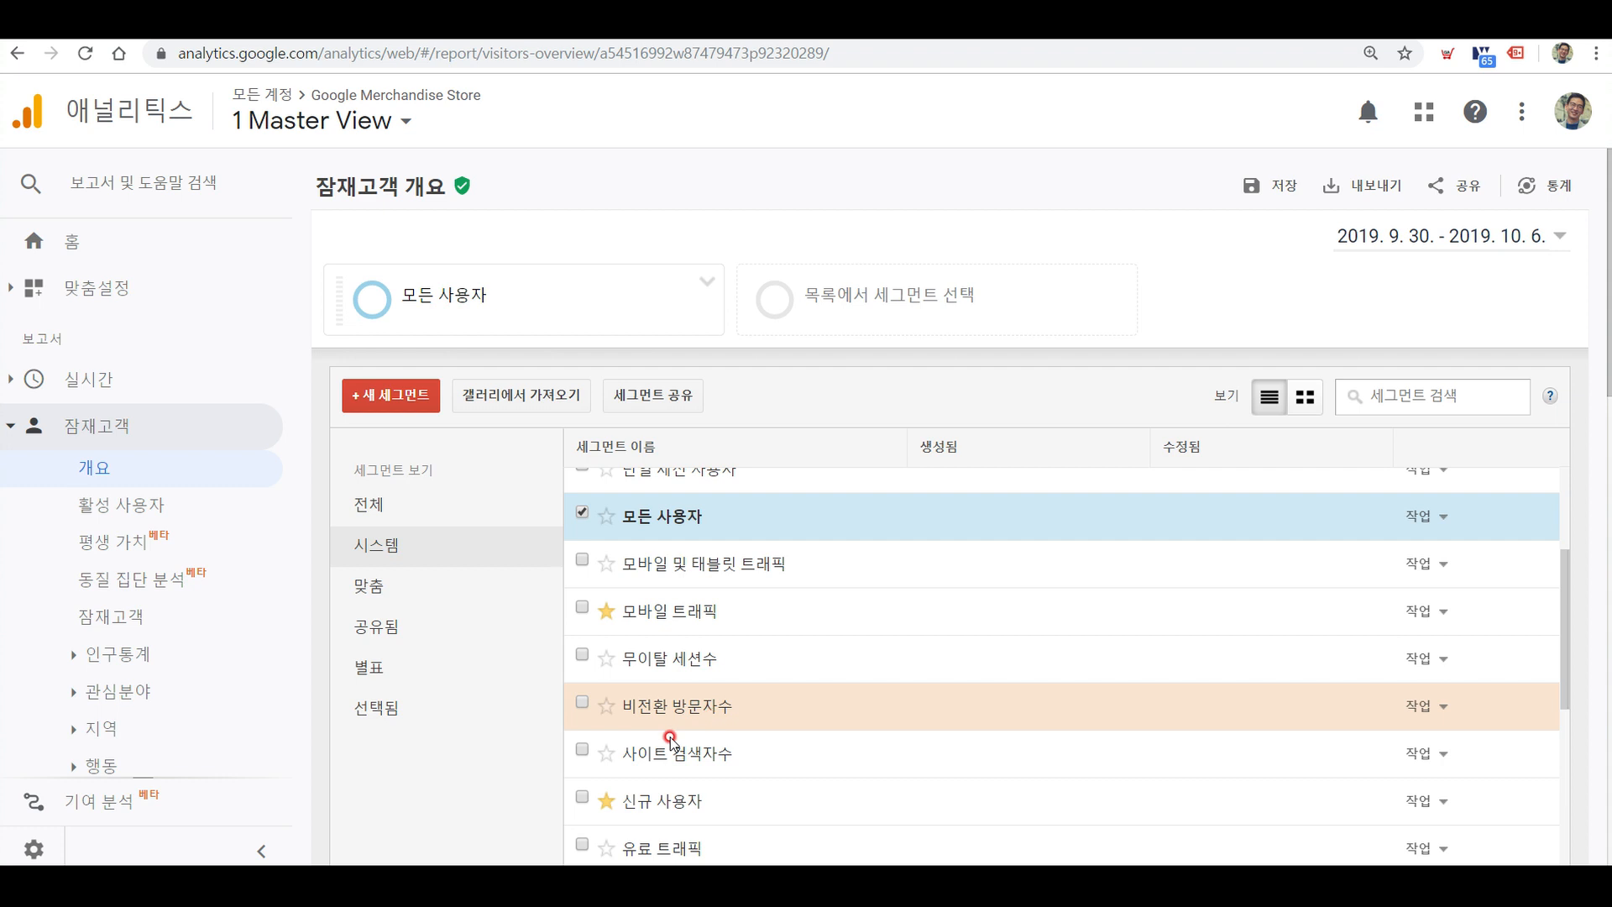
scroll(683, 734, down, 1)
mouse_move(726, 696)
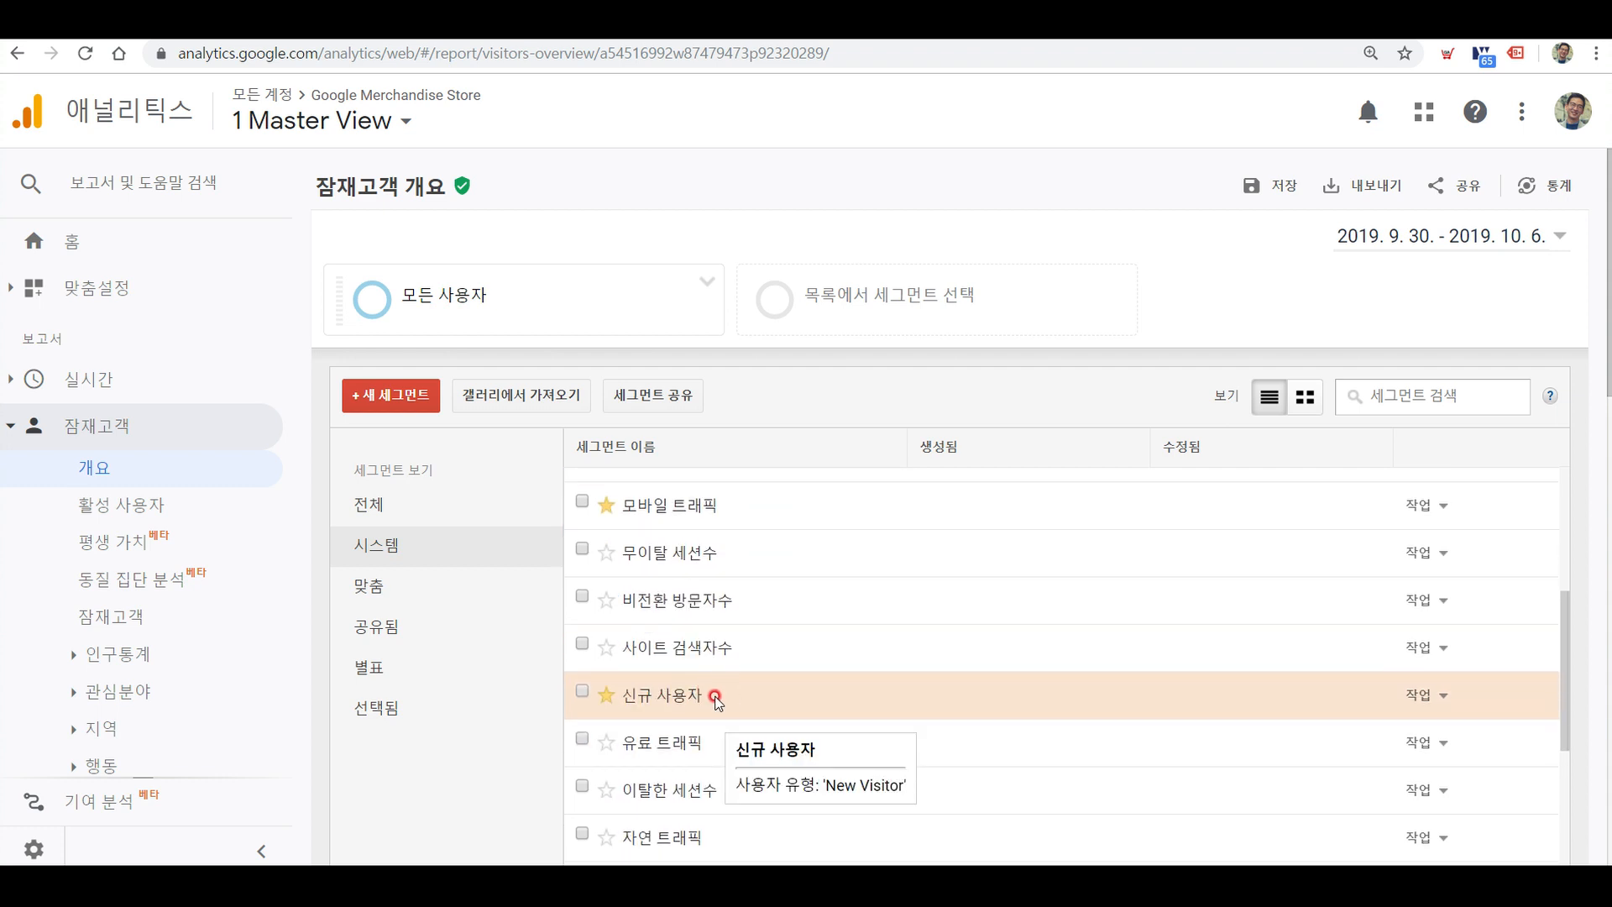
scroll(691, 705, down, 2)
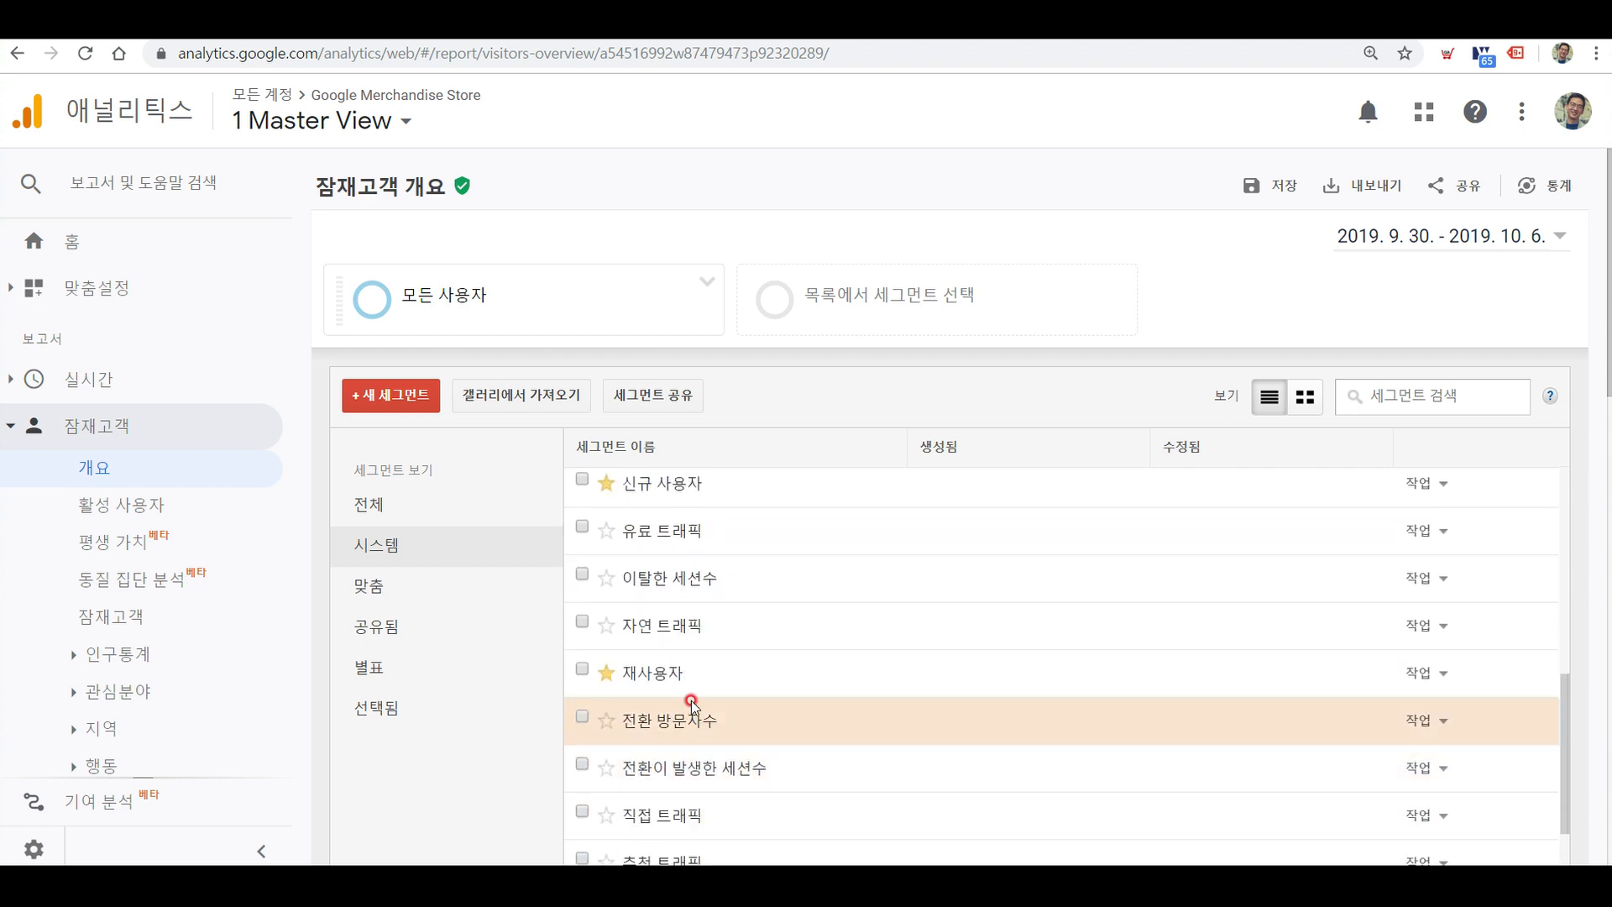
mouse_move(672, 674)
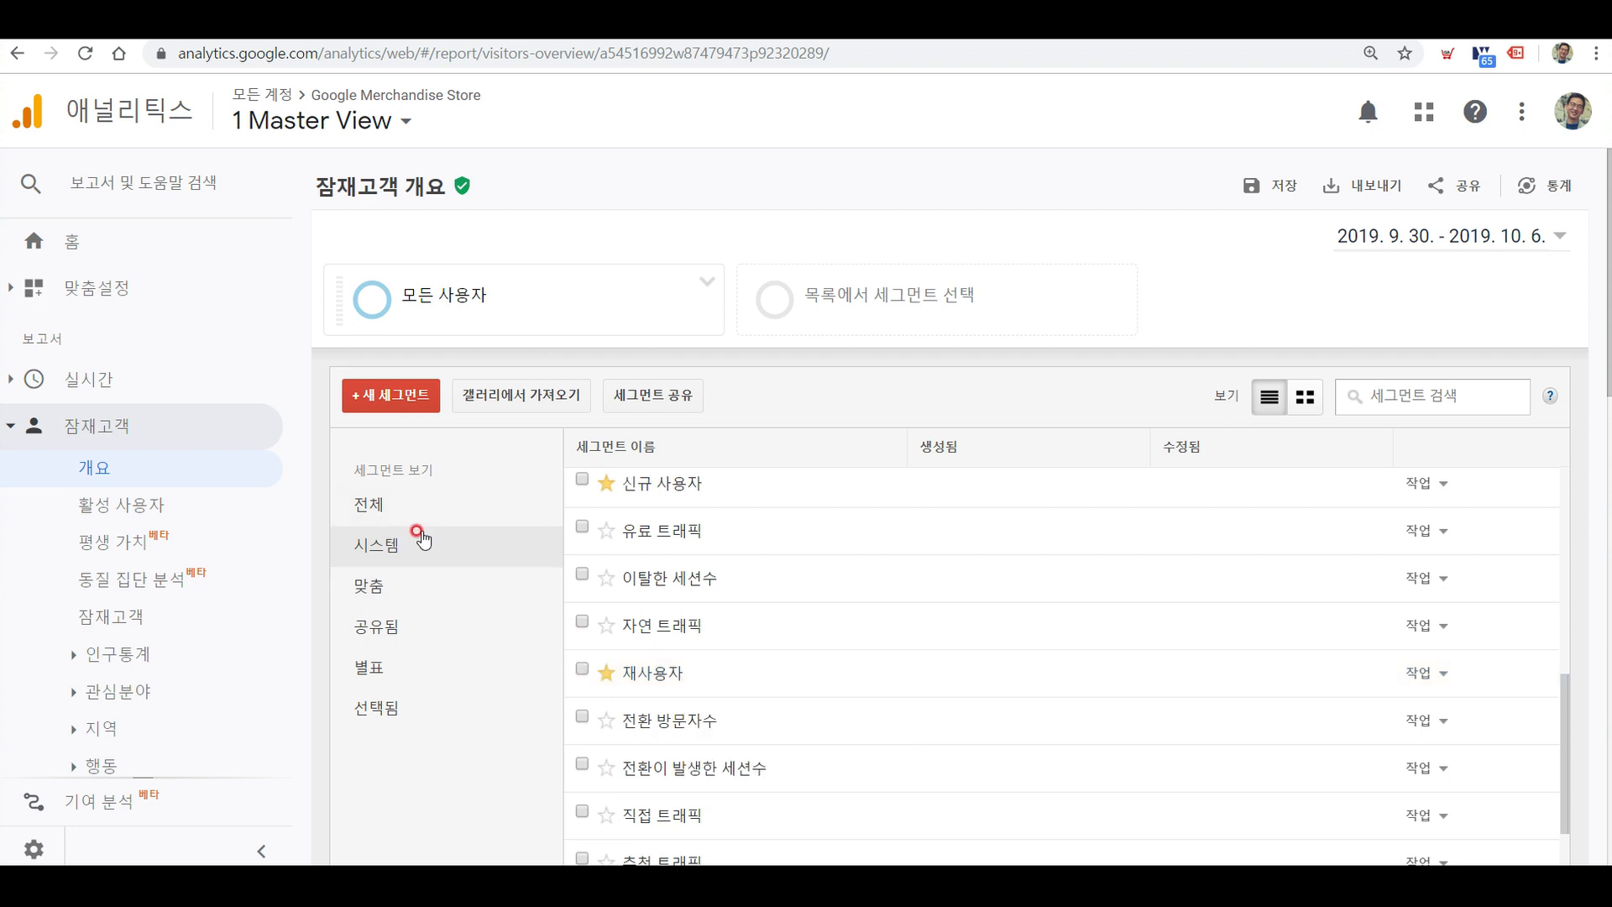
Review the 맞춤 (custom) segments, including 22~24시에 구매를 한 사용자 and 3회 이상 거래한 사용자.
click(489, 582)
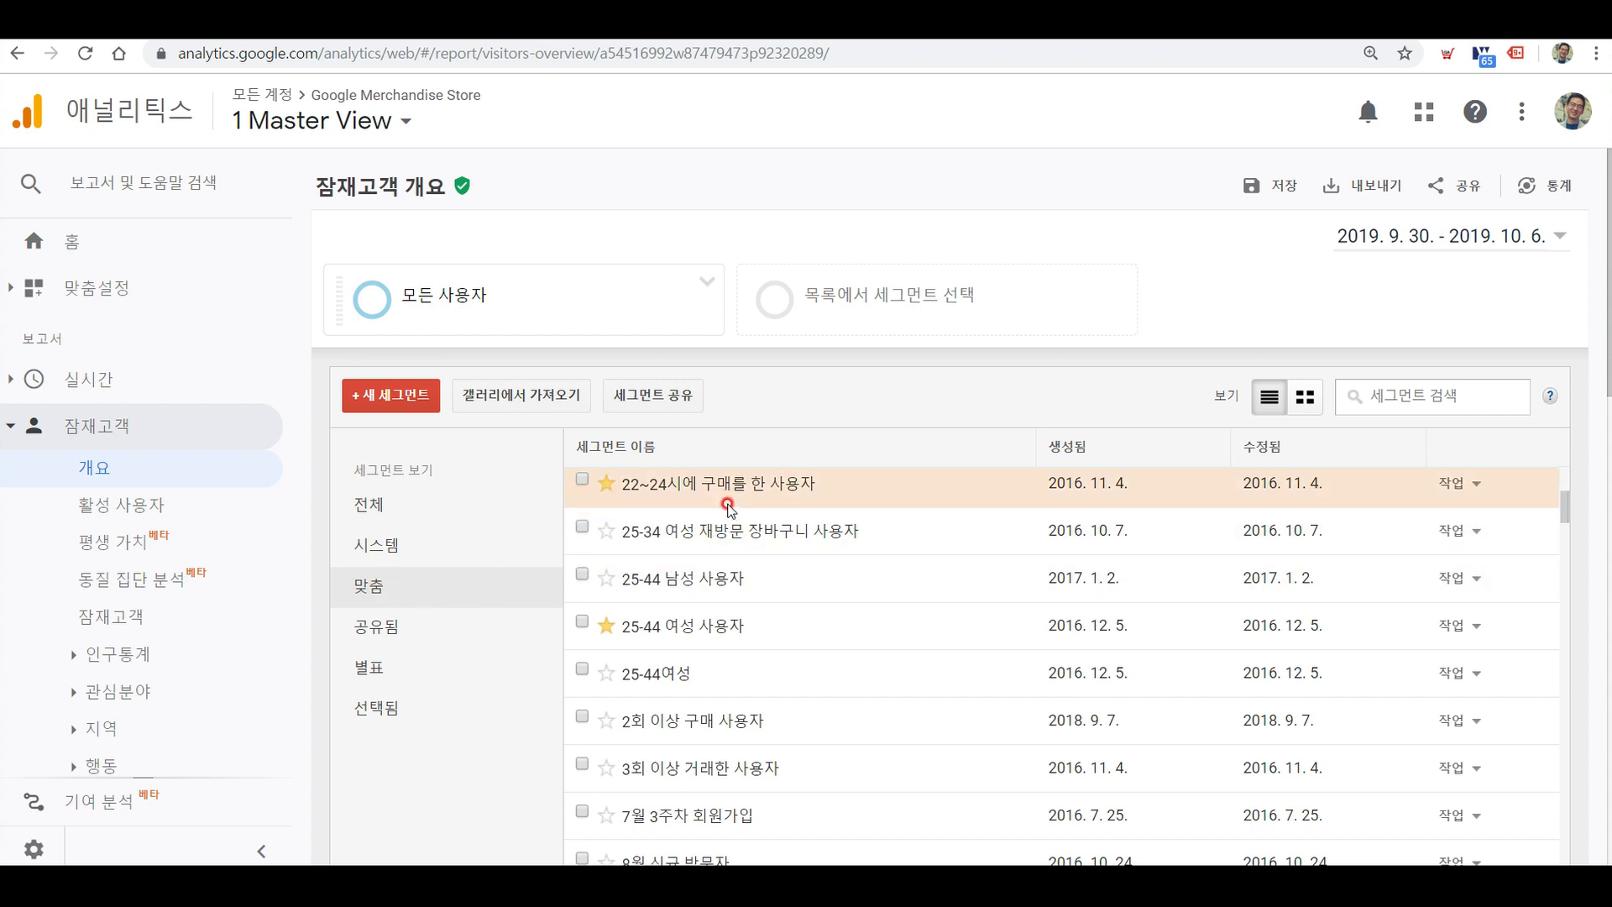
mouse_move(732, 505)
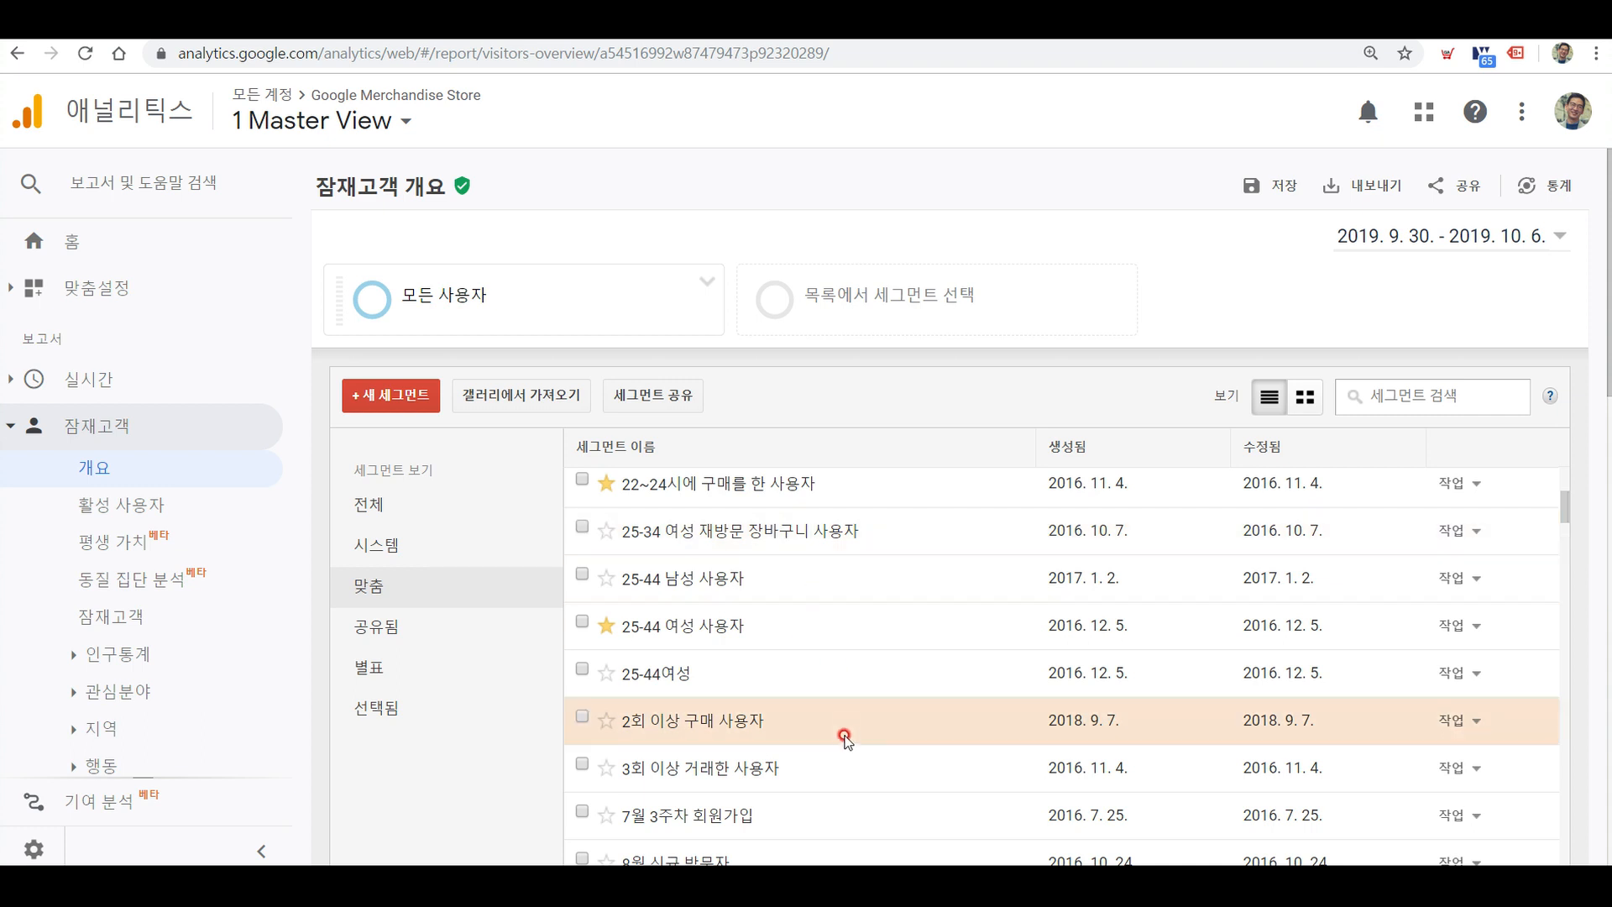
mouse_move(852, 712)
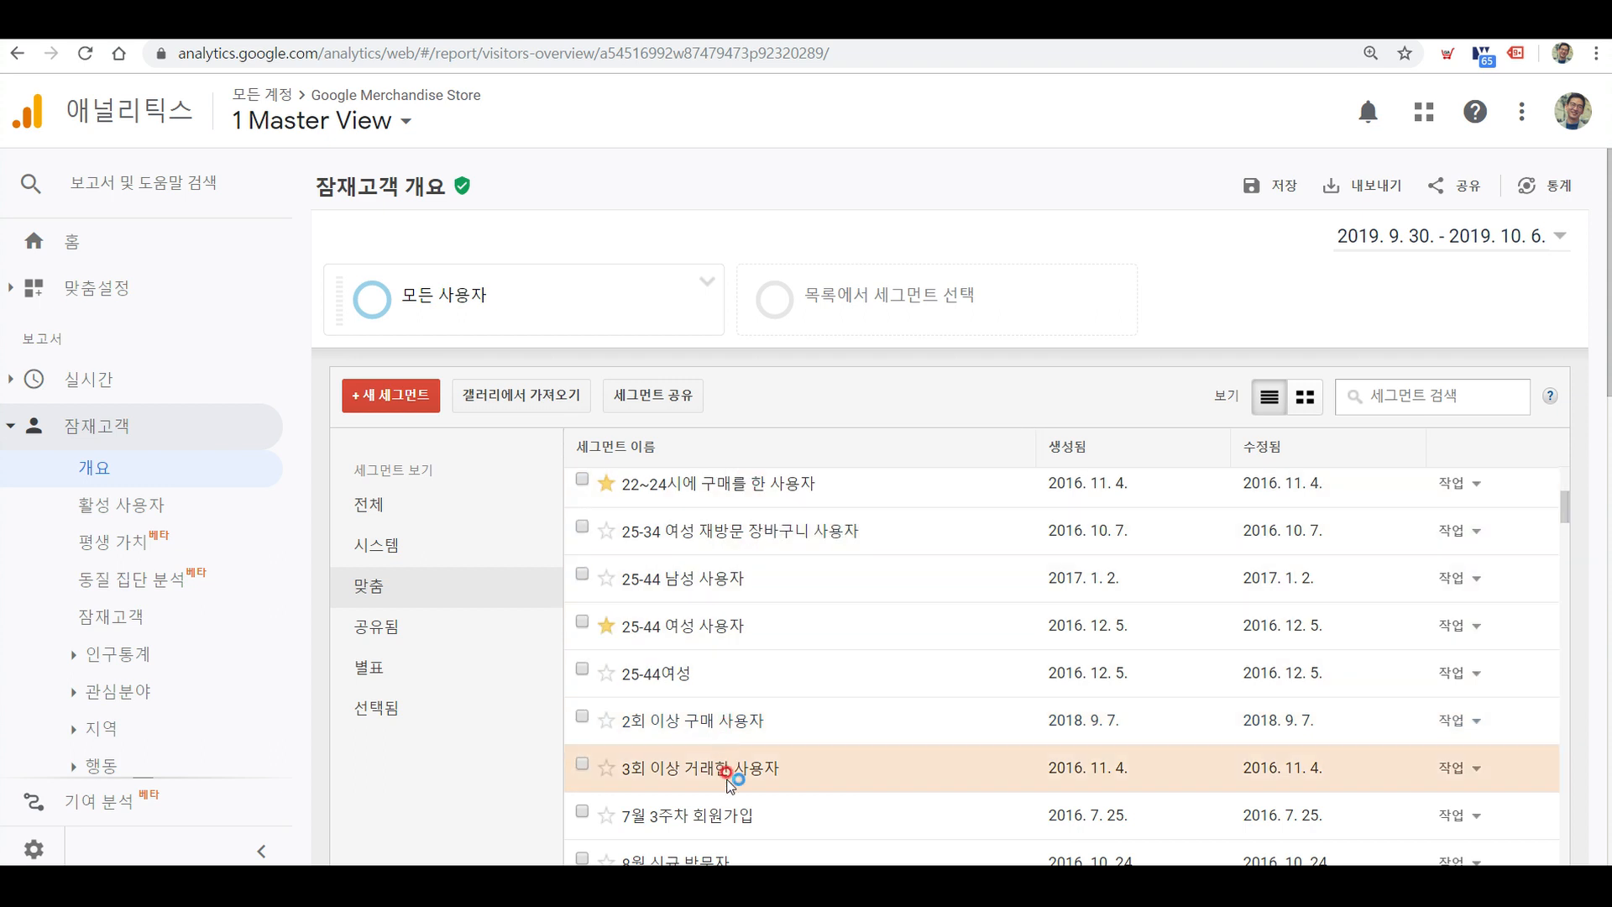
mouse_move(730, 770)
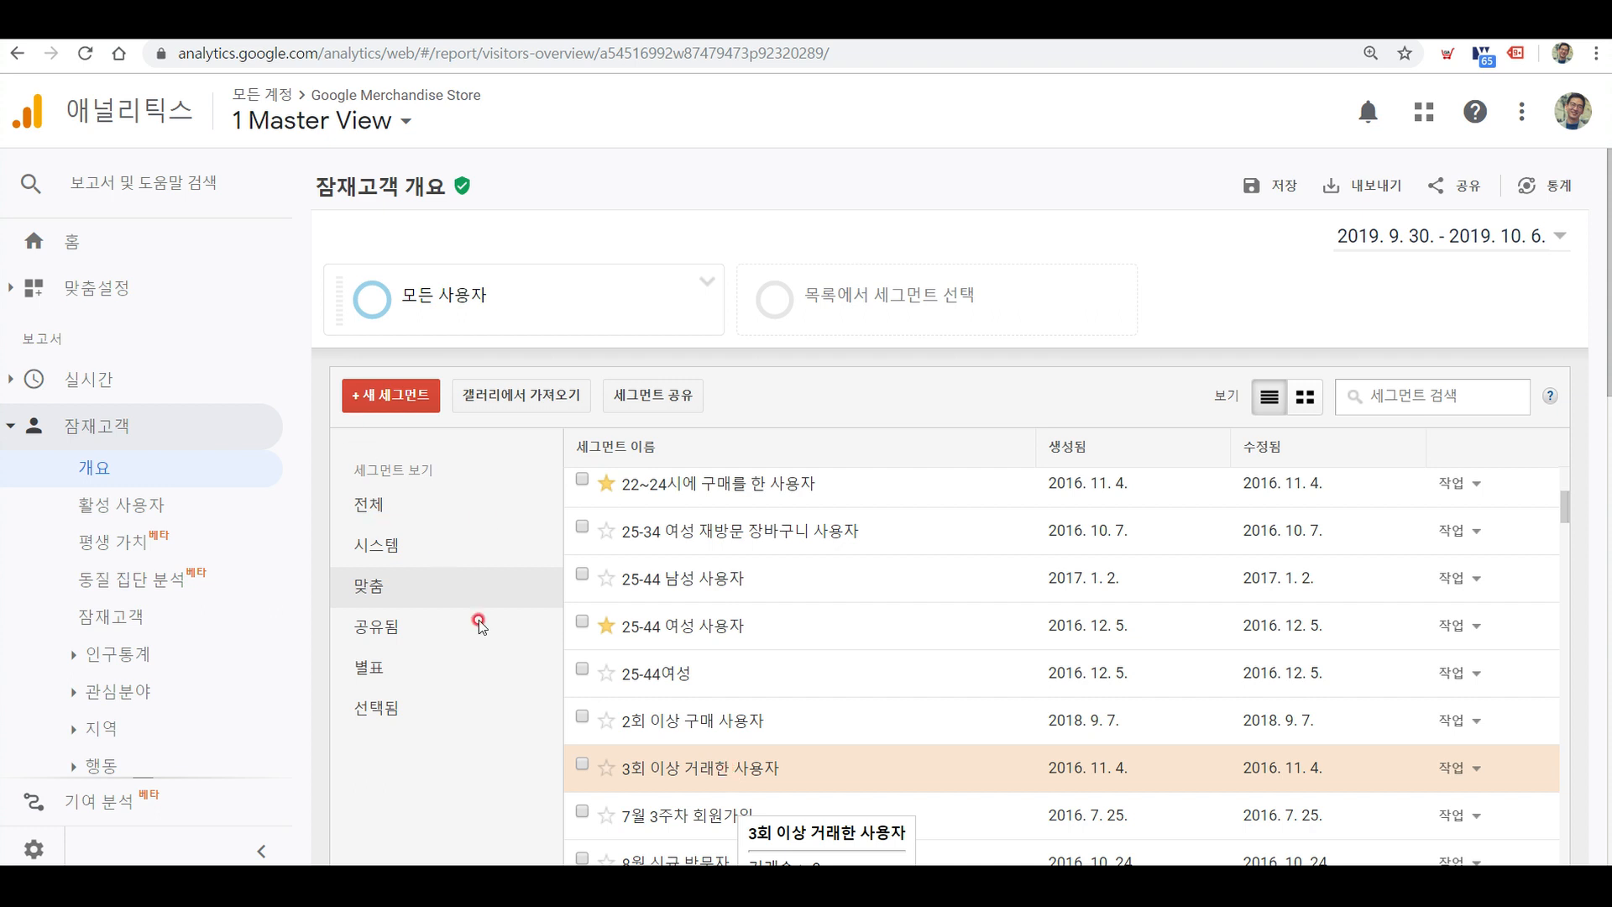
Add the system segments 신규 사용자 and 재사용자 alongside 모든 사용자 and apply them to the report.
click(471, 507)
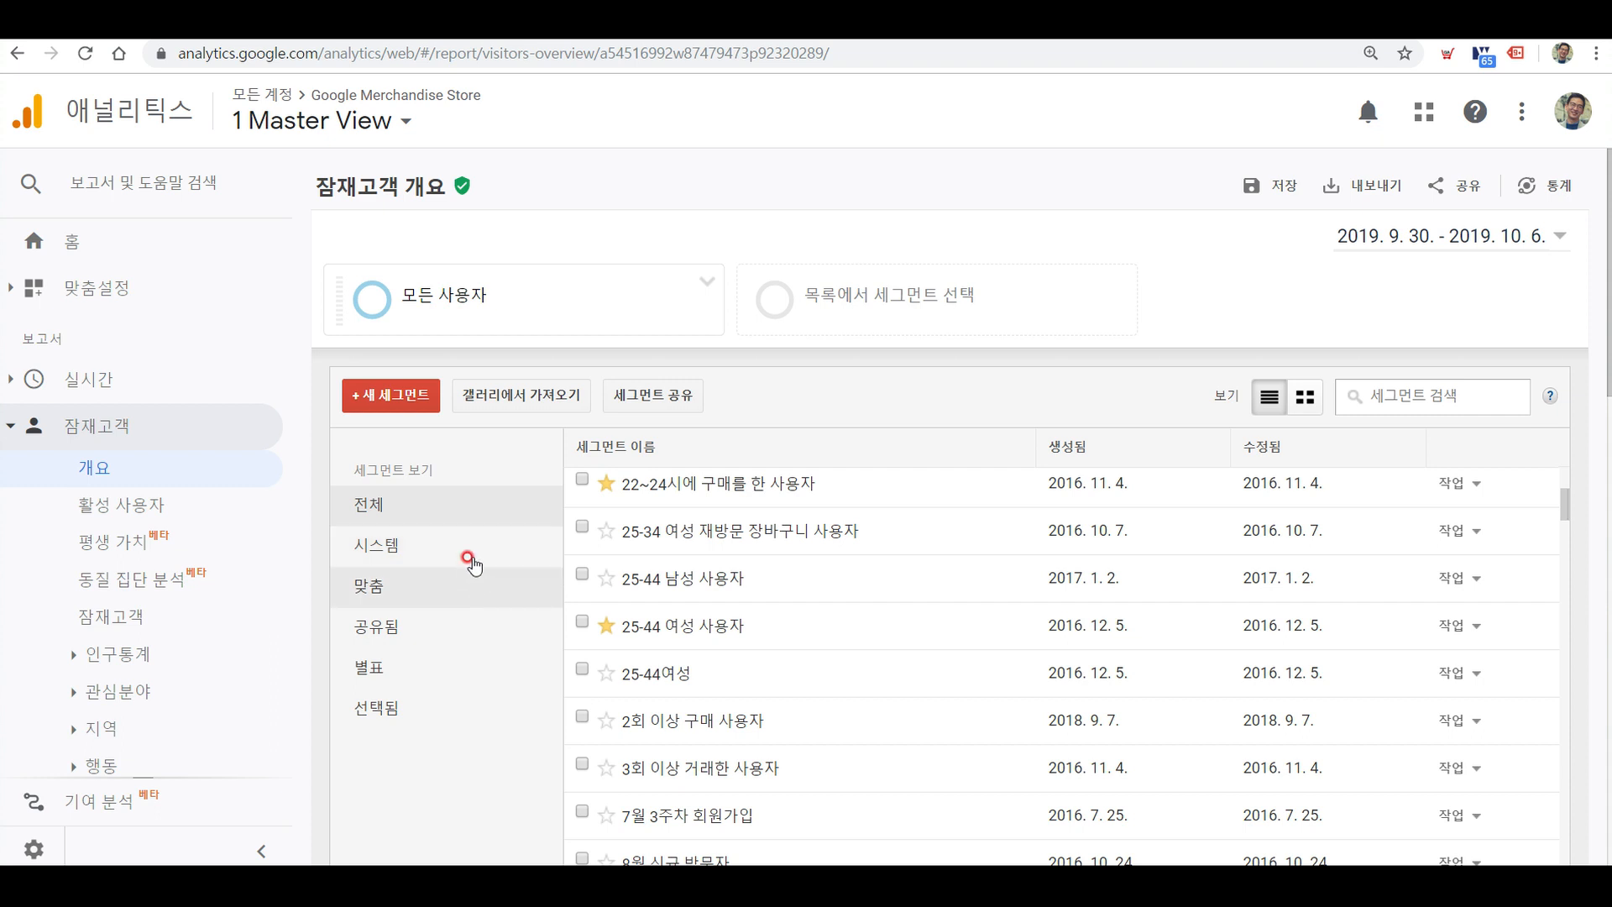
click(394, 558)
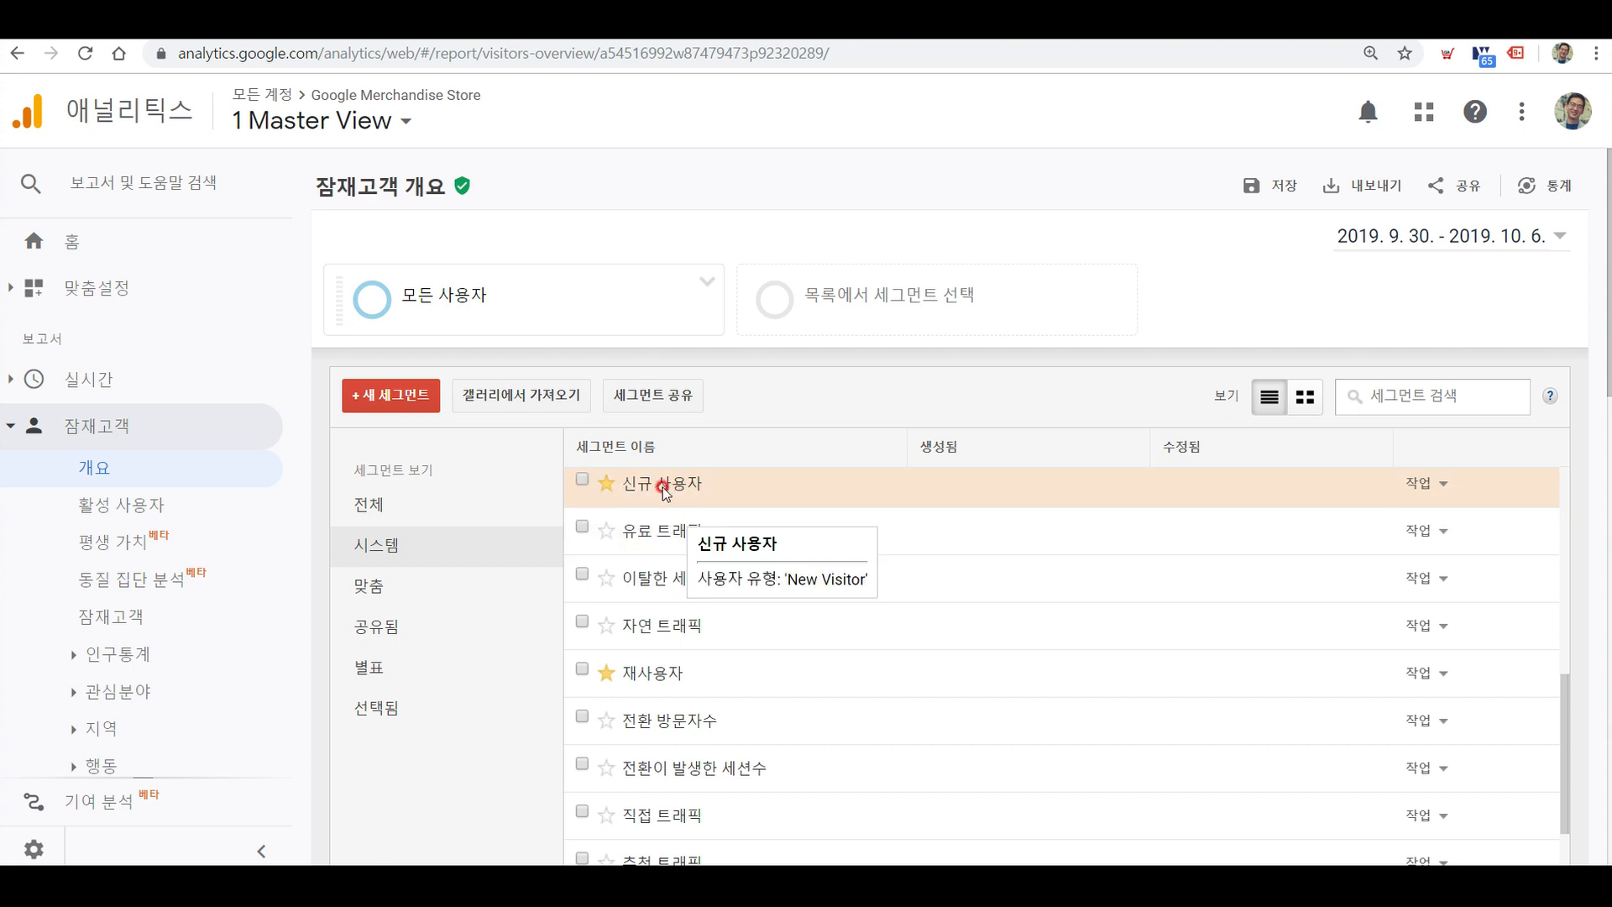
click(583, 485)
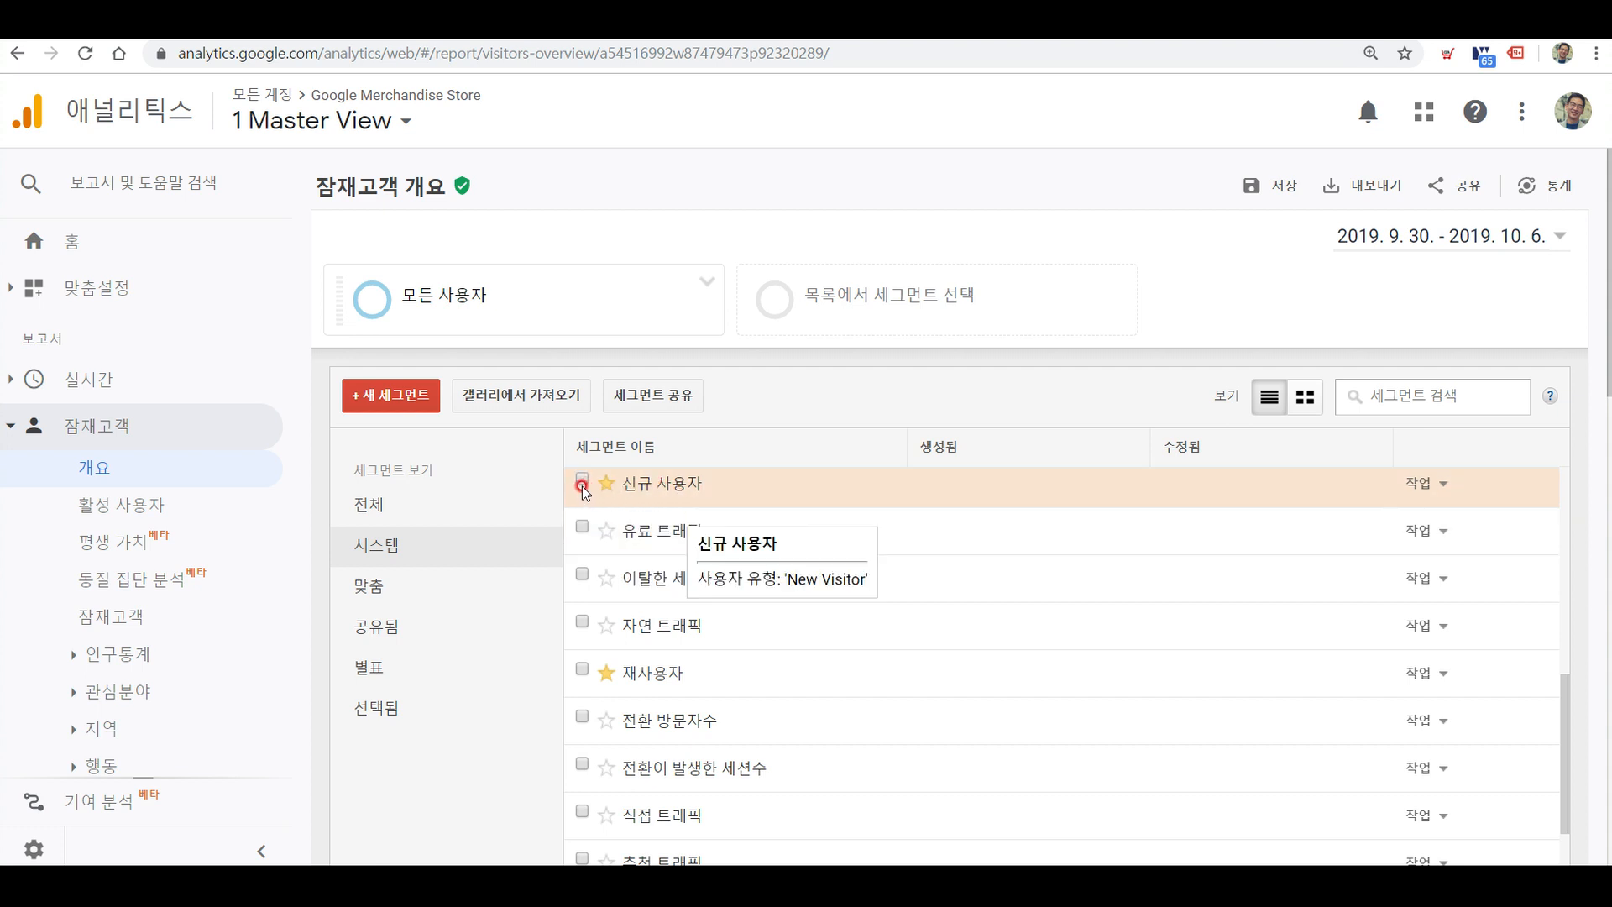
click(583, 669)
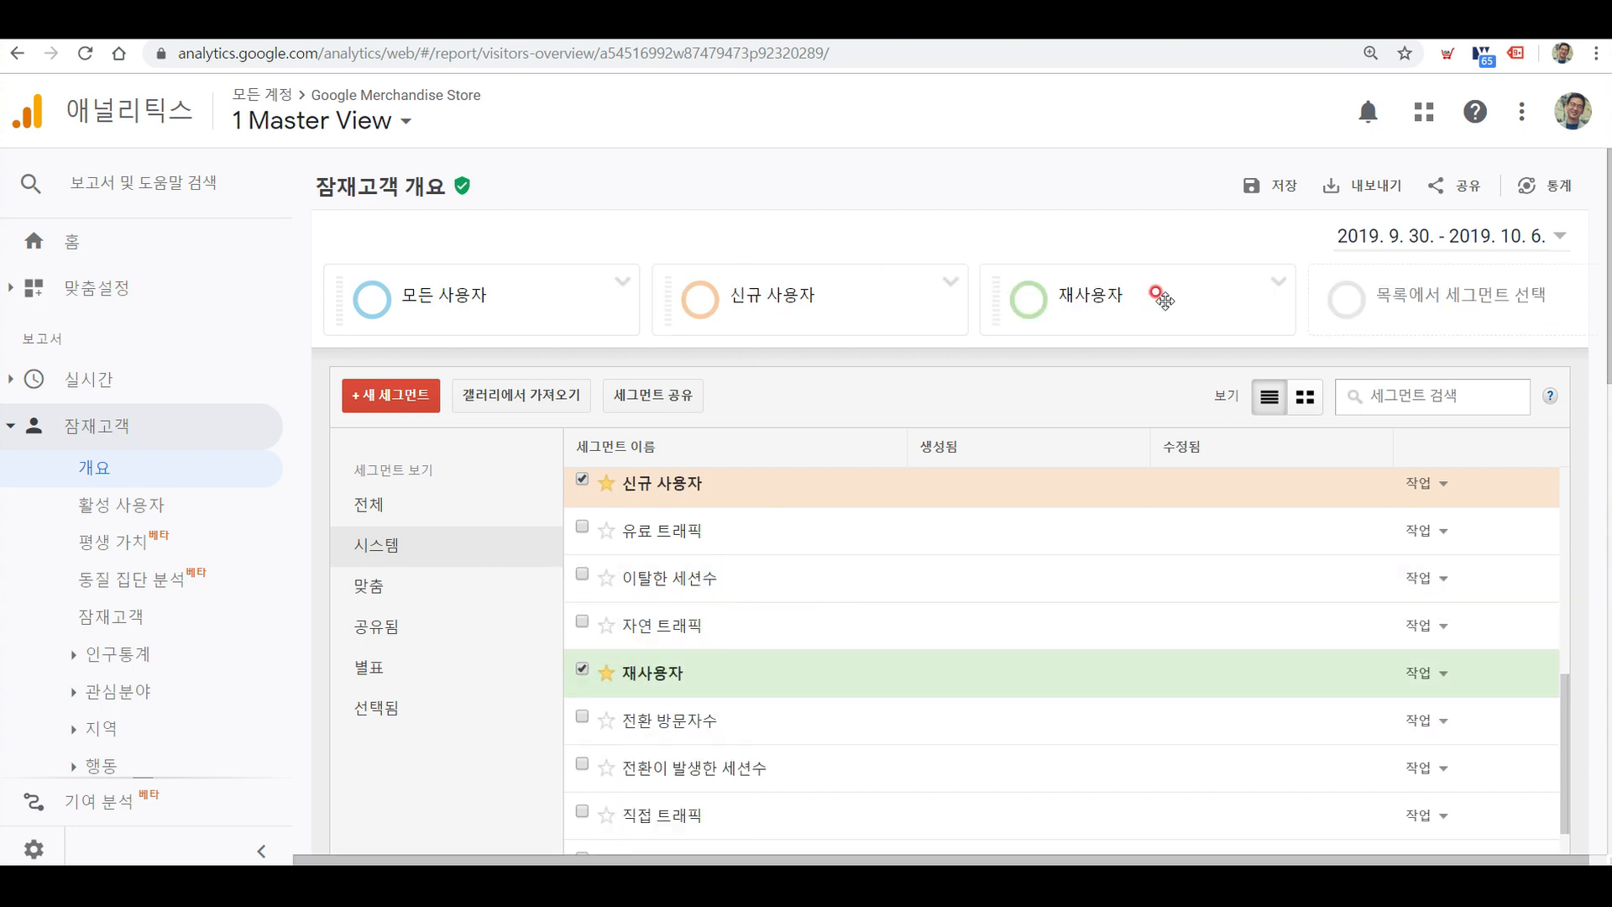
scroll(404, 651, down, 2)
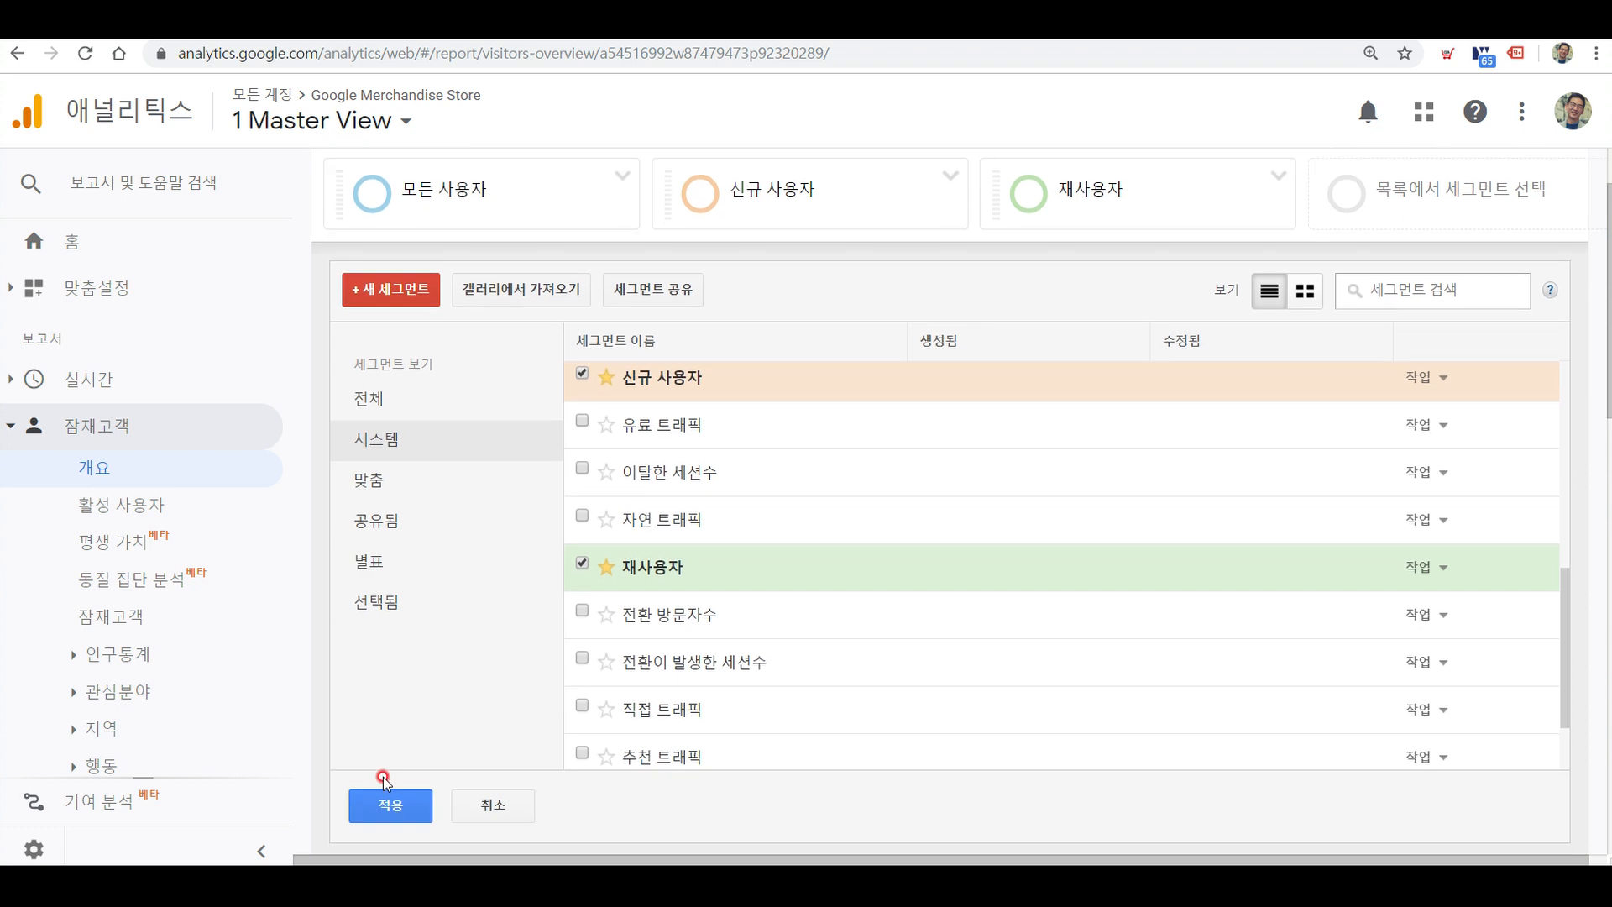
click(395, 809)
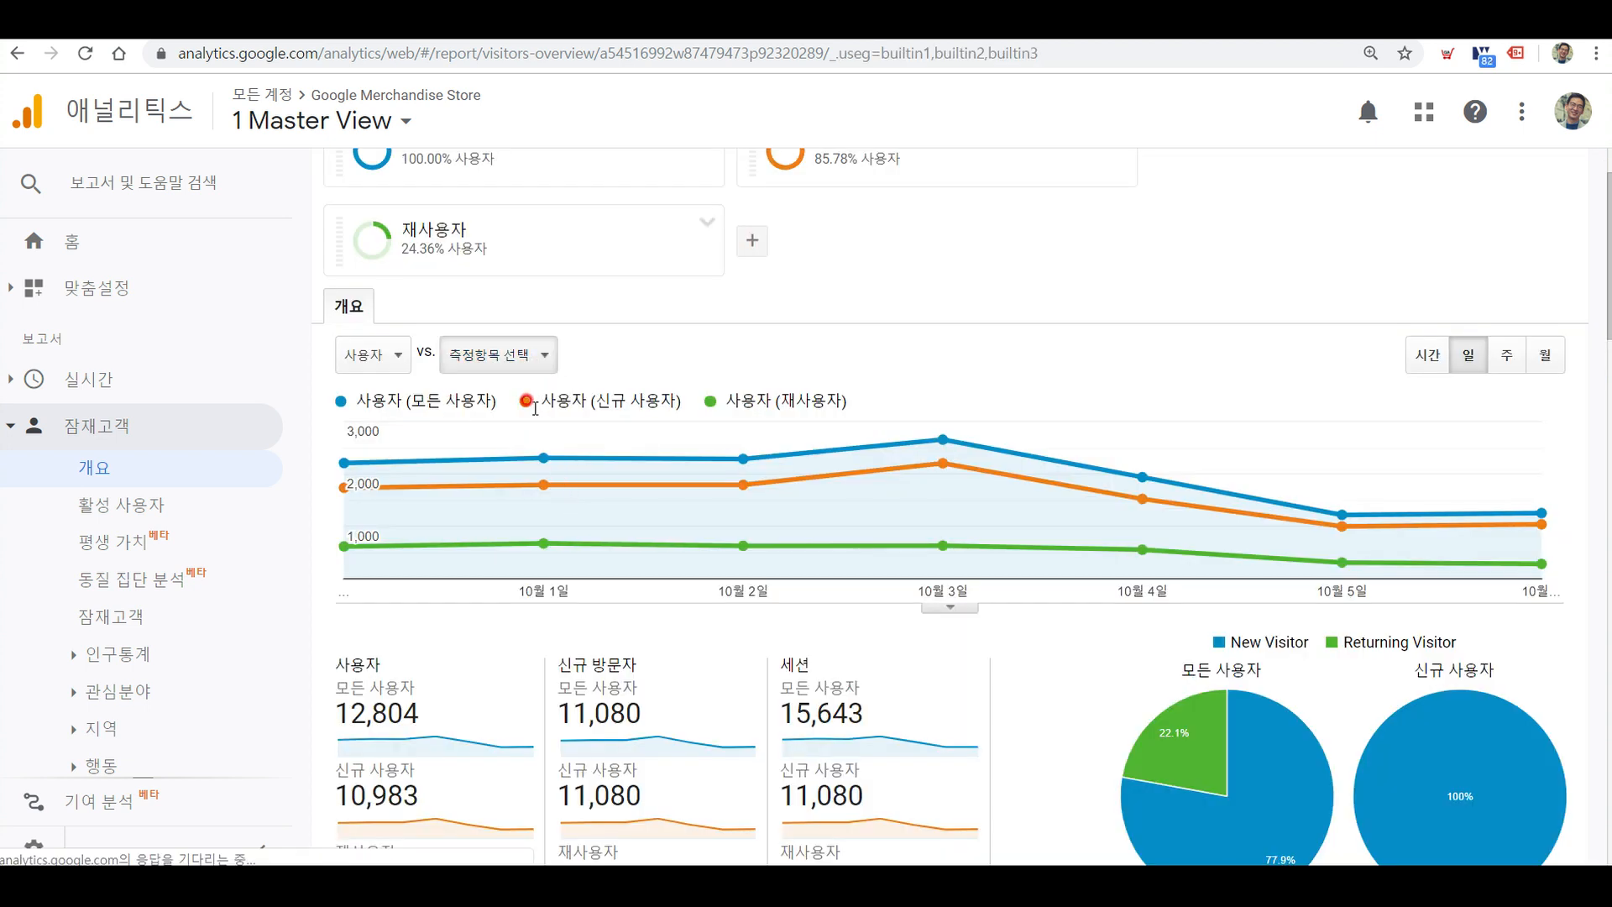
Compare users, sessions, pageviews, session duration and bounce rate across the 모든 사용자, 신규 사용자 and 재사용자 segments.
scroll(612, 302, up, 2)
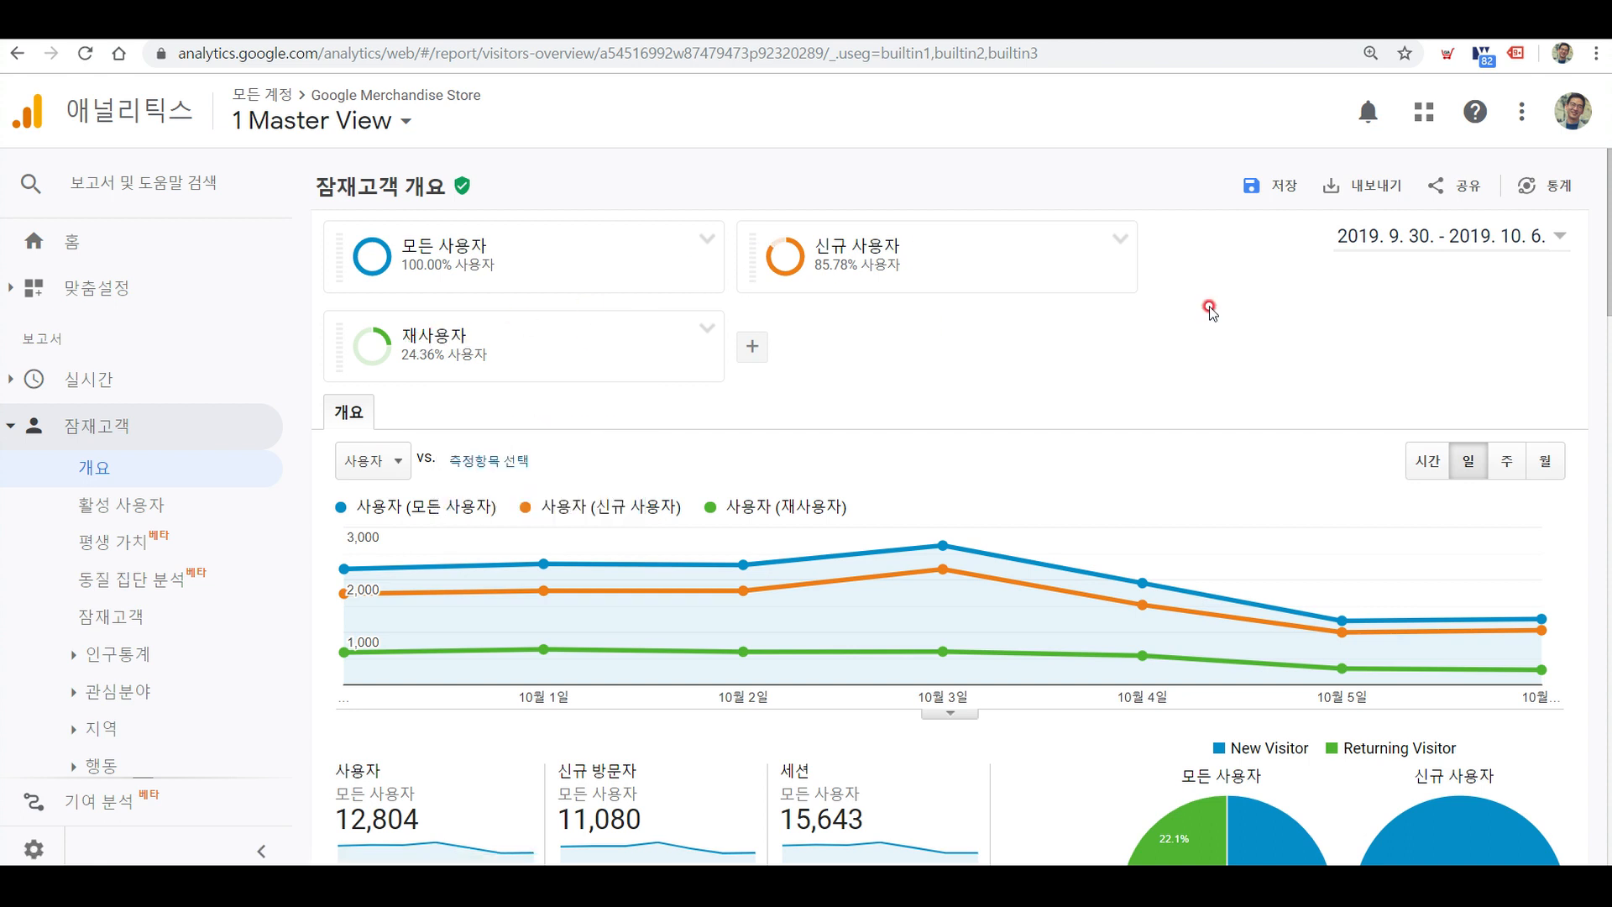
scroll(689, 403, down, 1)
scroll(958, 464, down, 1)
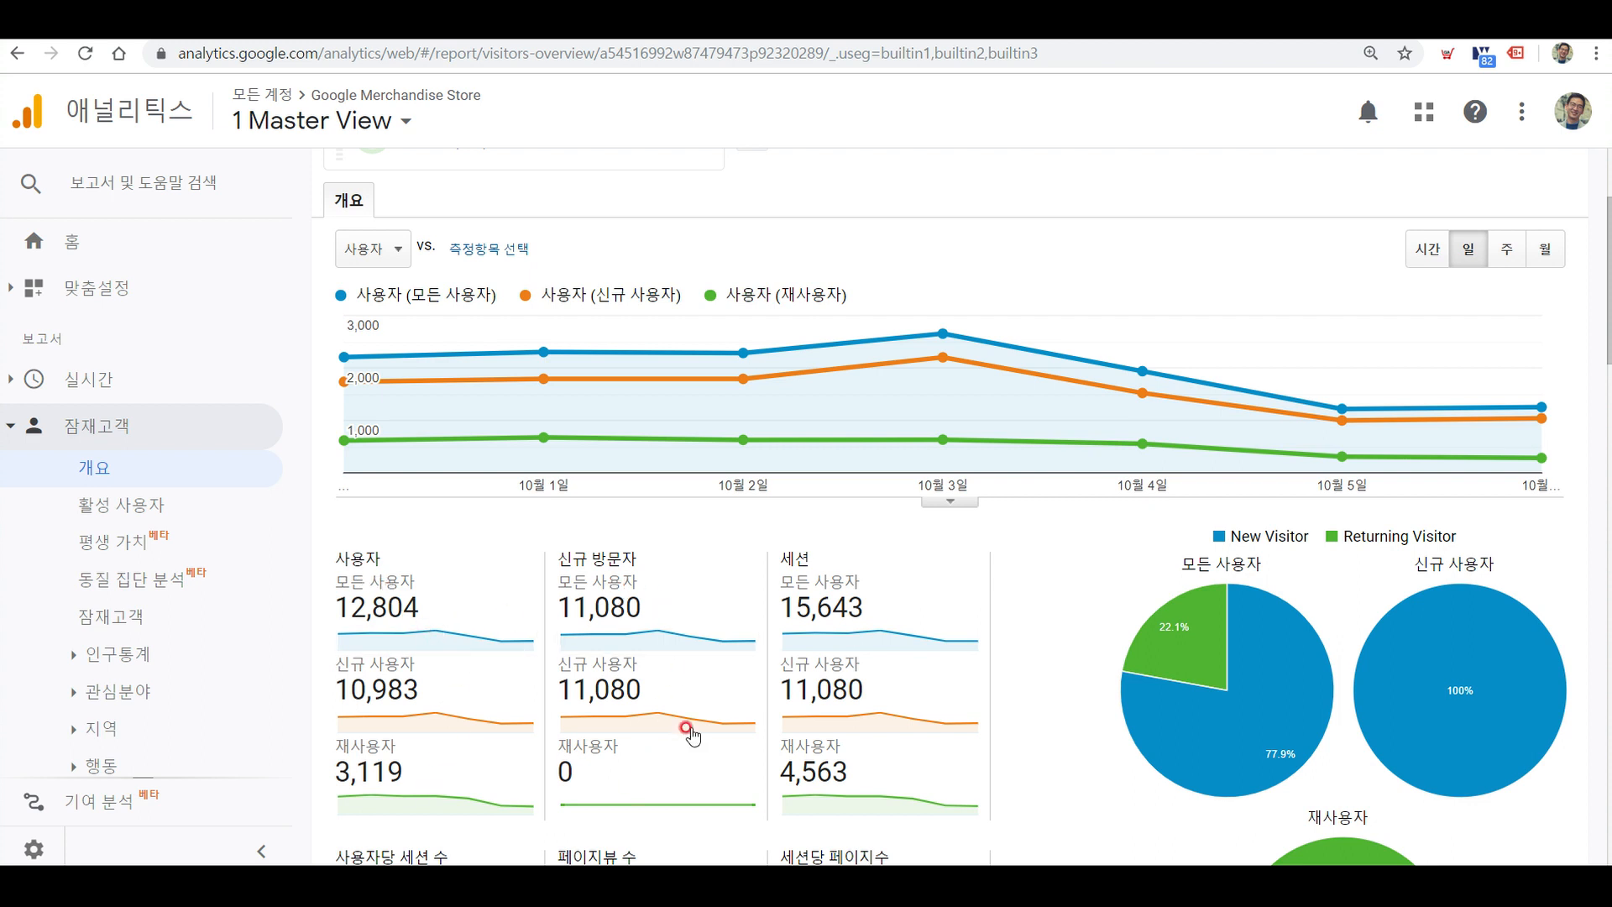
scroll(929, 654, down, 1)
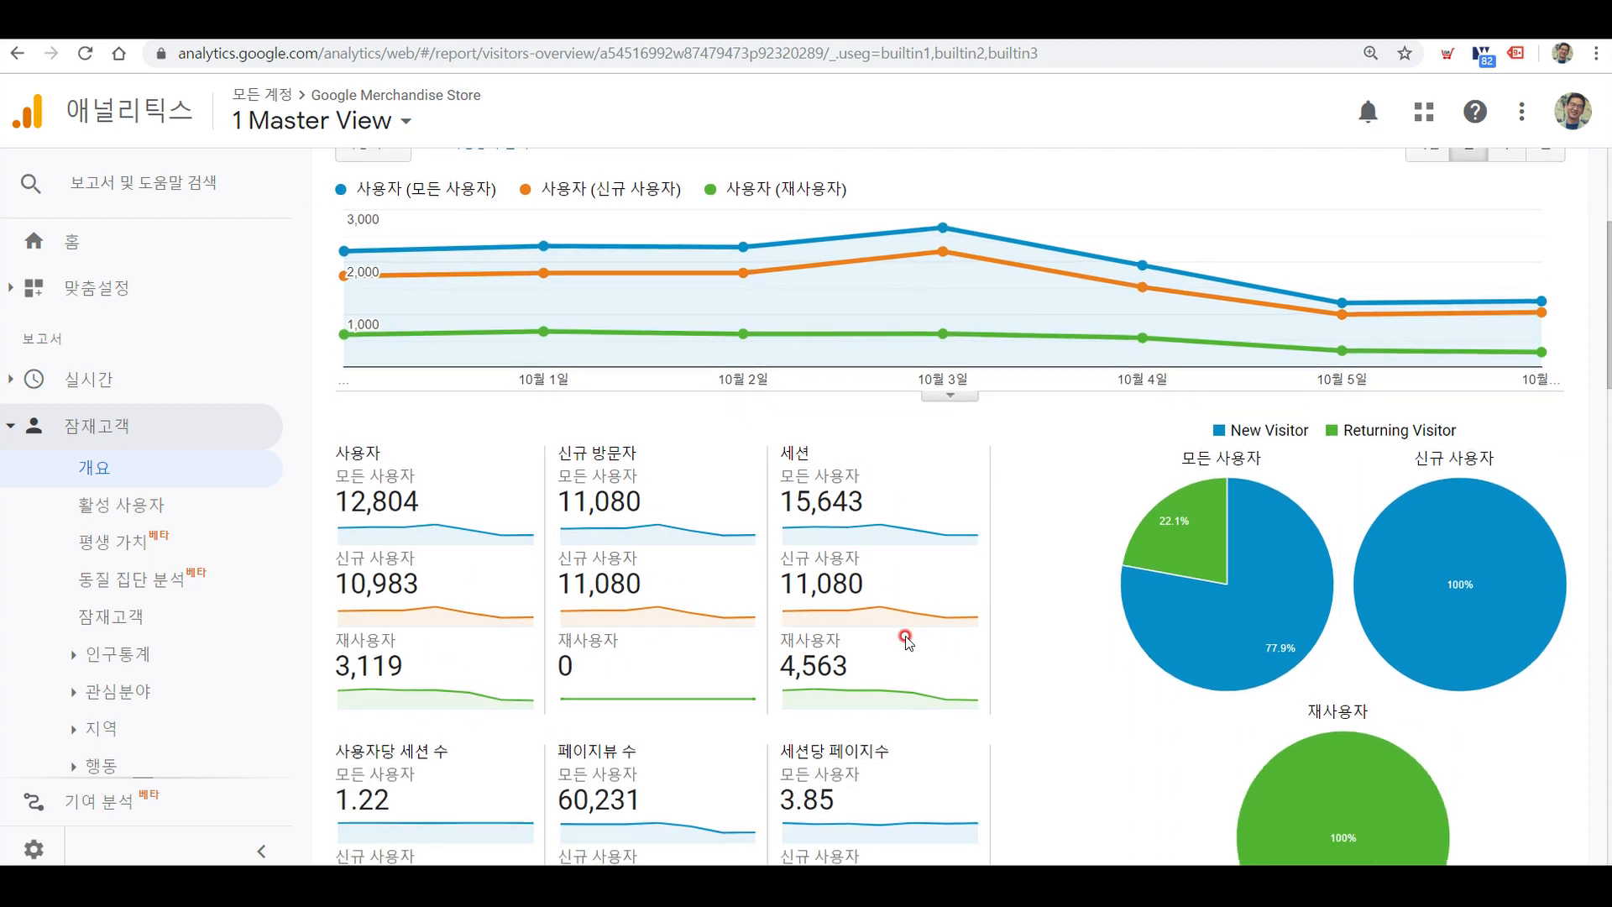
drag(560, 640, 685, 644)
drag(574, 660, 672, 494)
scroll(696, 565, down, 2)
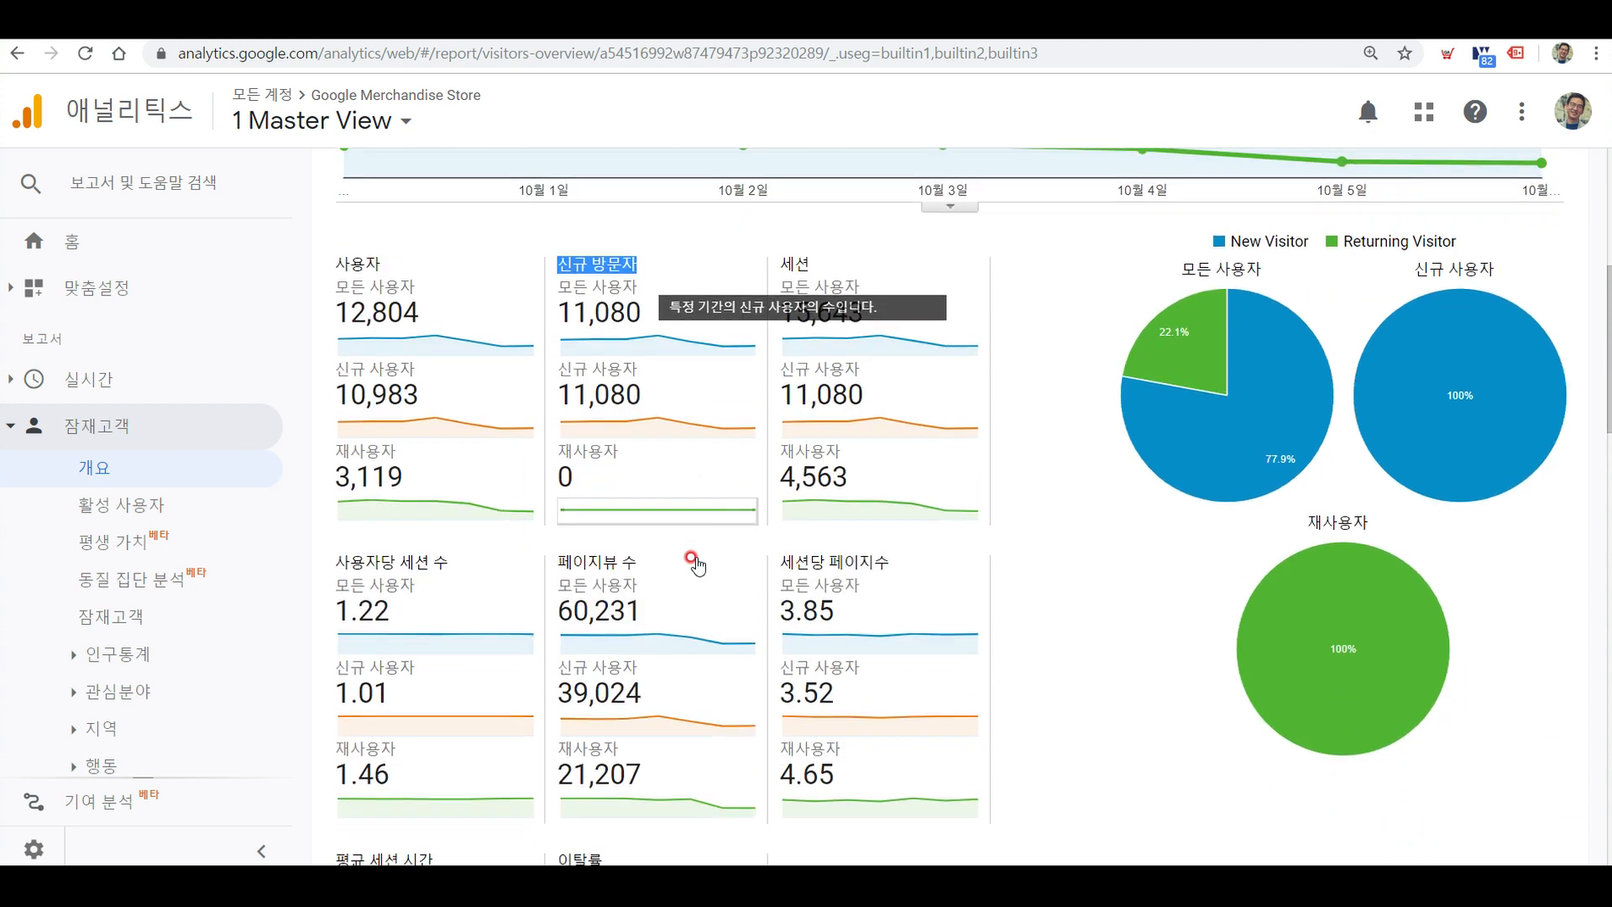
scroll(694, 557, down, 3)
scroll(625, 592, down, 1)
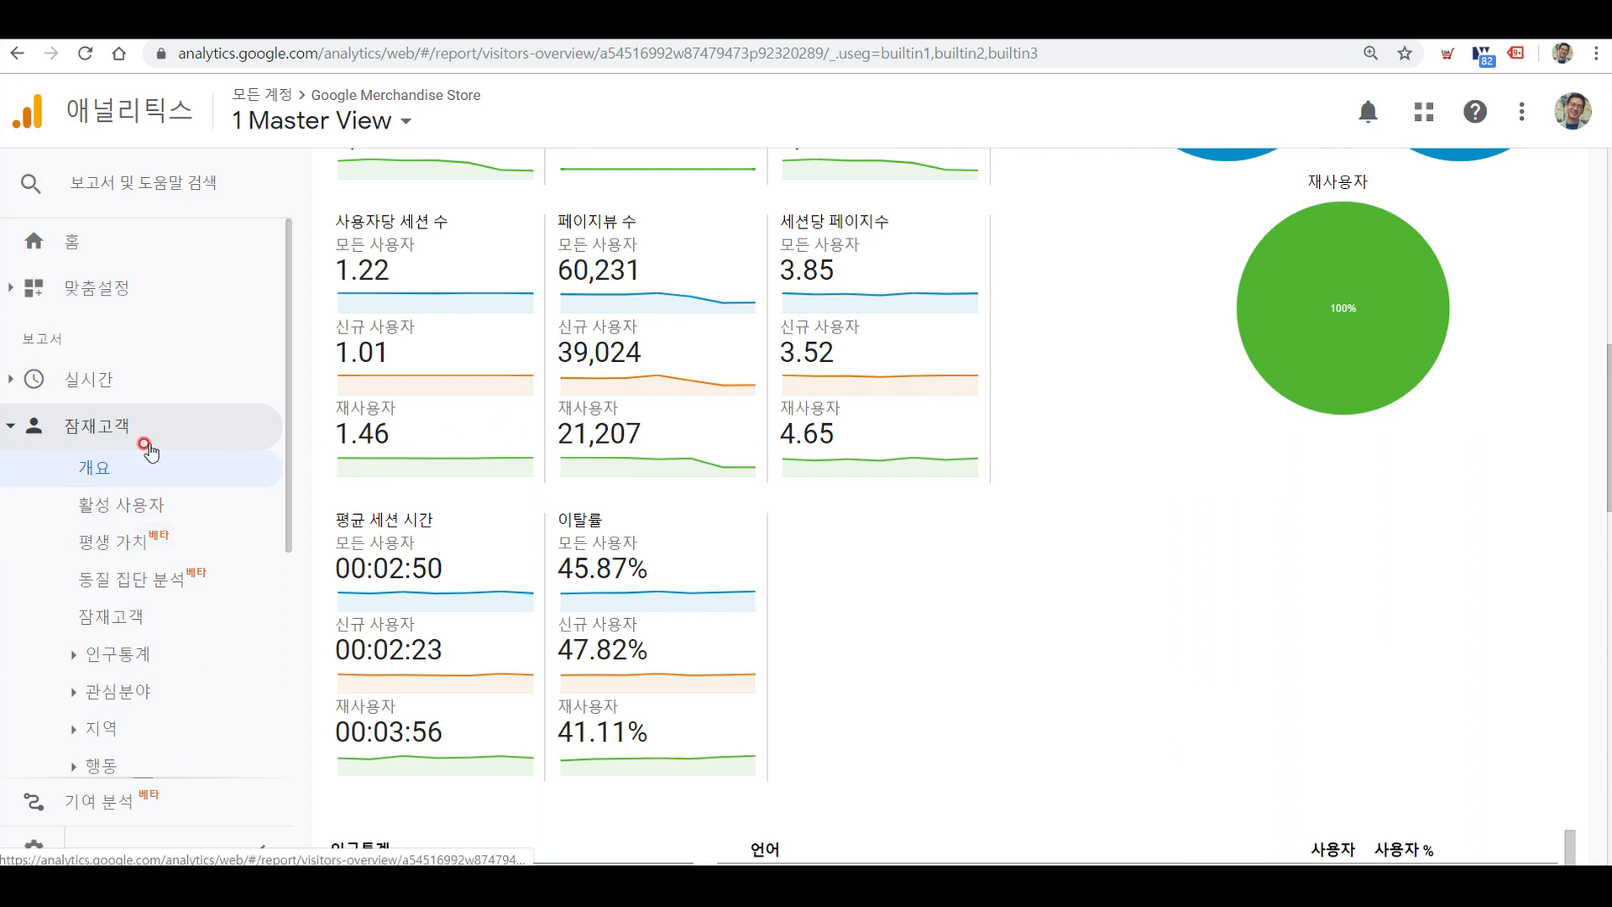
Open the 전자상거래 개요 report under 전환.
click(128, 426)
click(70, 565)
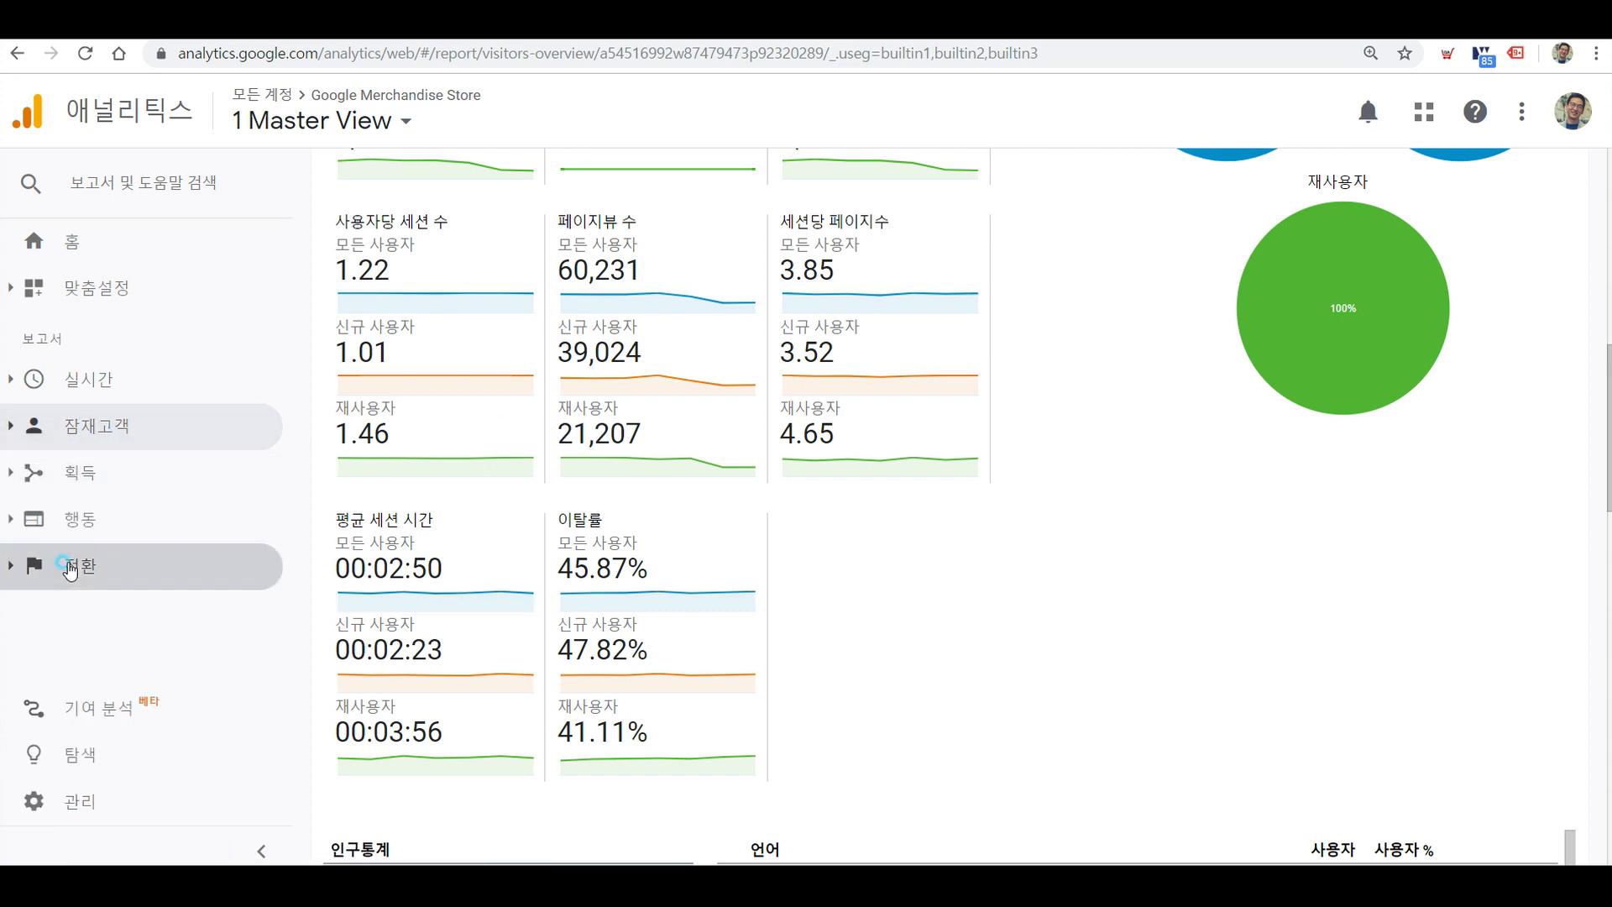
click(138, 631)
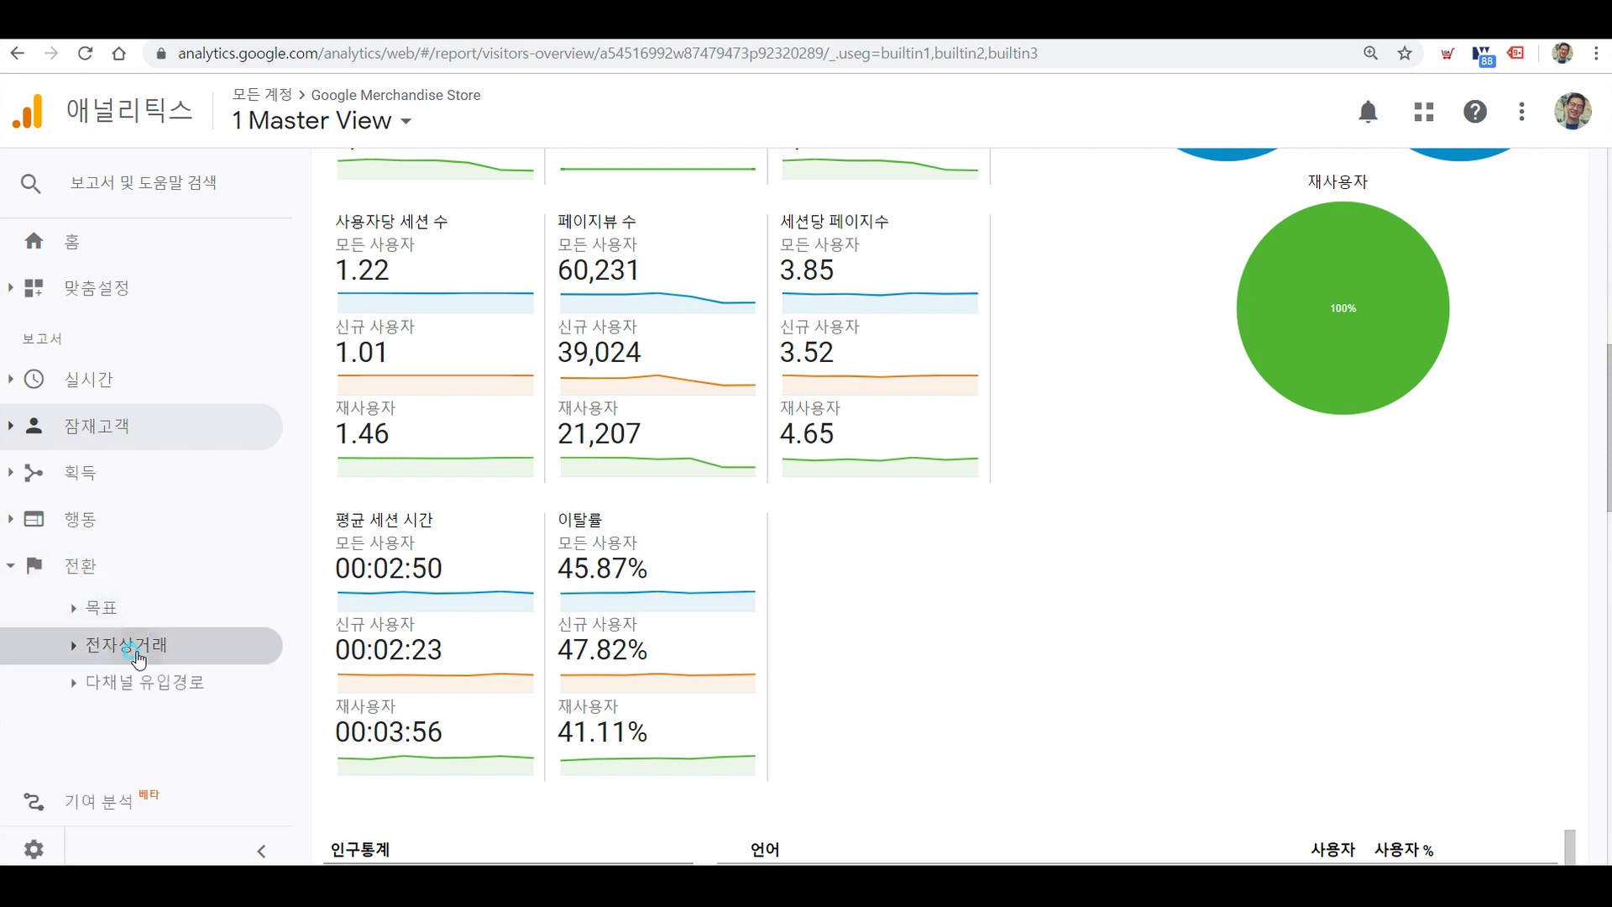
click(161, 695)
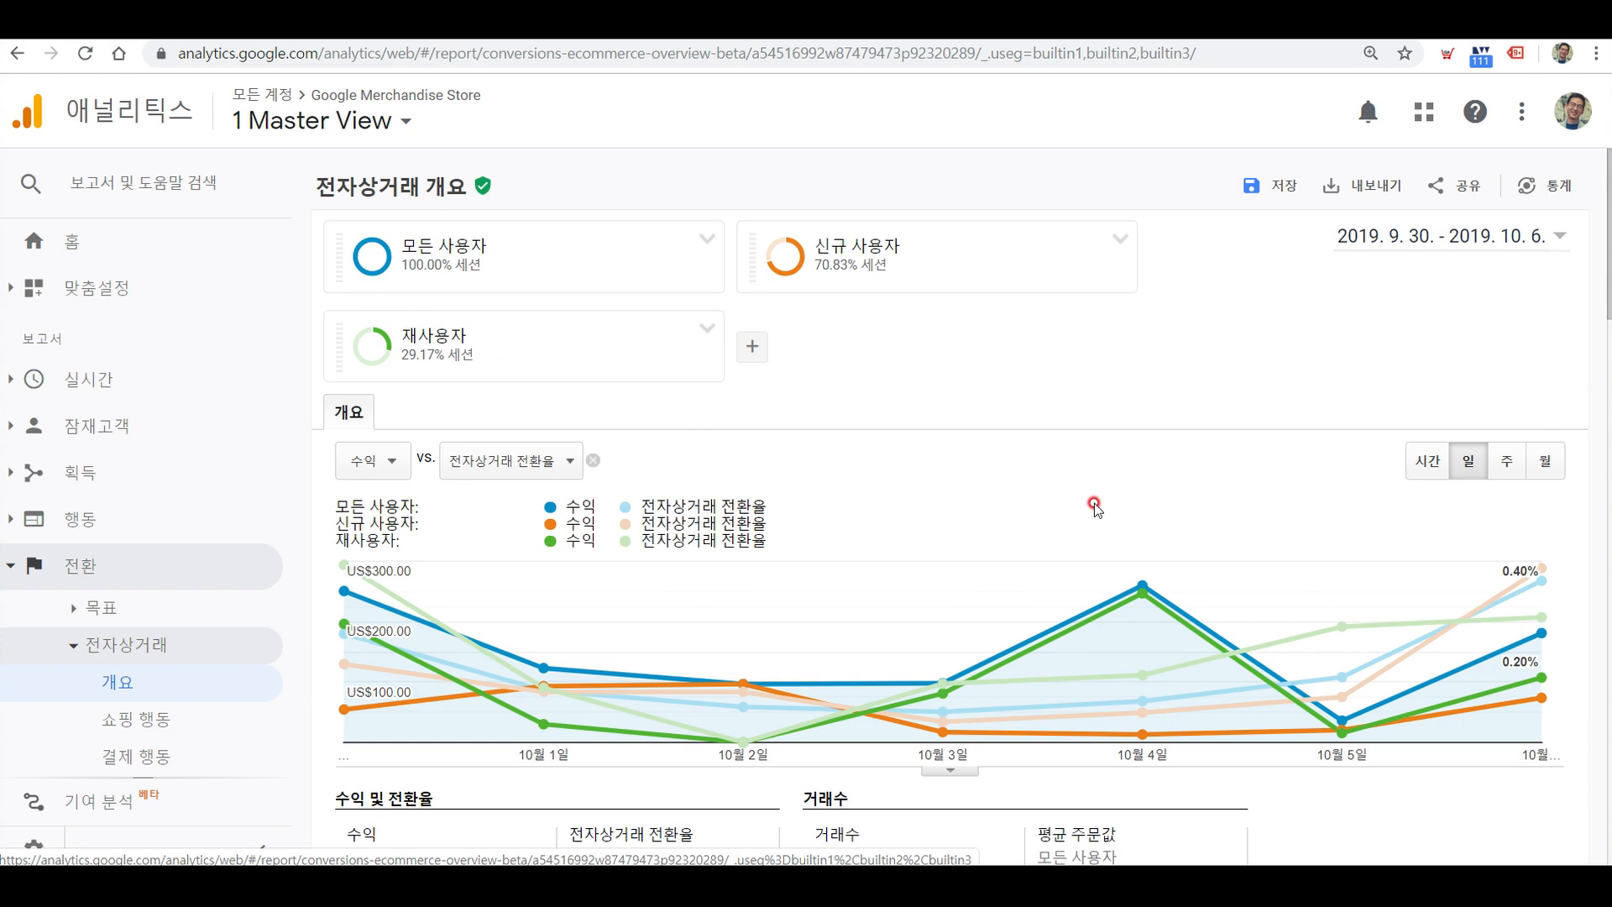
Compare revenue, conversion rate, transactions and average order value across the 모든 사용자, 신규 사용자 and 재사용자 segments.
scroll(1099, 504, down, 4)
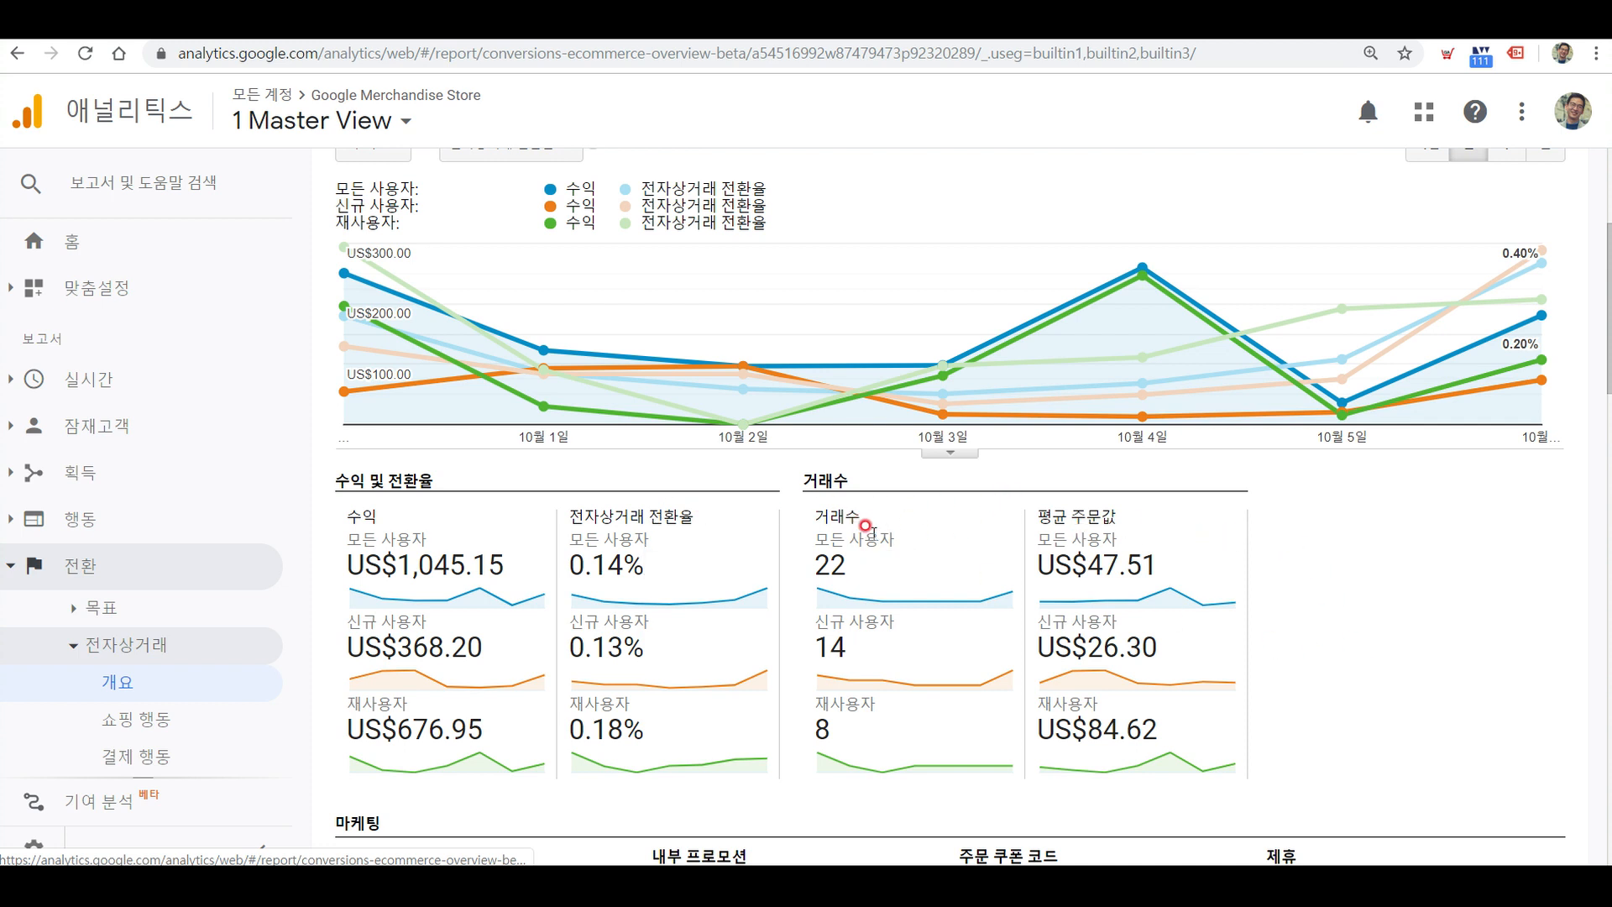
scroll(814, 512, down, 3)
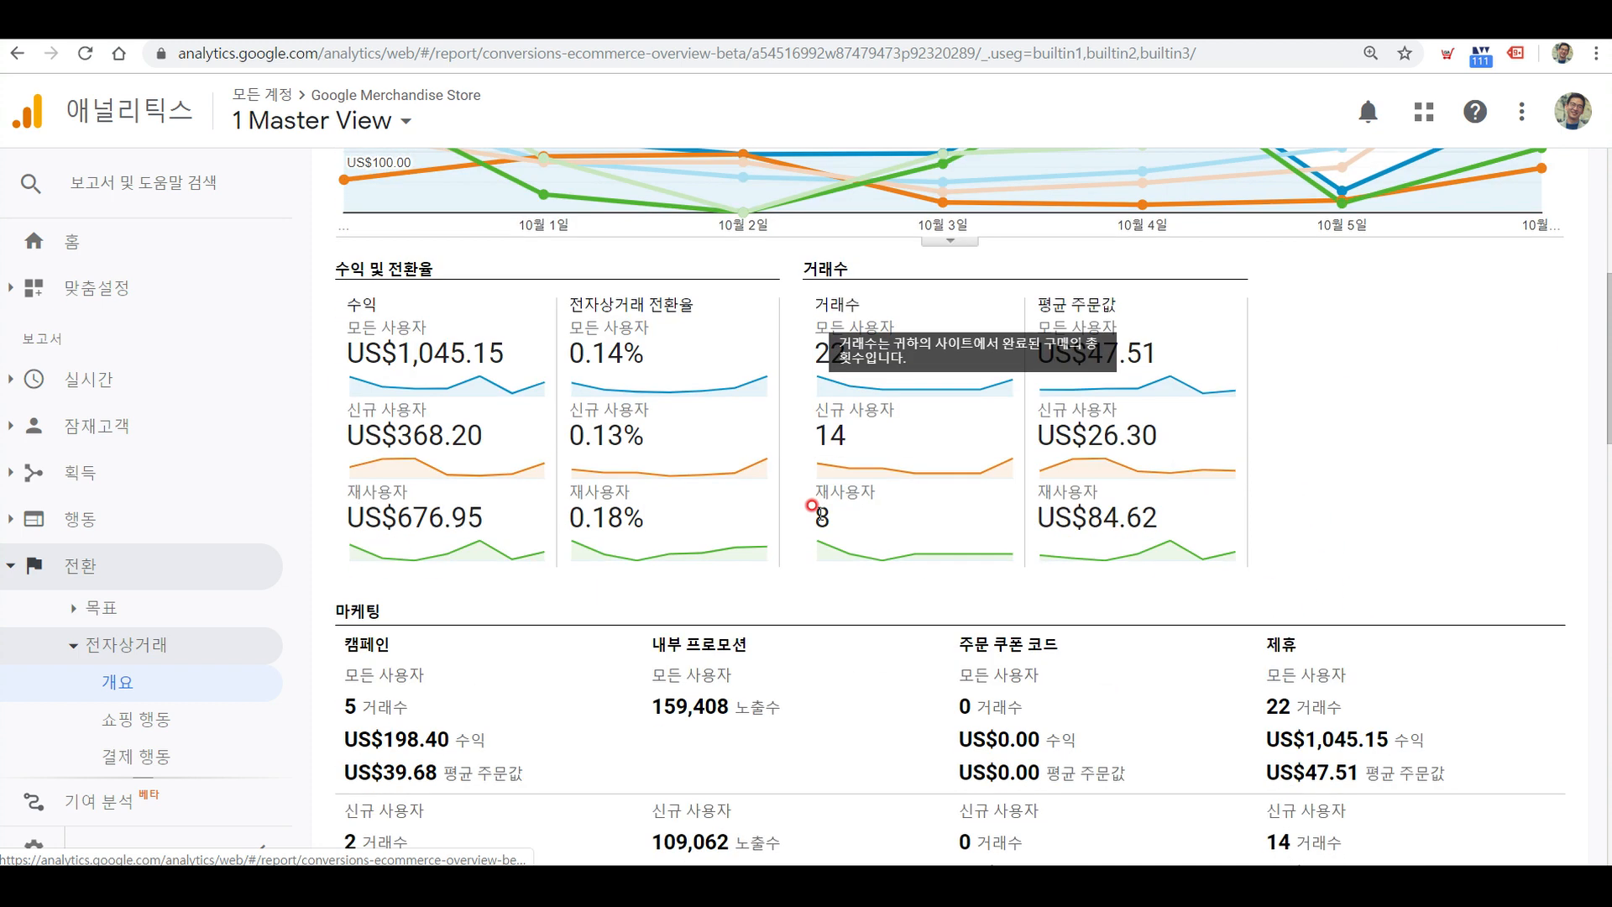
scroll(812, 504, up, 3)
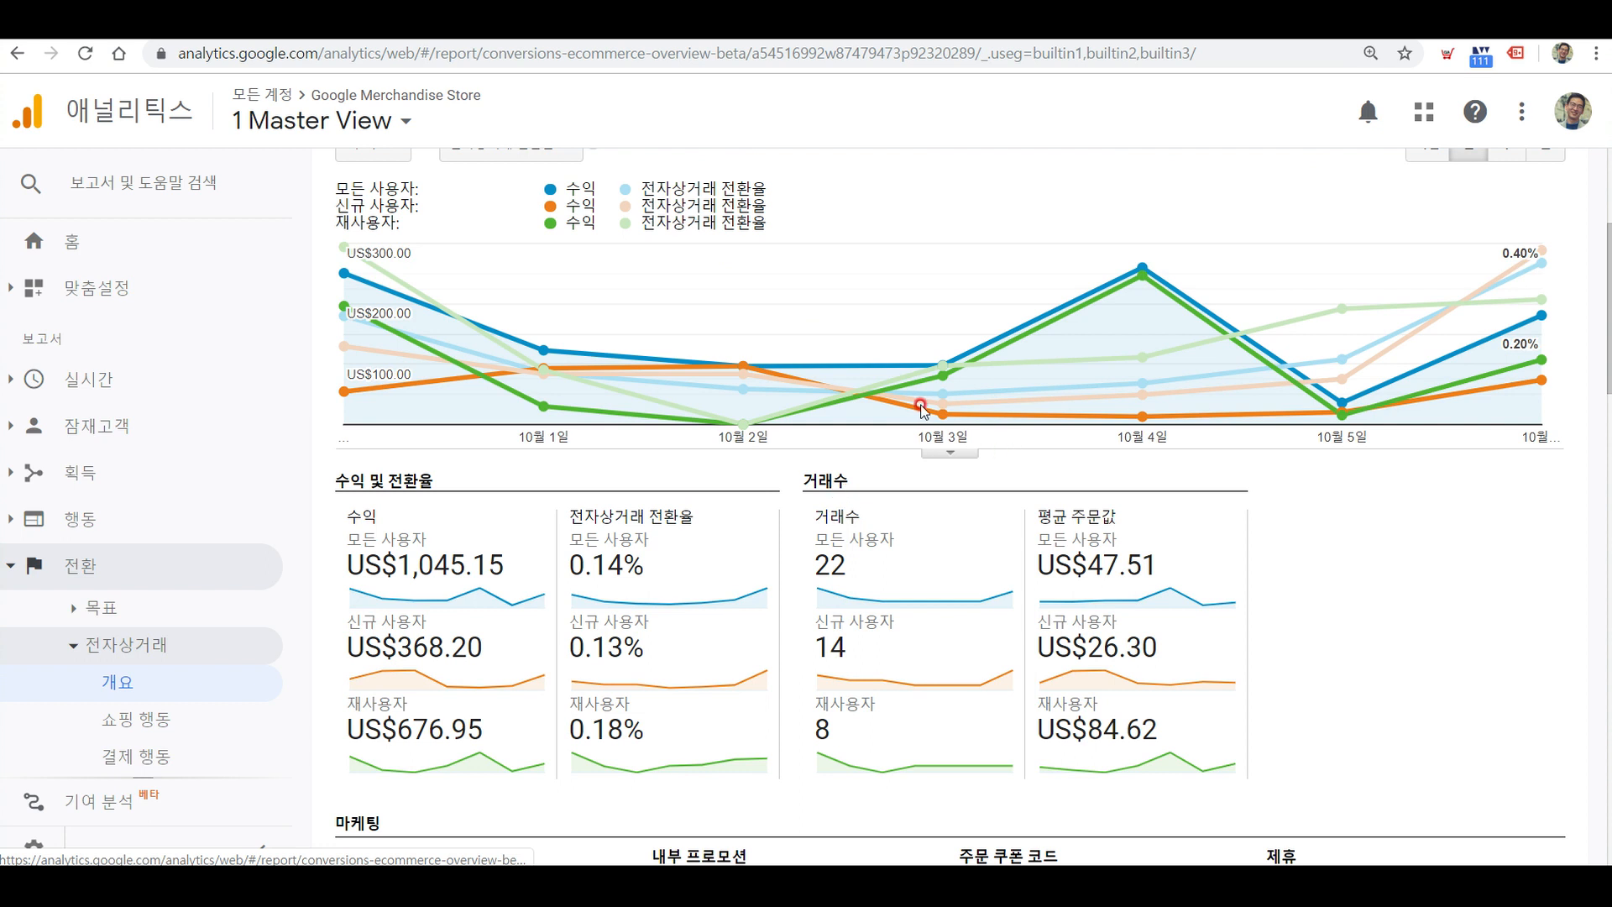
scroll(913, 407, up, 4)
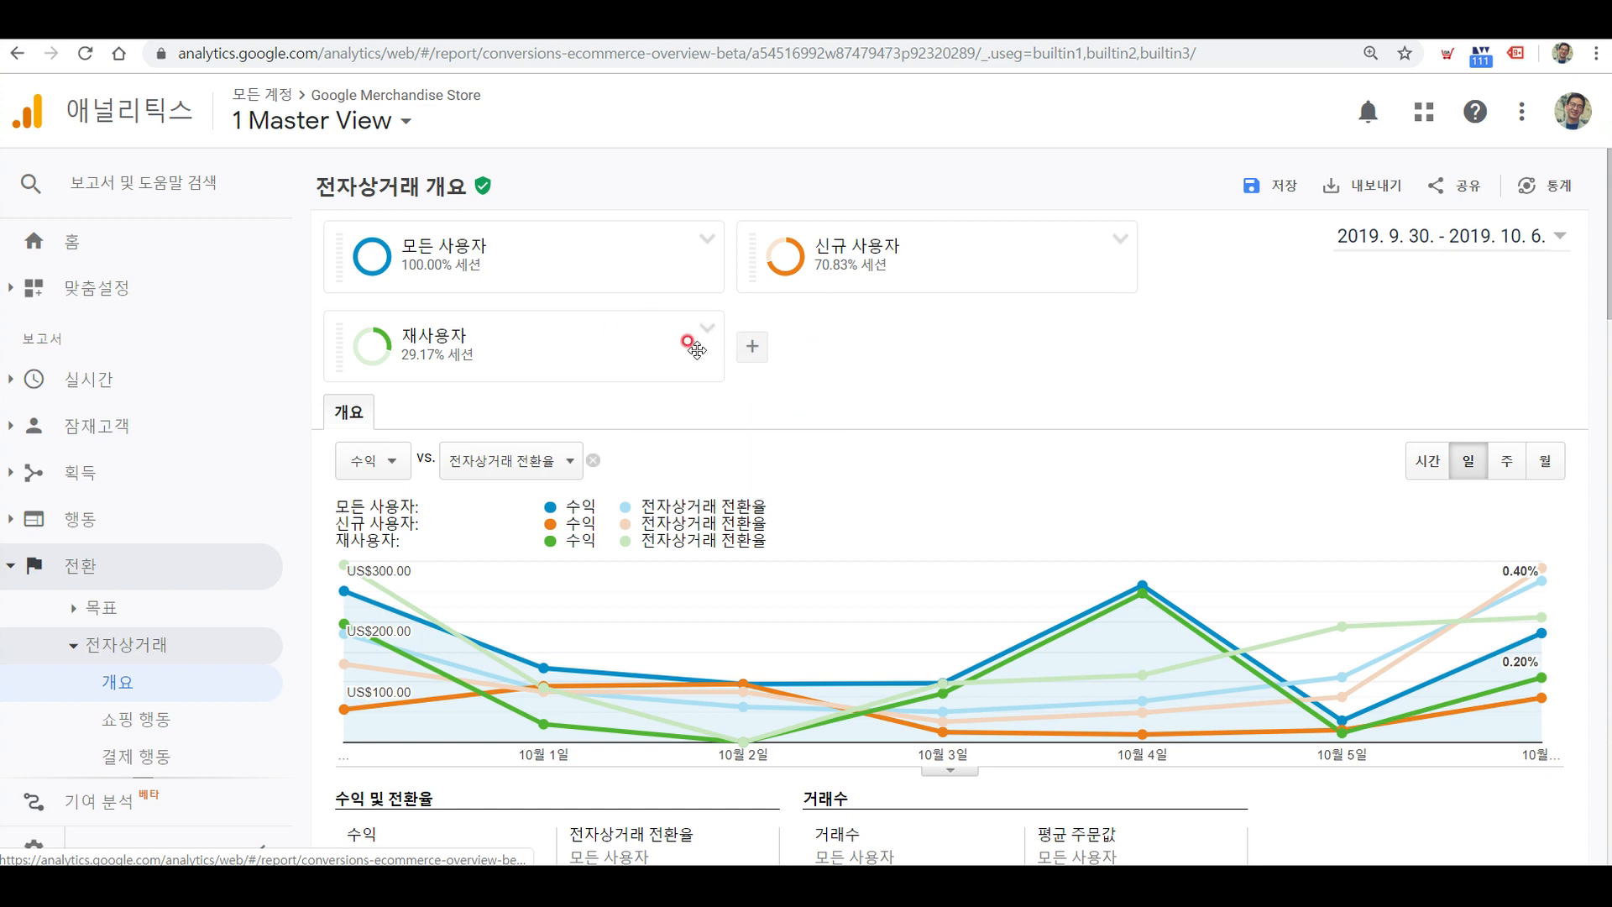
Remove the 재사용자 and 신규 사용자 segments from the e-commerce overview, leaving only 모든 사용자.
mouse_move(706, 336)
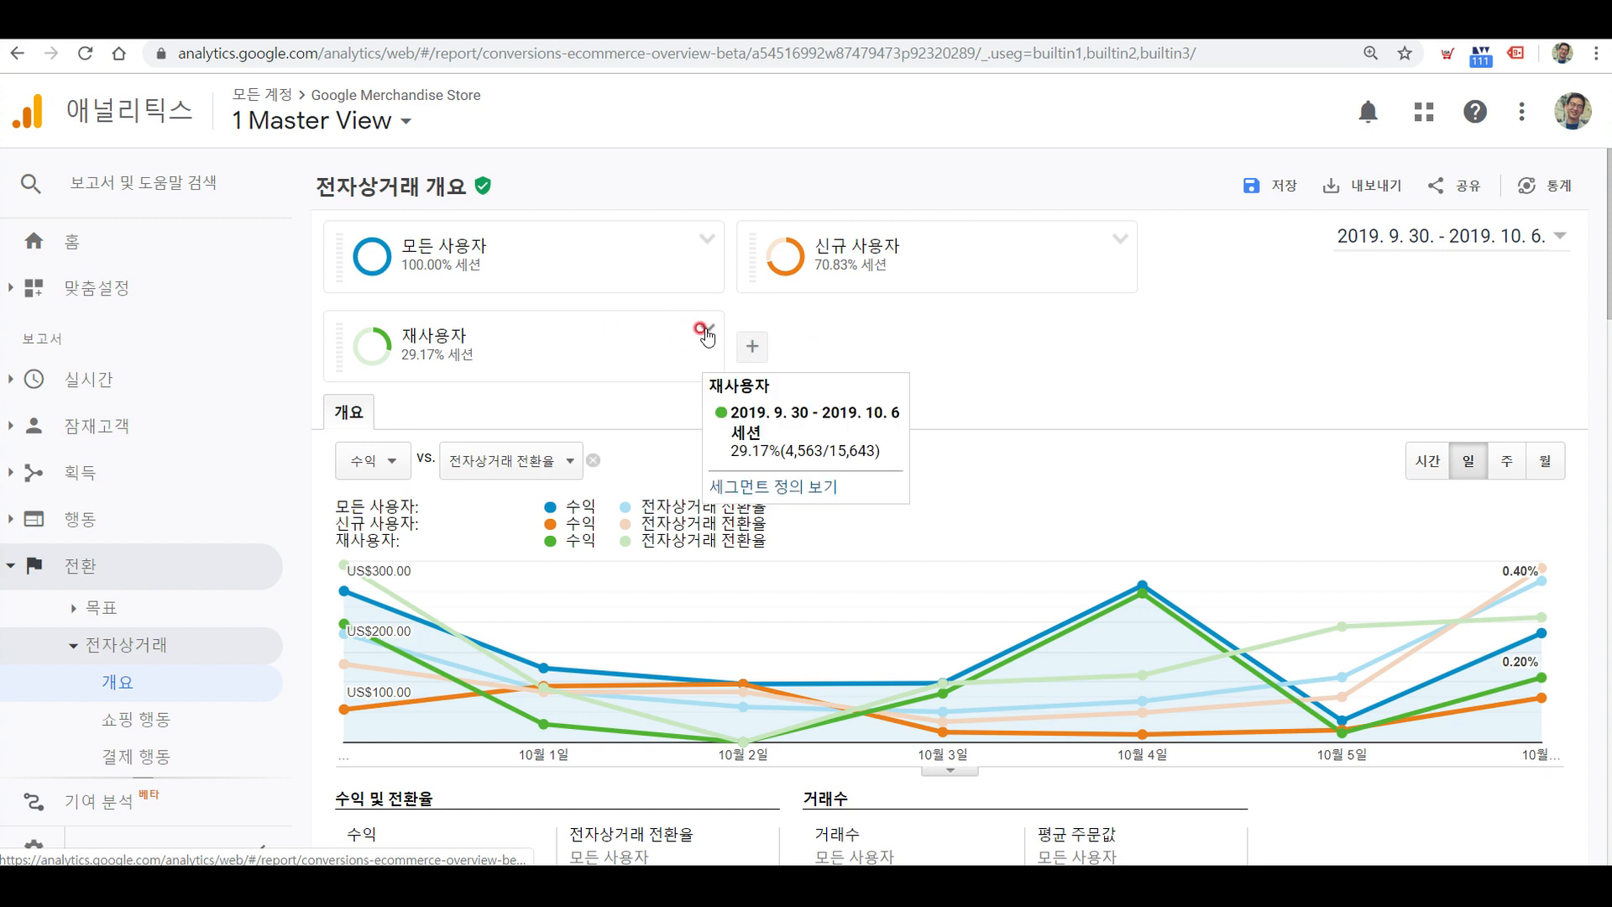
click(706, 331)
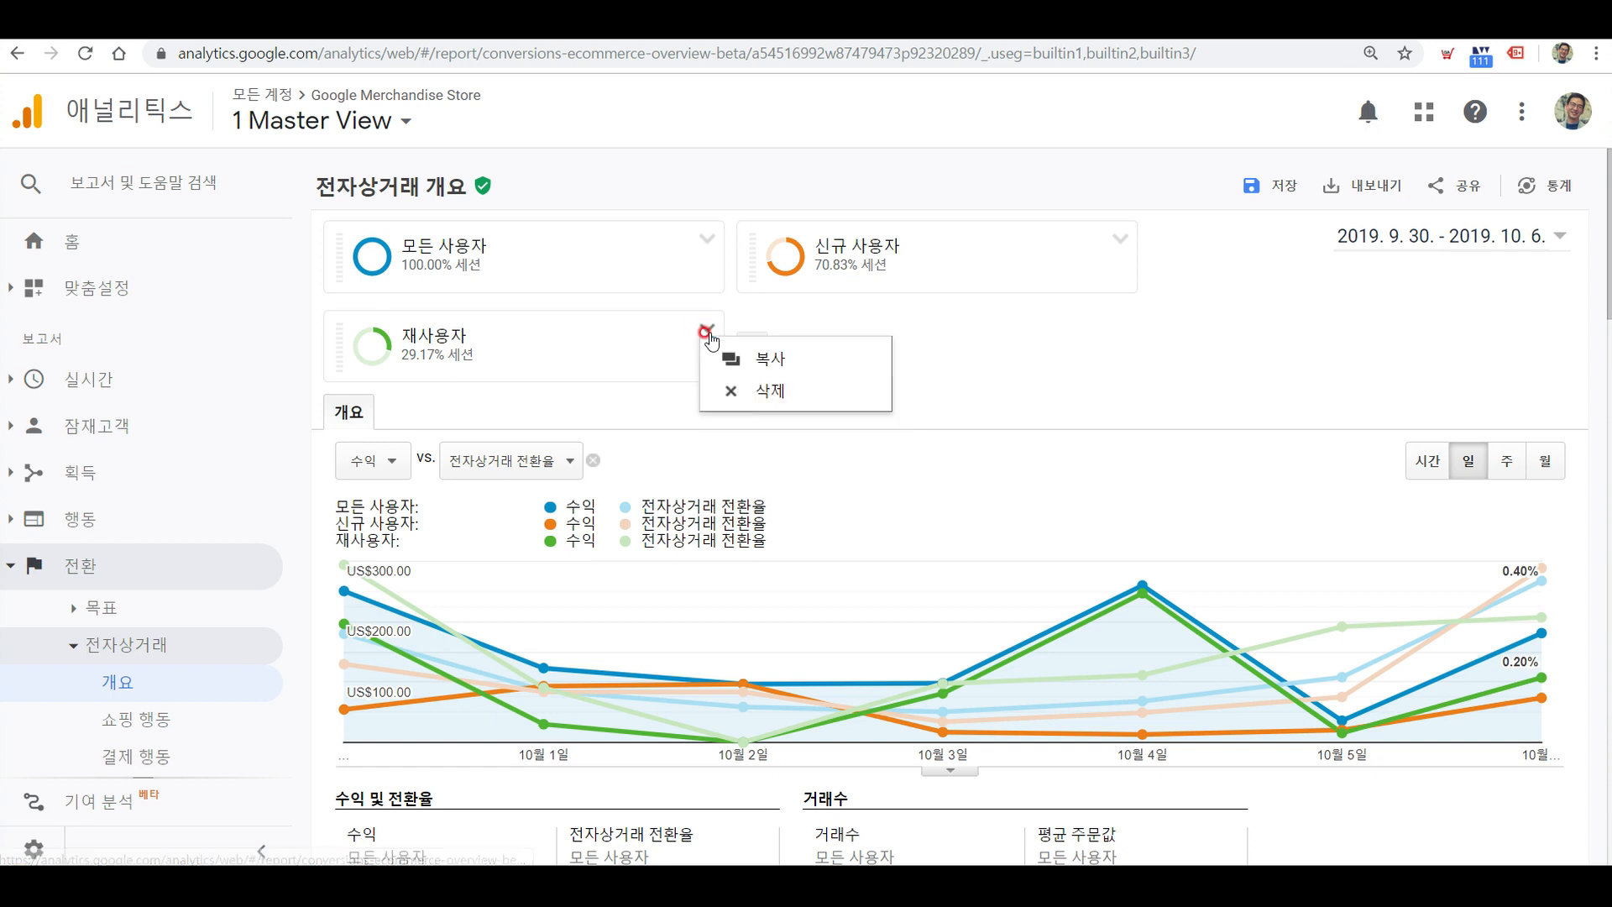
click(763, 387)
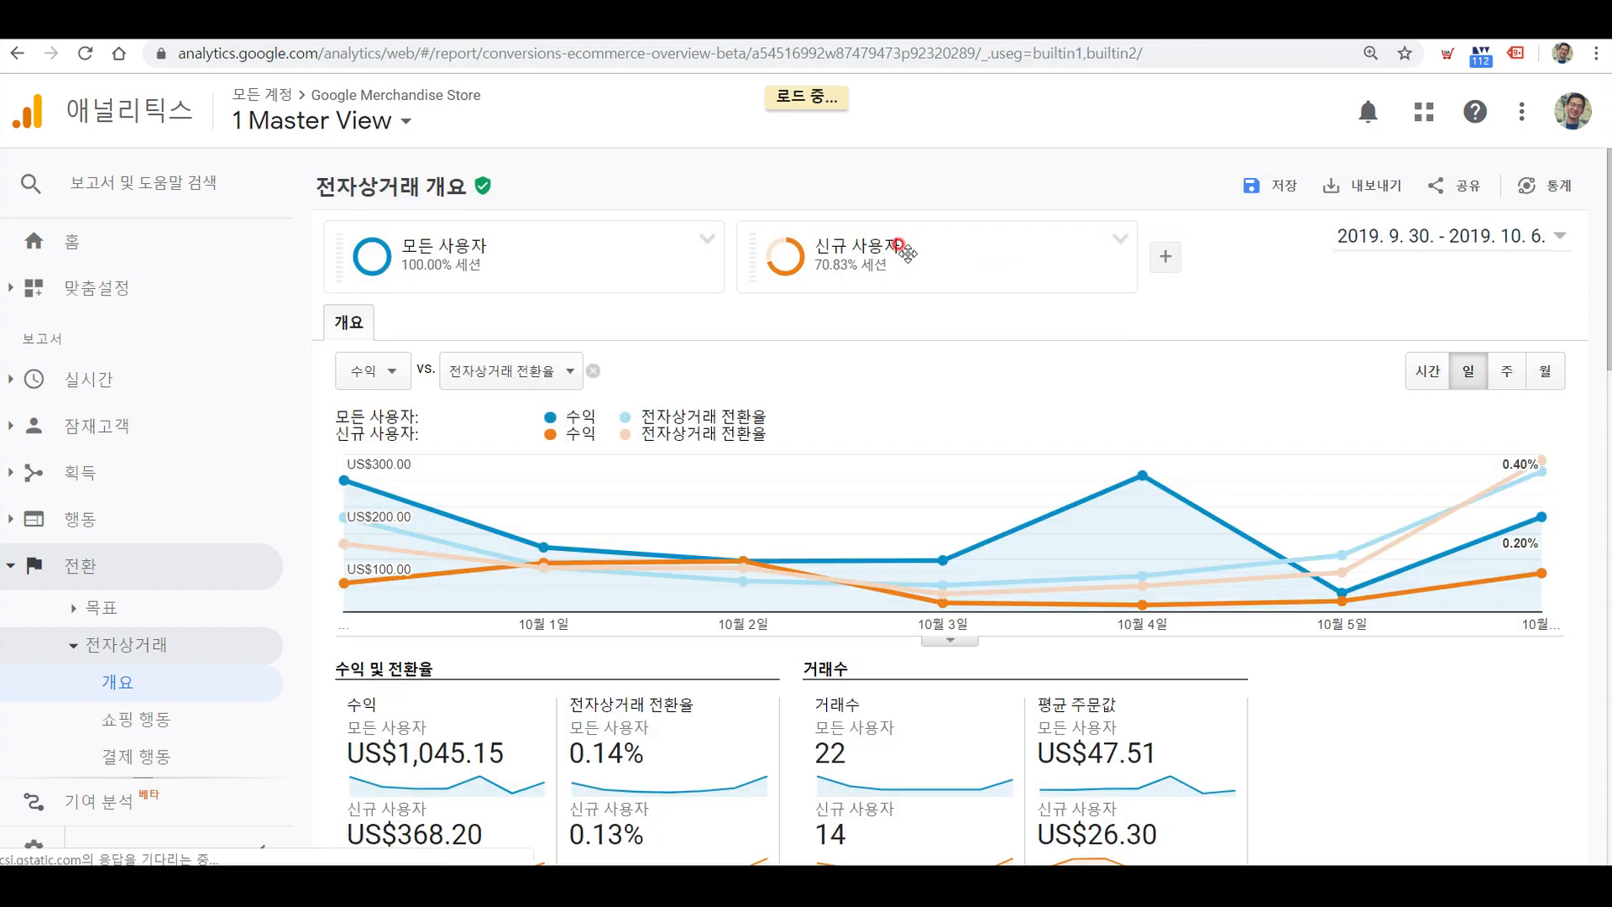
drag(906, 288, 907, 503)
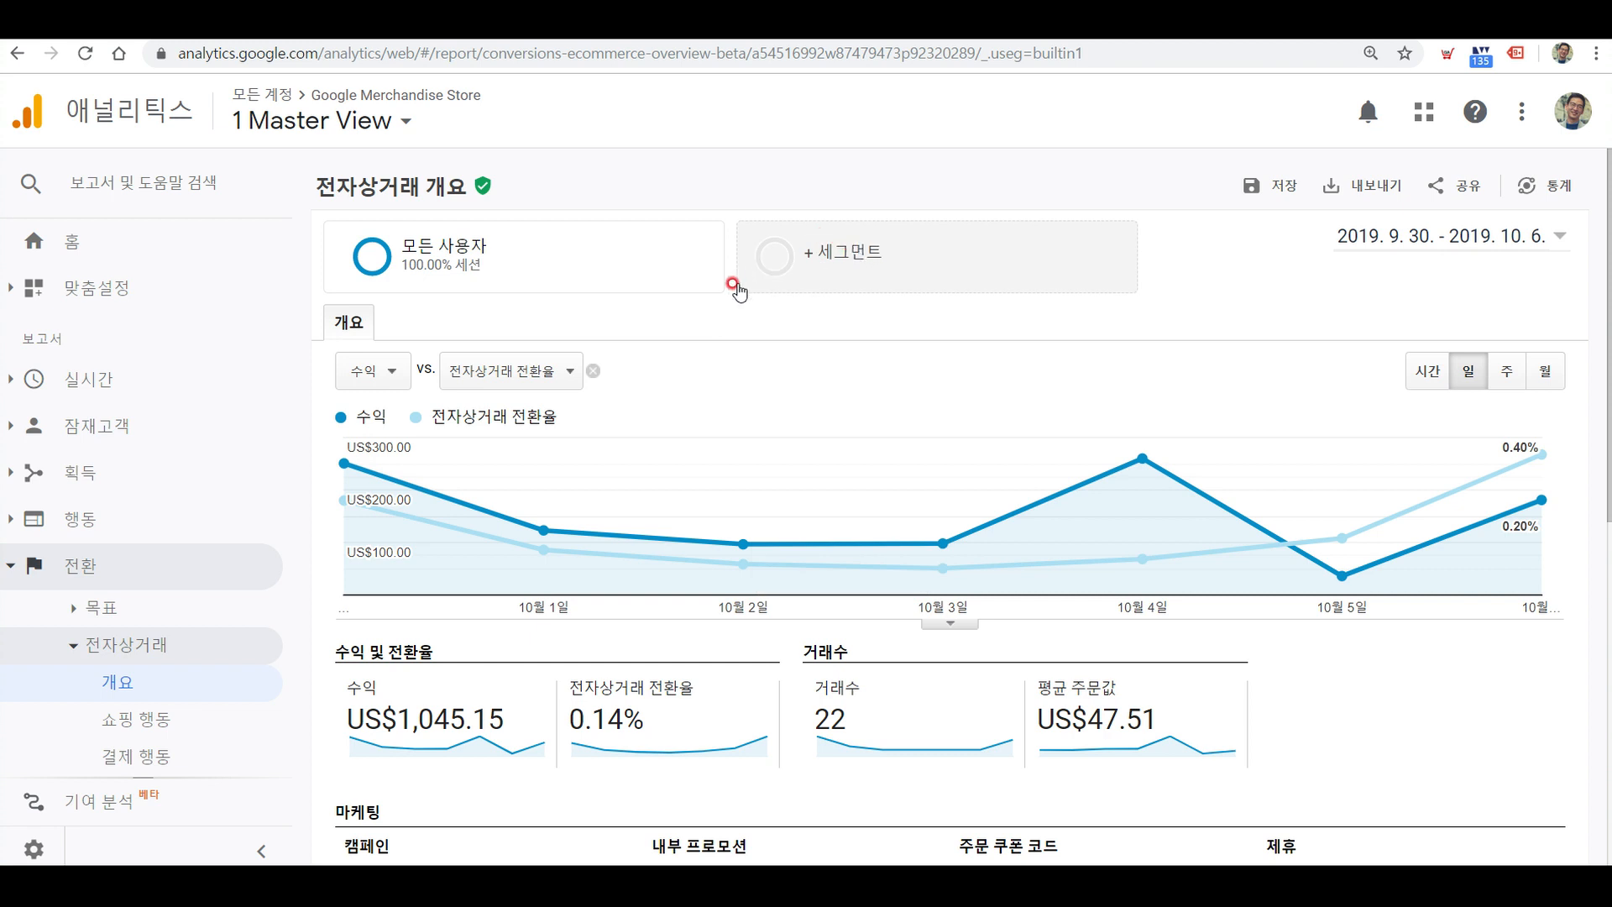
Apply the system segments 모바일 트래픽 and 태블릿 및 데스크톱 트래픽 alongside 모든 사용자 and compare their revenue and transaction metrics.
click(745, 247)
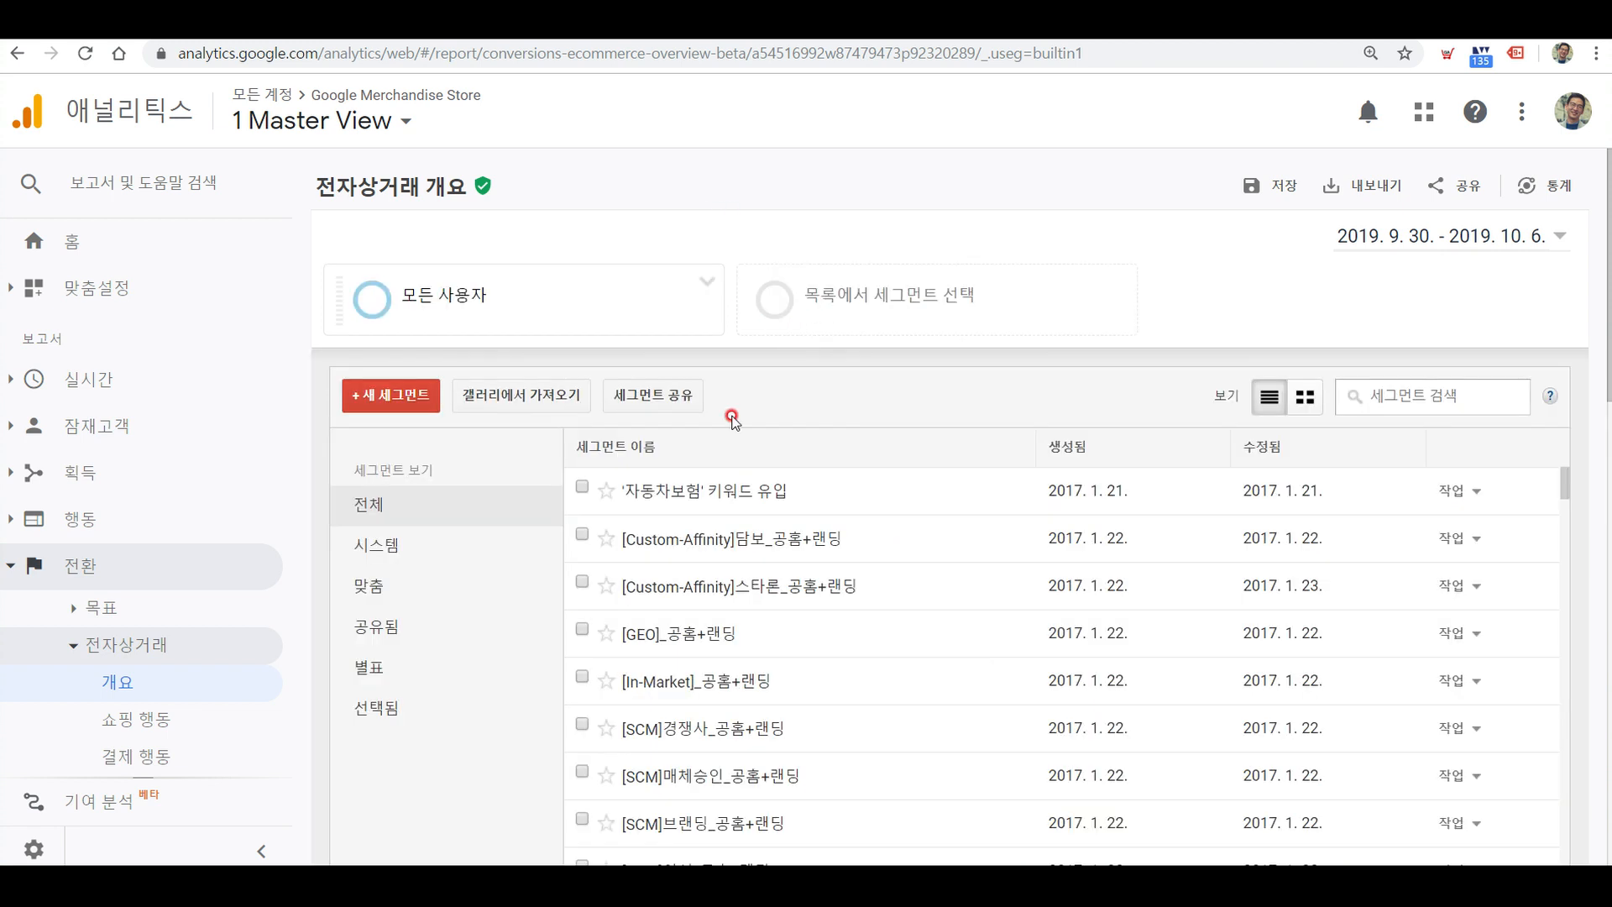
click(388, 561)
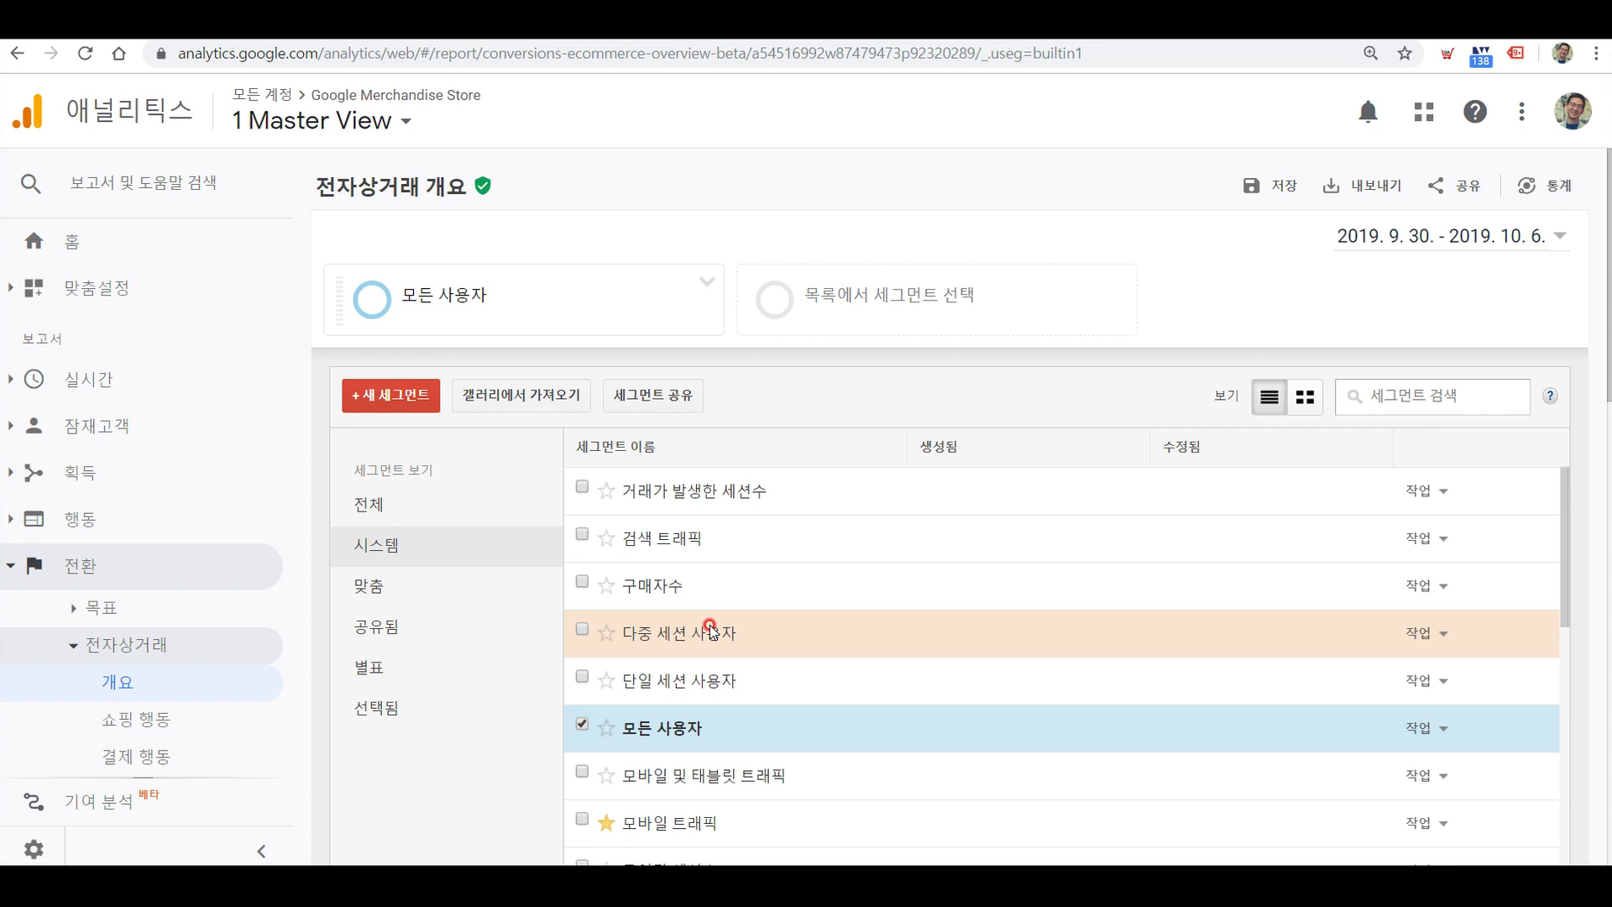
click(582, 819)
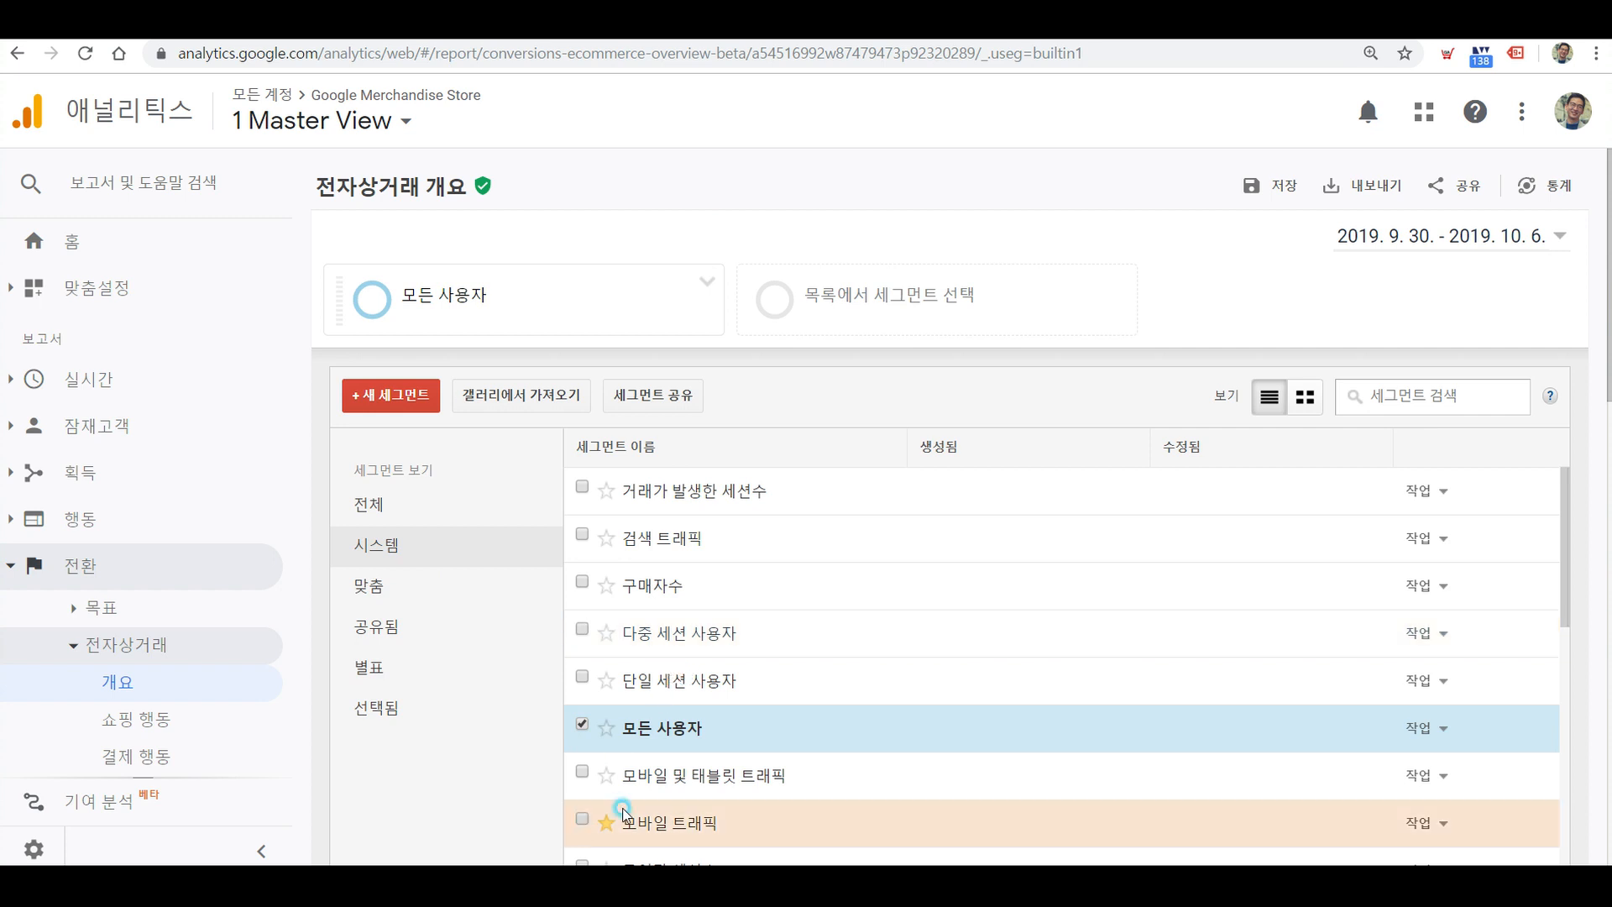
drag(1561, 504, 1547, 758)
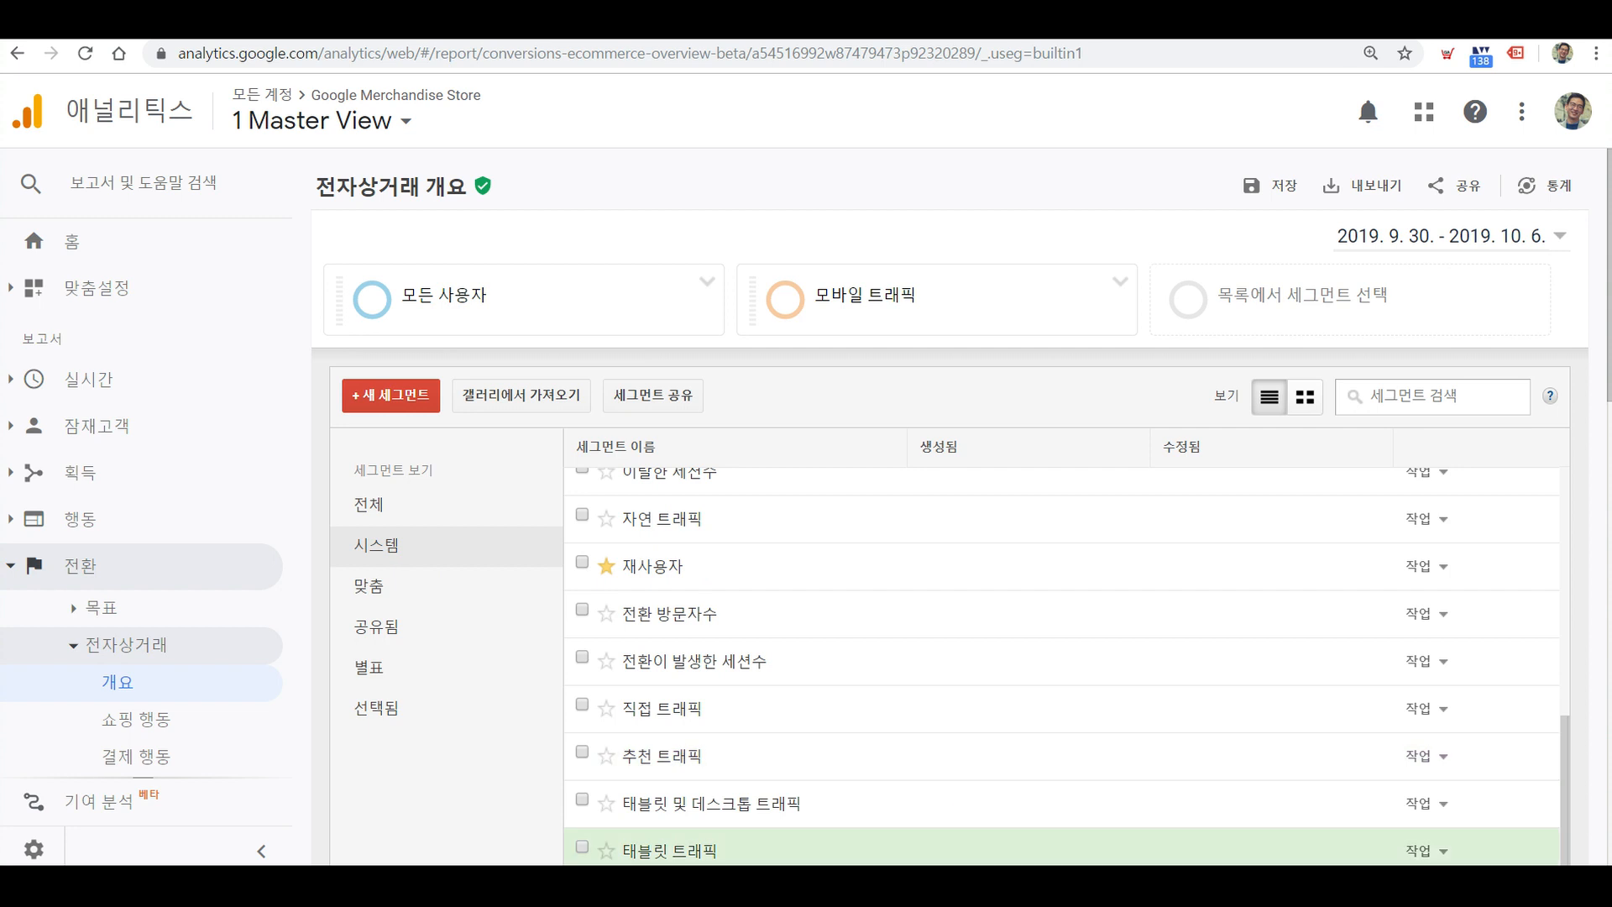
click(580, 801)
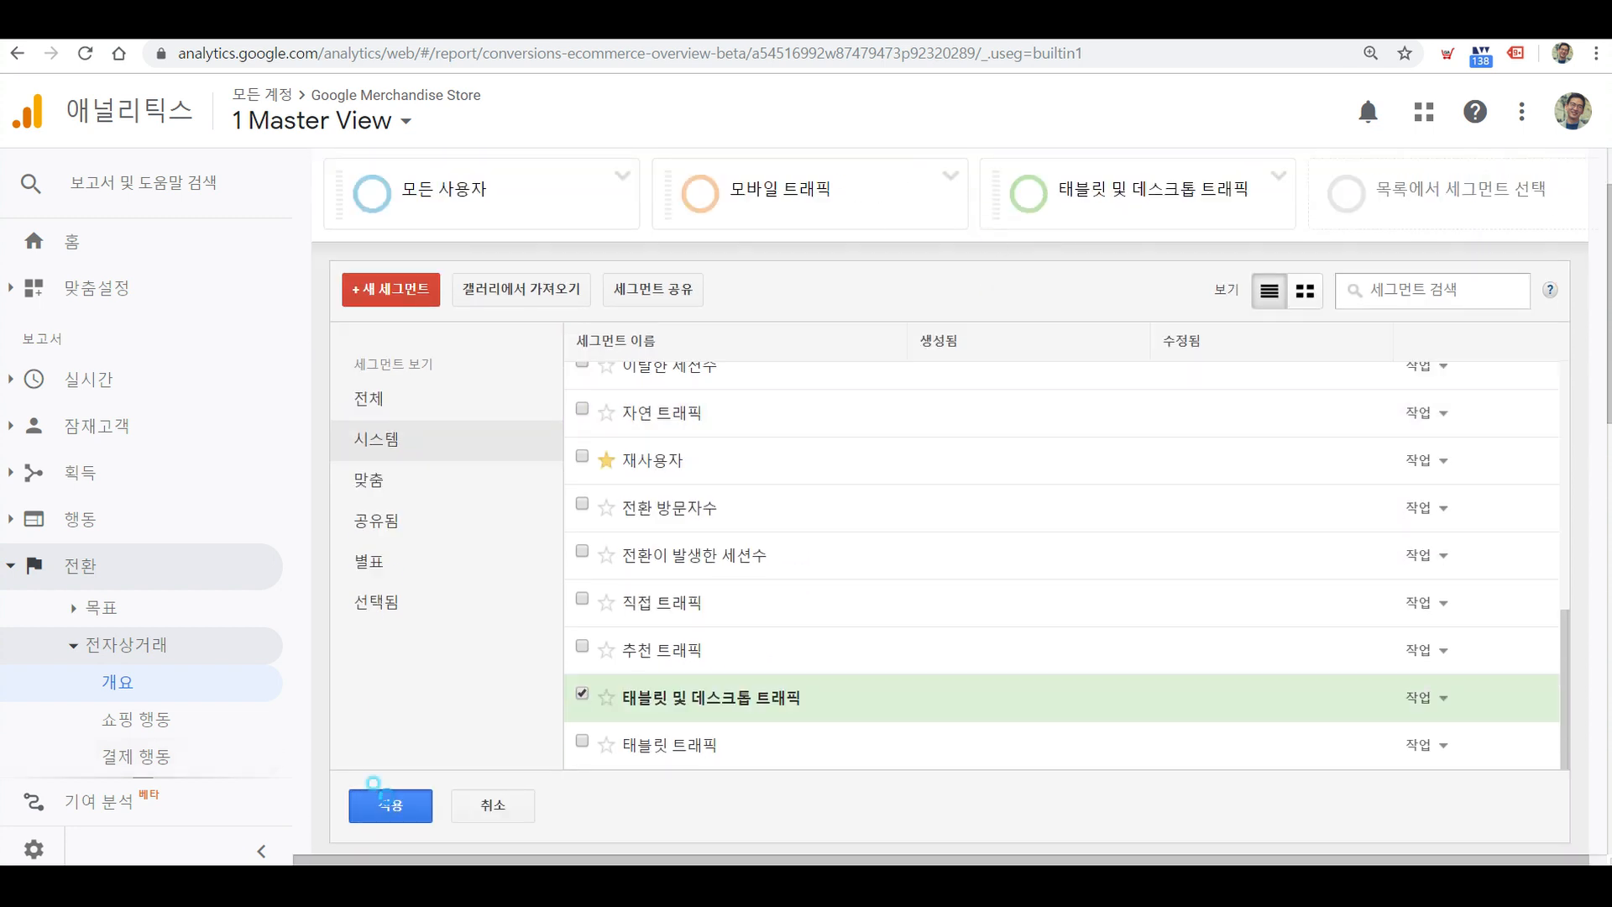
click(378, 804)
click(547, 585)
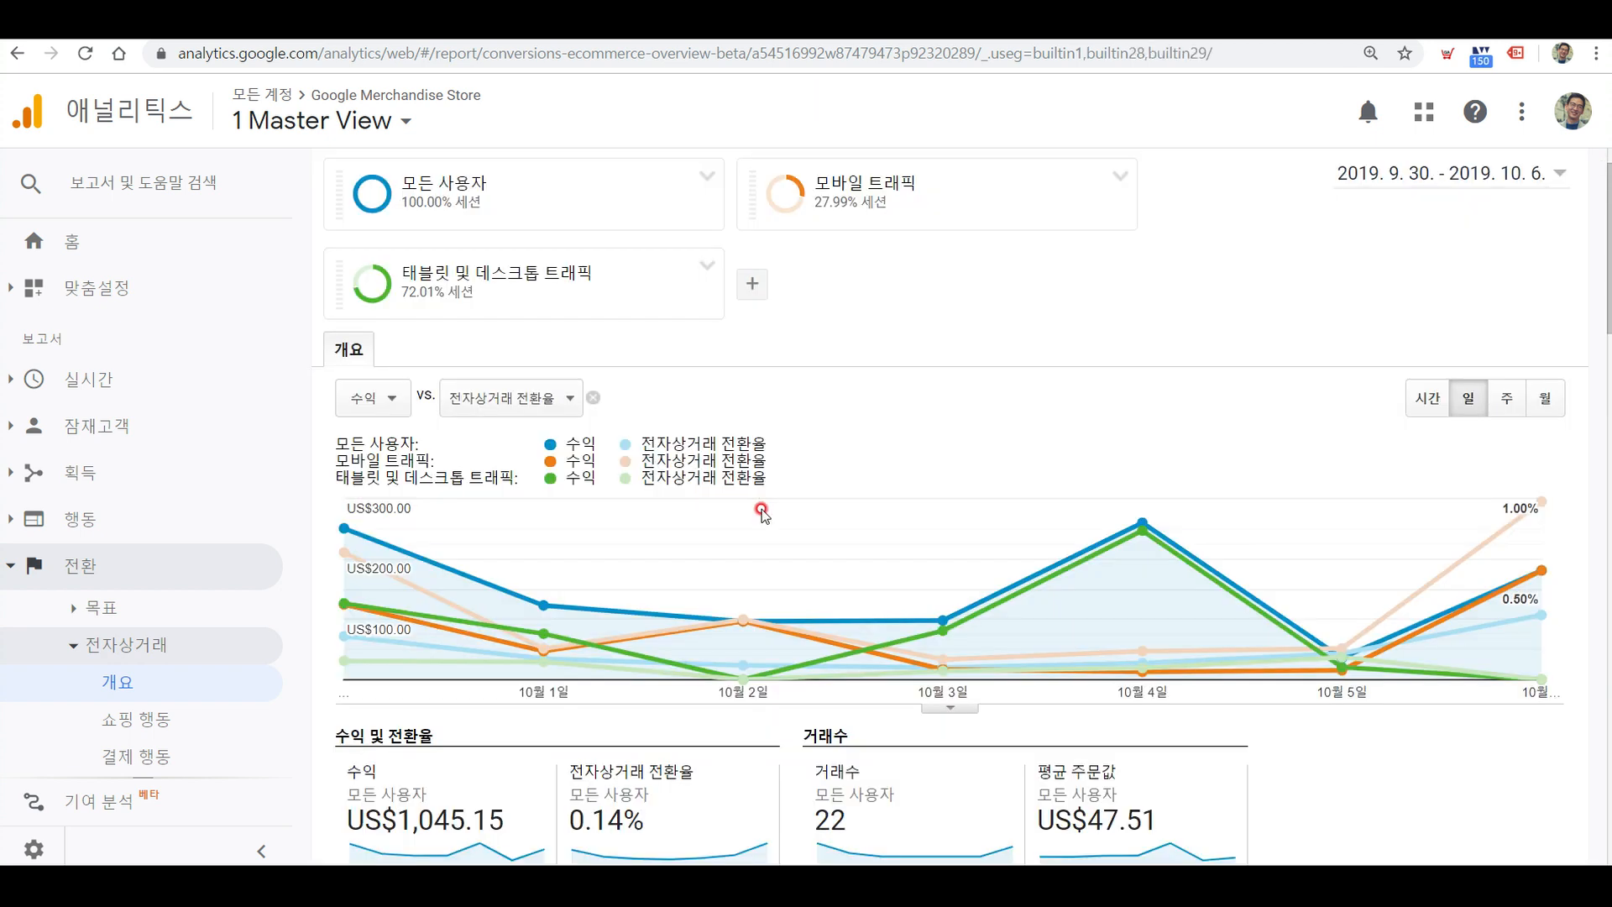
drag(1610, 259, 1610, 354)
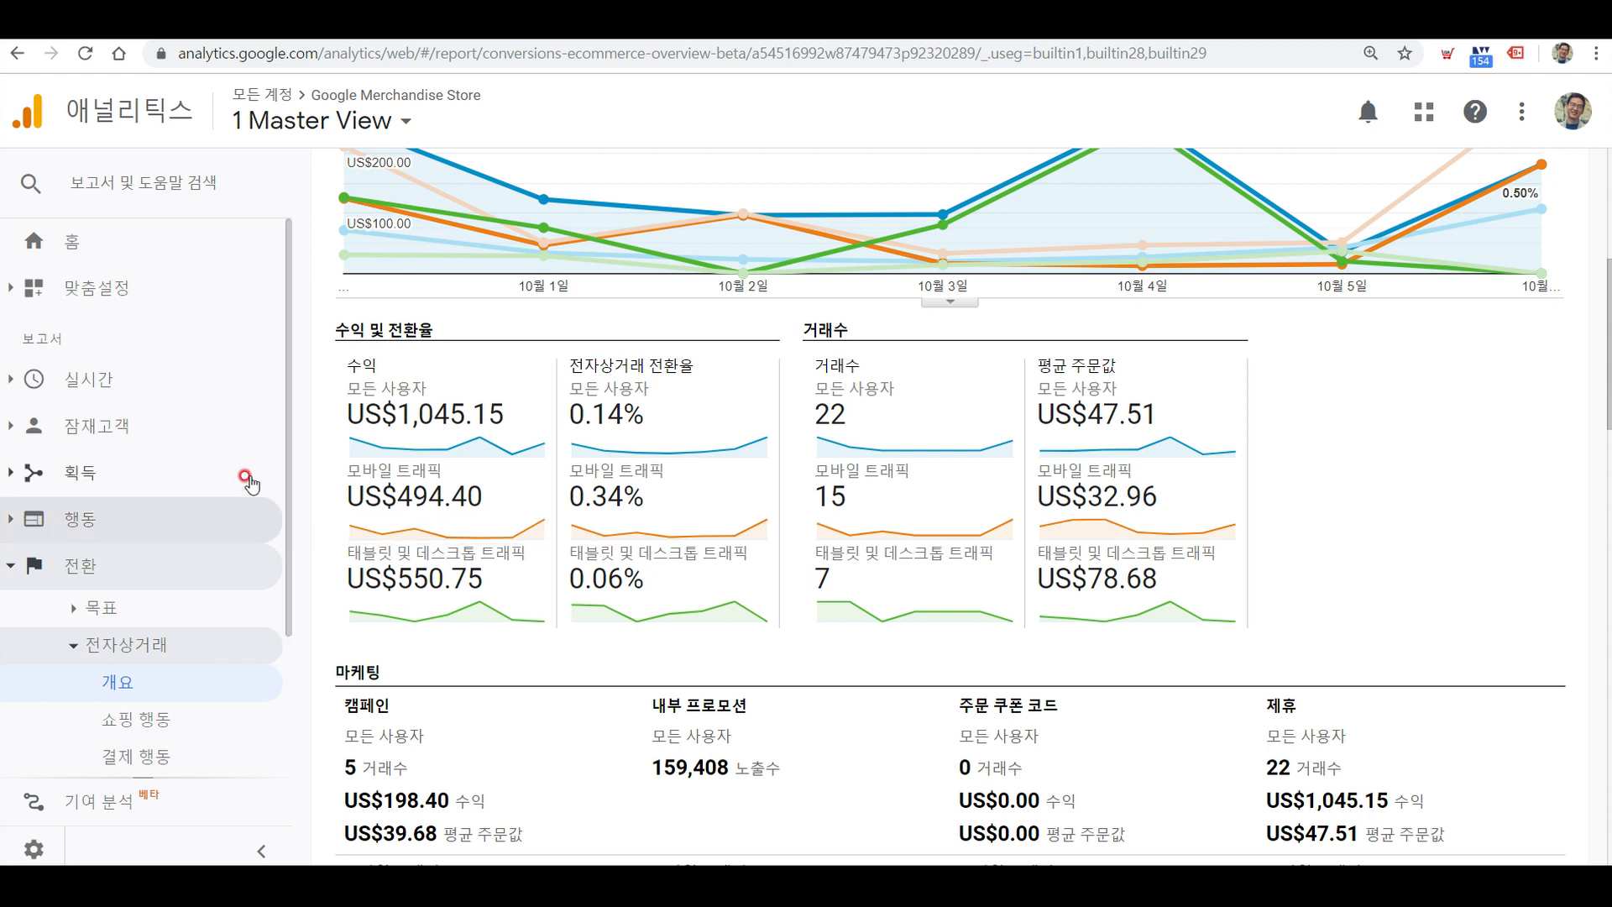
Locate the 모바일 report group under 잠재고객 and look over the segmented e-commerce overview again.
click(151, 449)
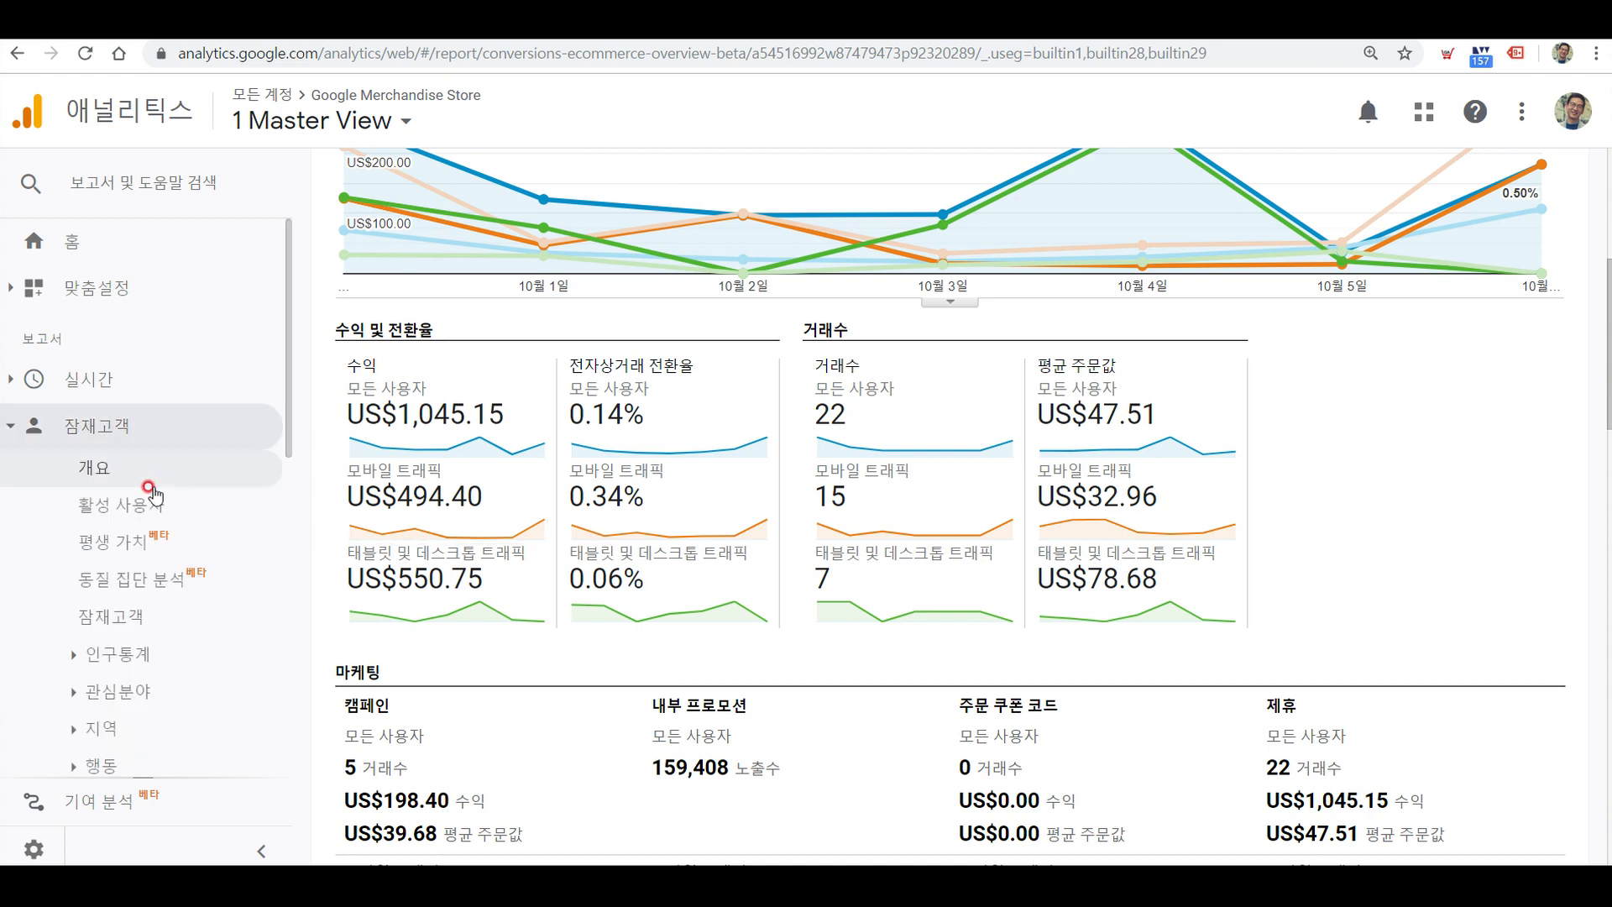
scroll(139, 622, down, 3)
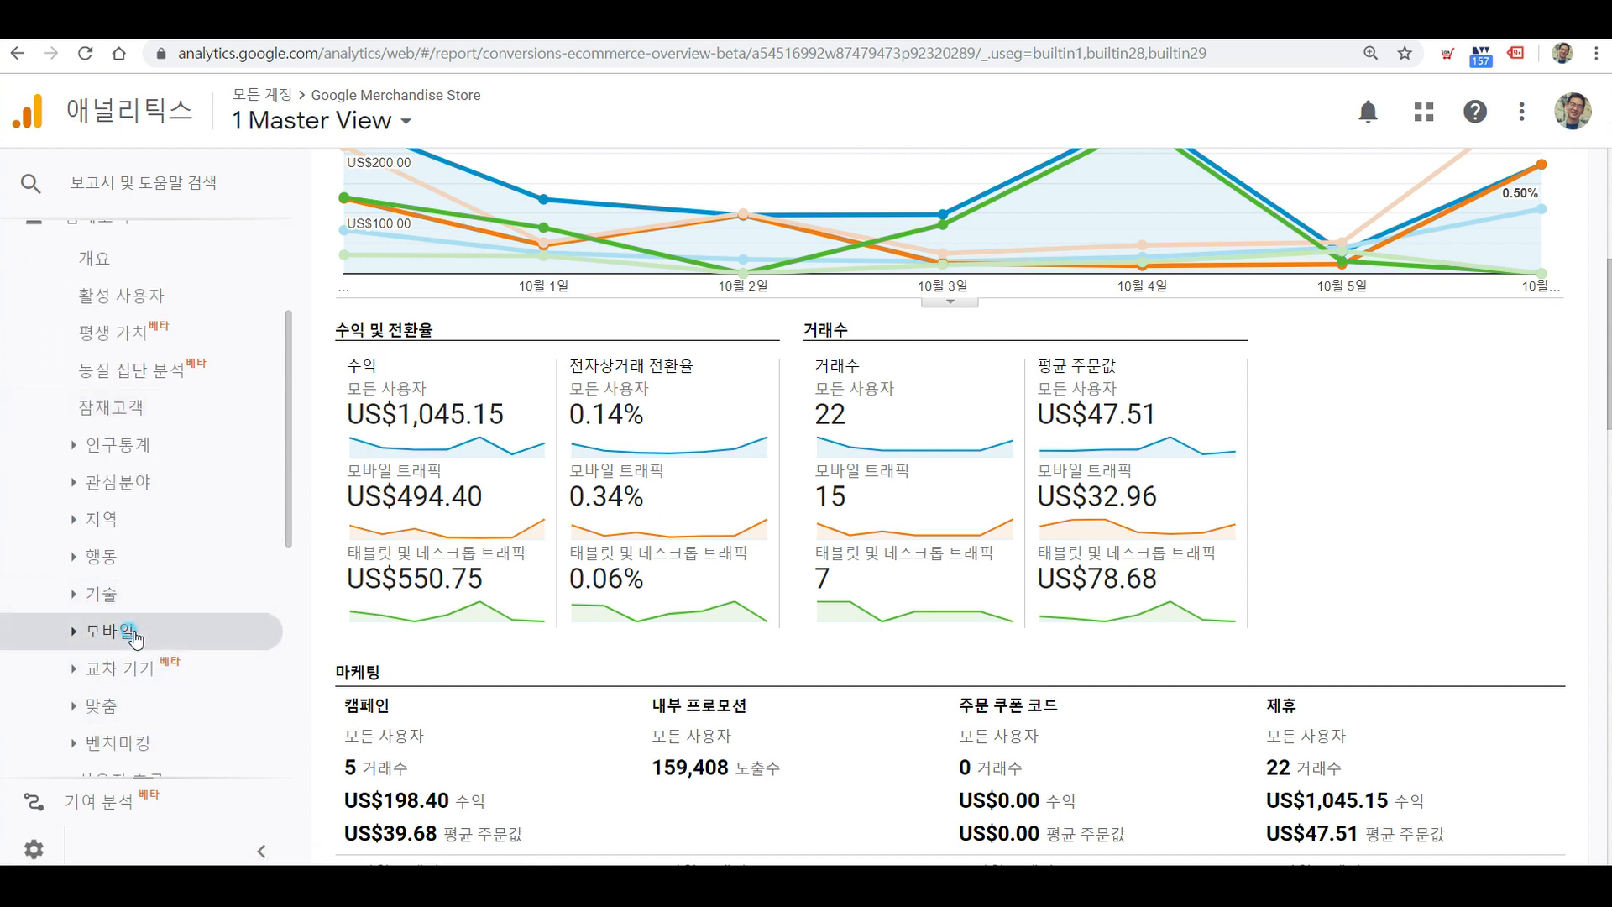
click(134, 633)
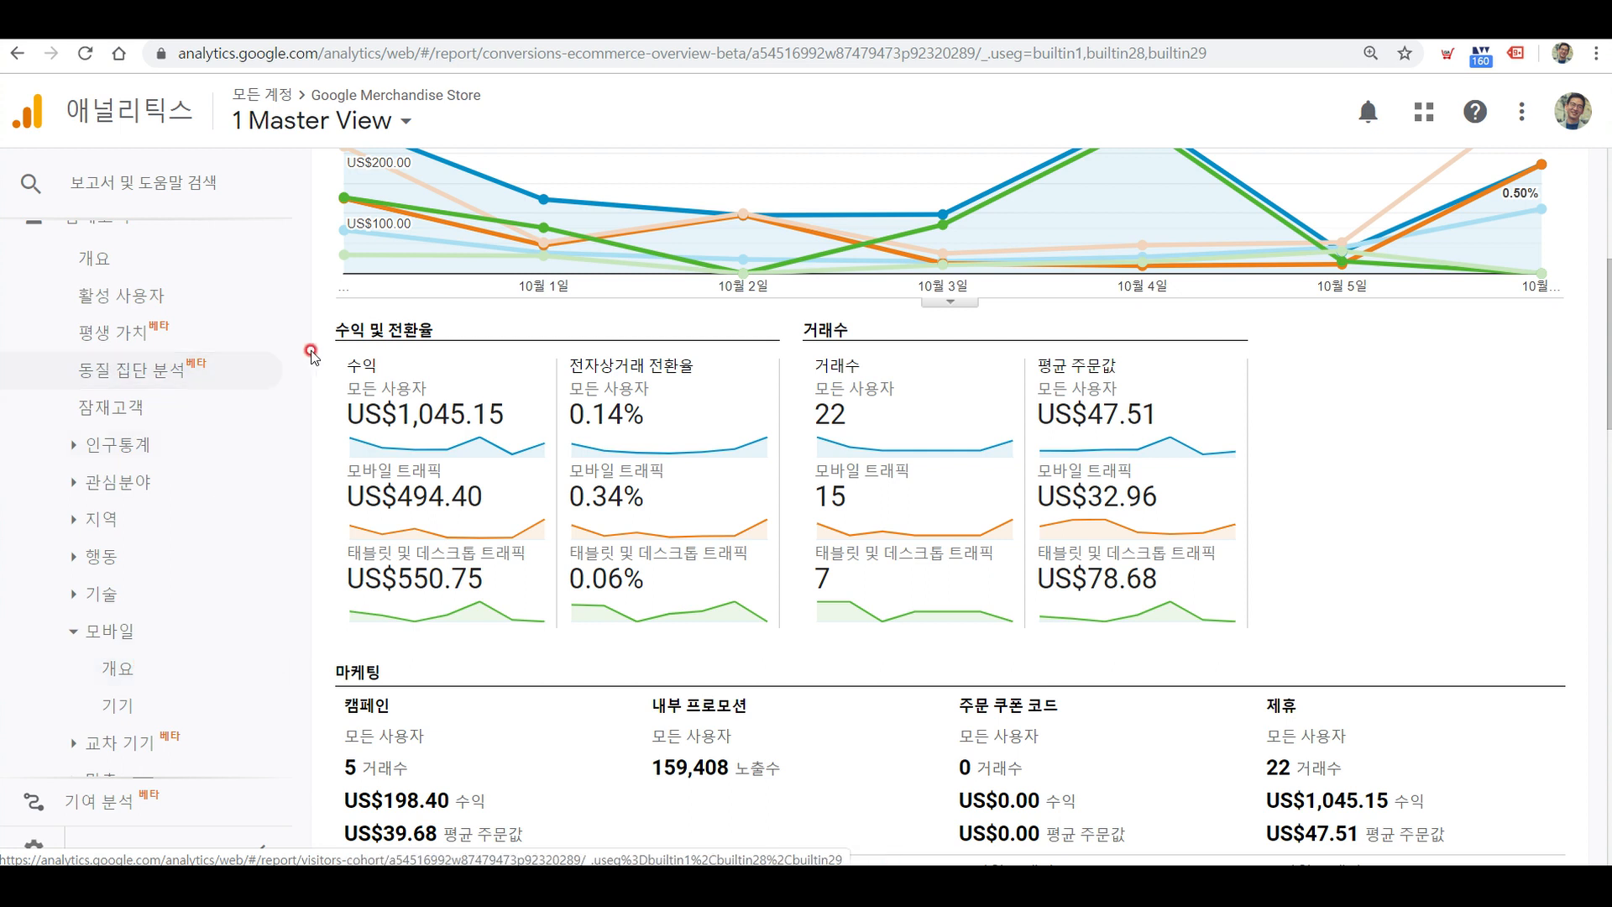
scroll(287, 406, up, 3)
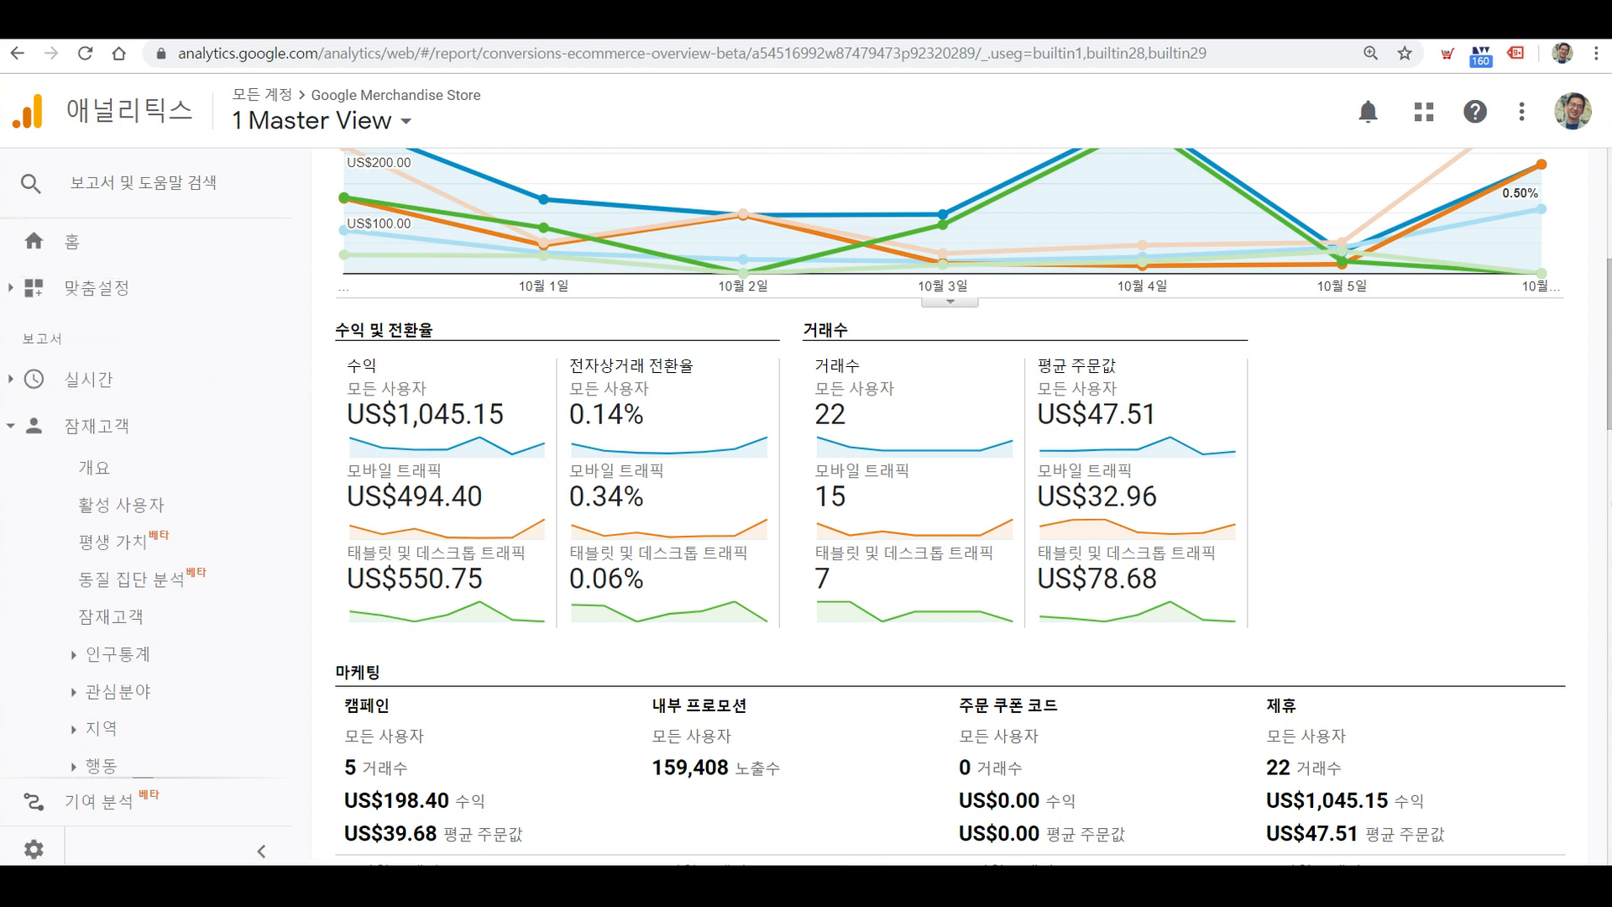
scroll(1355, 557, up, 5)
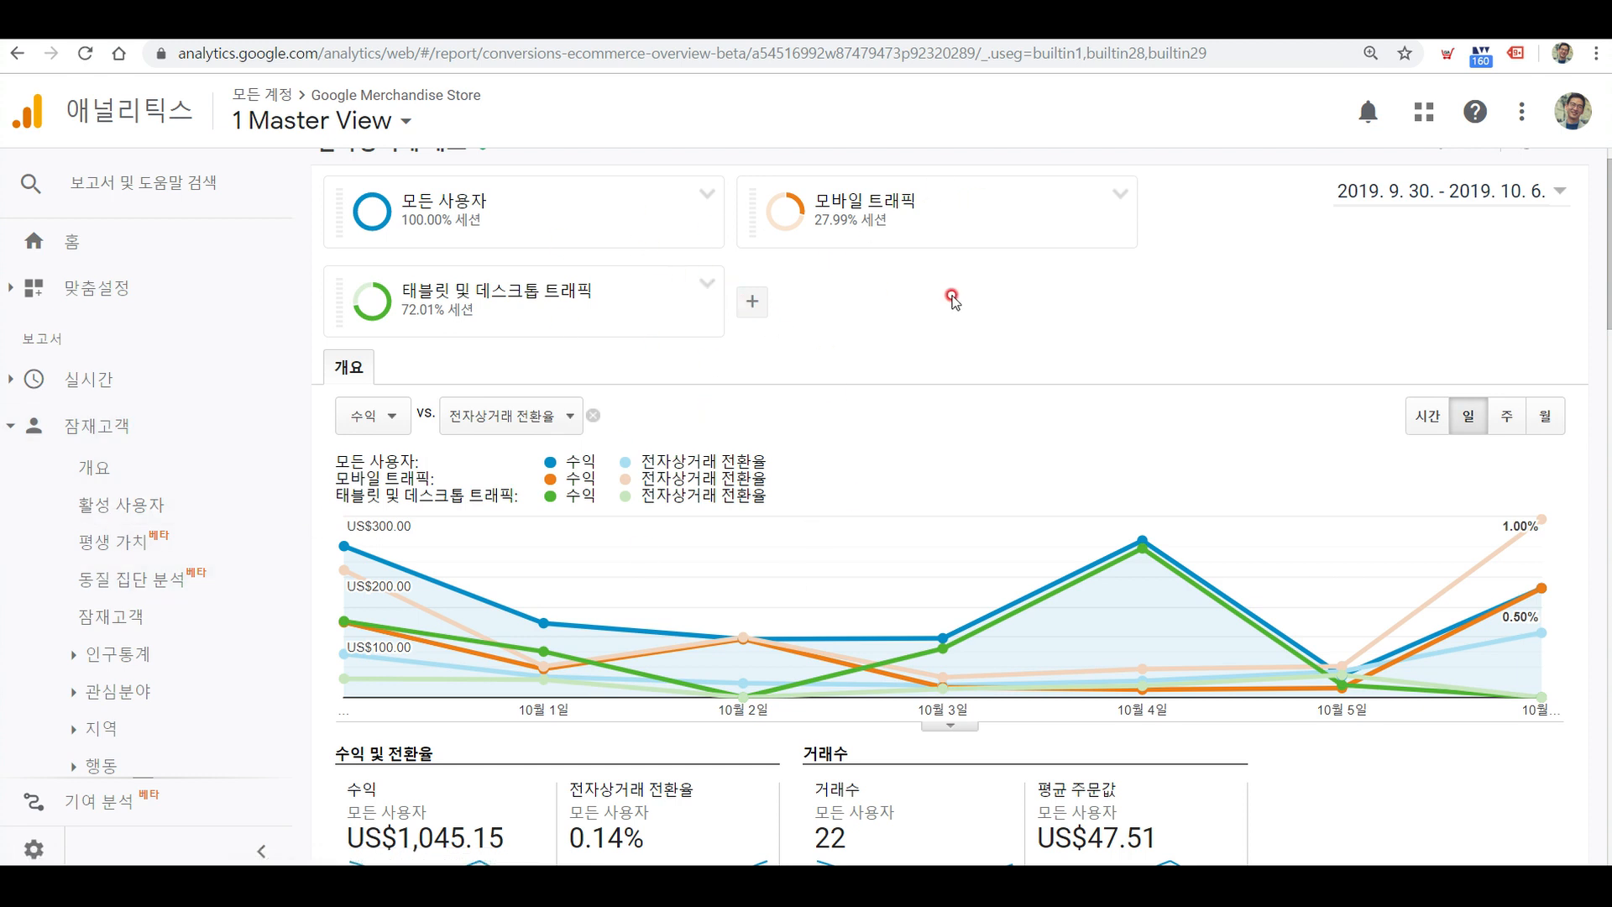
scroll(1175, 395, down, 1)
scroll(1175, 394, down, 1)
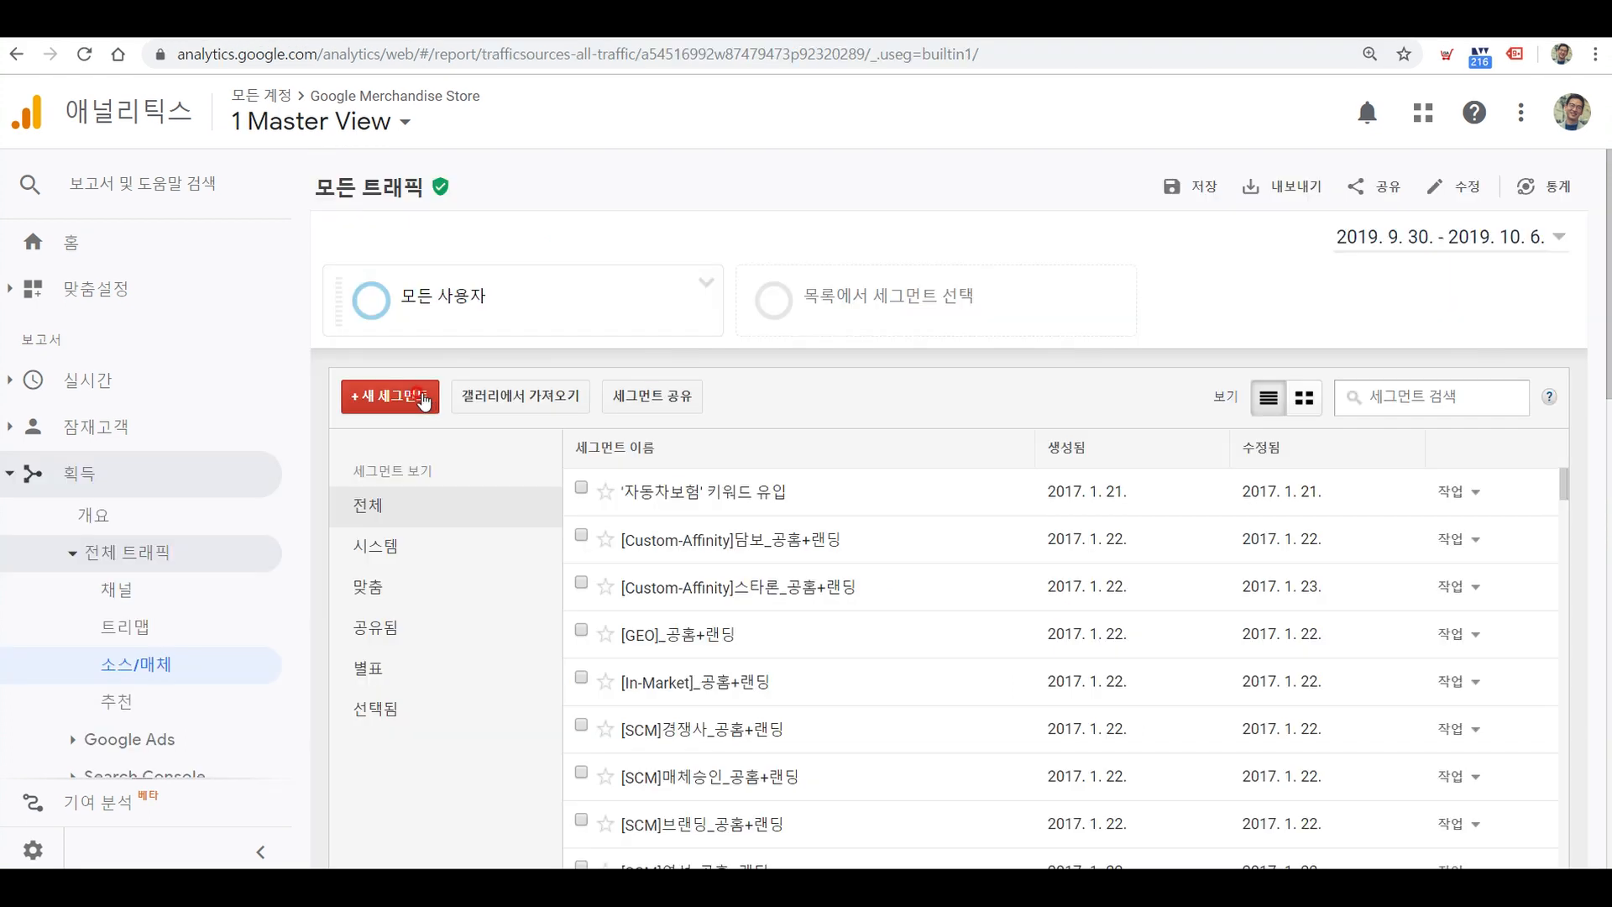
Start a new segment in the 모든 트래픽 report and open its 기술 conditions.
click(402, 397)
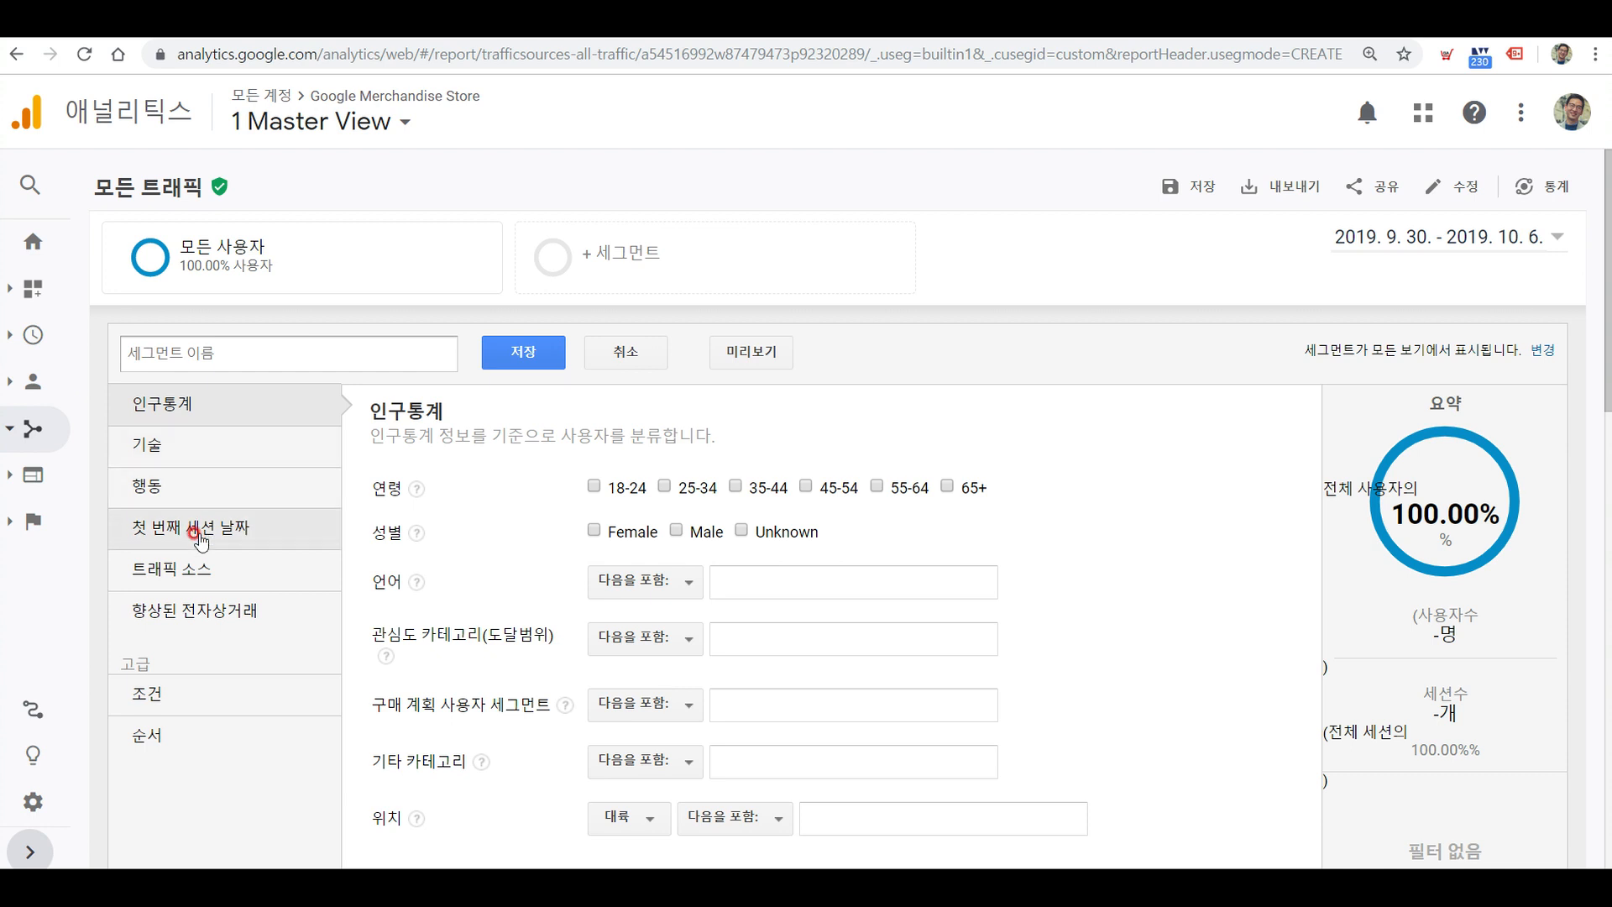
click(213, 447)
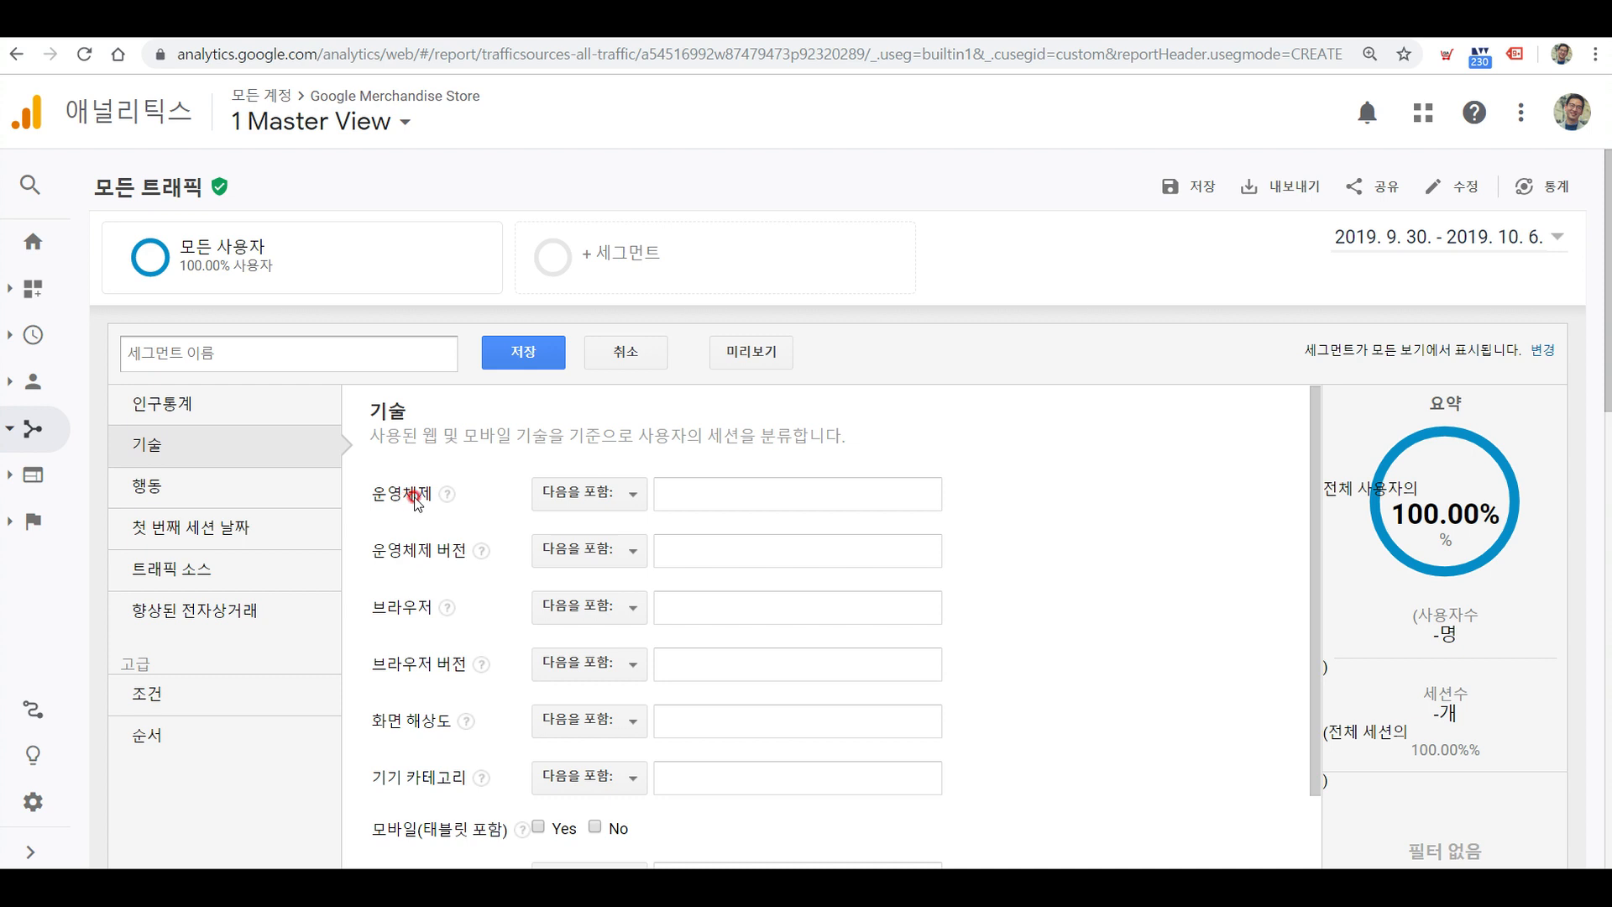
Try an 운영체제 condition containing Windows, clear it, and check the values offered for 브라우저.
click(709, 496)
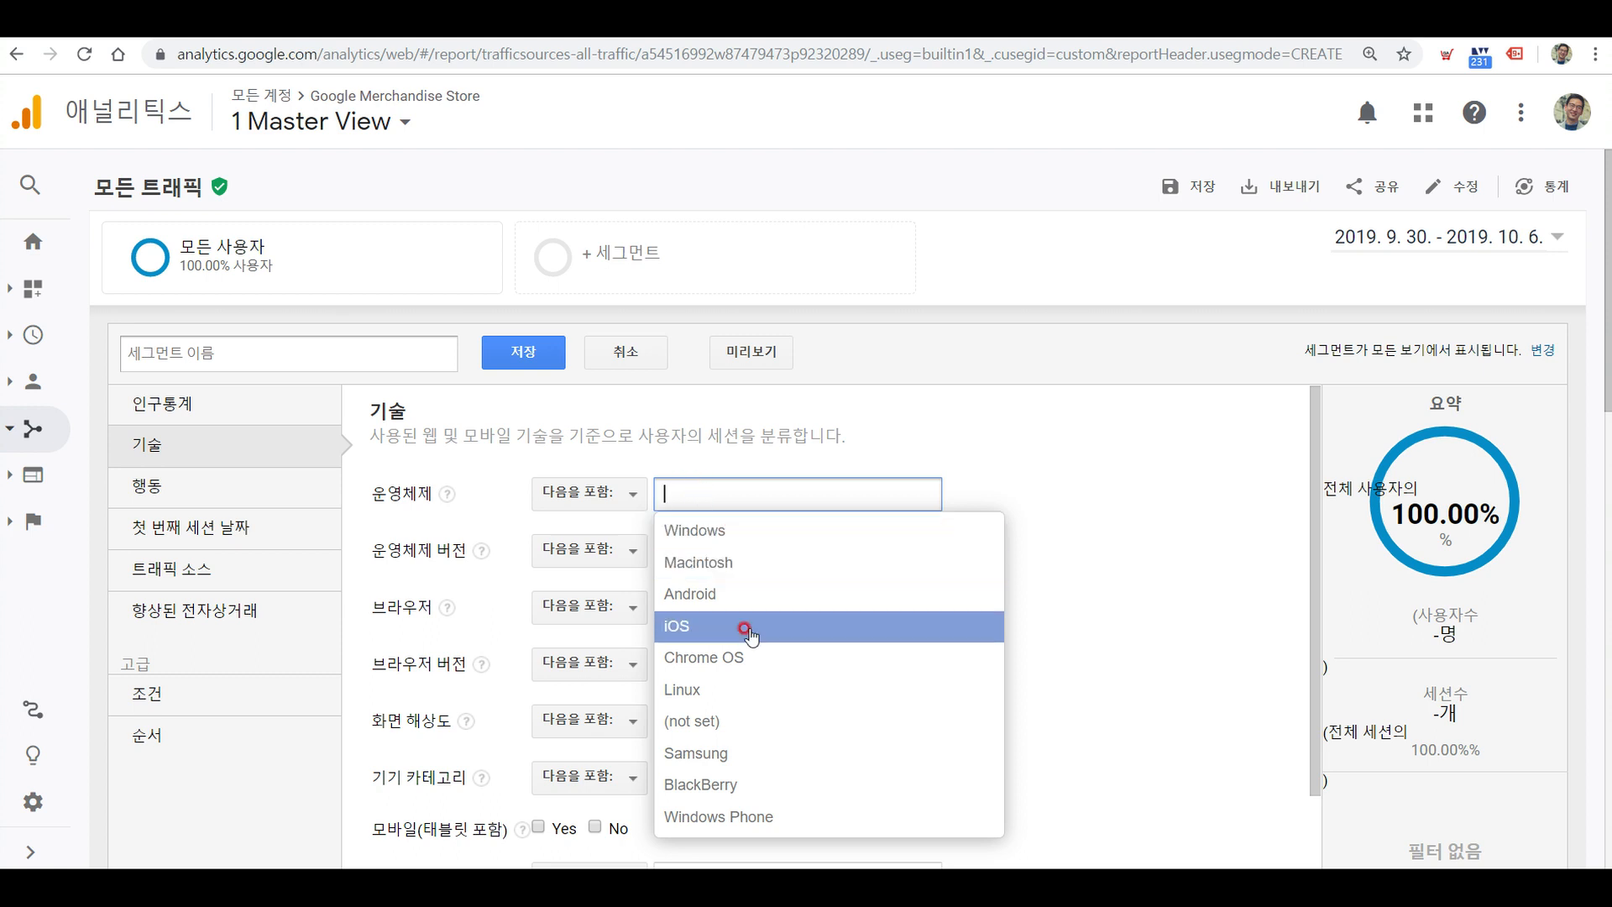
click(727, 530)
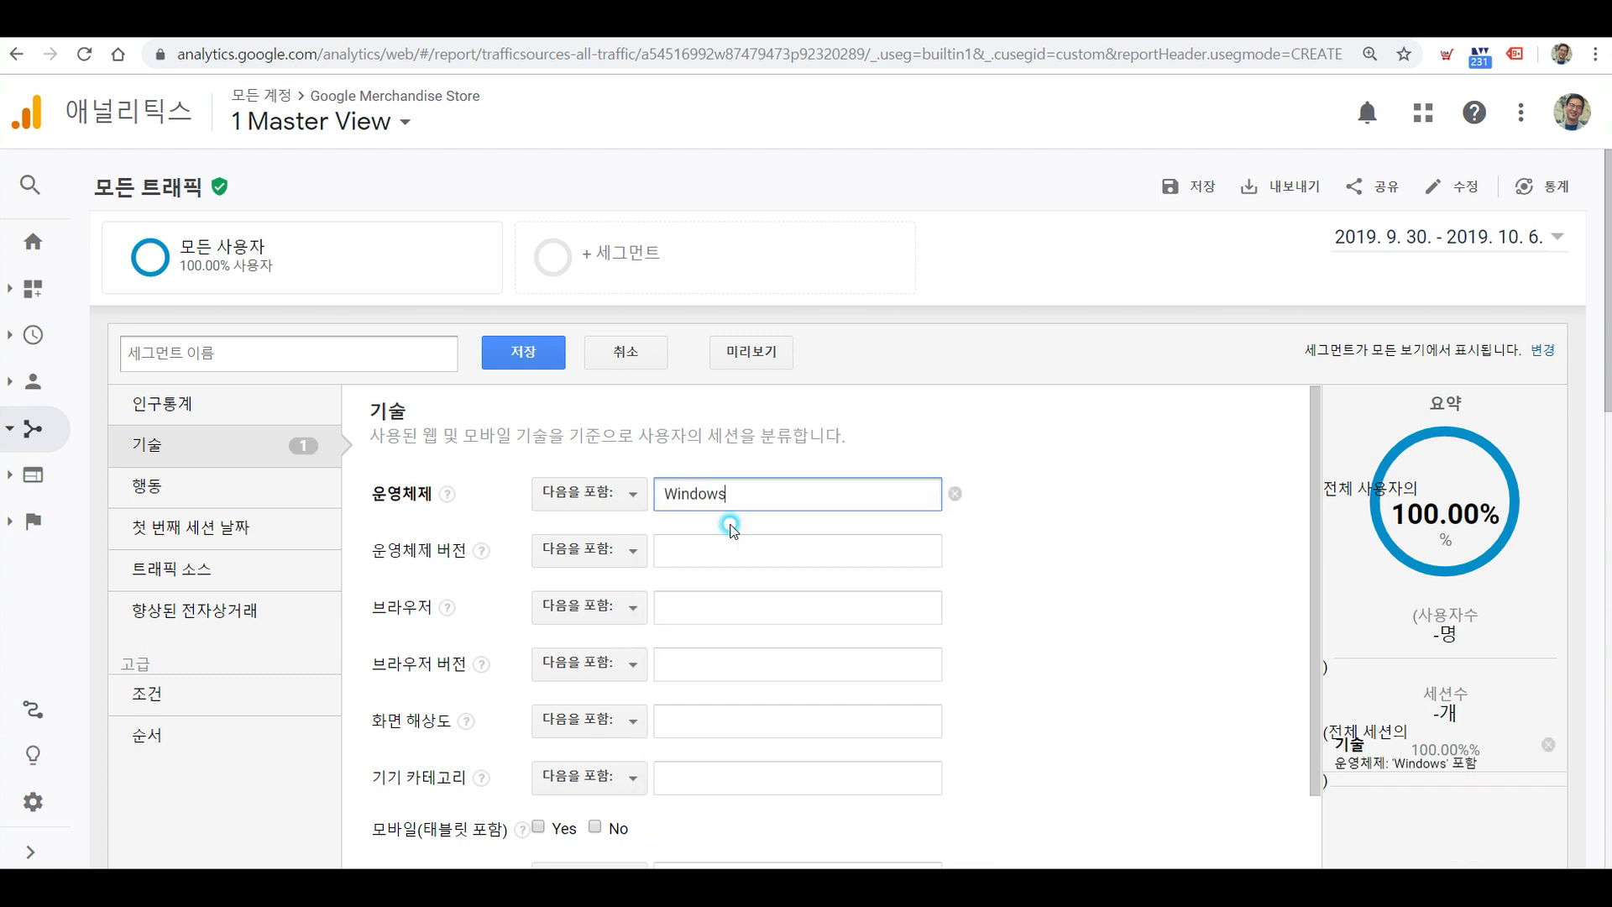
click(973, 497)
click(690, 606)
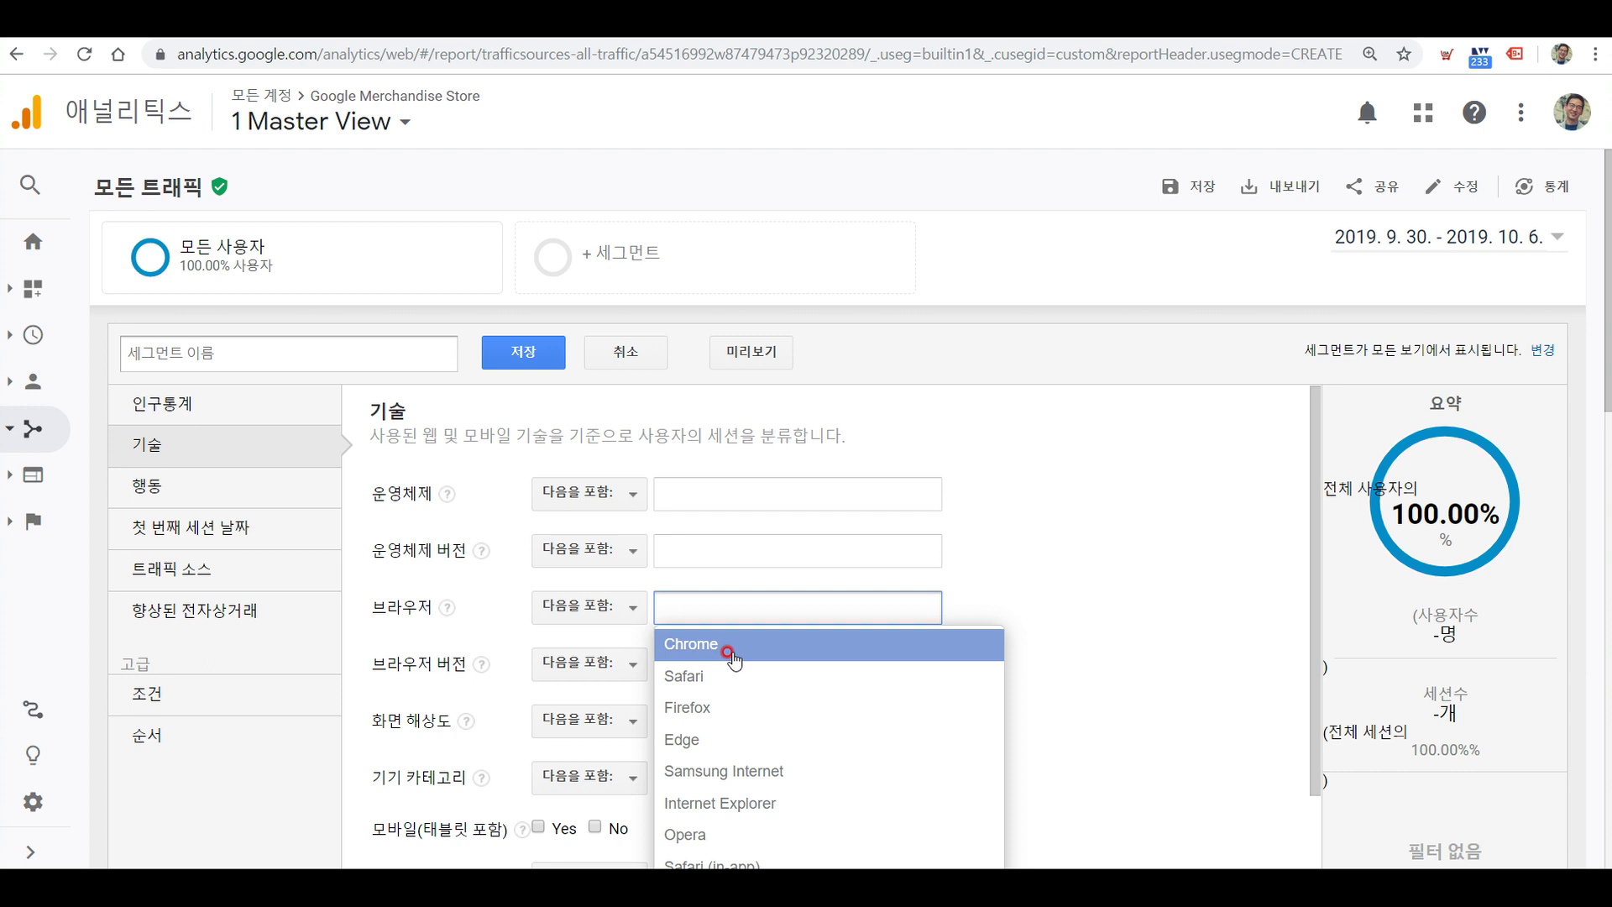
click(1045, 596)
scroll(588, 571, down, 1)
Try a 행동 condition of 마지막 세션 이후 경과 일수 > 7, check its user share, and clear it.
click(203, 489)
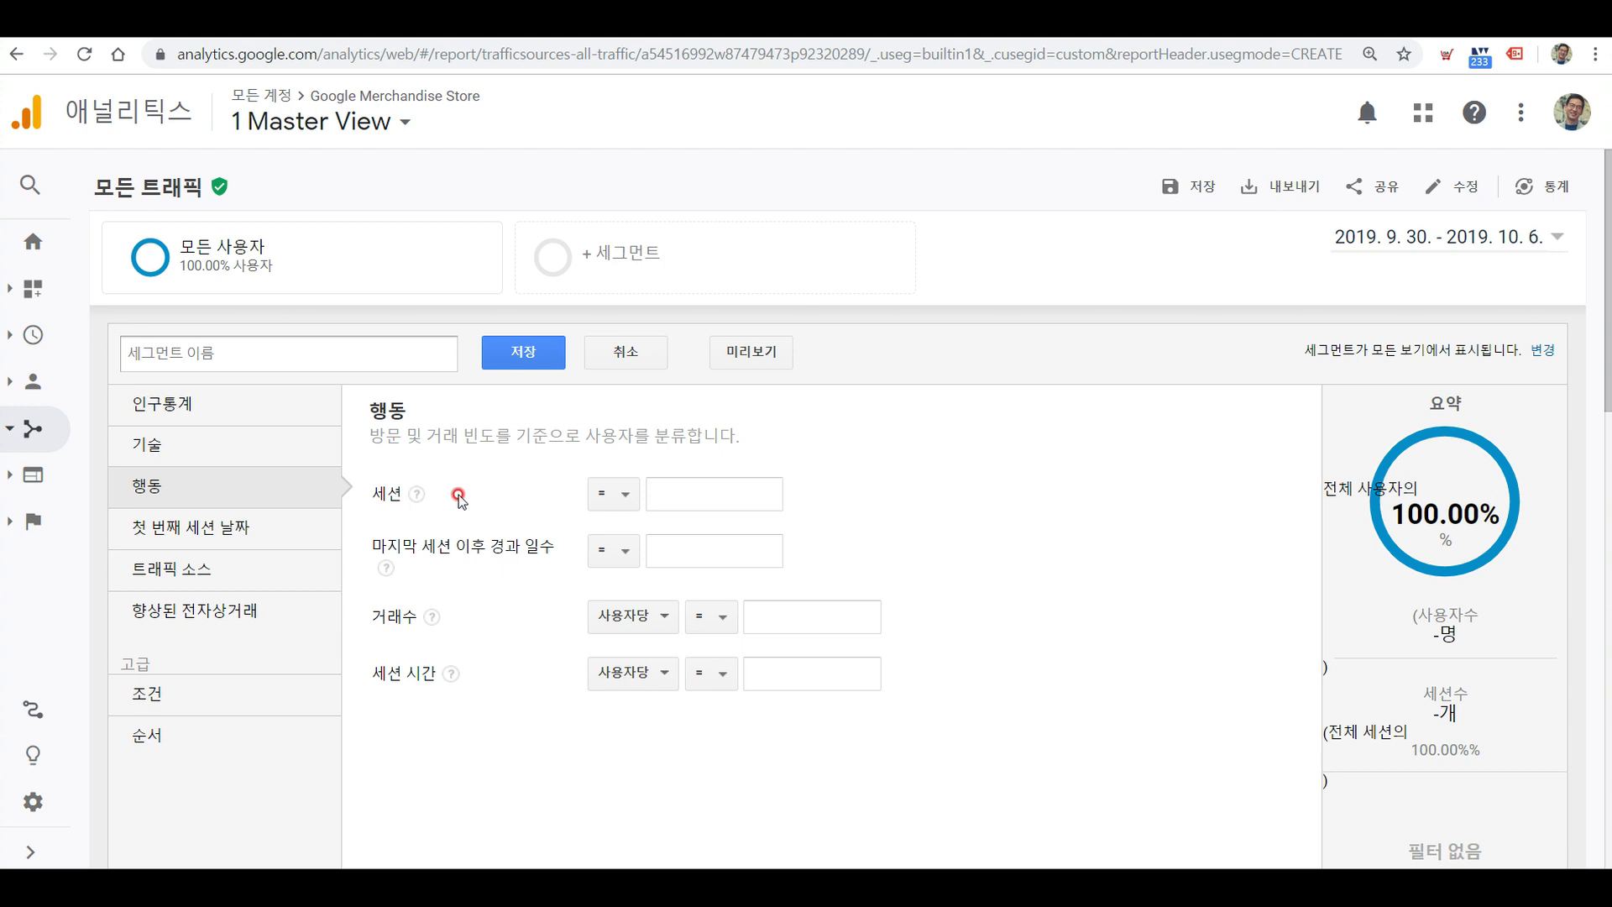
click(680, 548)
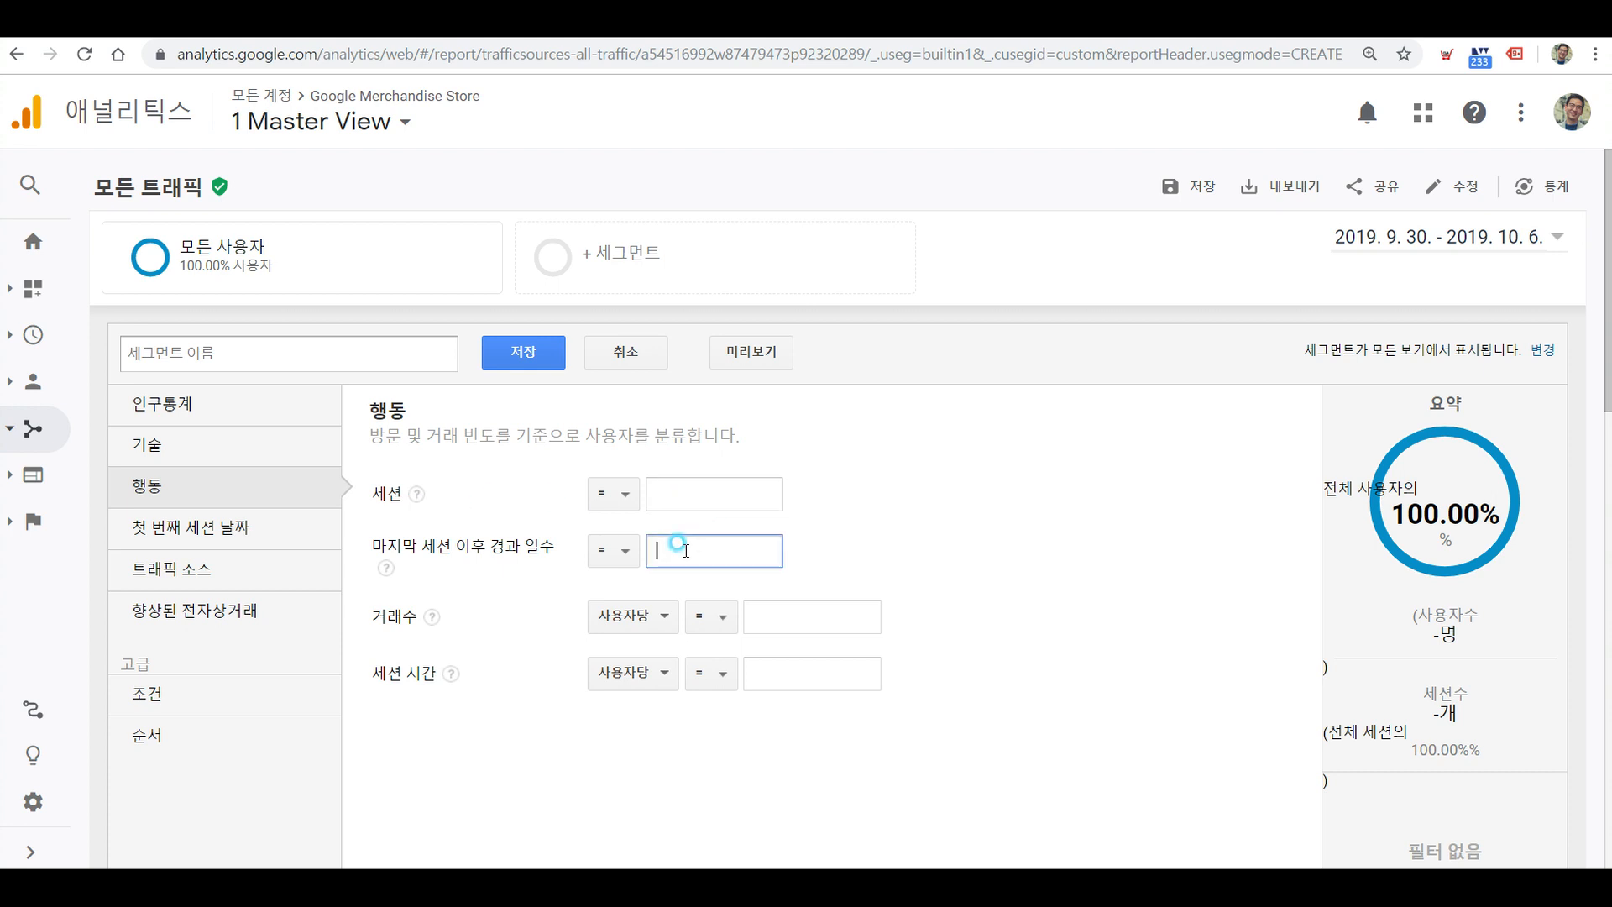
click(609, 552)
click(622, 655)
click(687, 544)
text(7)
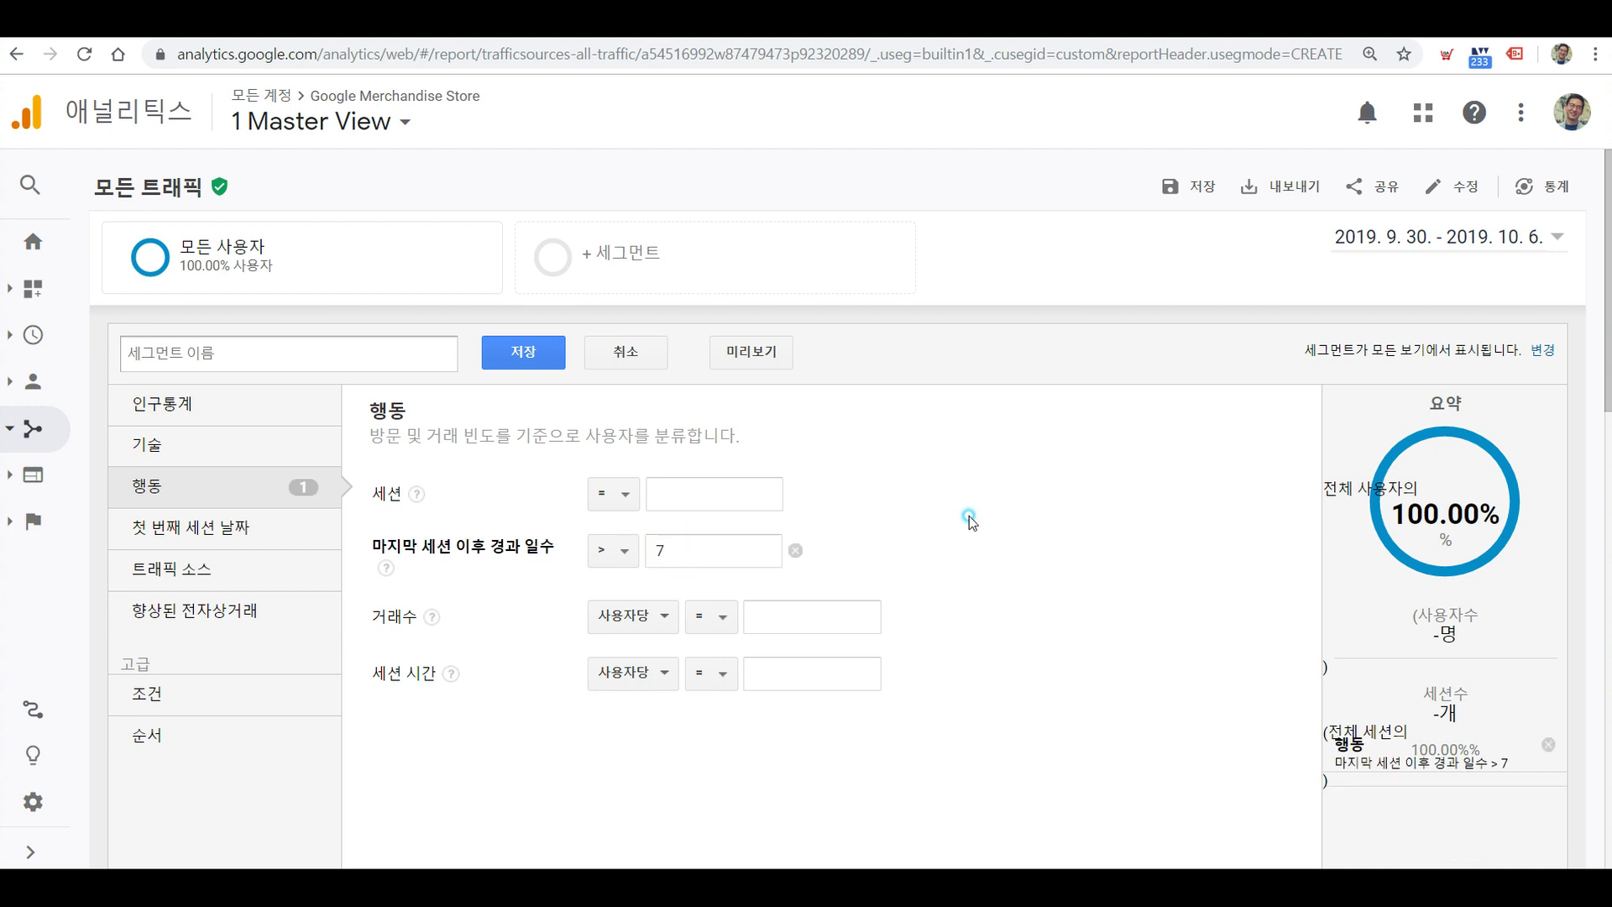
click(970, 517)
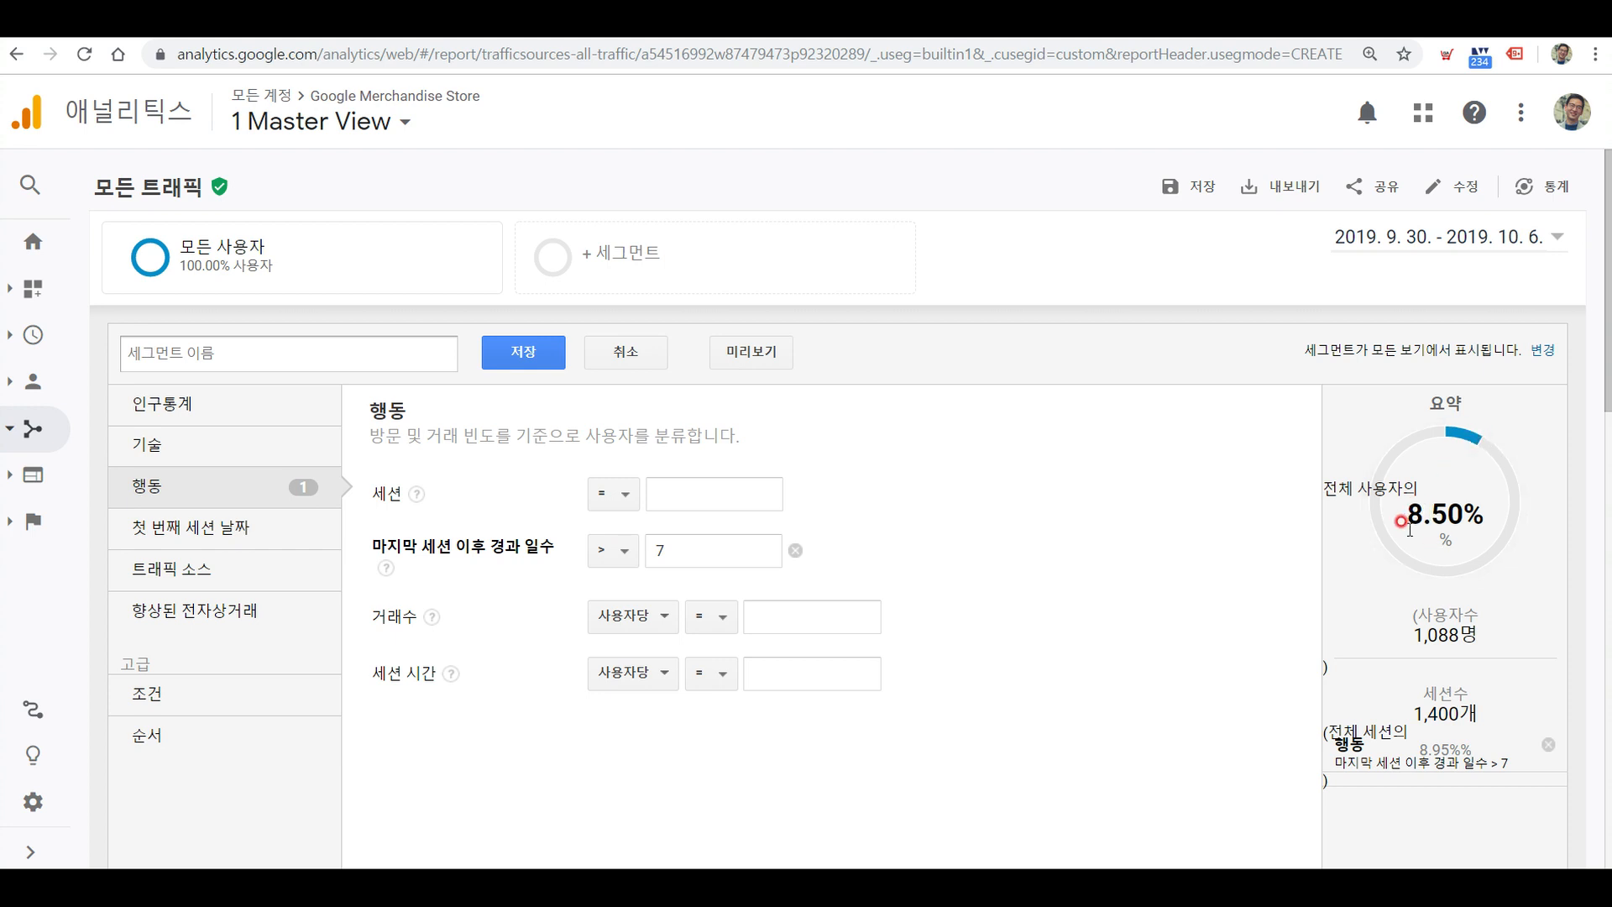
click(793, 552)
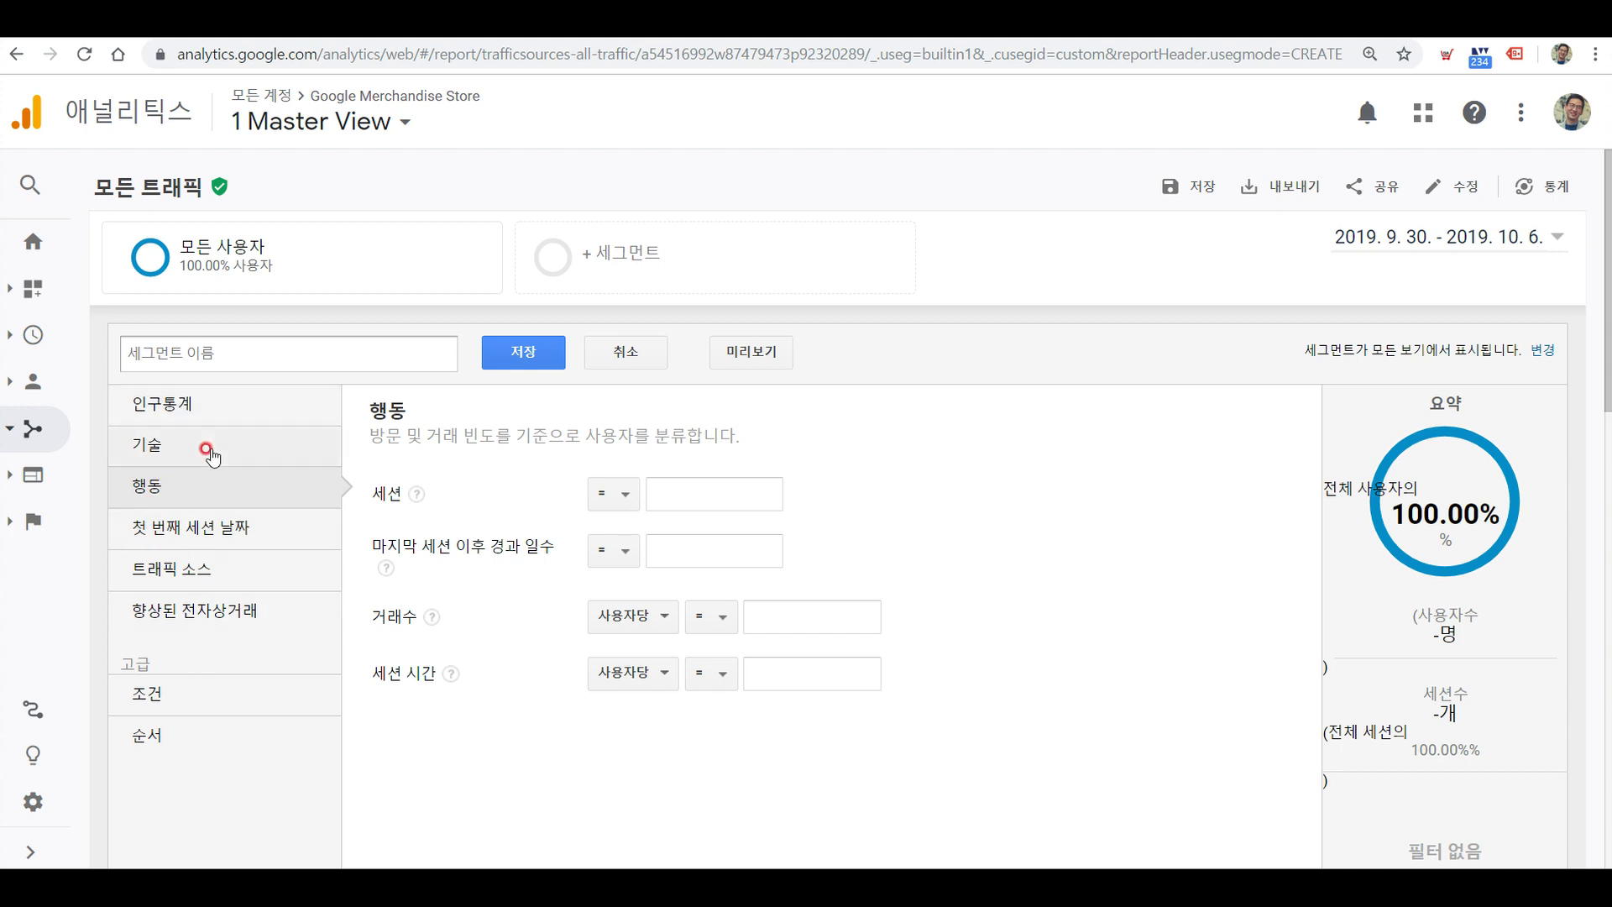
Look through the 첫 번째 세션 날짜, 트래픽 소스, 향상된 전자상거래 and 순서 segment conditions, ending on 조건.
click(232, 526)
click(232, 568)
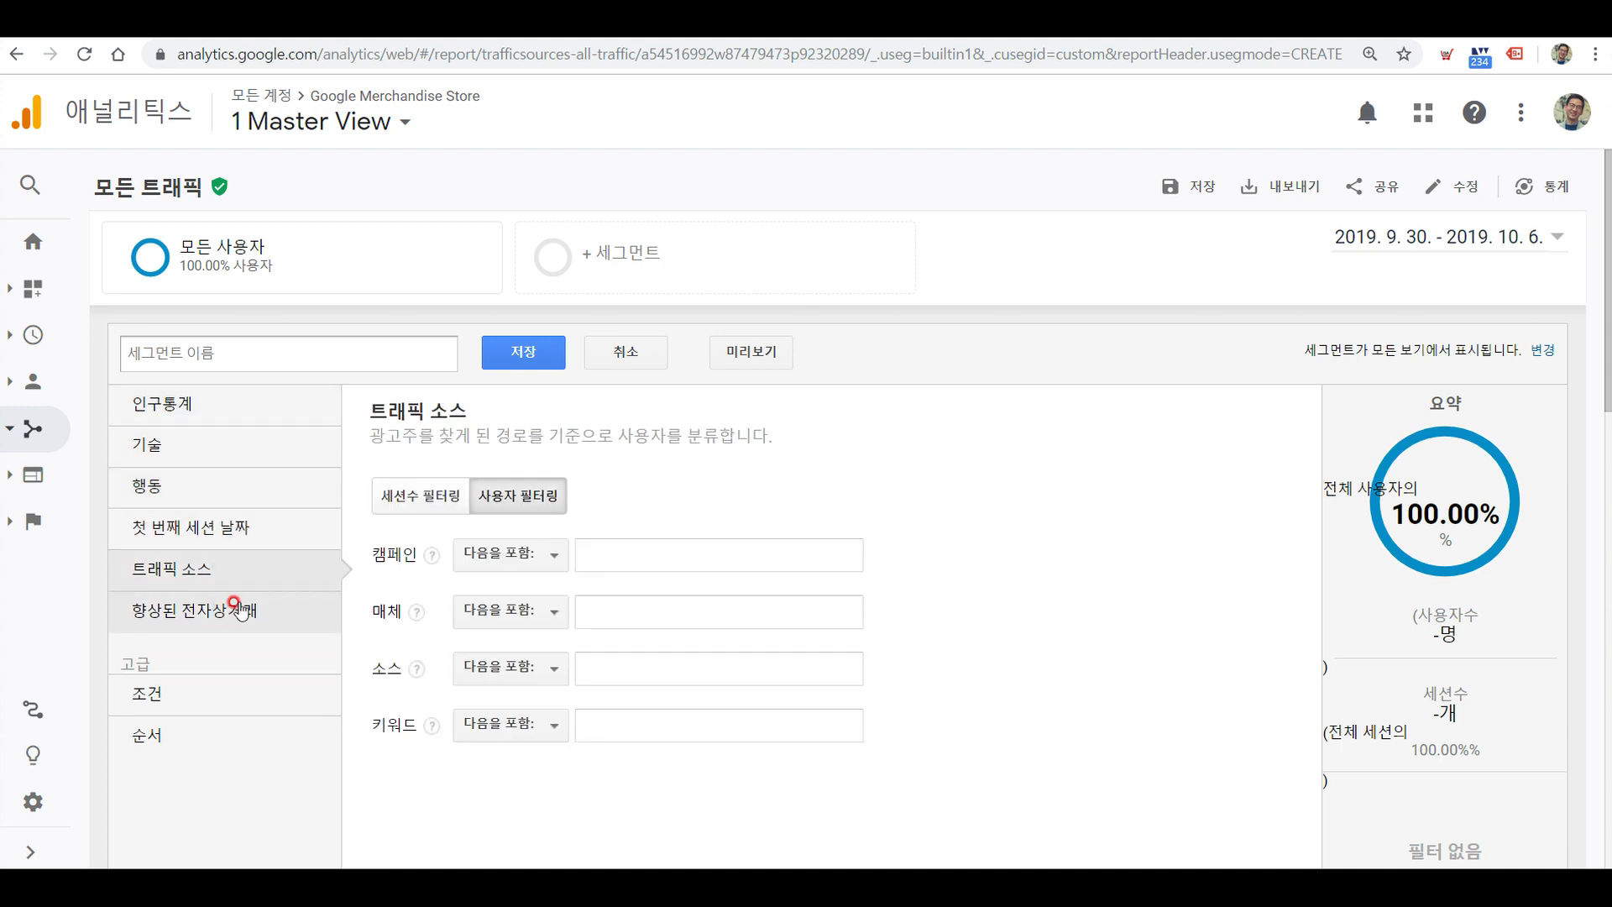
click(236, 608)
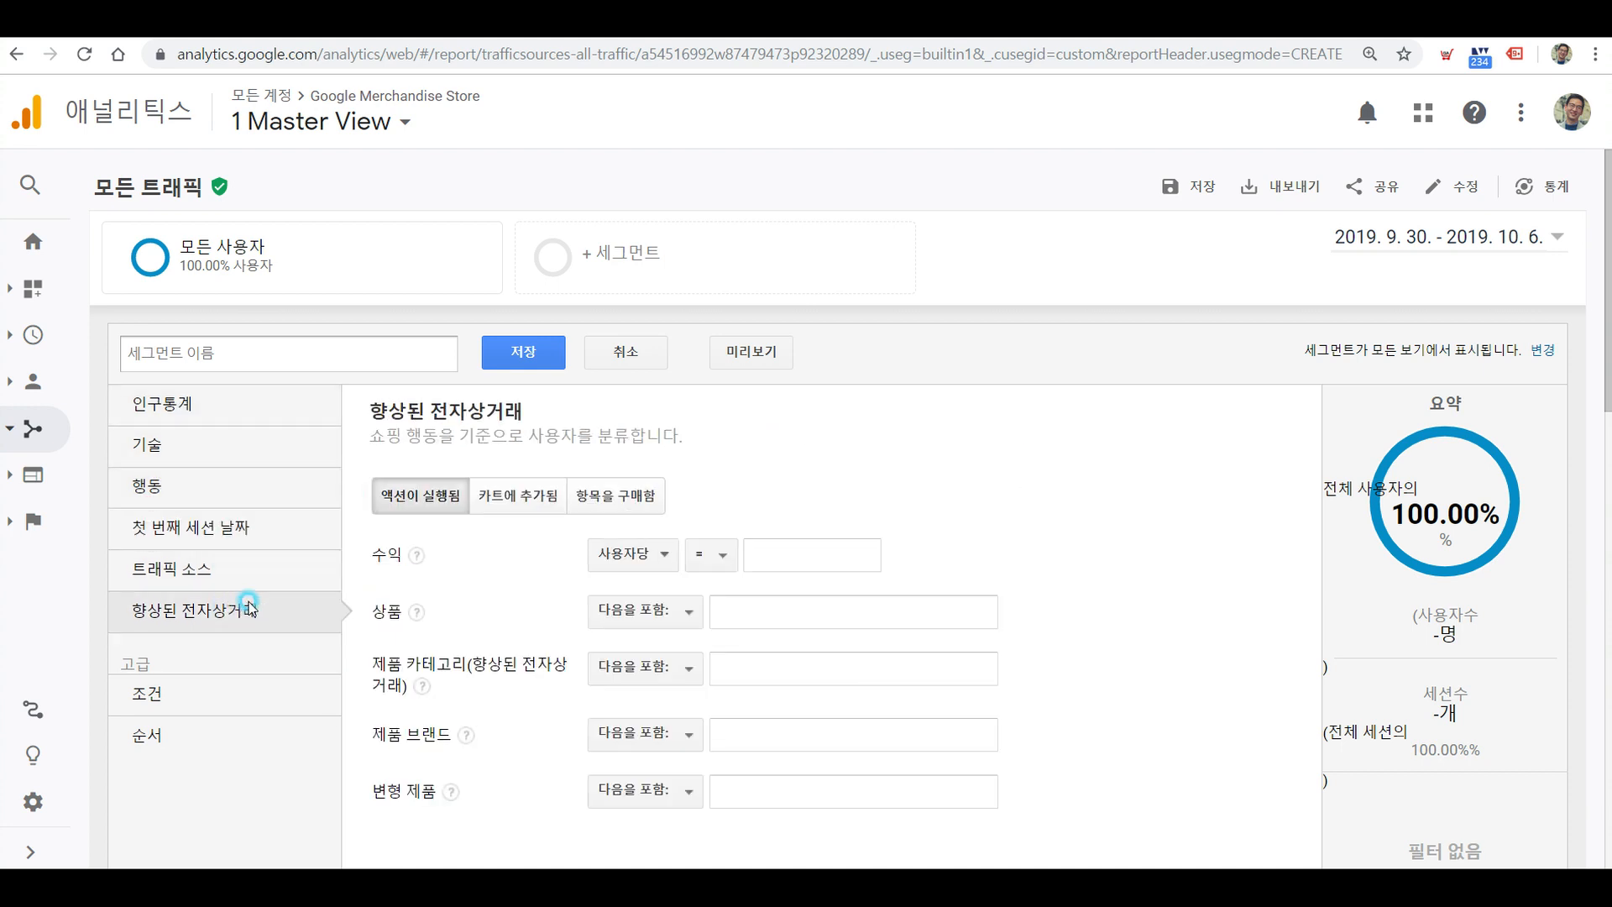
click(160, 696)
click(163, 732)
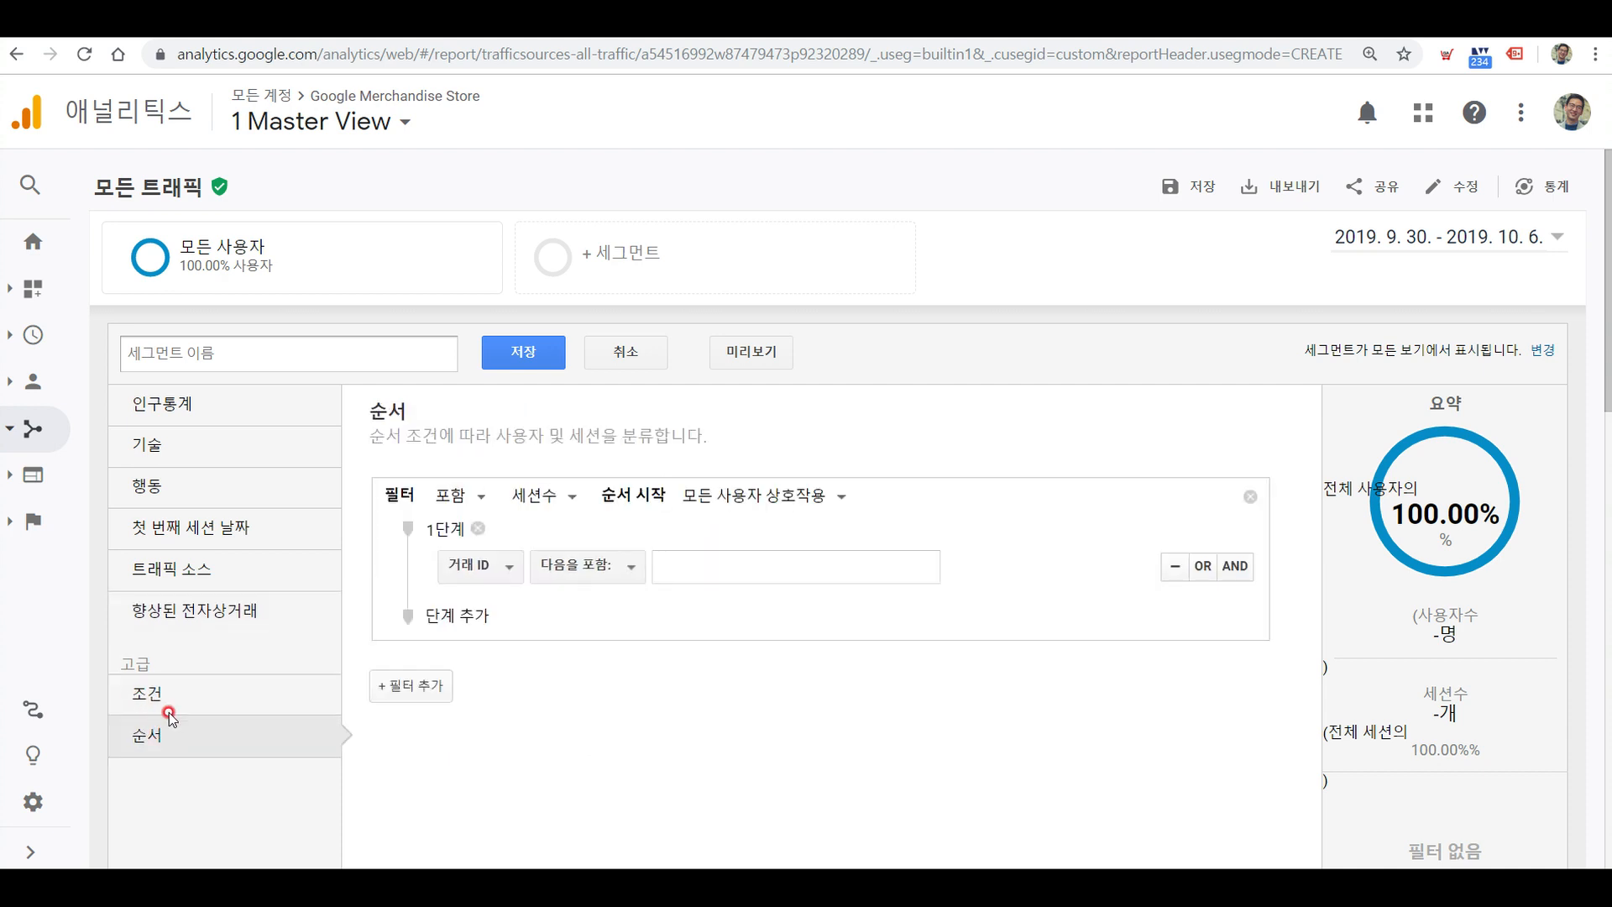
click(182, 692)
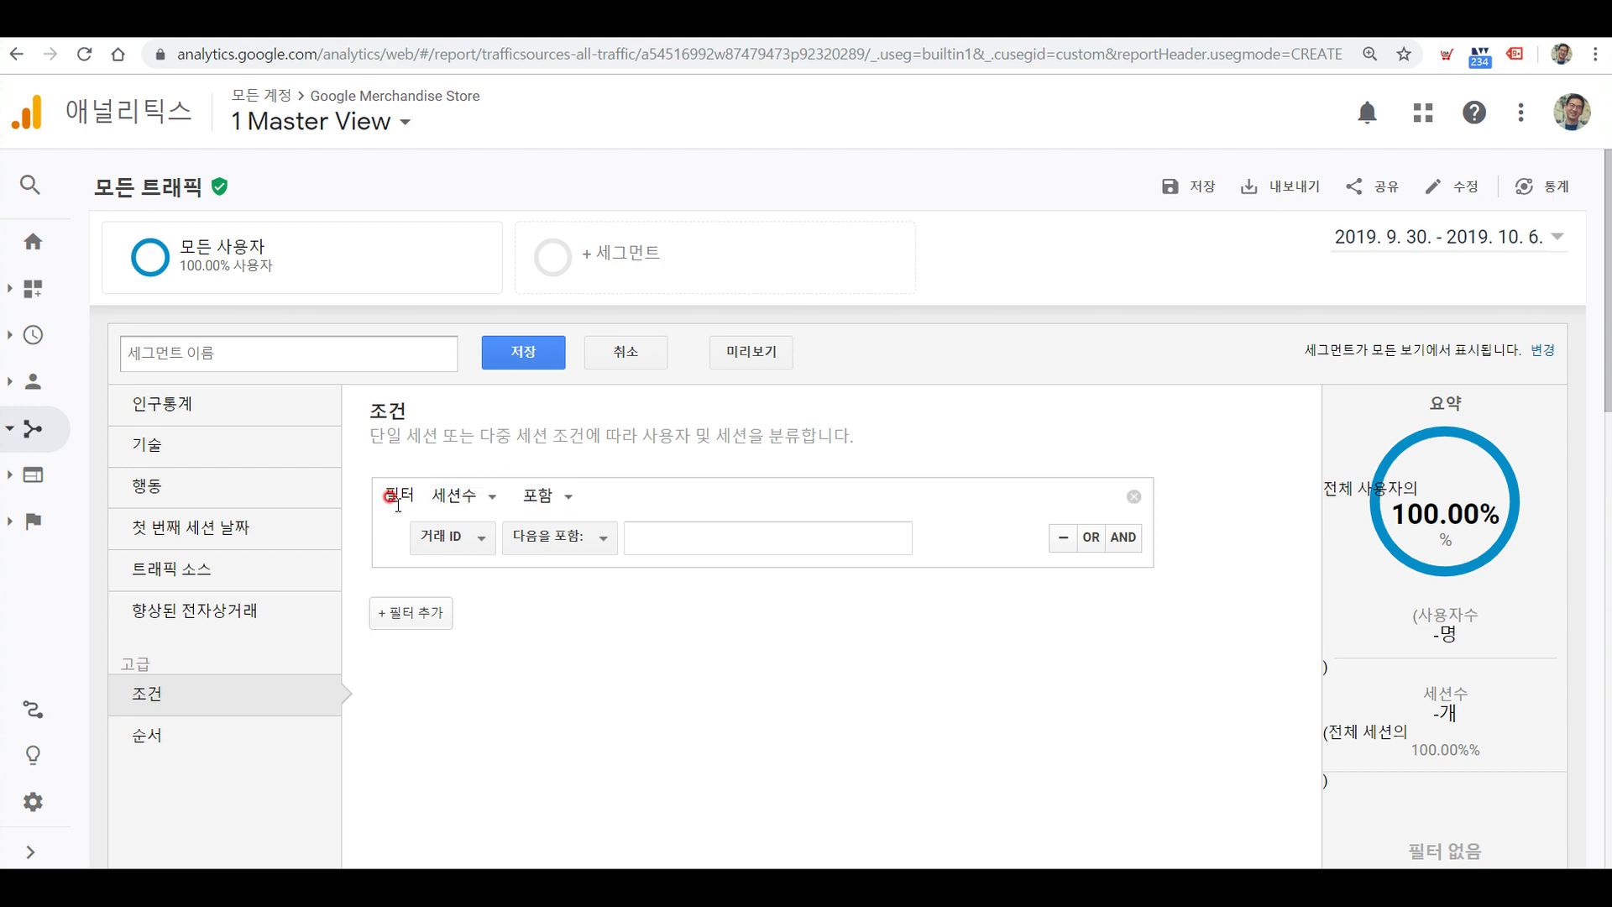
Try the 사용자 scope for the 조건 filter and return it to 세션수.
click(475, 496)
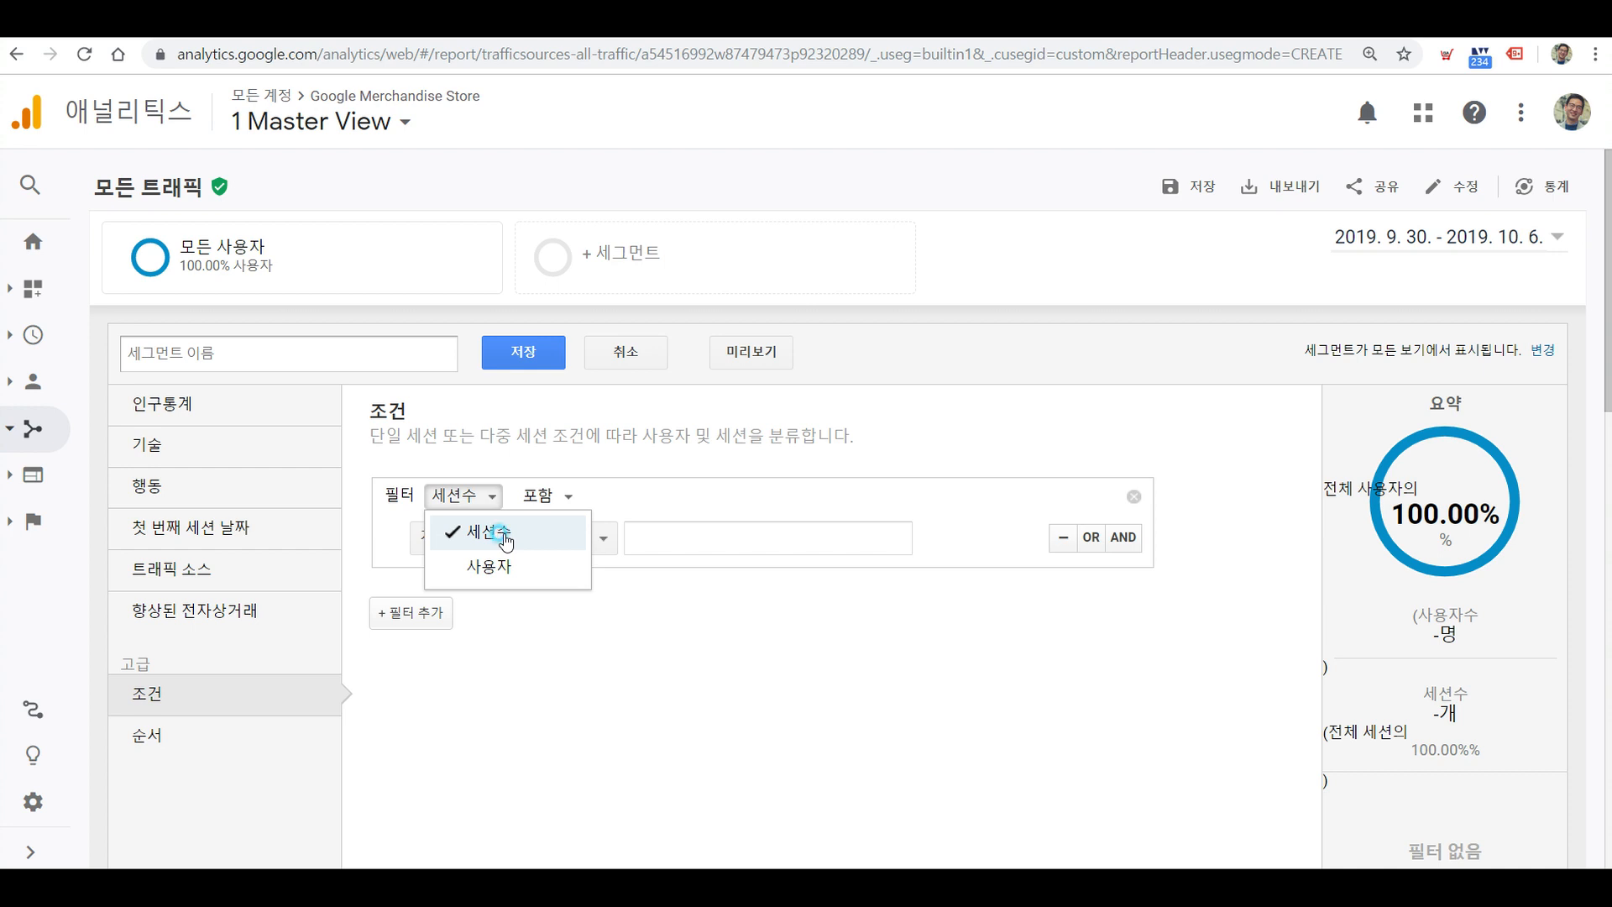
click(708, 630)
click(579, 542)
click(475, 495)
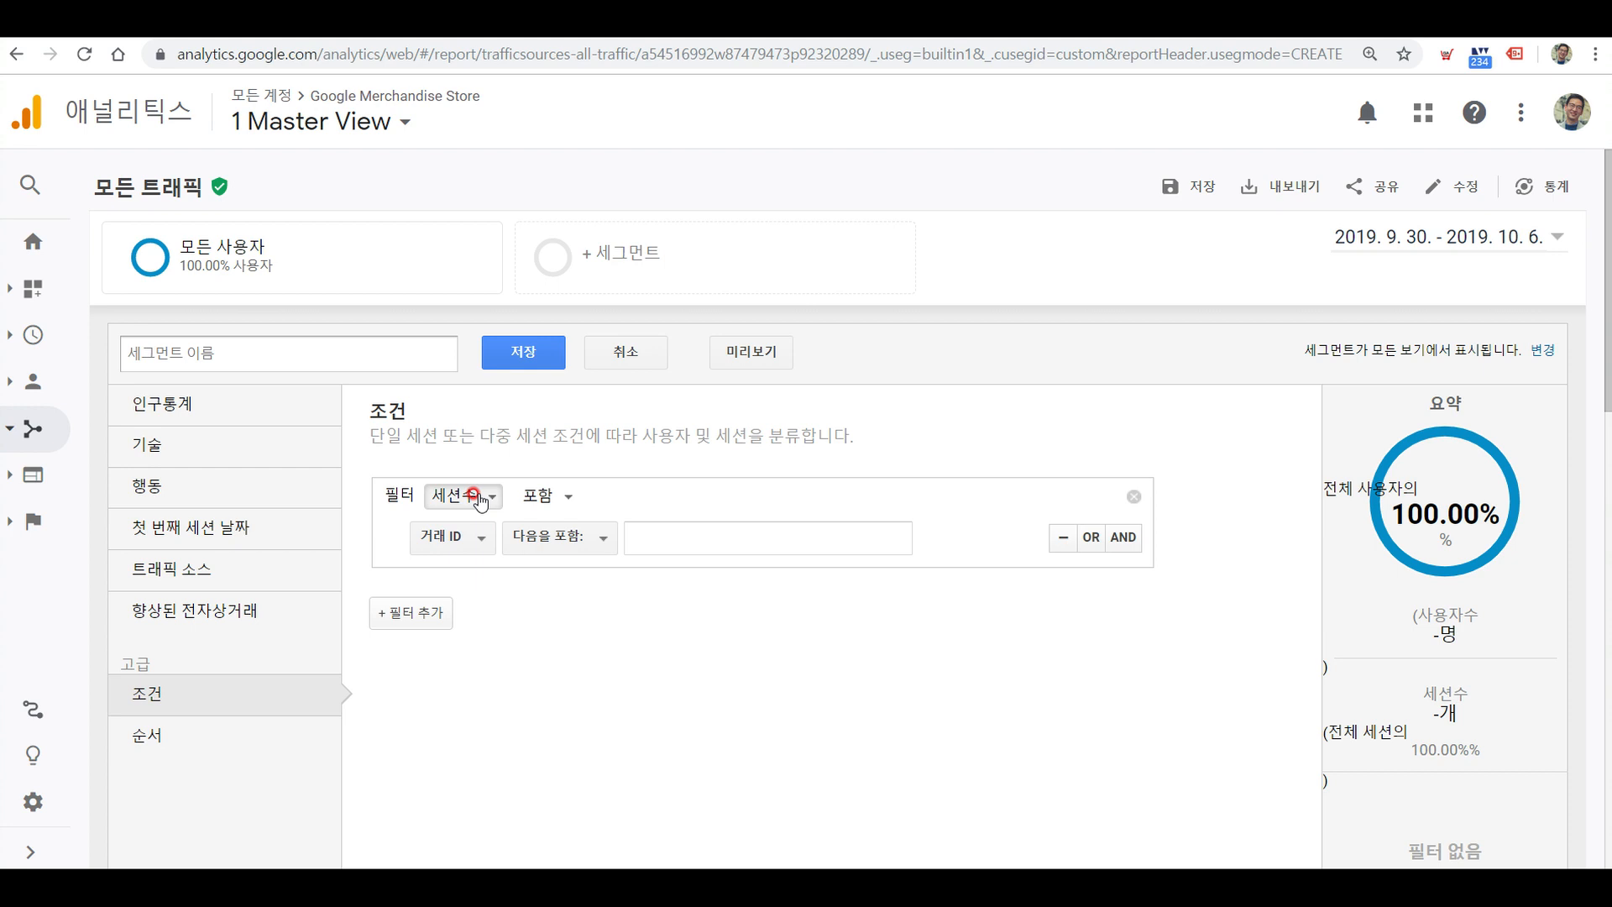
click(492, 568)
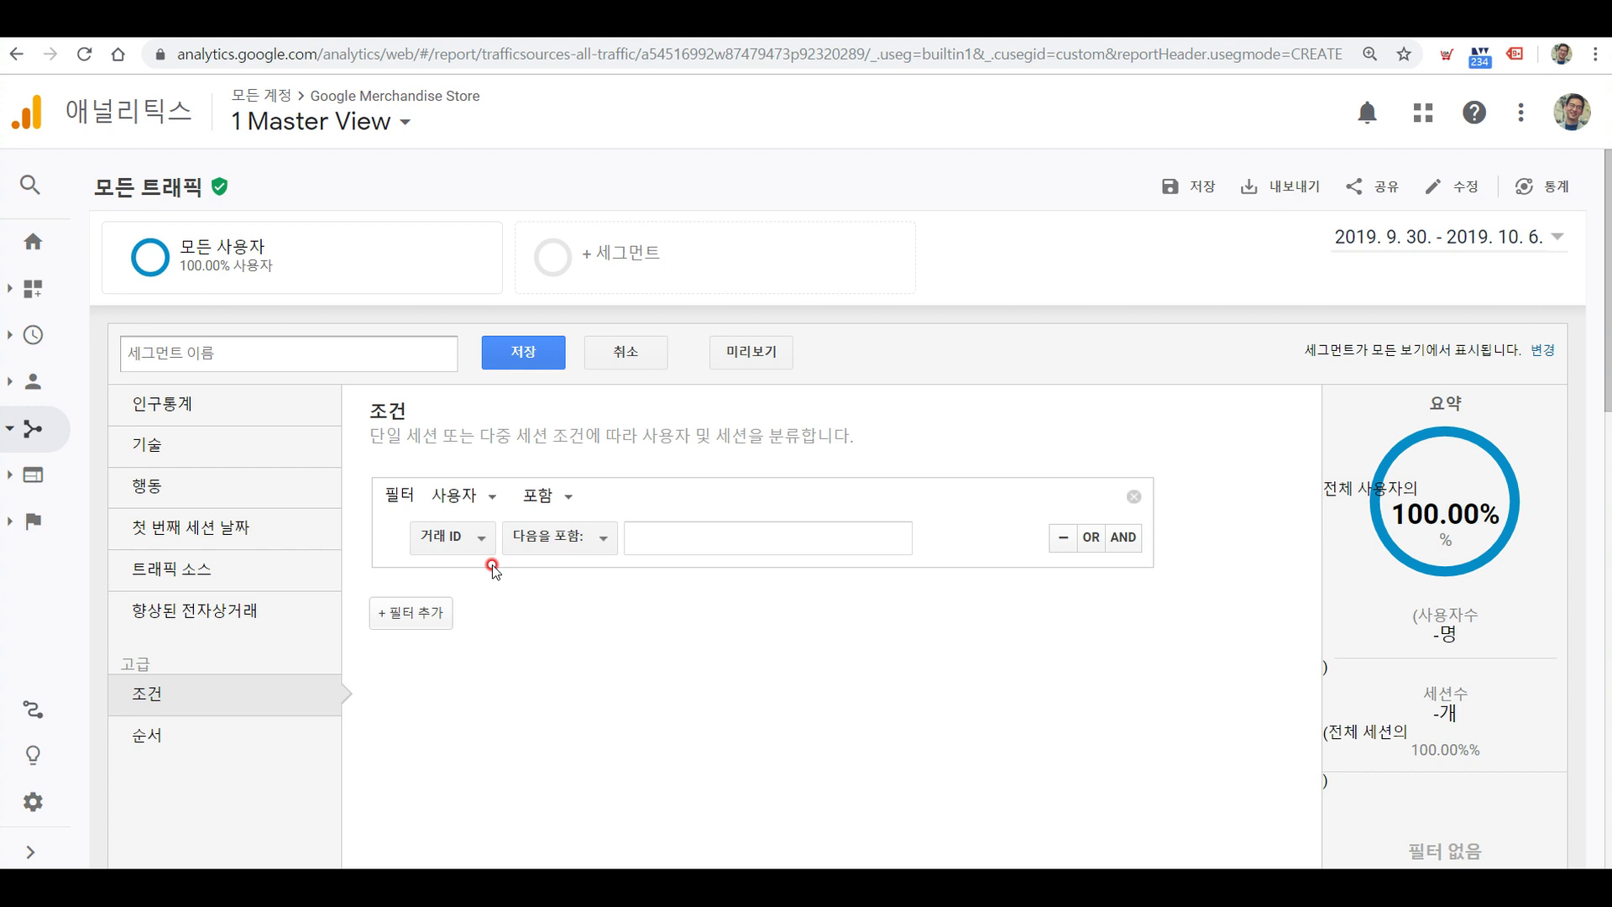
click(460, 510)
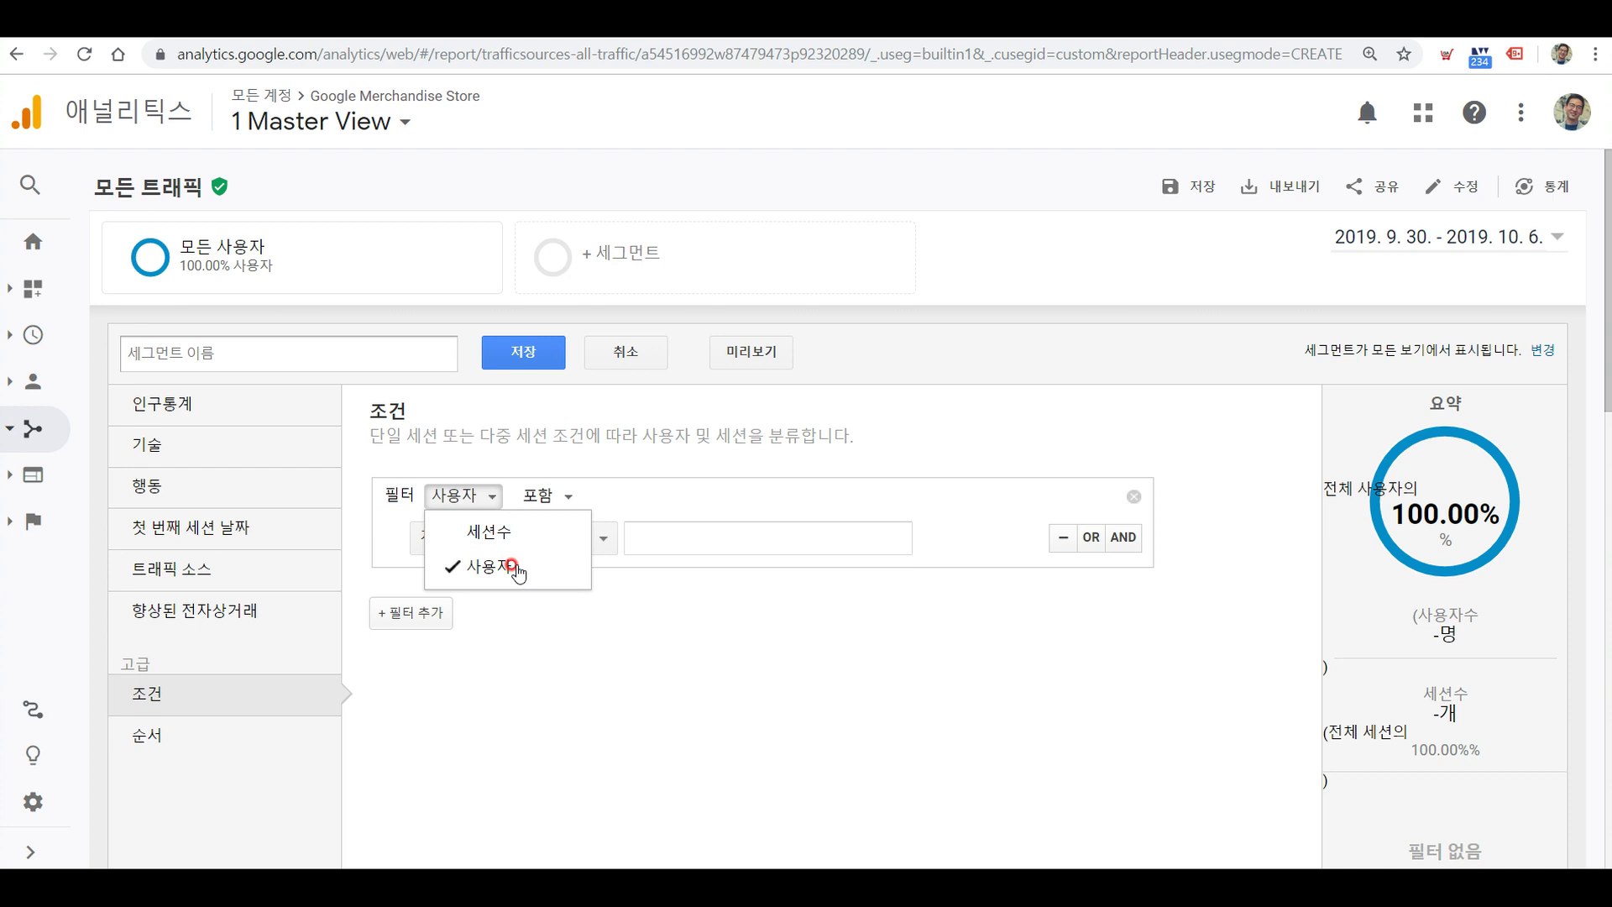
click(508, 542)
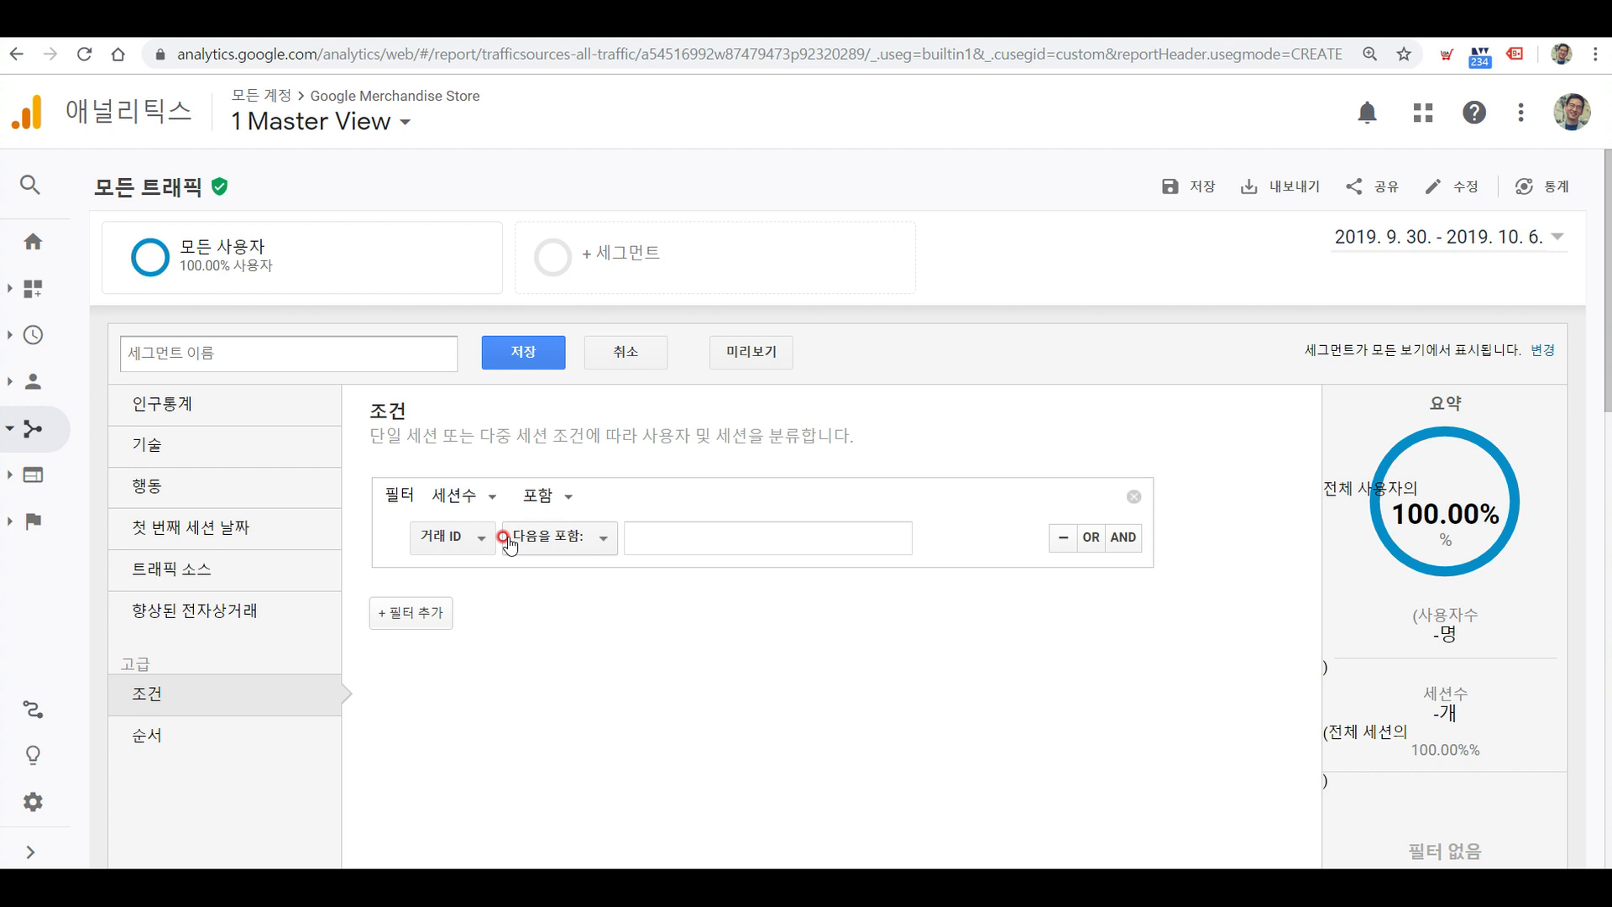
Find 거래수 among the metrics and use it for the first filter condition.
click(446, 542)
text(r)
key(BackSpace)
text(거래)
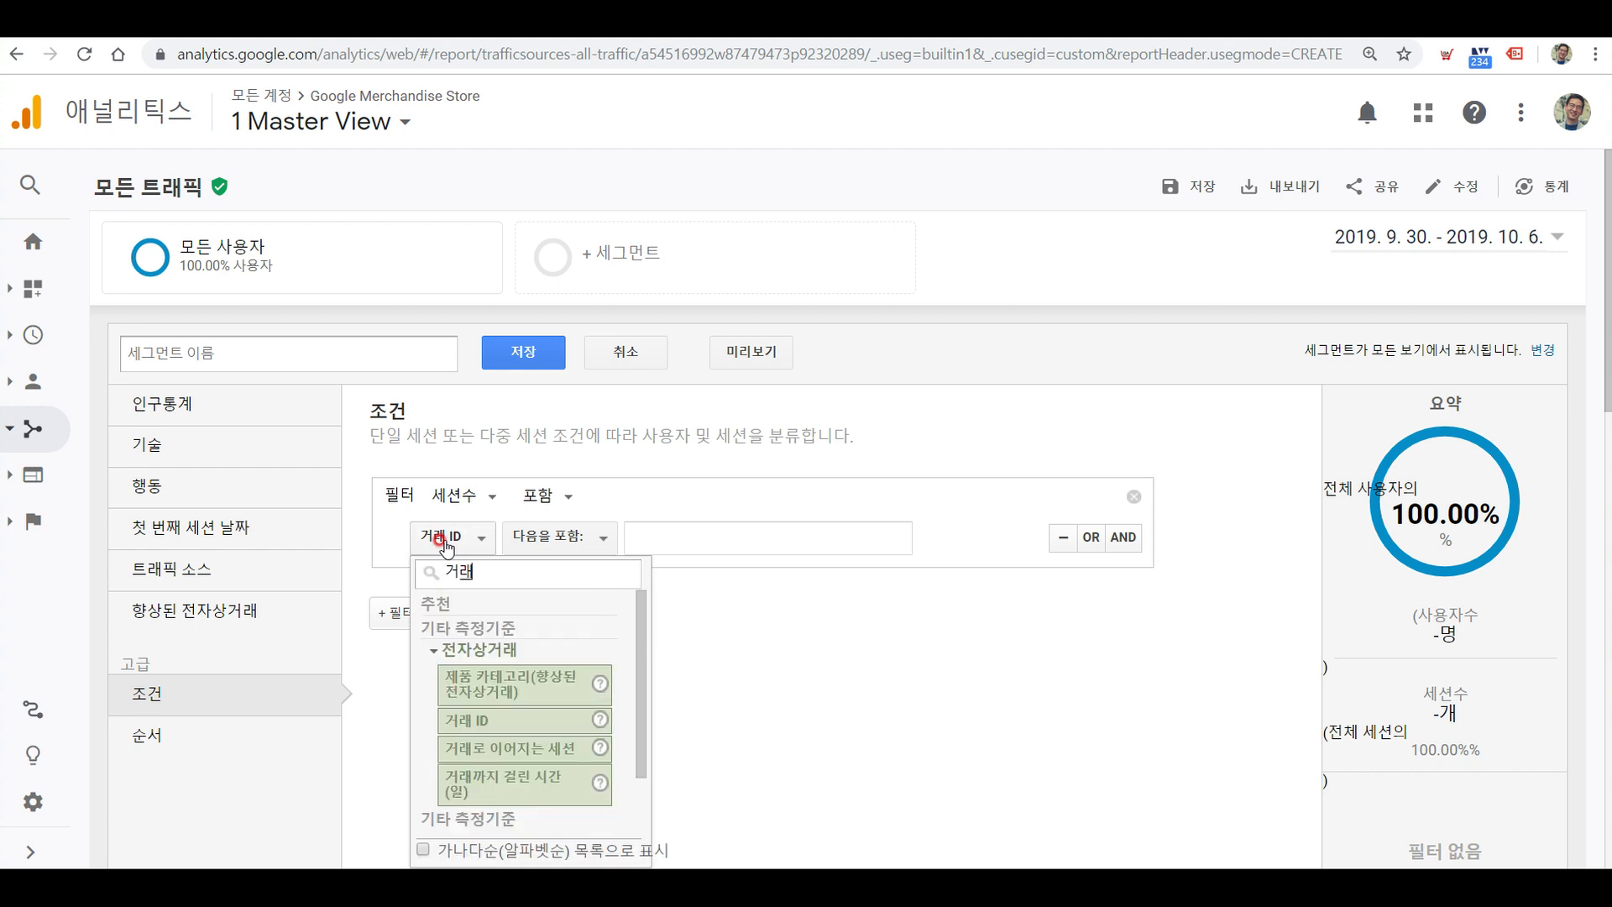
text(수)
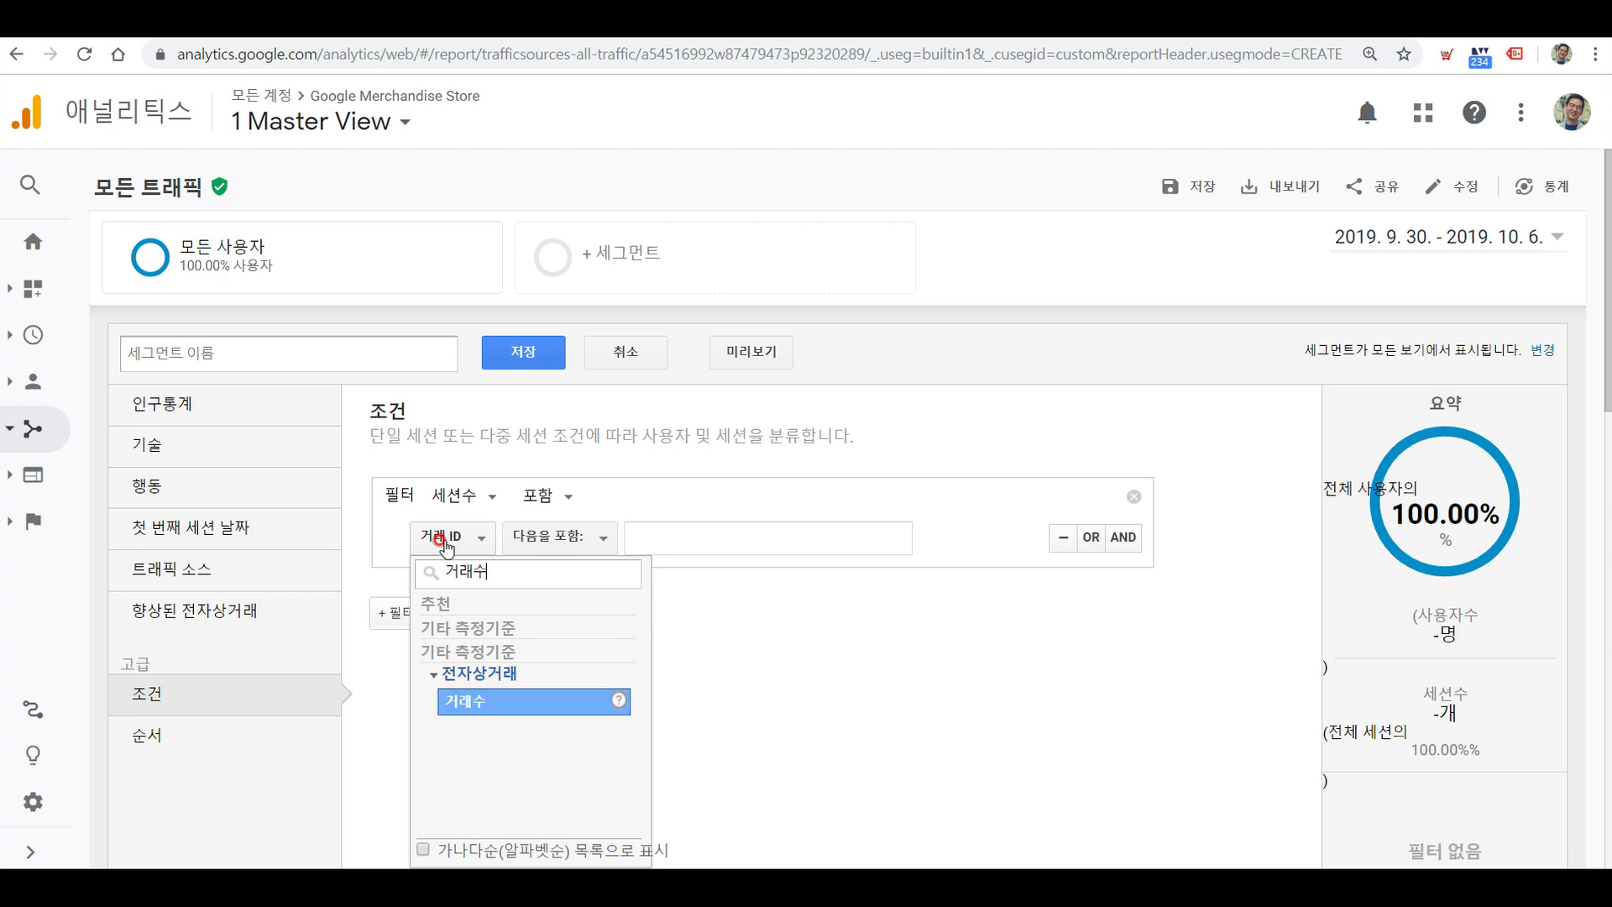
key(Return)
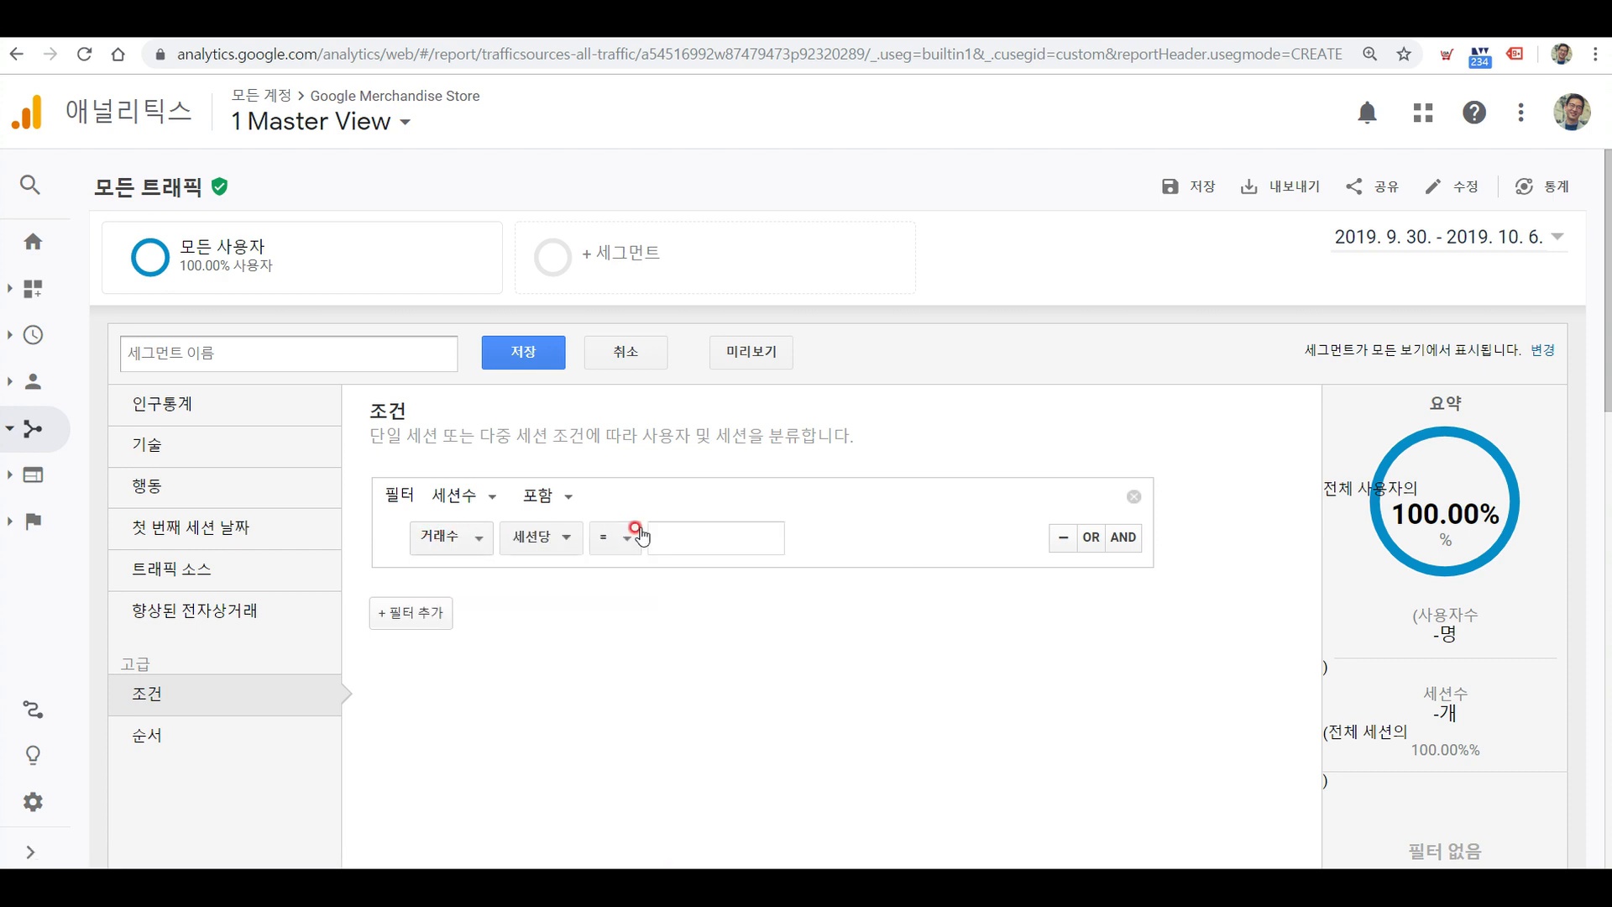
Require the 거래수 condition to be > 0 and apply it to the segment summary.
click(625, 538)
click(621, 646)
click(685, 544)
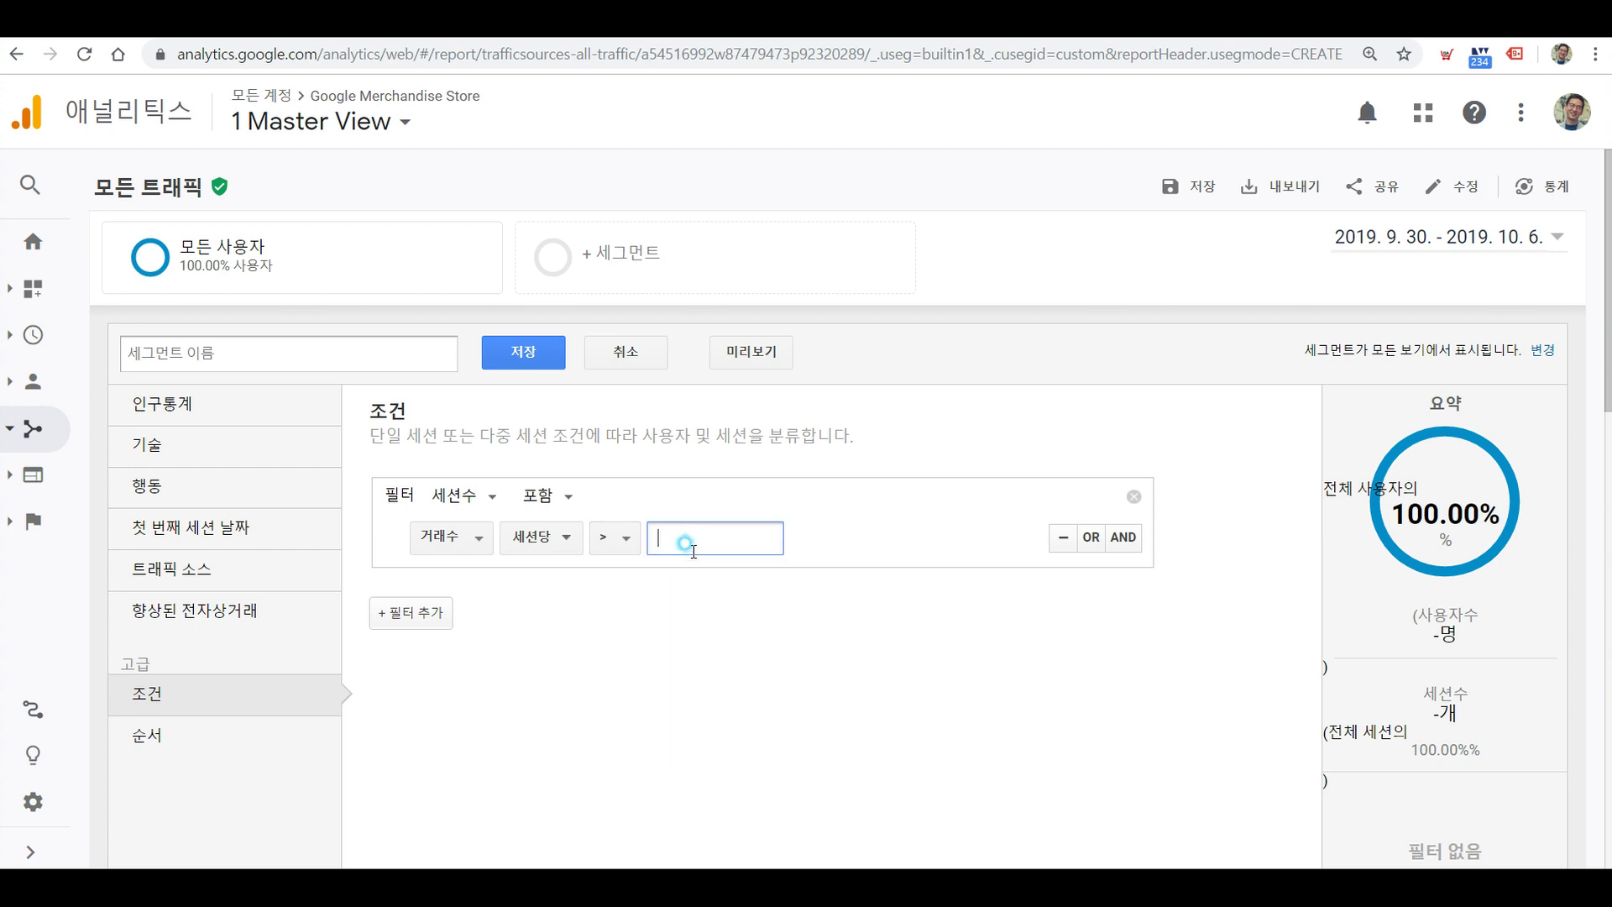
text(0)
click(743, 649)
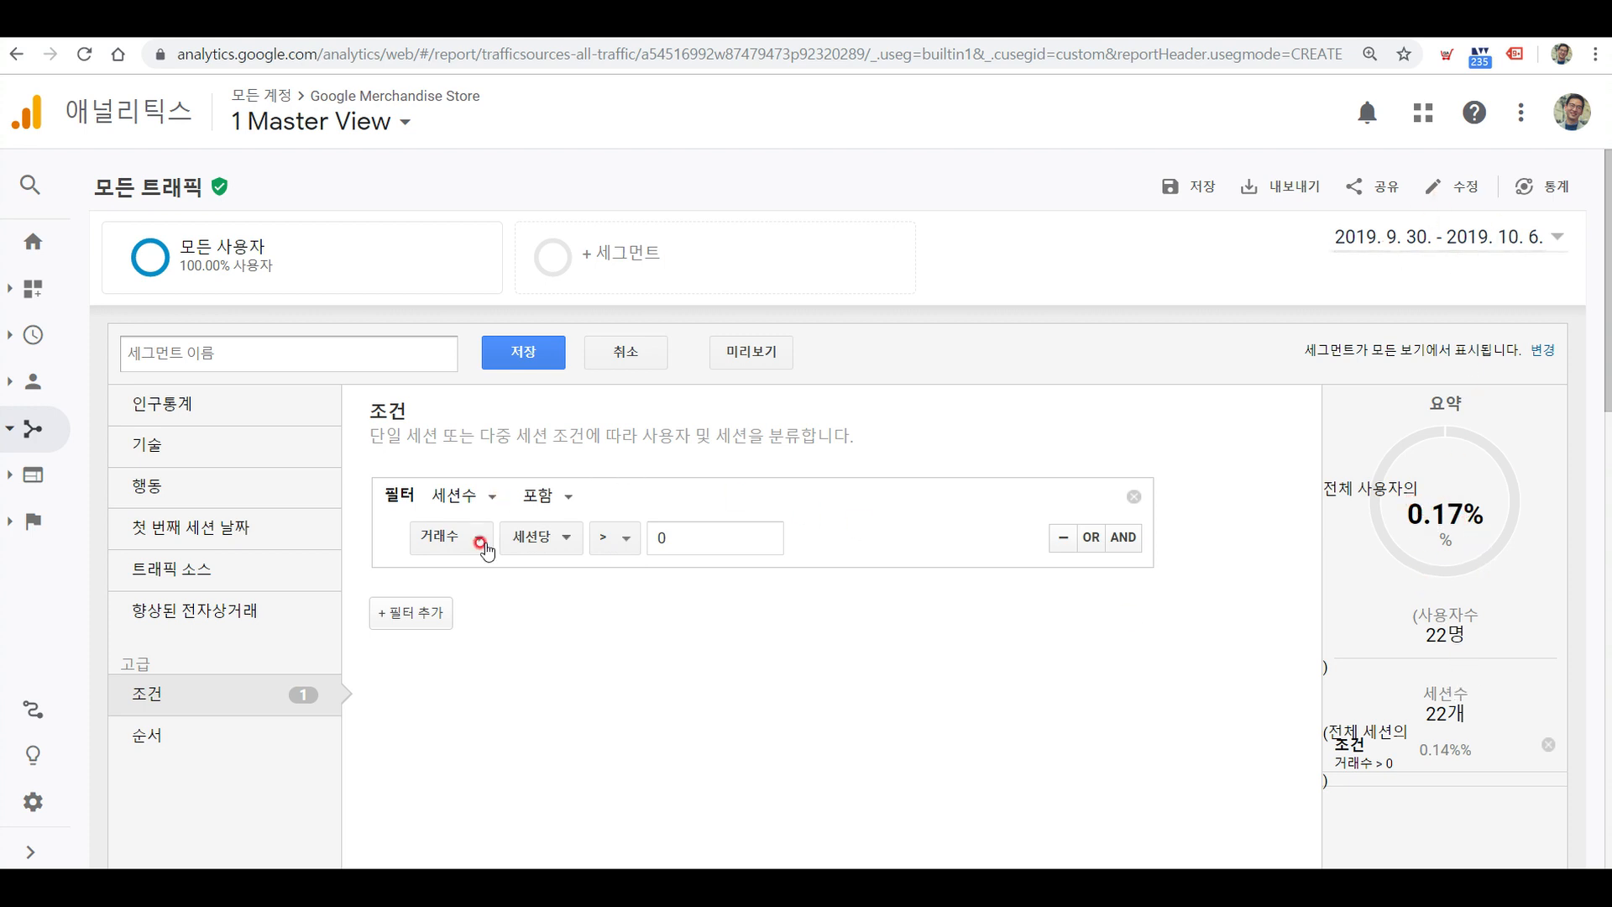
Compare the segment summary for 거래수 > 0 under the 사용자 scope and the 세션수 scope, leaving 세션수 selected.
click(470, 496)
click(1161, 746)
click(460, 496)
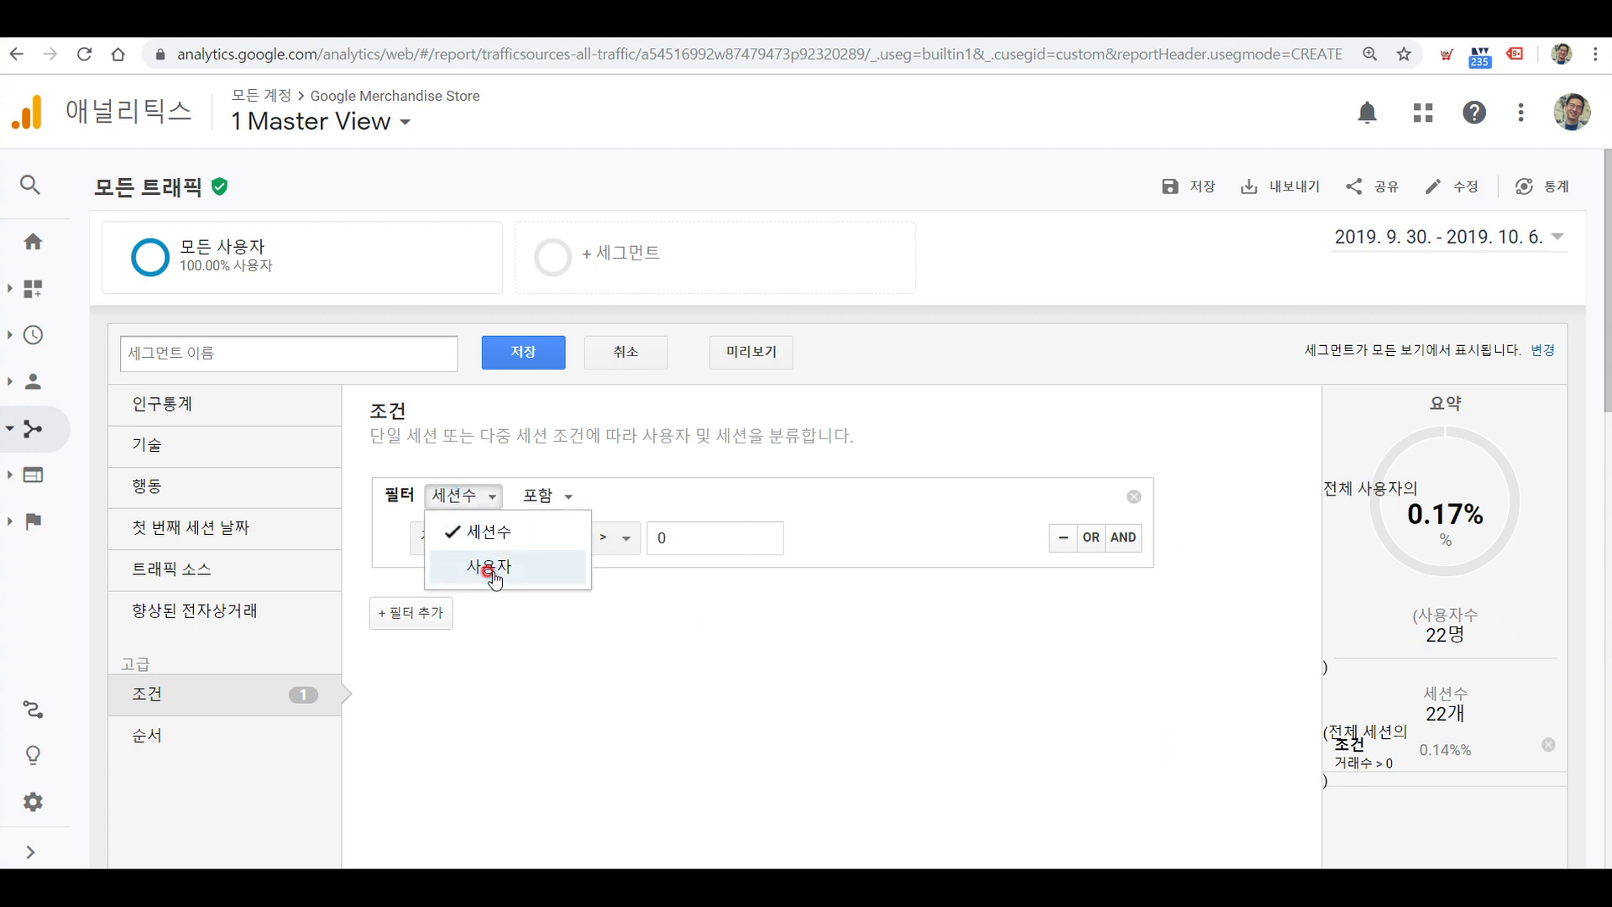
click(492, 576)
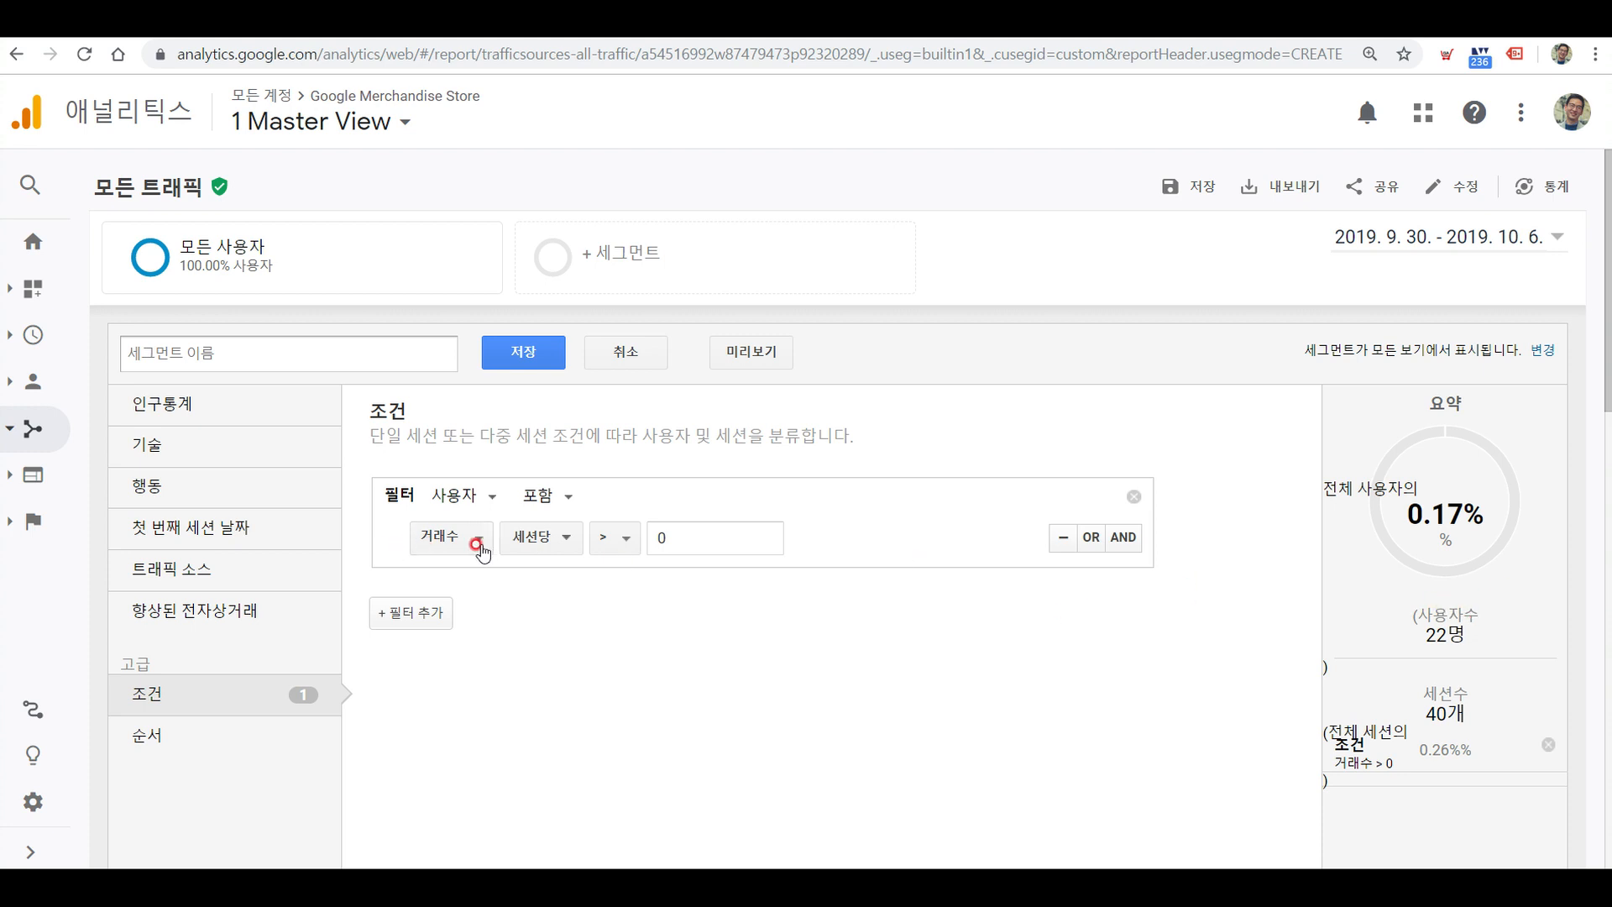
click(728, 537)
click(478, 497)
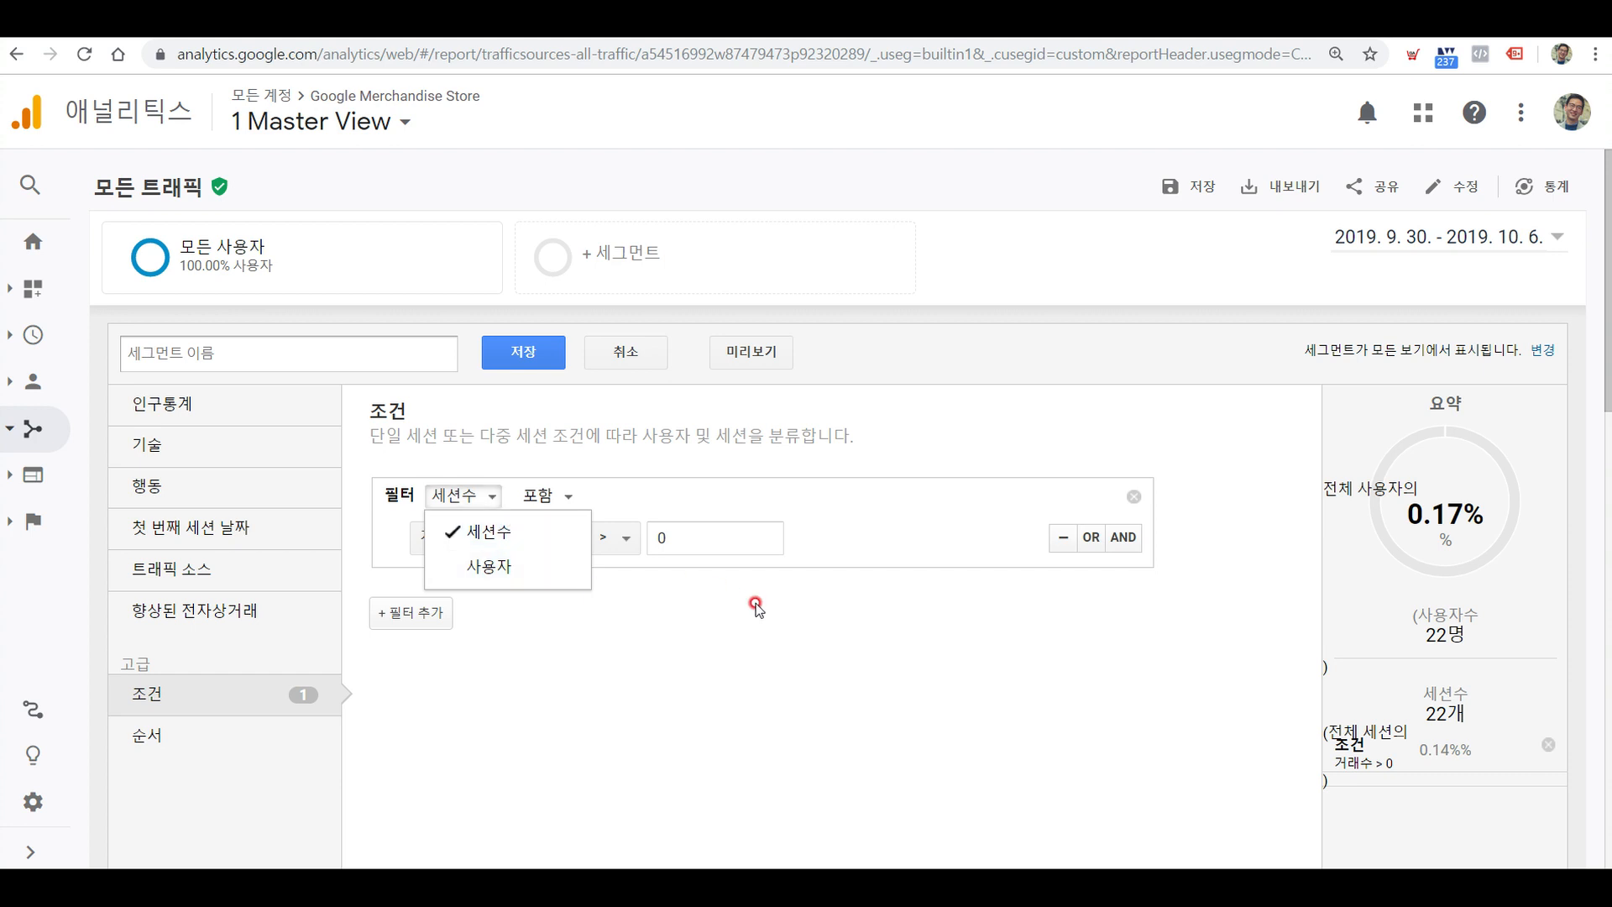
click(628, 601)
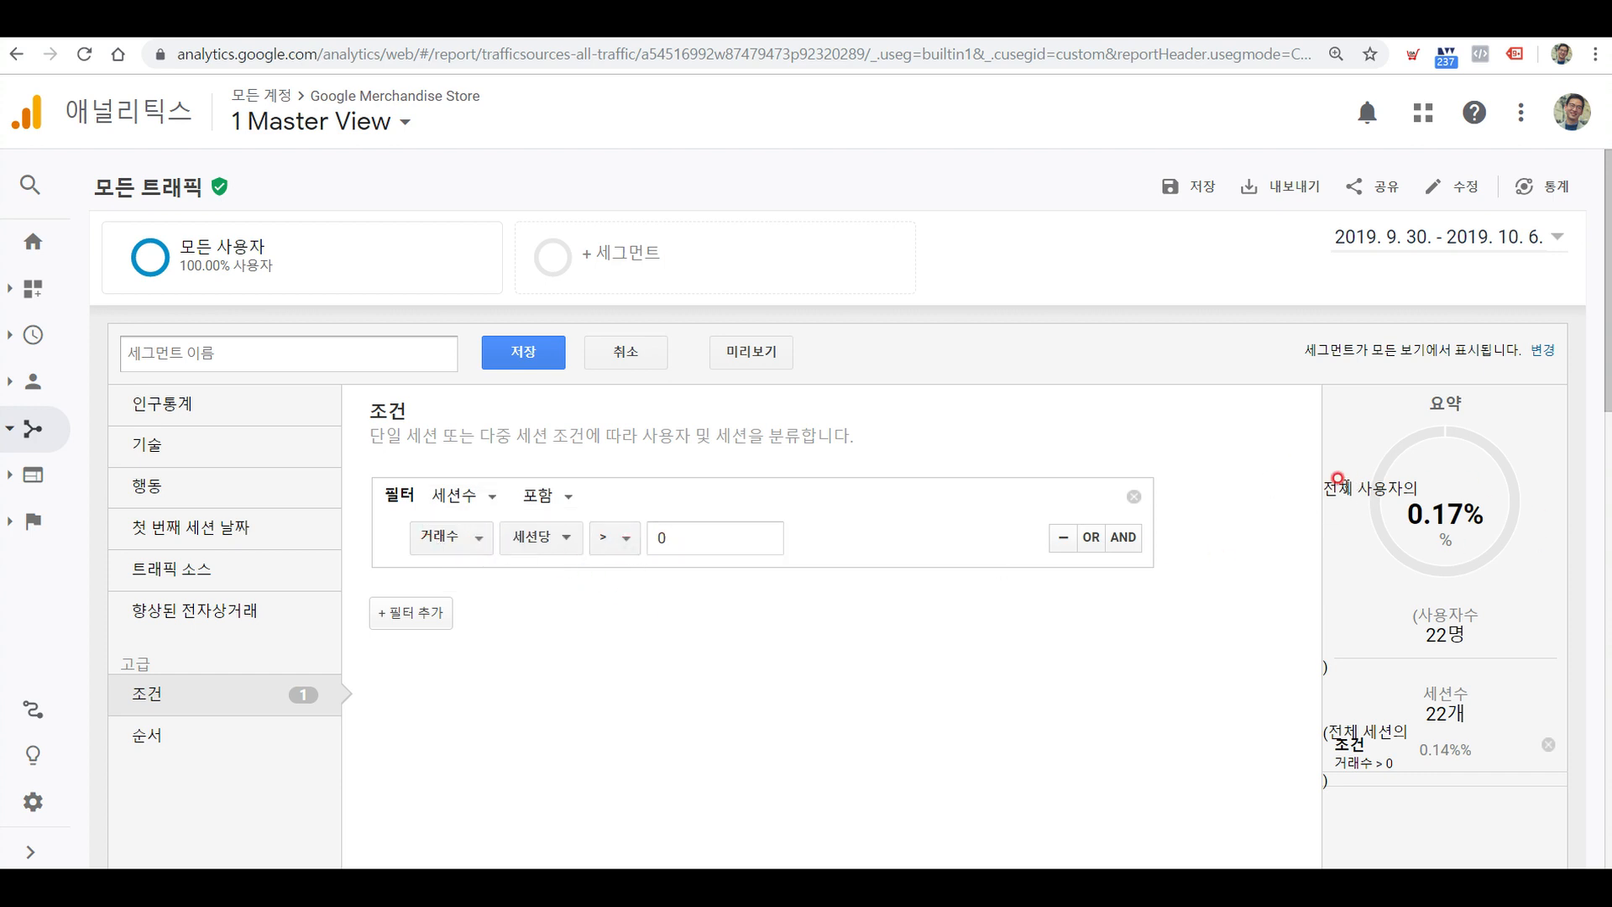
Try the 사용자 scope with 거래수 counted 사용자당, and return the filter to the 세션수 scope.
click(486, 501)
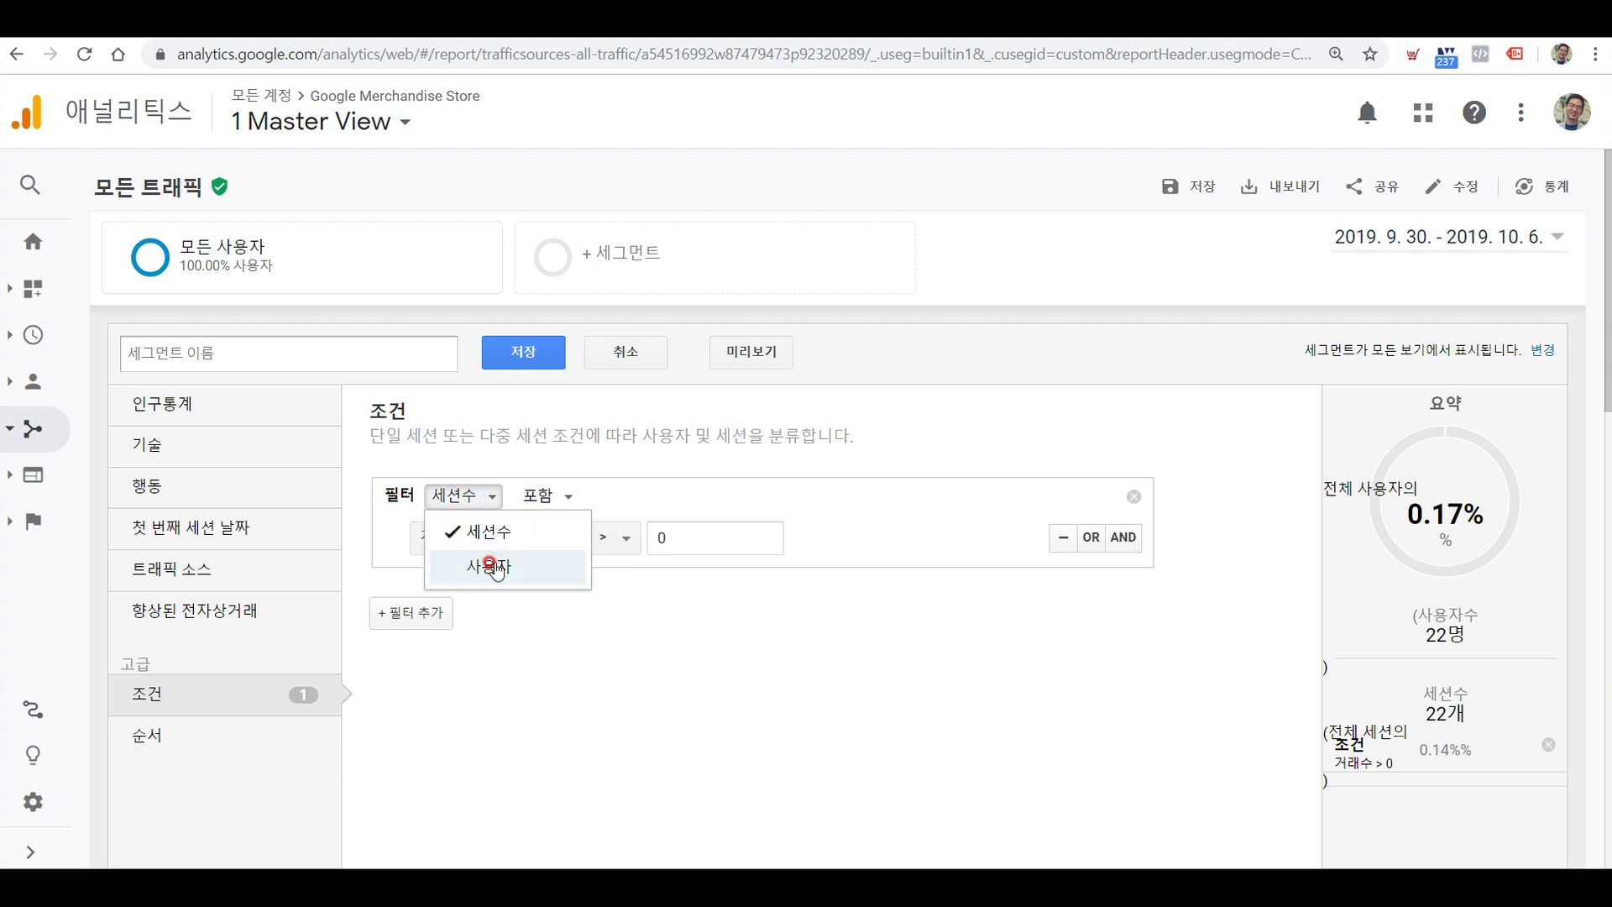
click(492, 560)
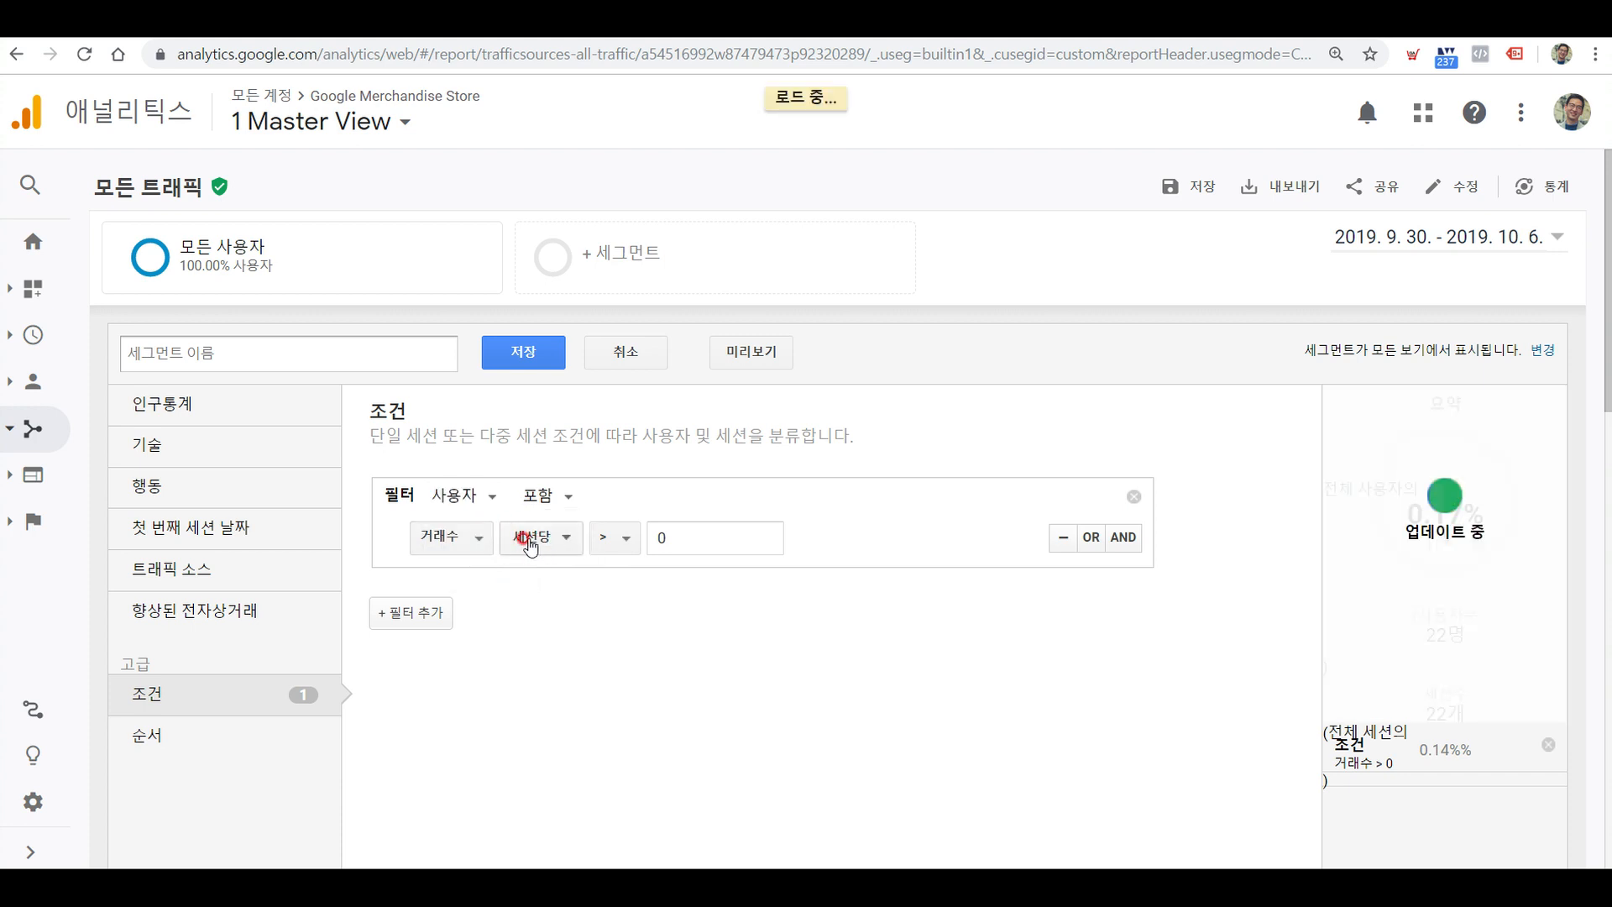
click(552, 545)
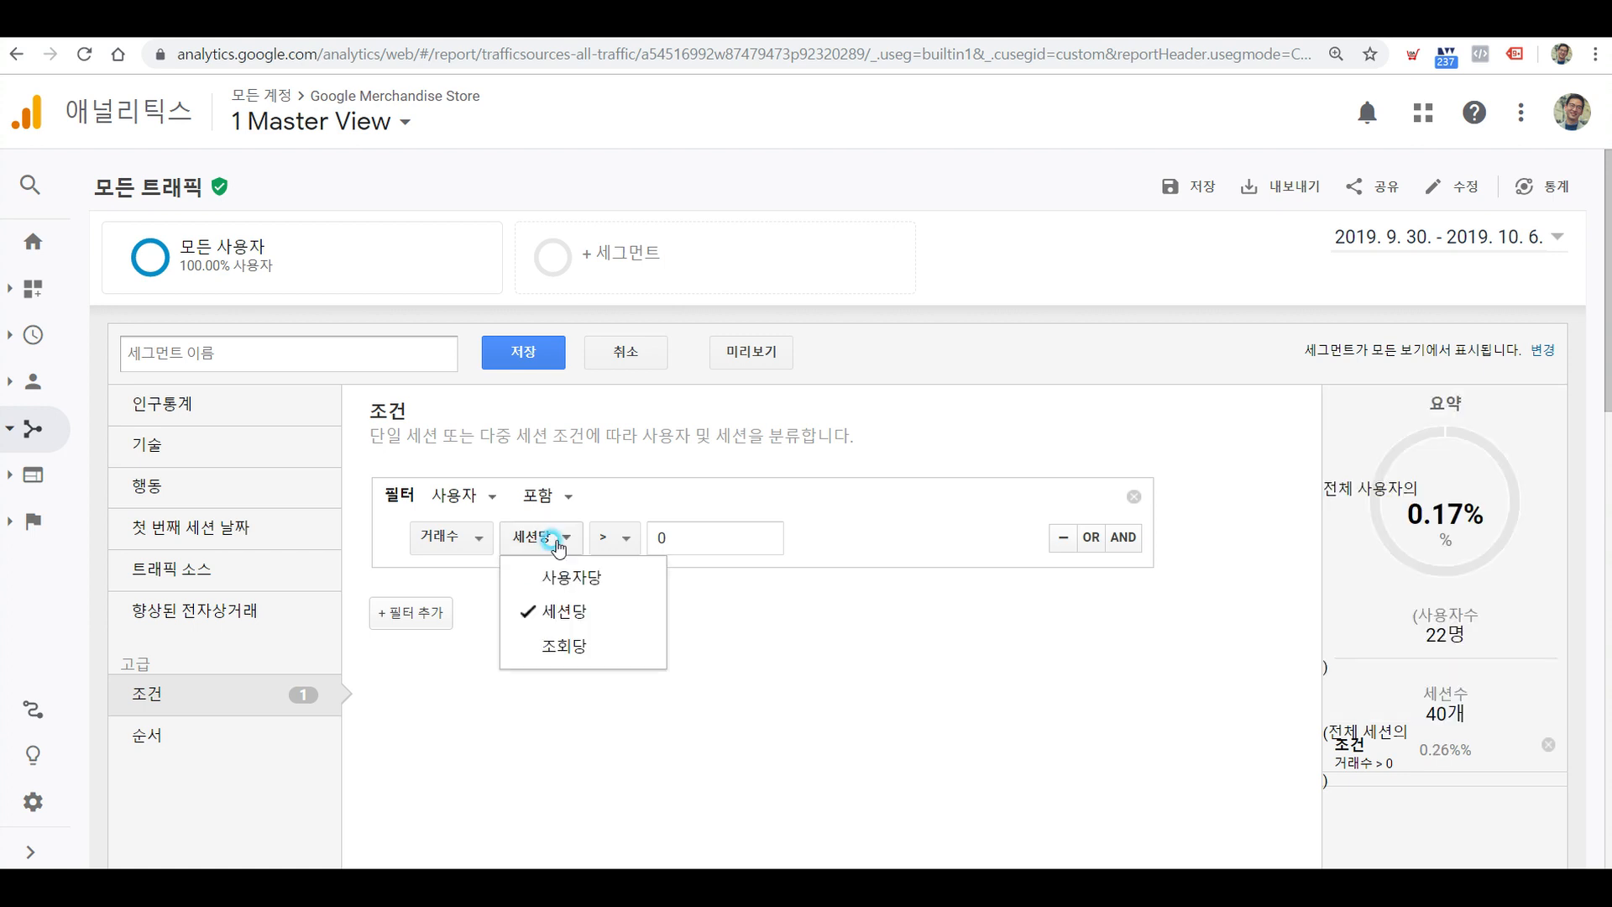
click(576, 576)
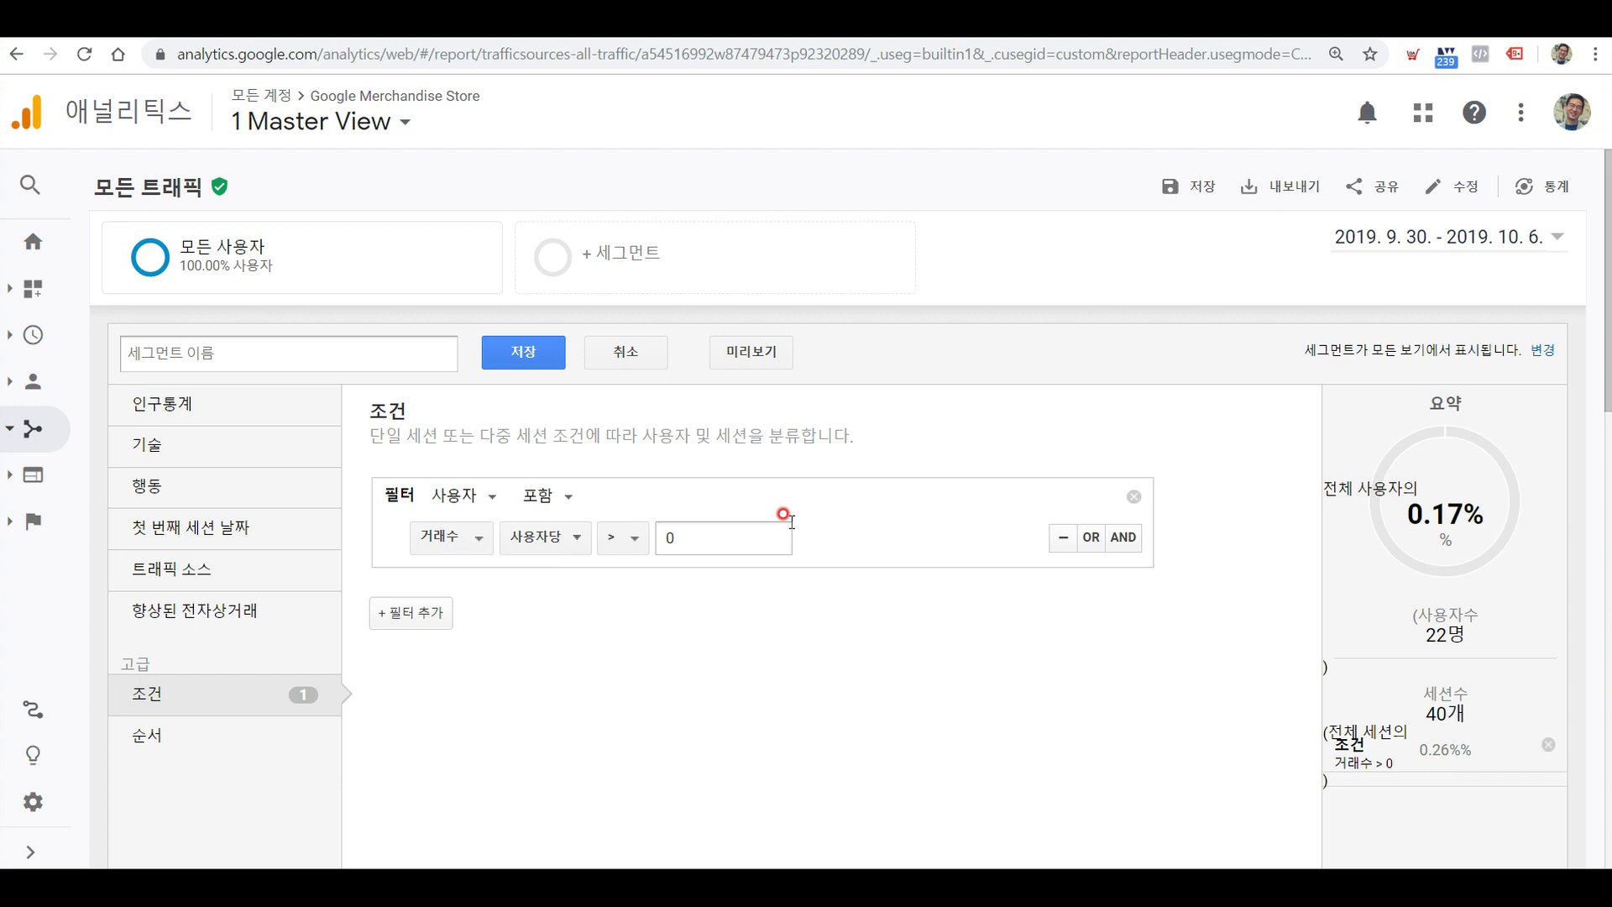
click(467, 496)
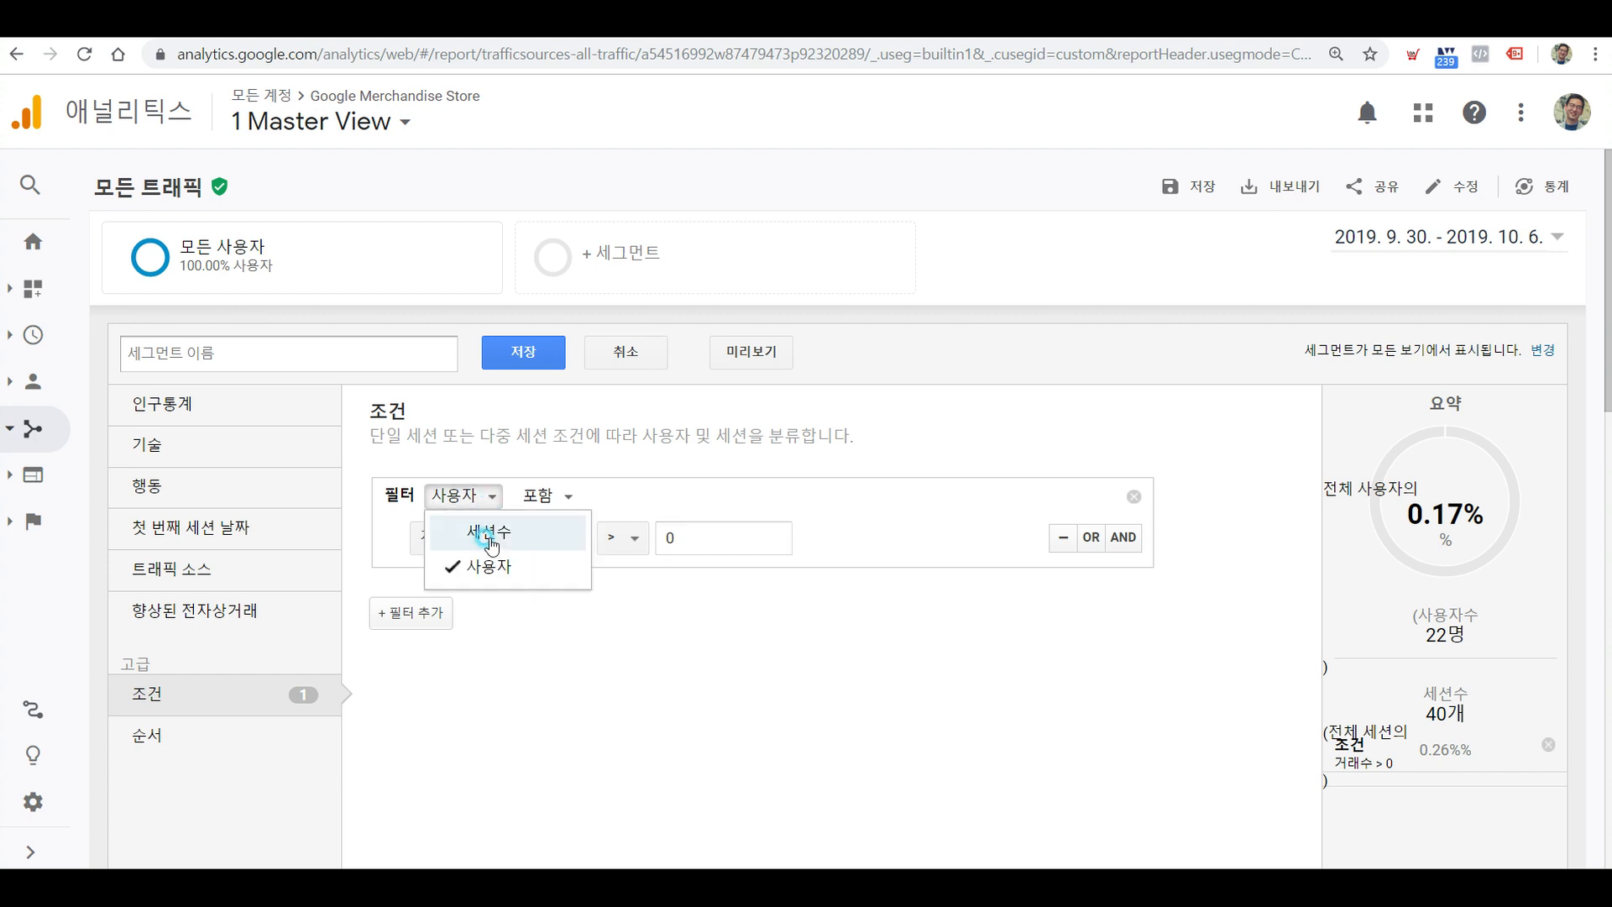
click(491, 544)
click(555, 544)
click(555, 544)
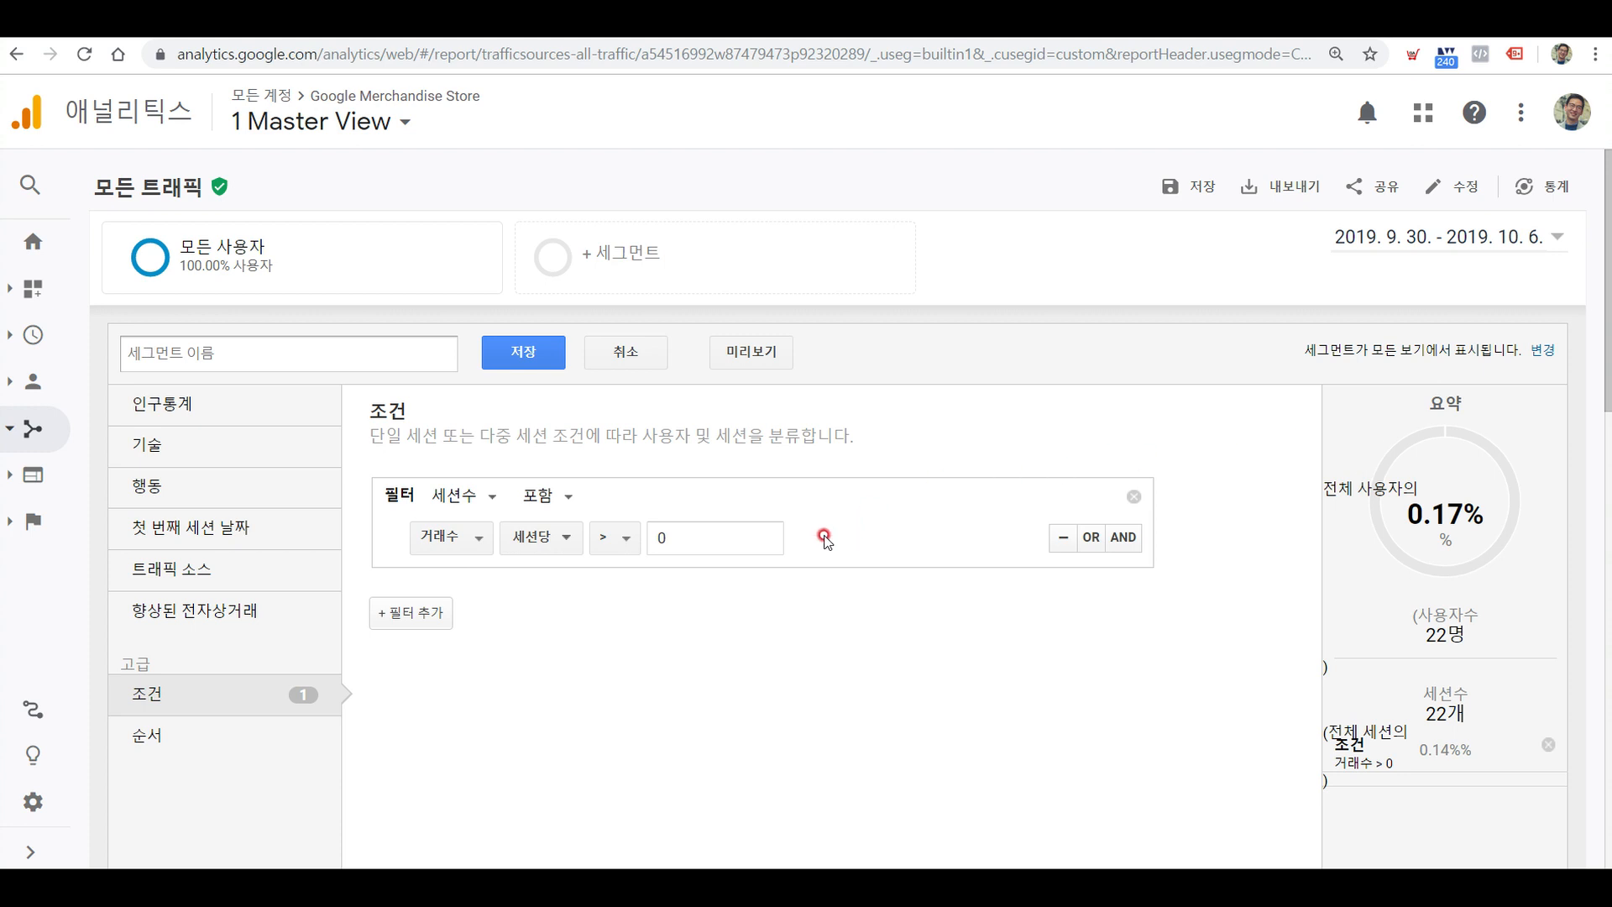
click(453, 502)
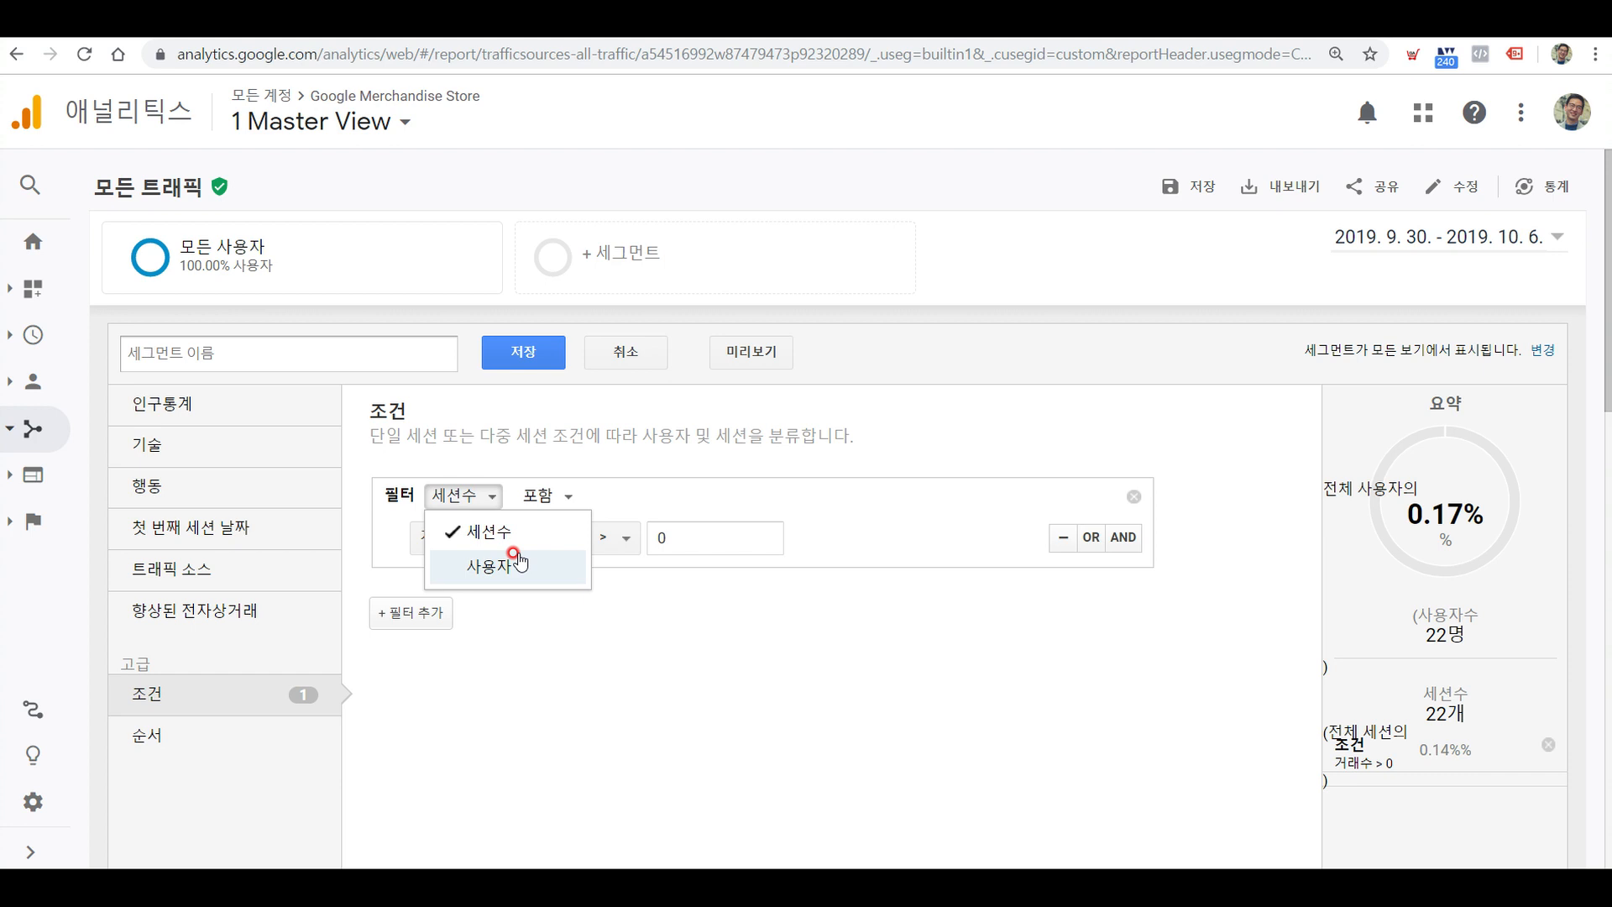
click(756, 596)
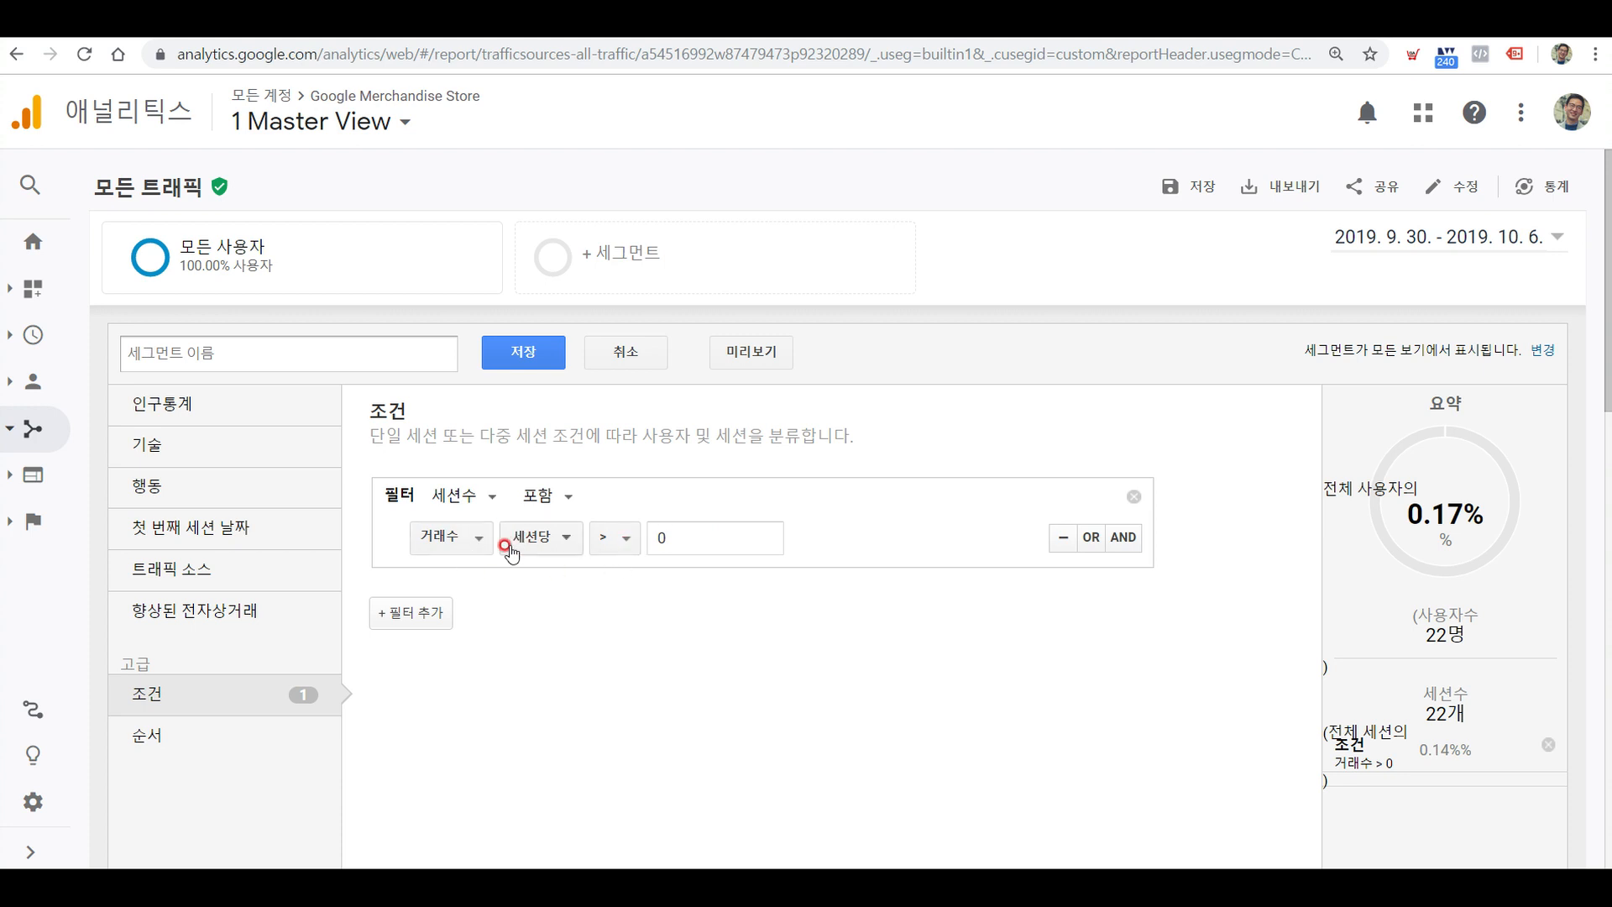
click(661, 538)
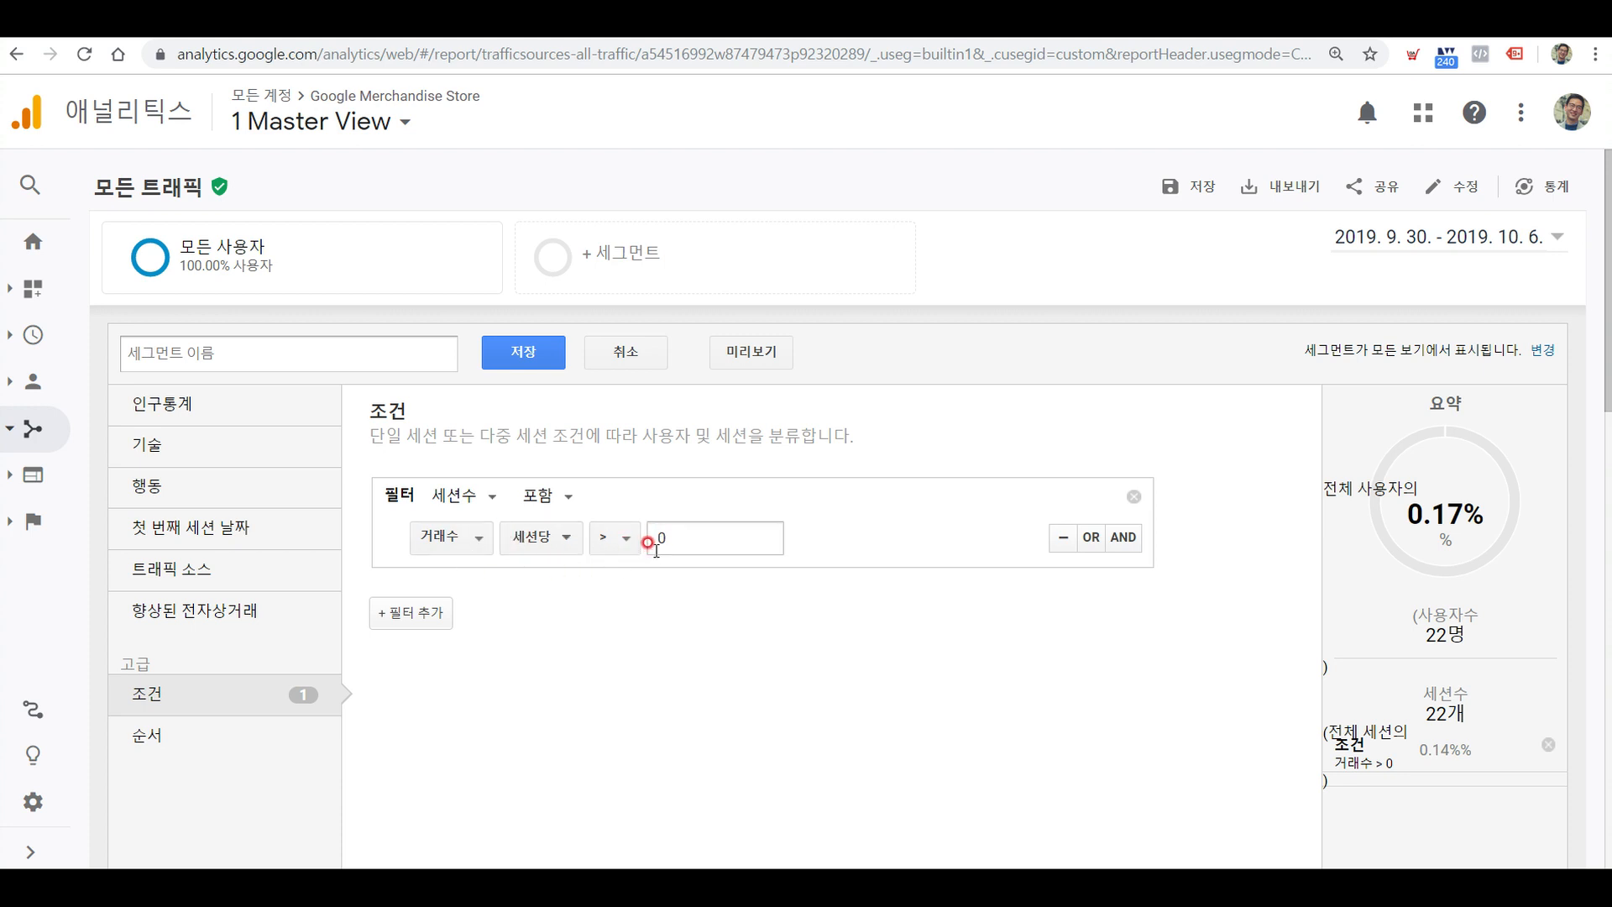
Add an AND condition below 거래수 and base it on 기기 카테고리.
click(1119, 546)
click(474, 652)
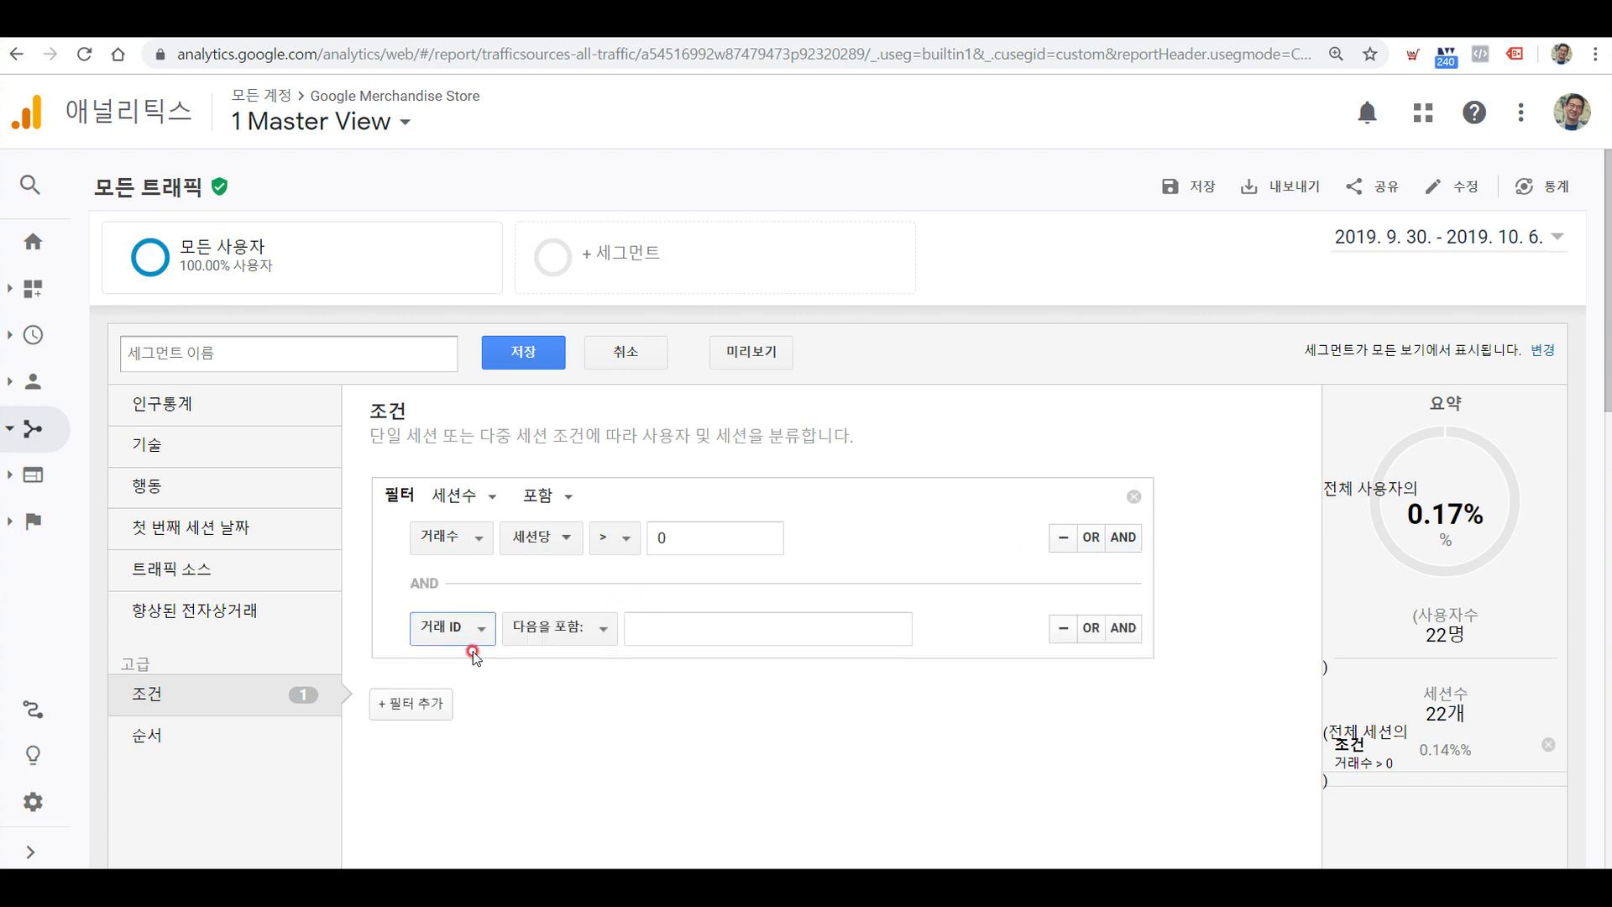
click(463, 630)
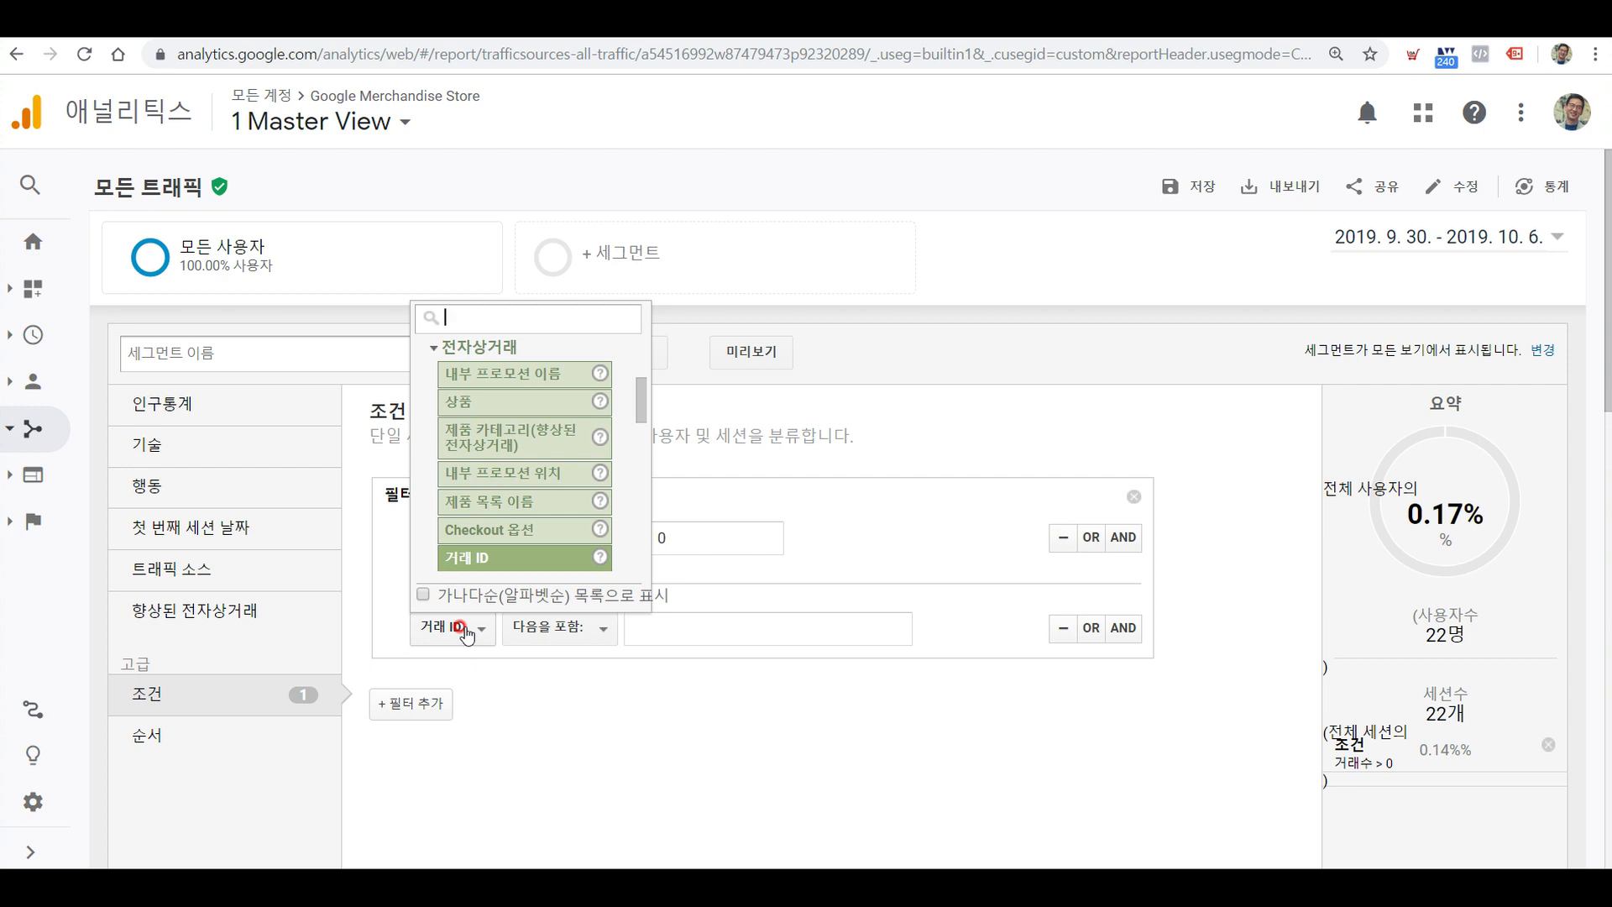
text(기기)
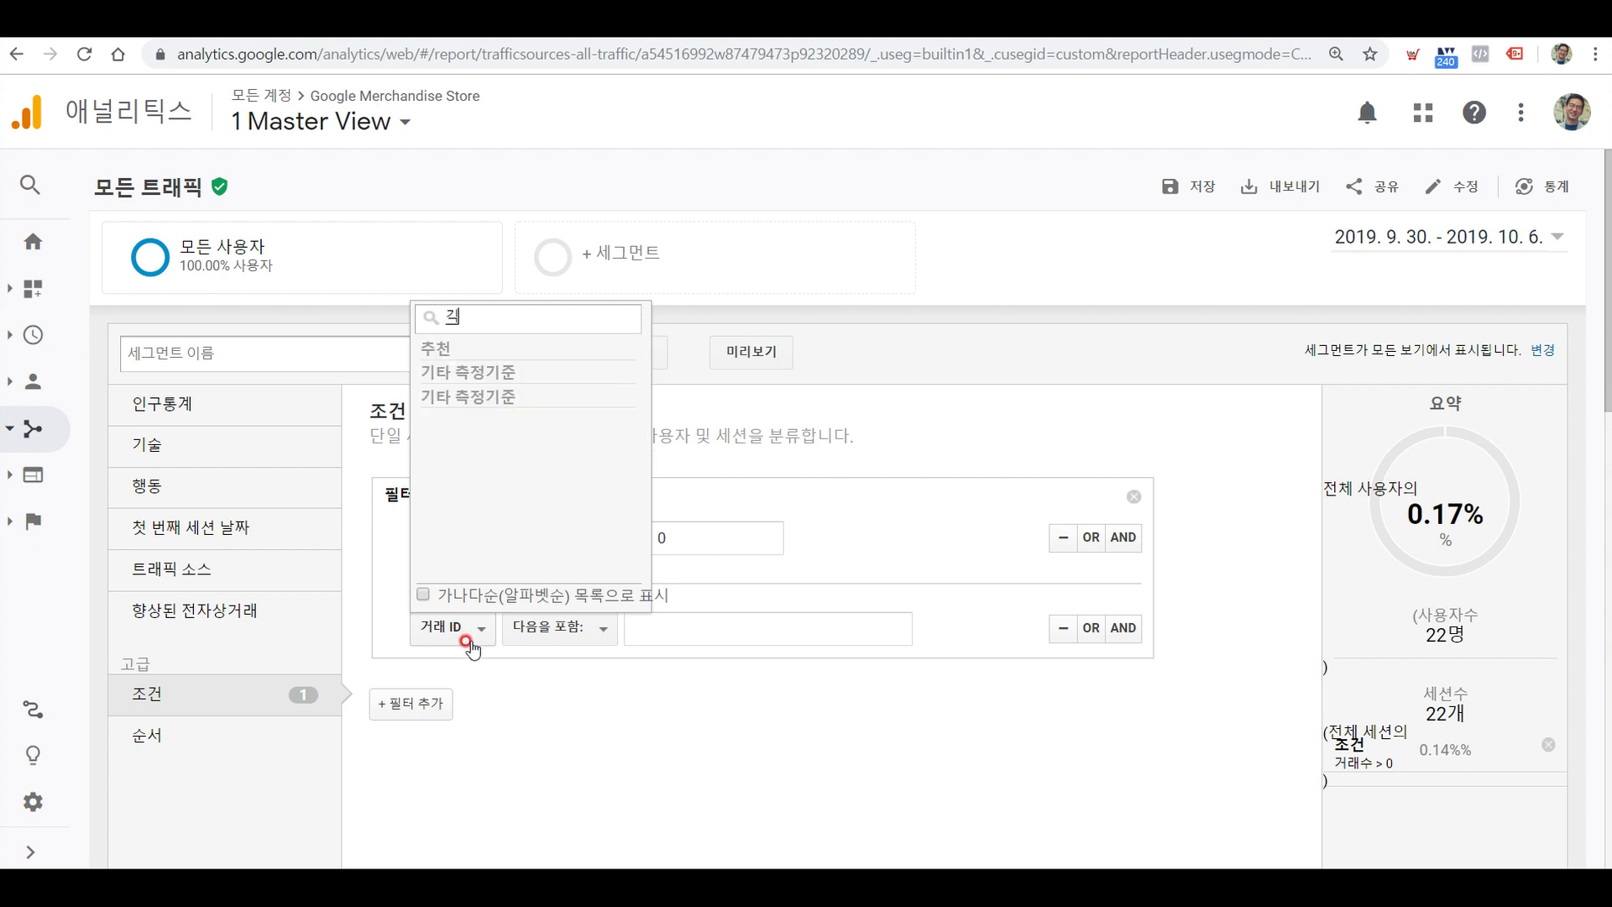
key(Down)
key(Down)
key(Return)
Make the 기기 카테고리 condition match values containing mobile and update the segment summary.
click(733, 611)
text(ㅡ)
key(BackSpace)
text(mobile)
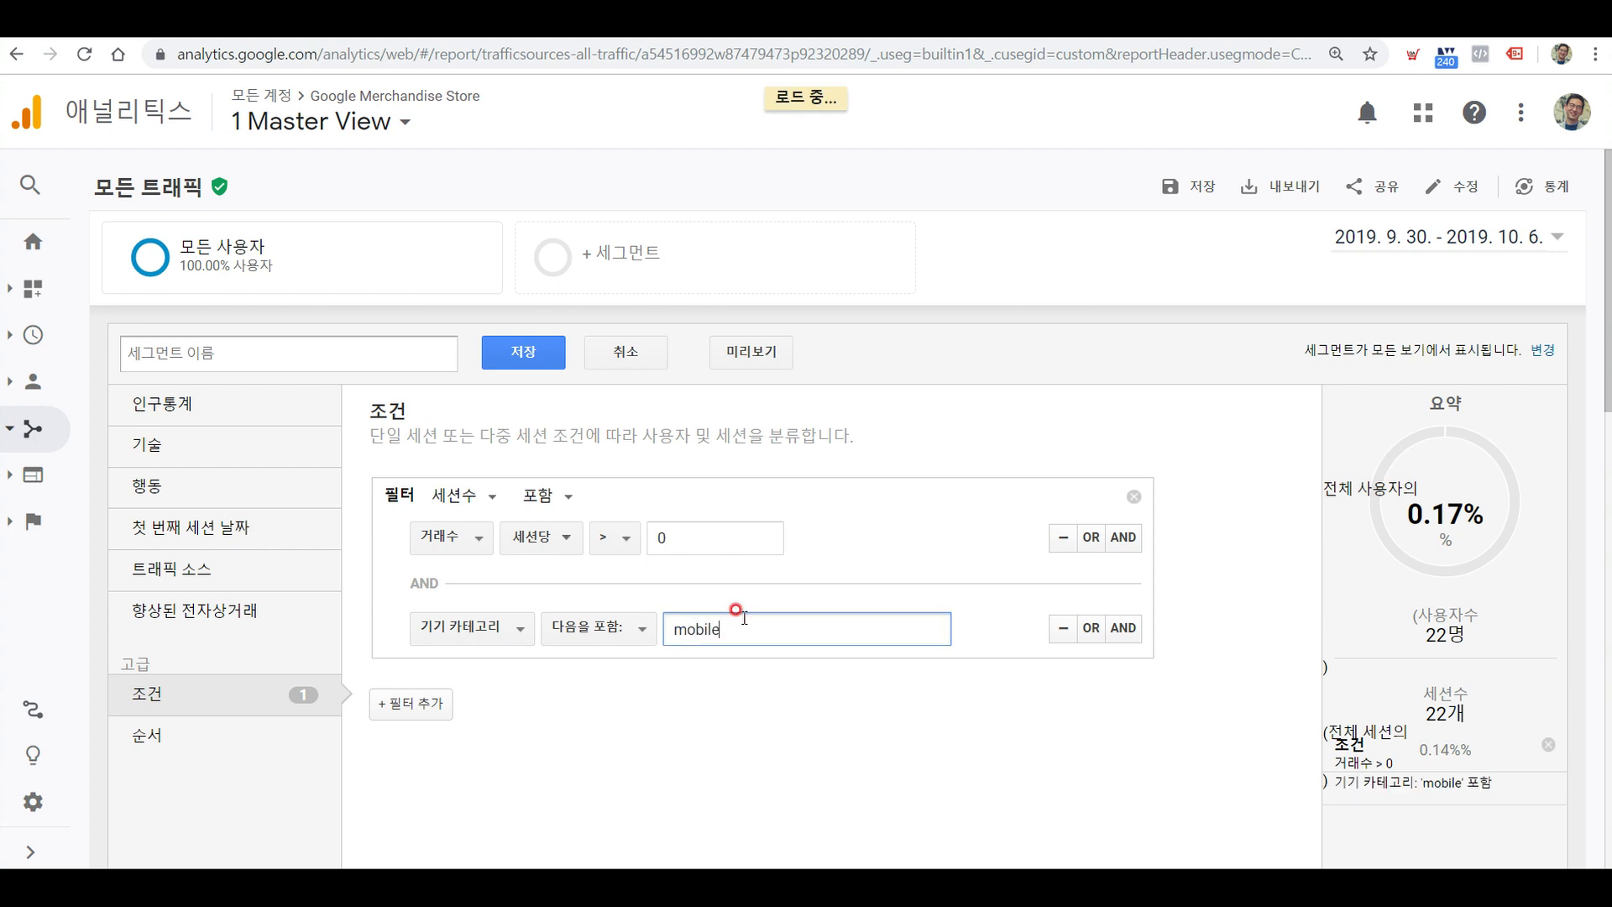
click(853, 688)
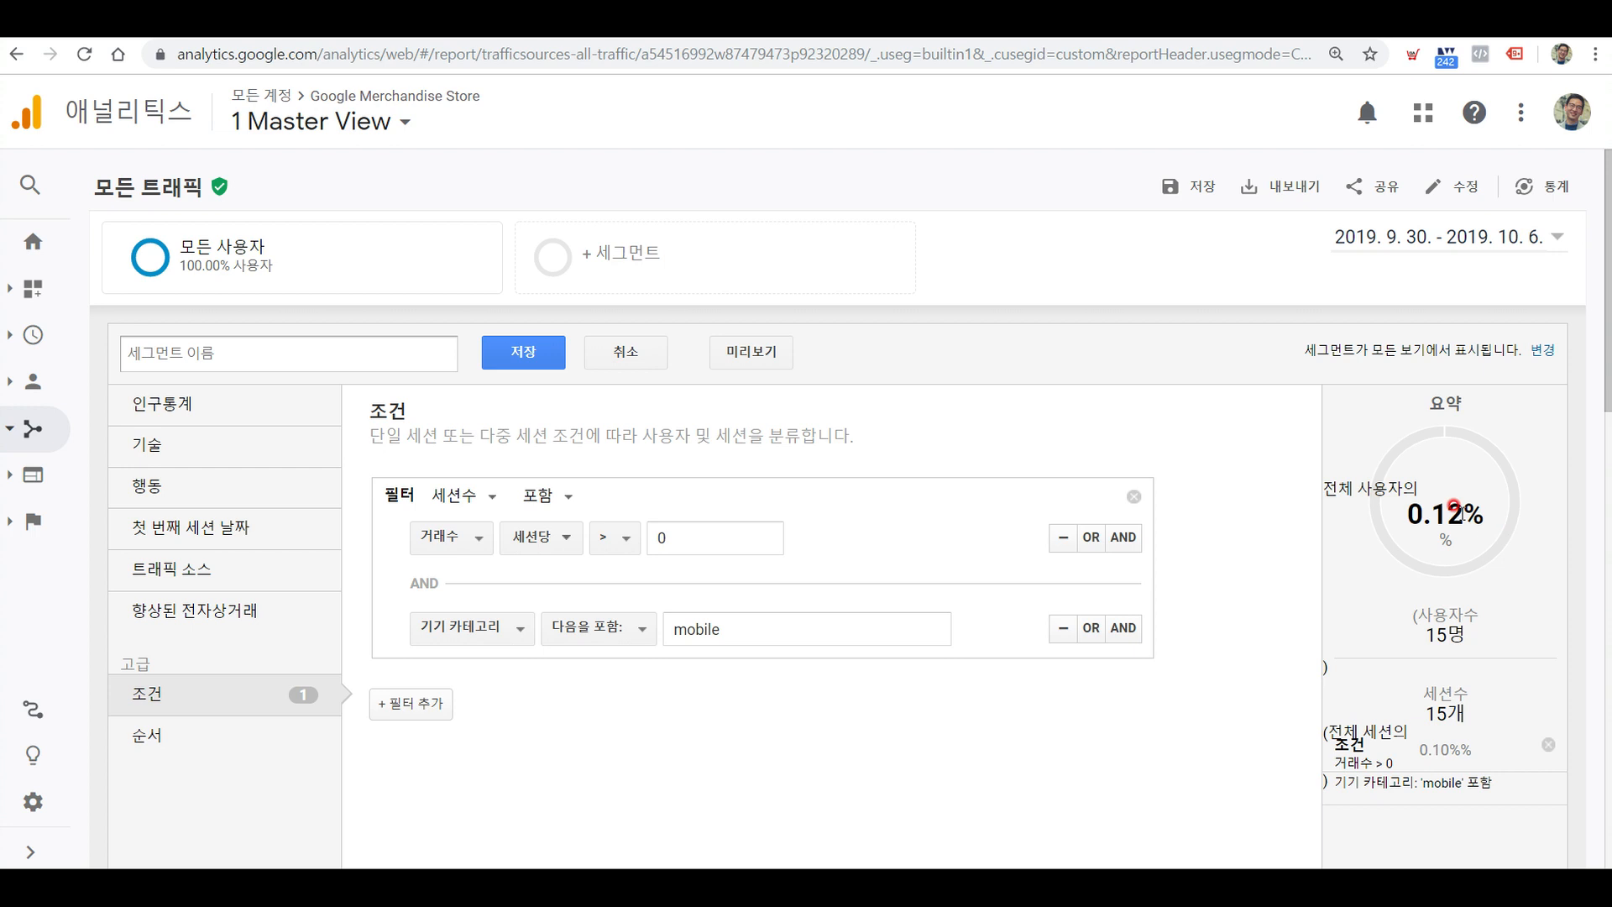
Add another AND condition below 기기 카테고리 and base it on 소스/매체.
click(1124, 630)
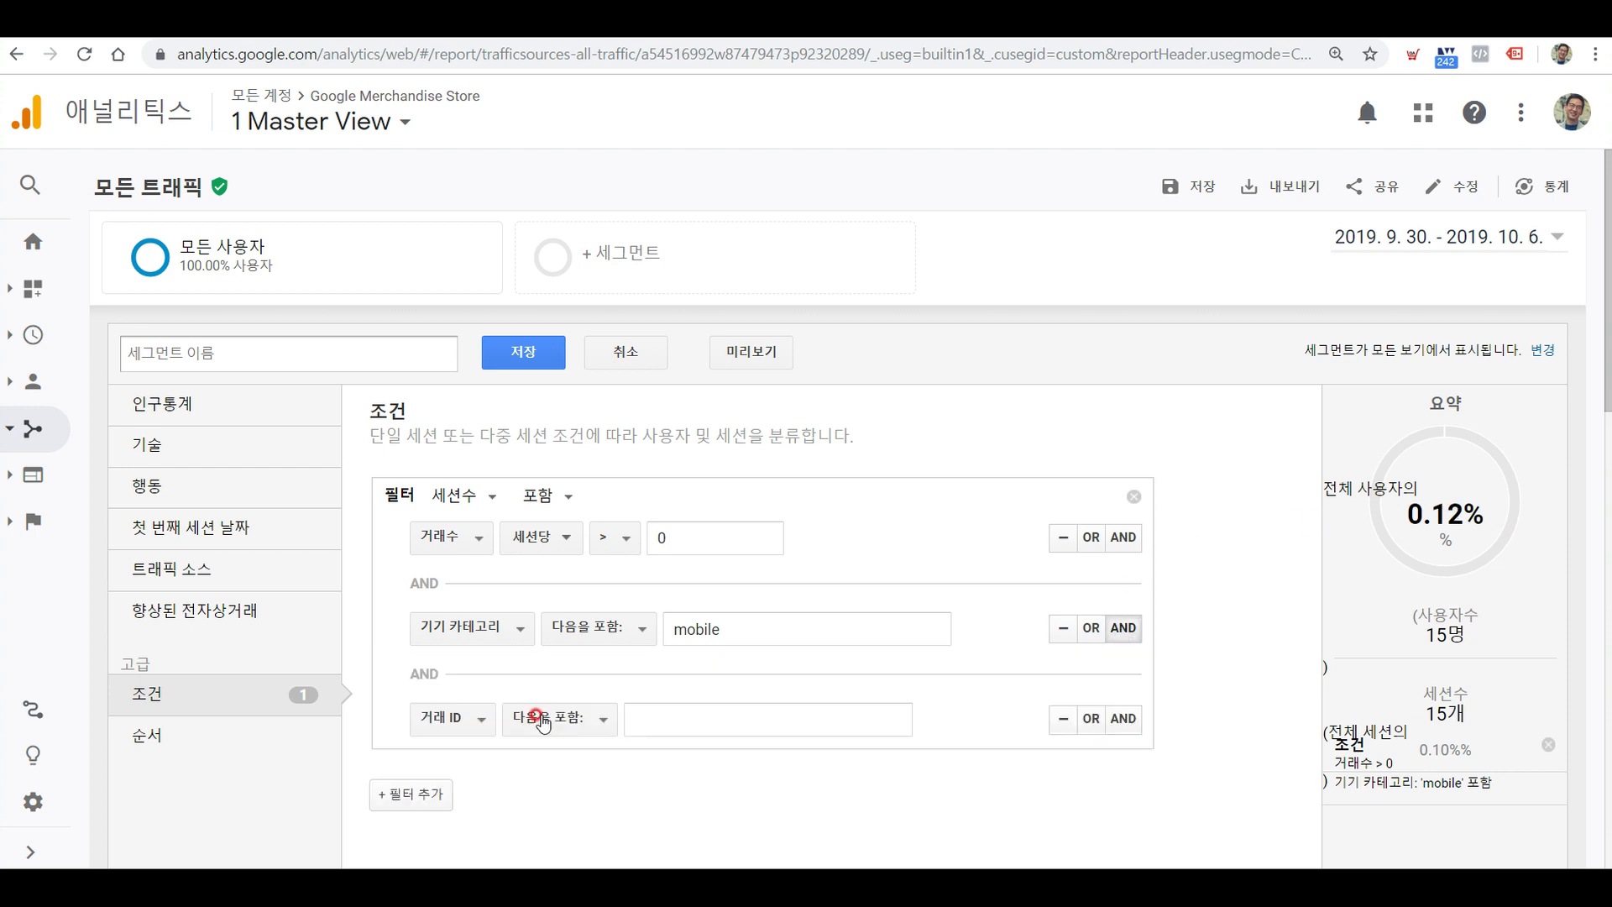
click(451, 726)
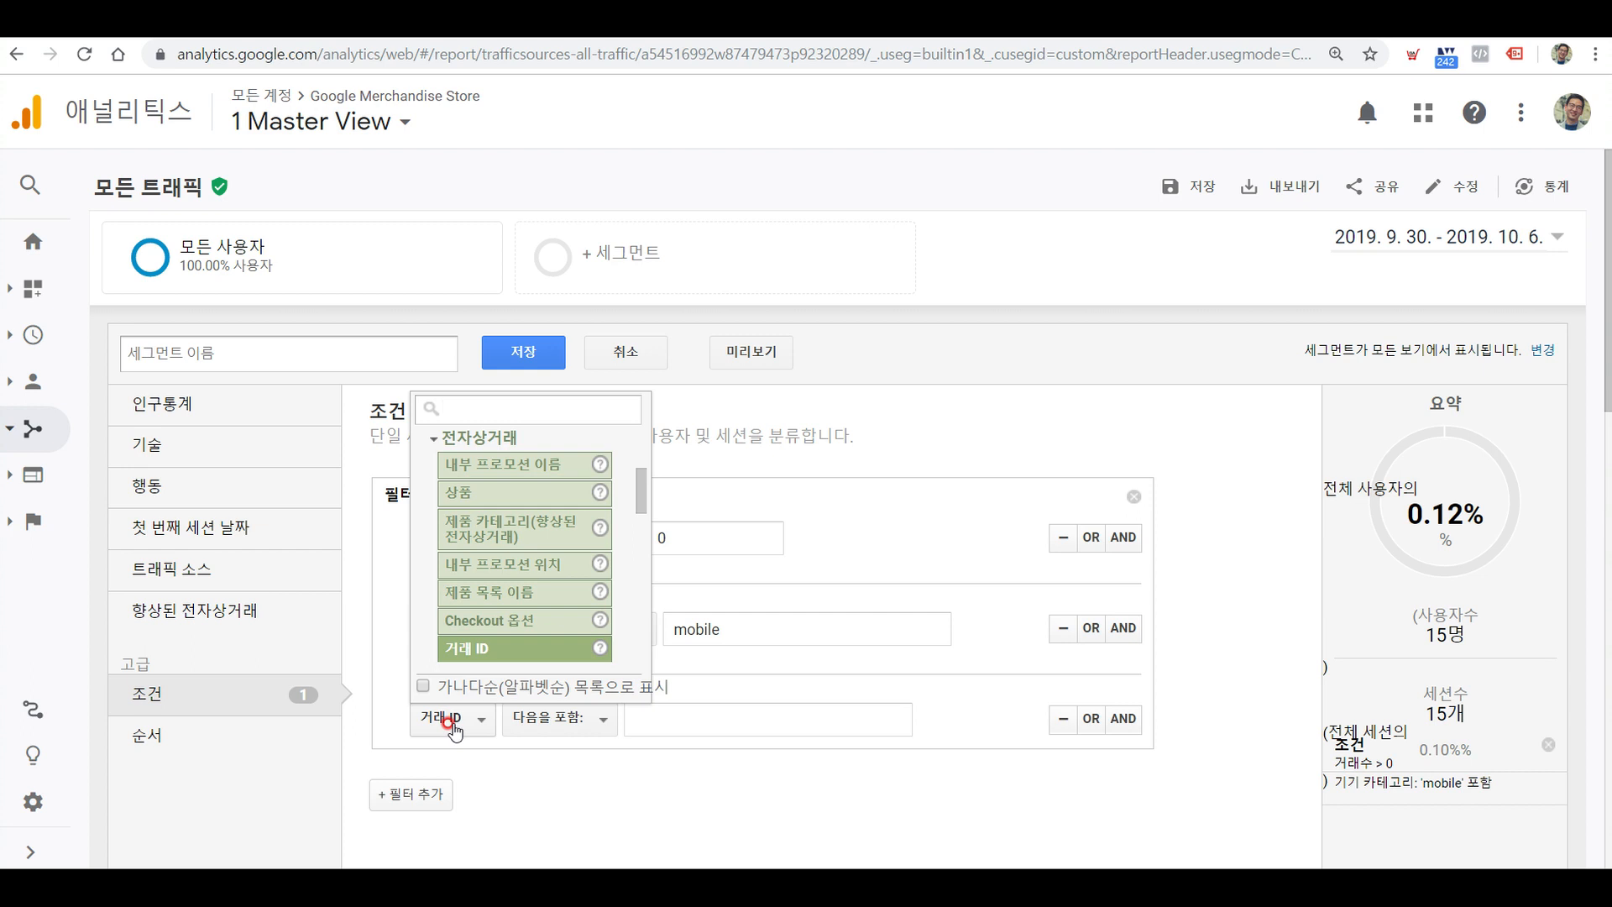
text(thtm)
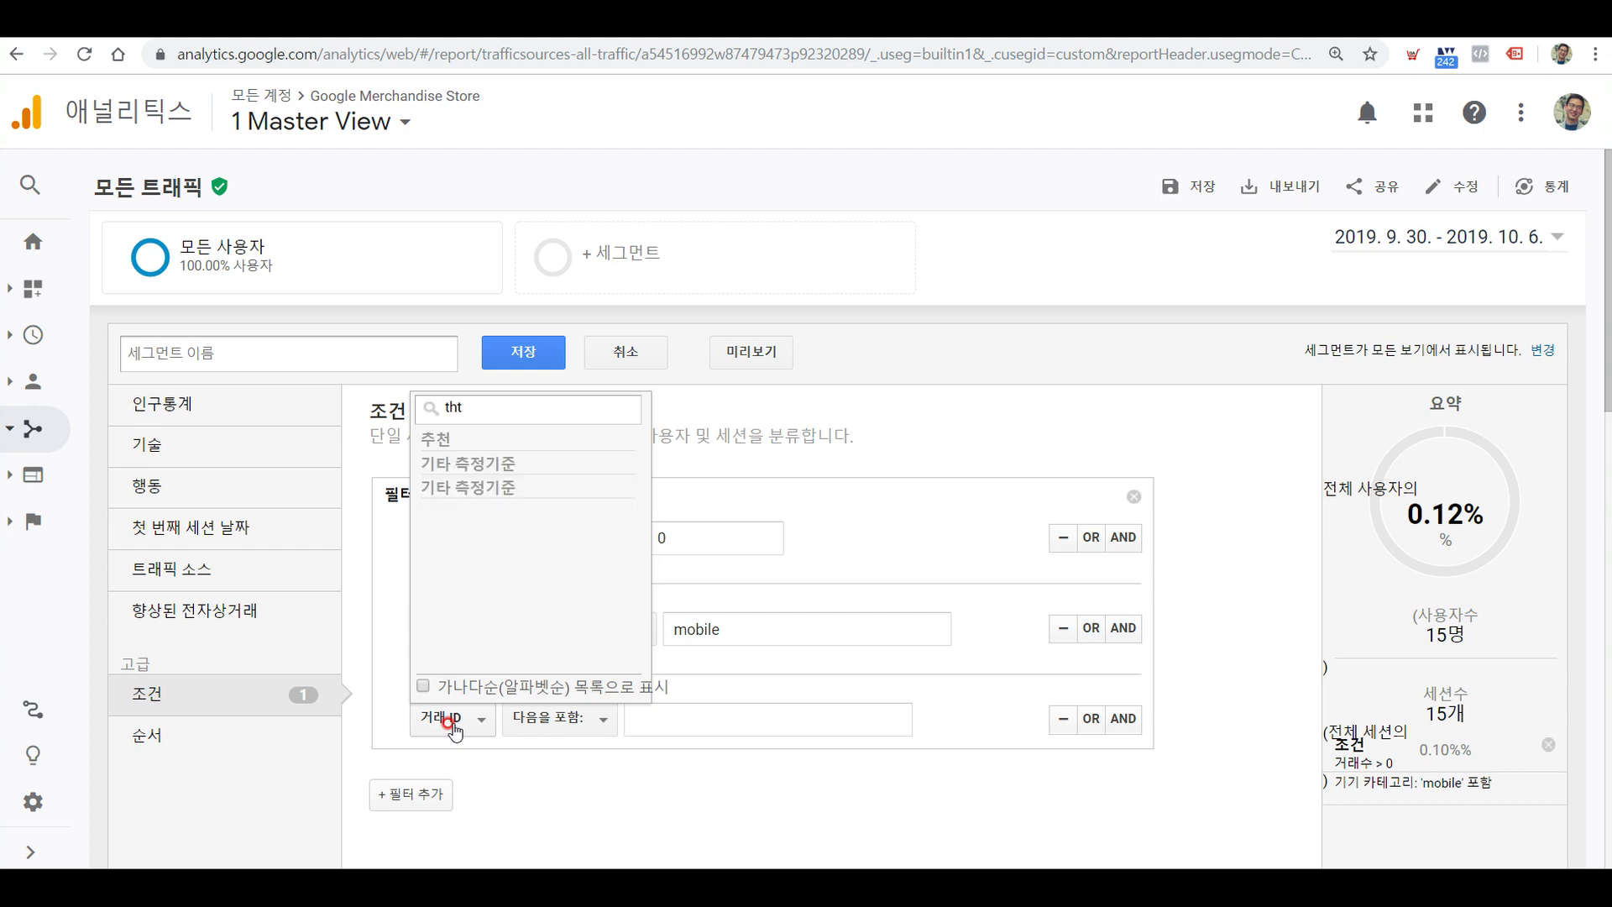
key(BackSpace)
key(BackSpace)
key(BackSpace)
text(소스)
key(Down)
key(Down)
key(Down)
key(Down)
key(Down)
key(Down)
key(Return)
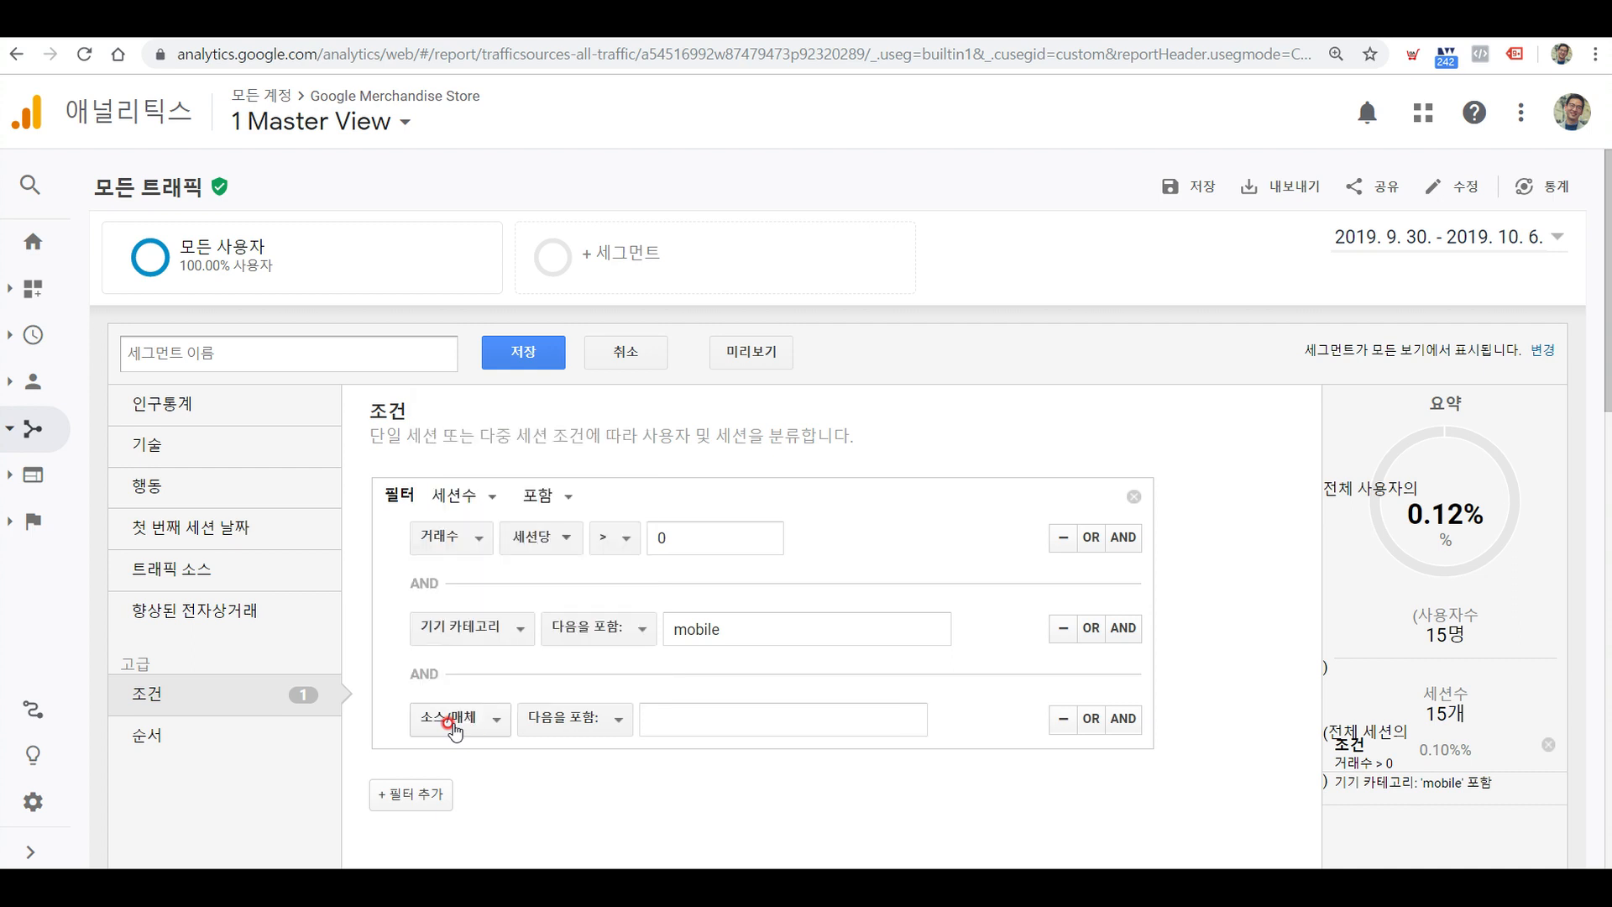
Make the 소스/매체 condition match values containing google / cpc and update the segment summary.
click(683, 712)
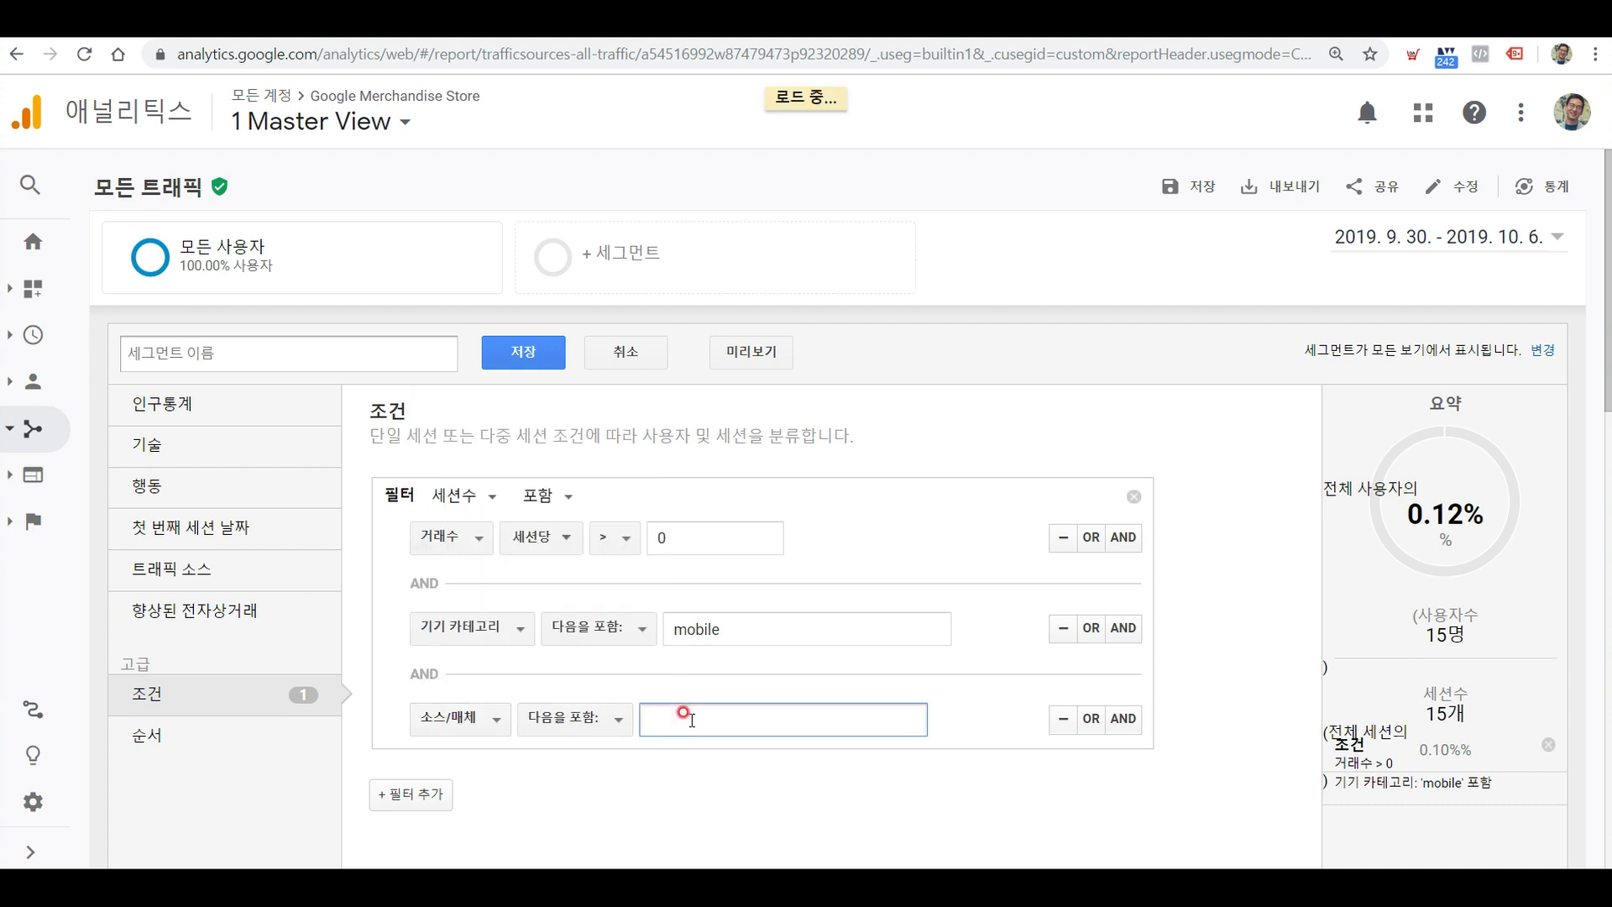
text(google)
key(Down)
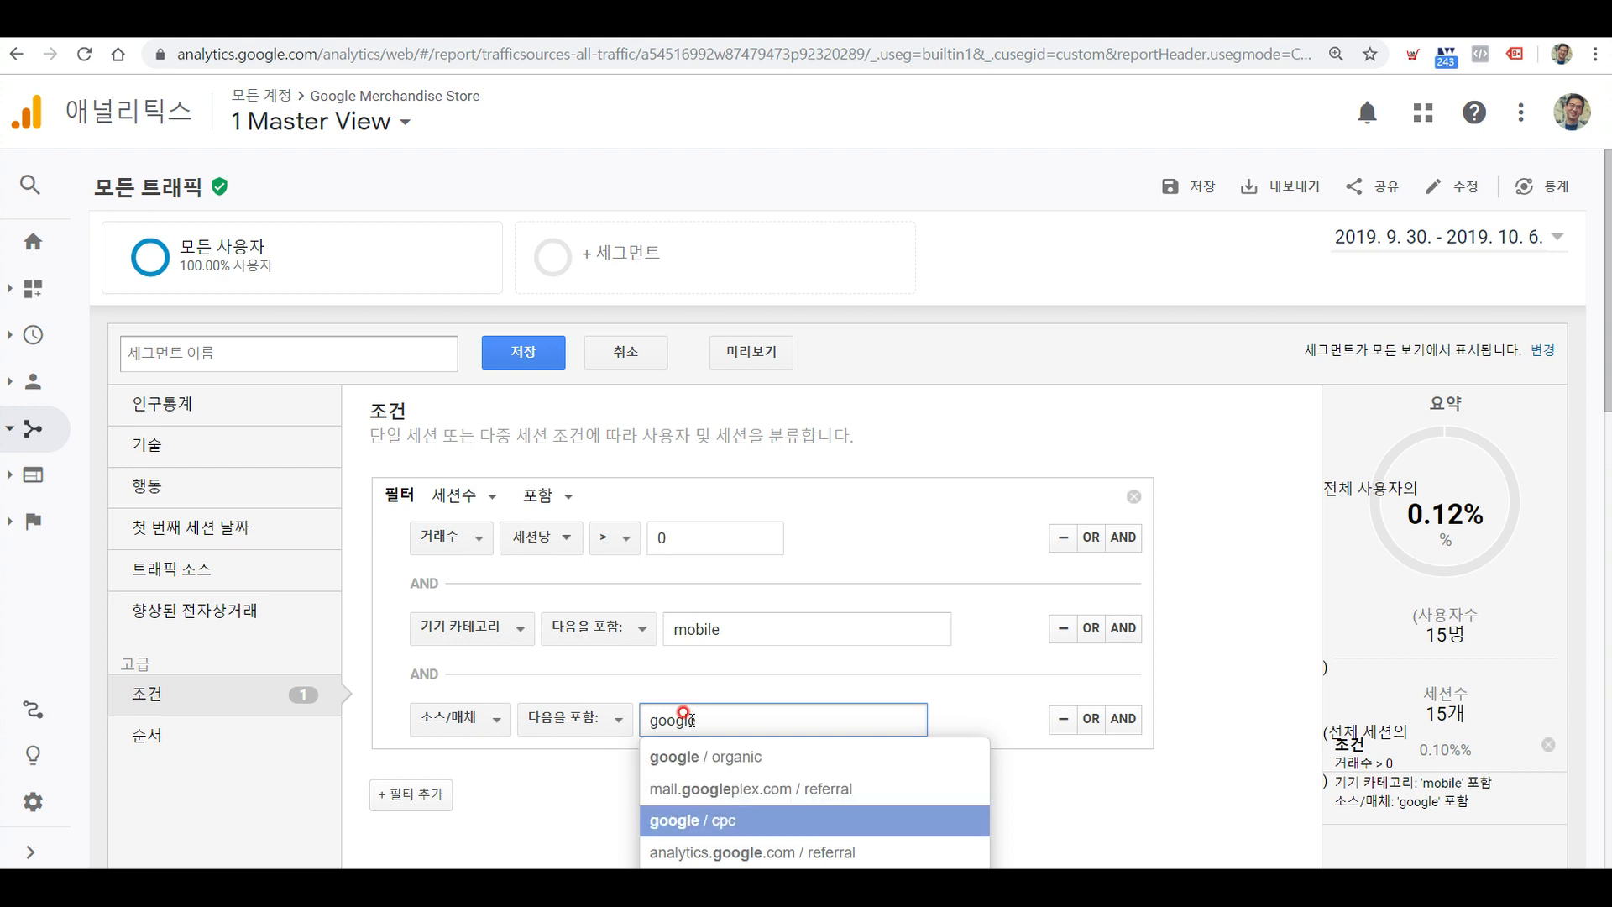
key(Down)
key(Return)
click(1057, 831)
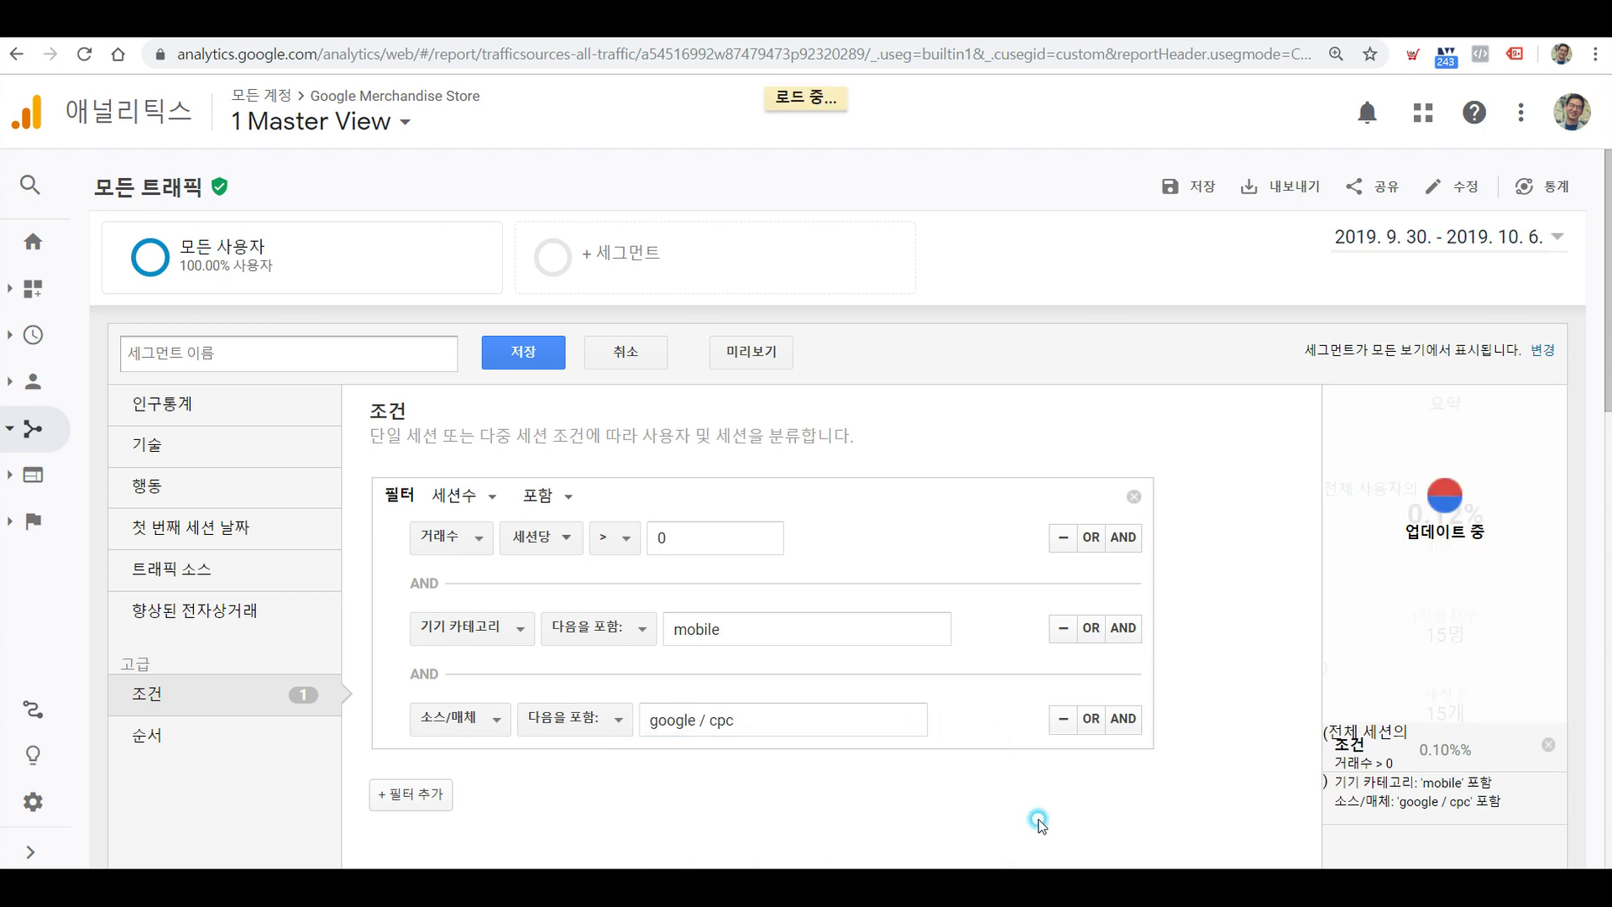
click(731, 707)
click(680, 621)
click(655, 538)
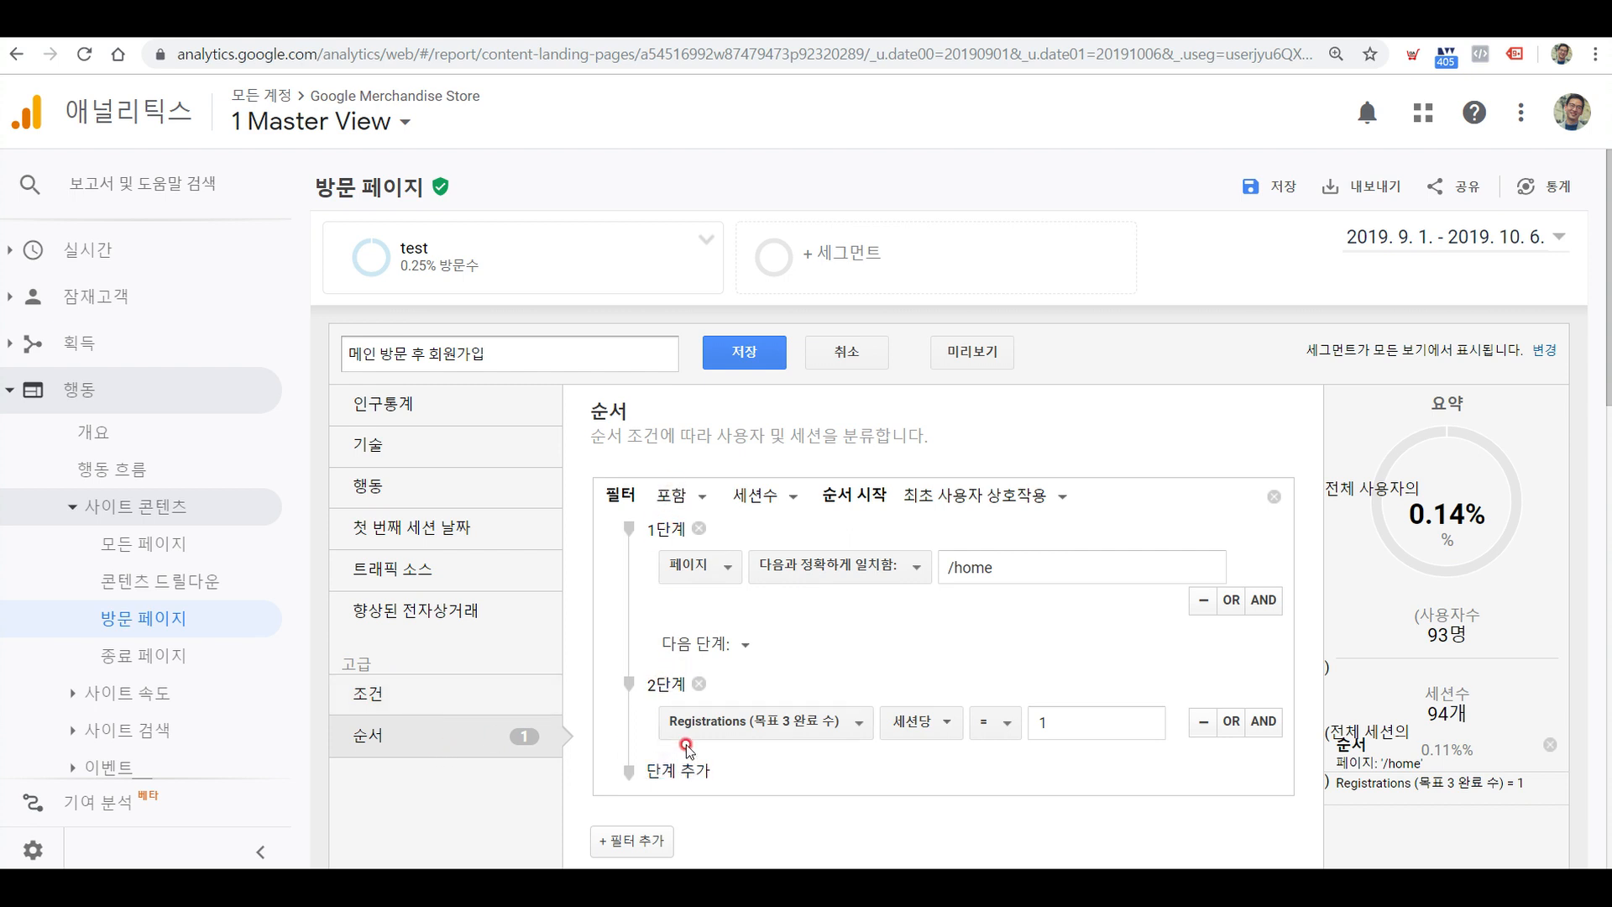
Try adding a third step to the 메인 방문 후 회원가입 sequence and remove it again.
scroll(706, 669, down, 2)
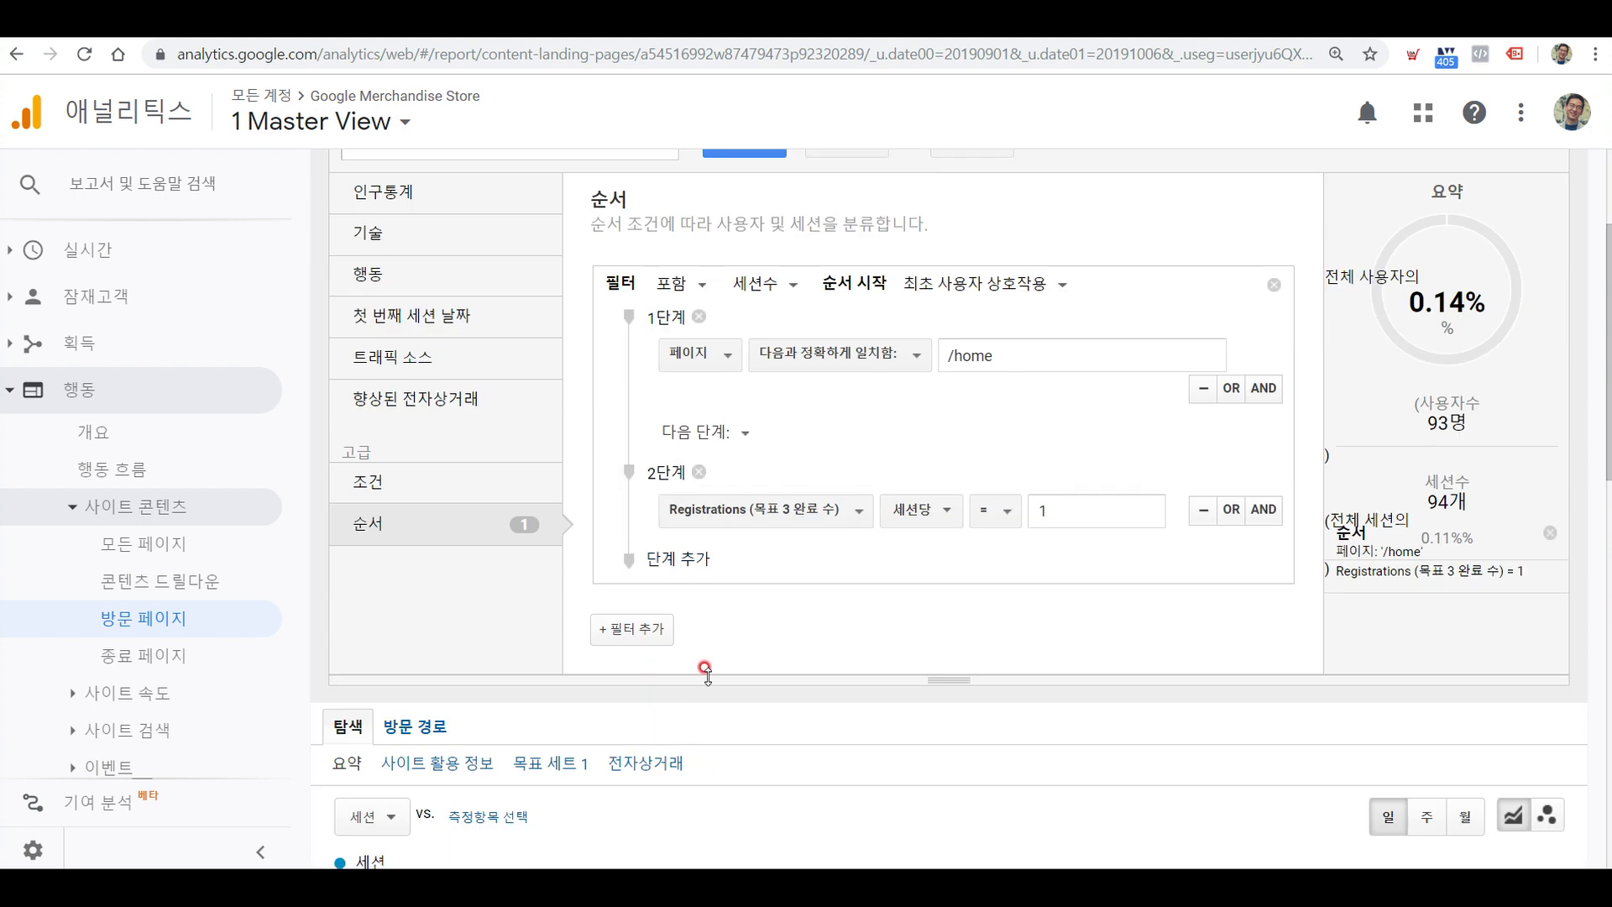
click(695, 560)
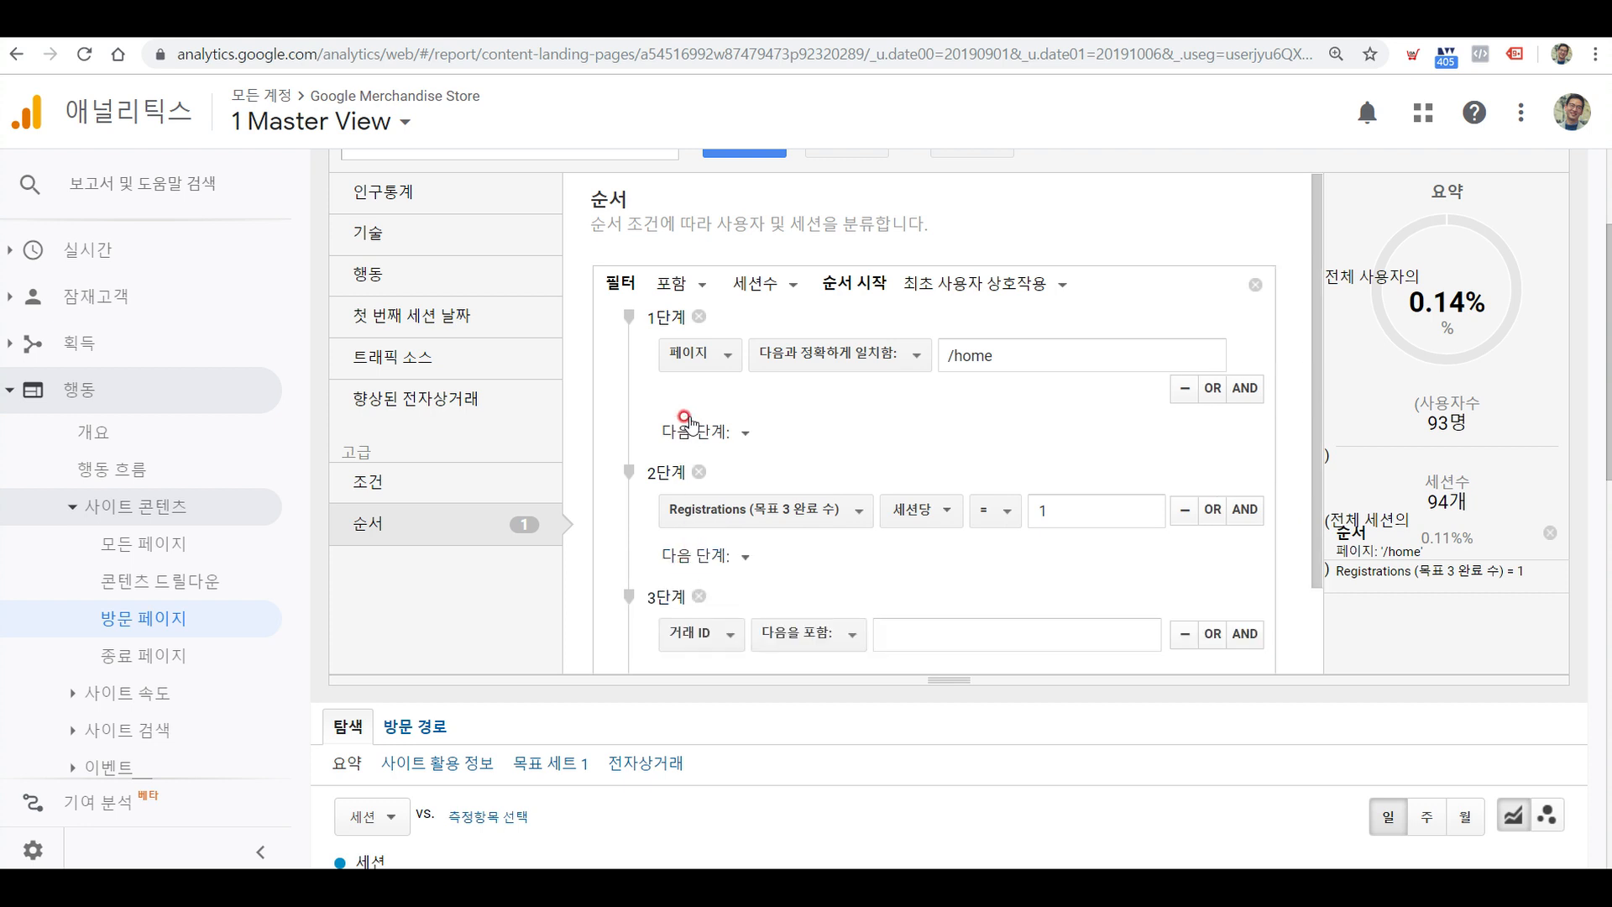
click(698, 597)
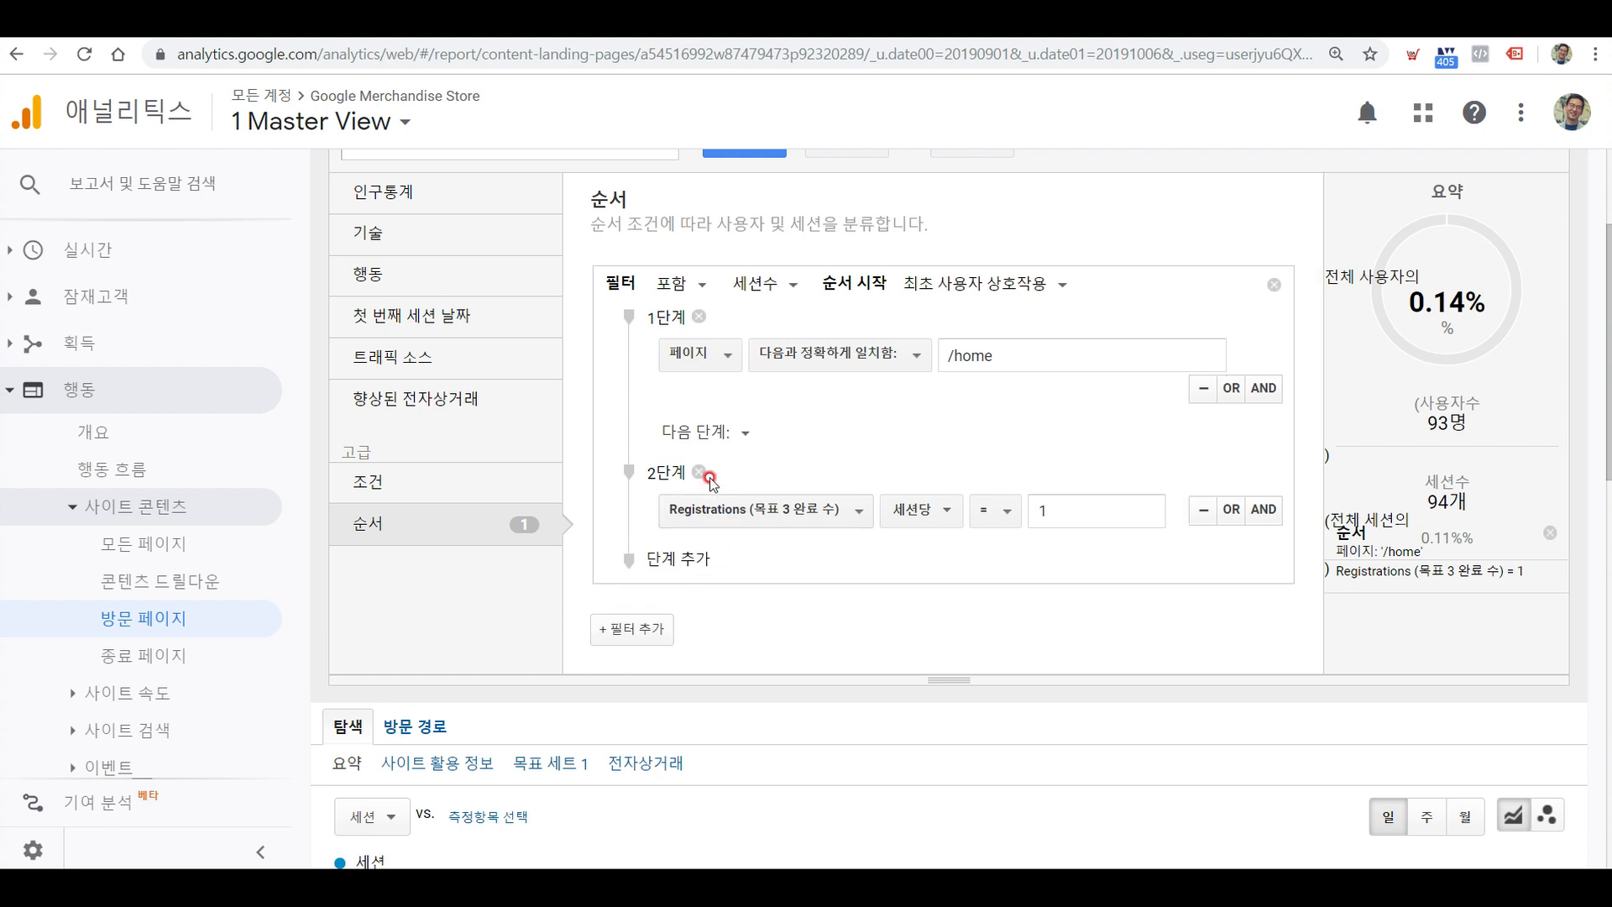
Examine the sequence filter's scope choices, its 순서 시작 choices and the page value in step 1.
click(758, 296)
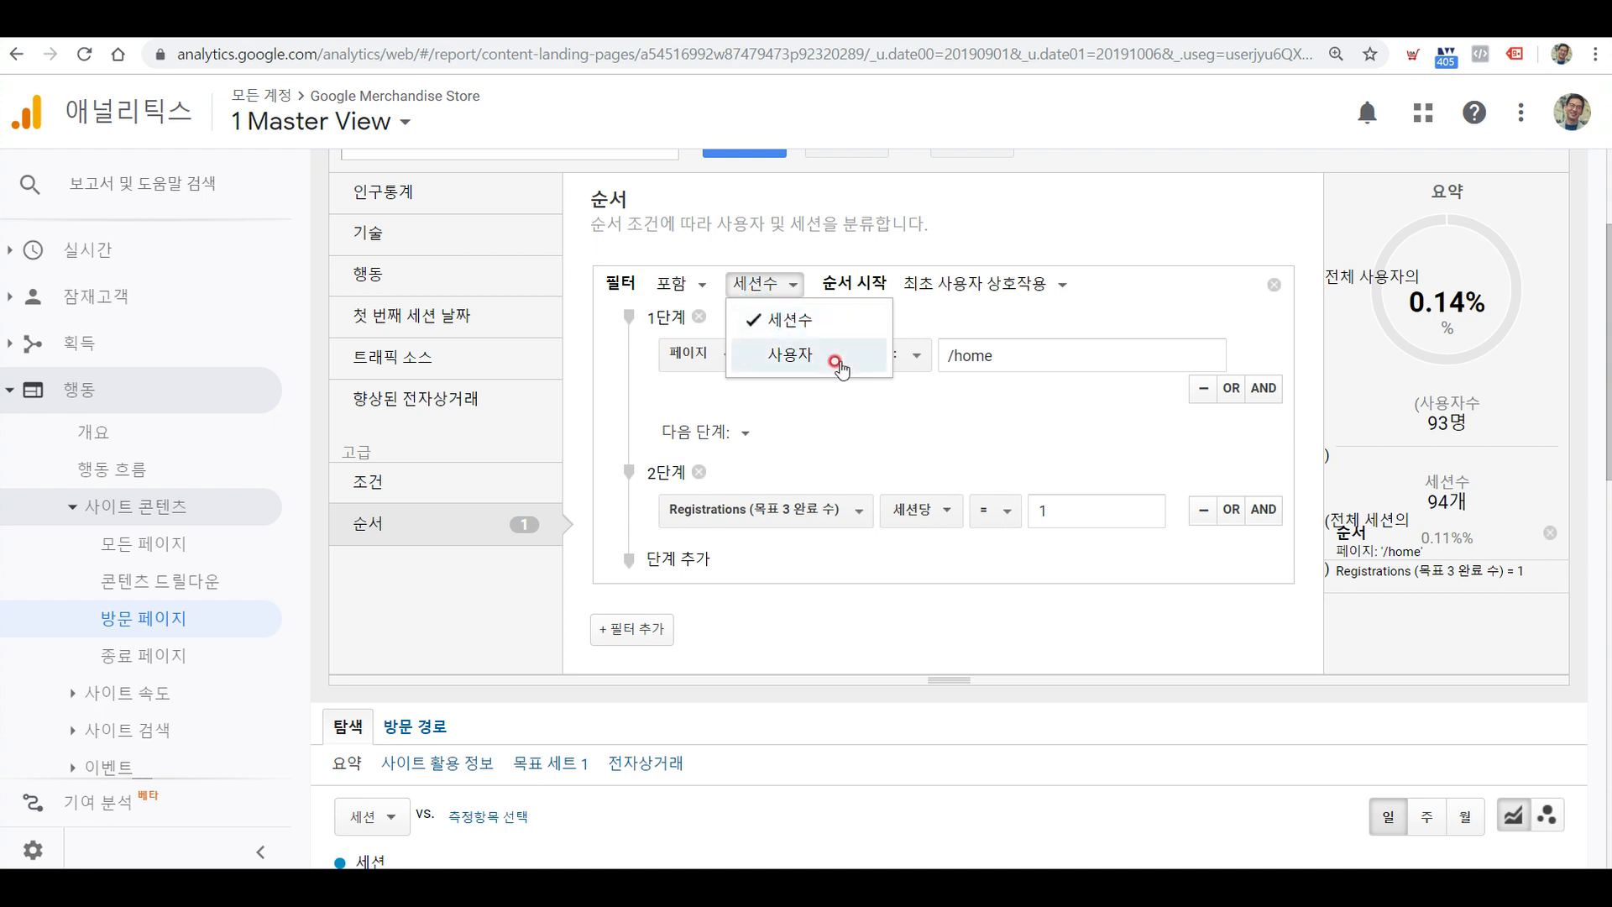
click(1008, 386)
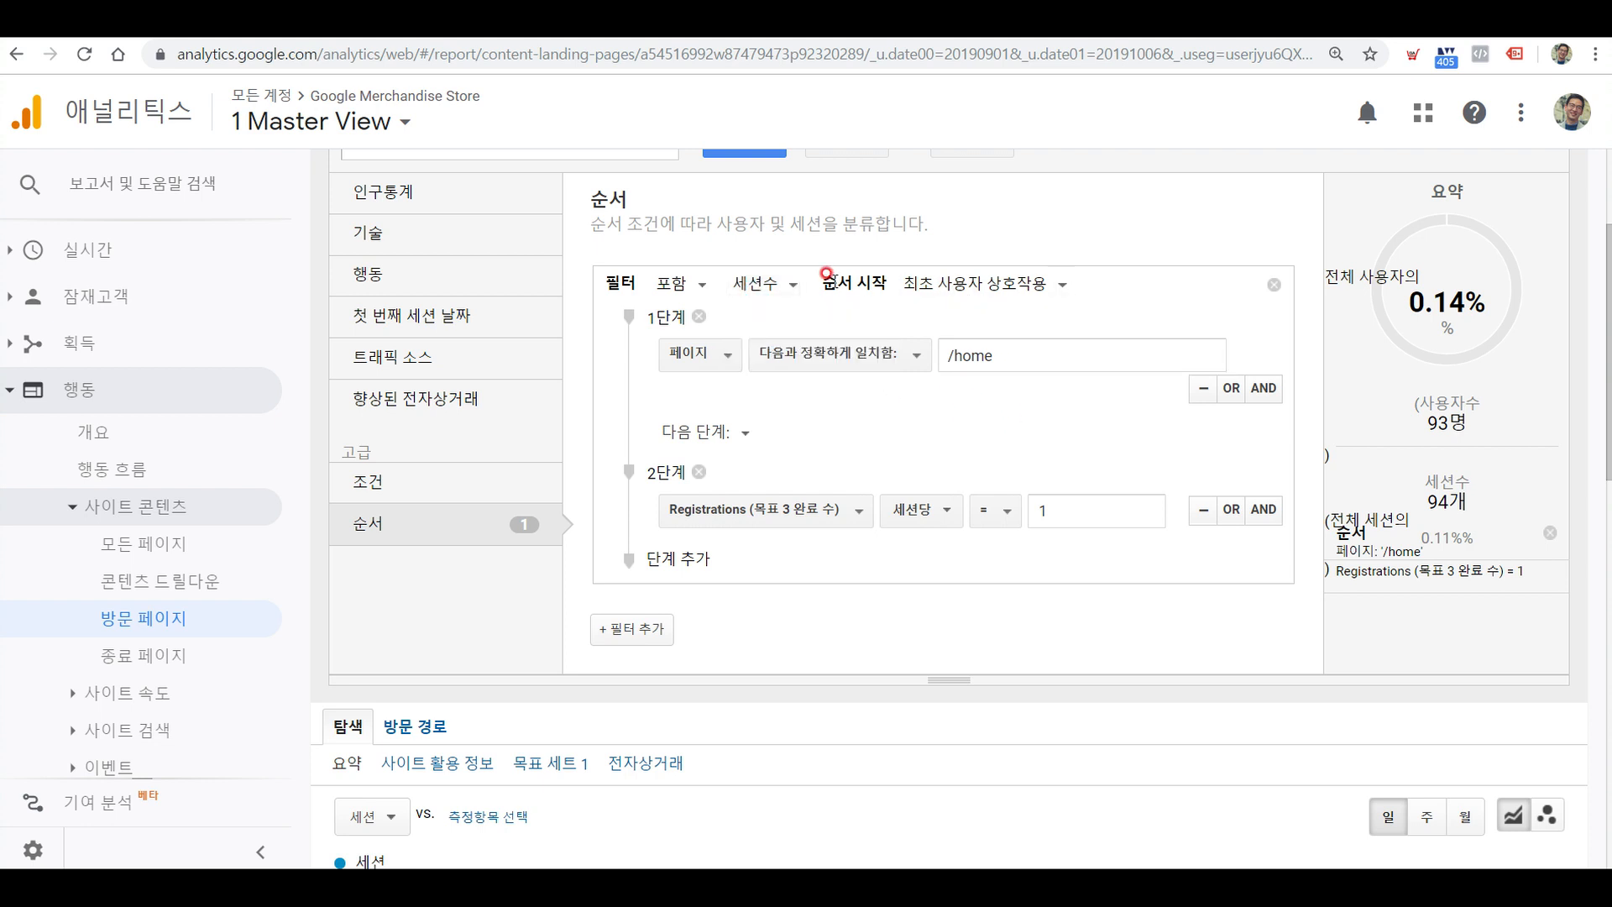
click(960, 290)
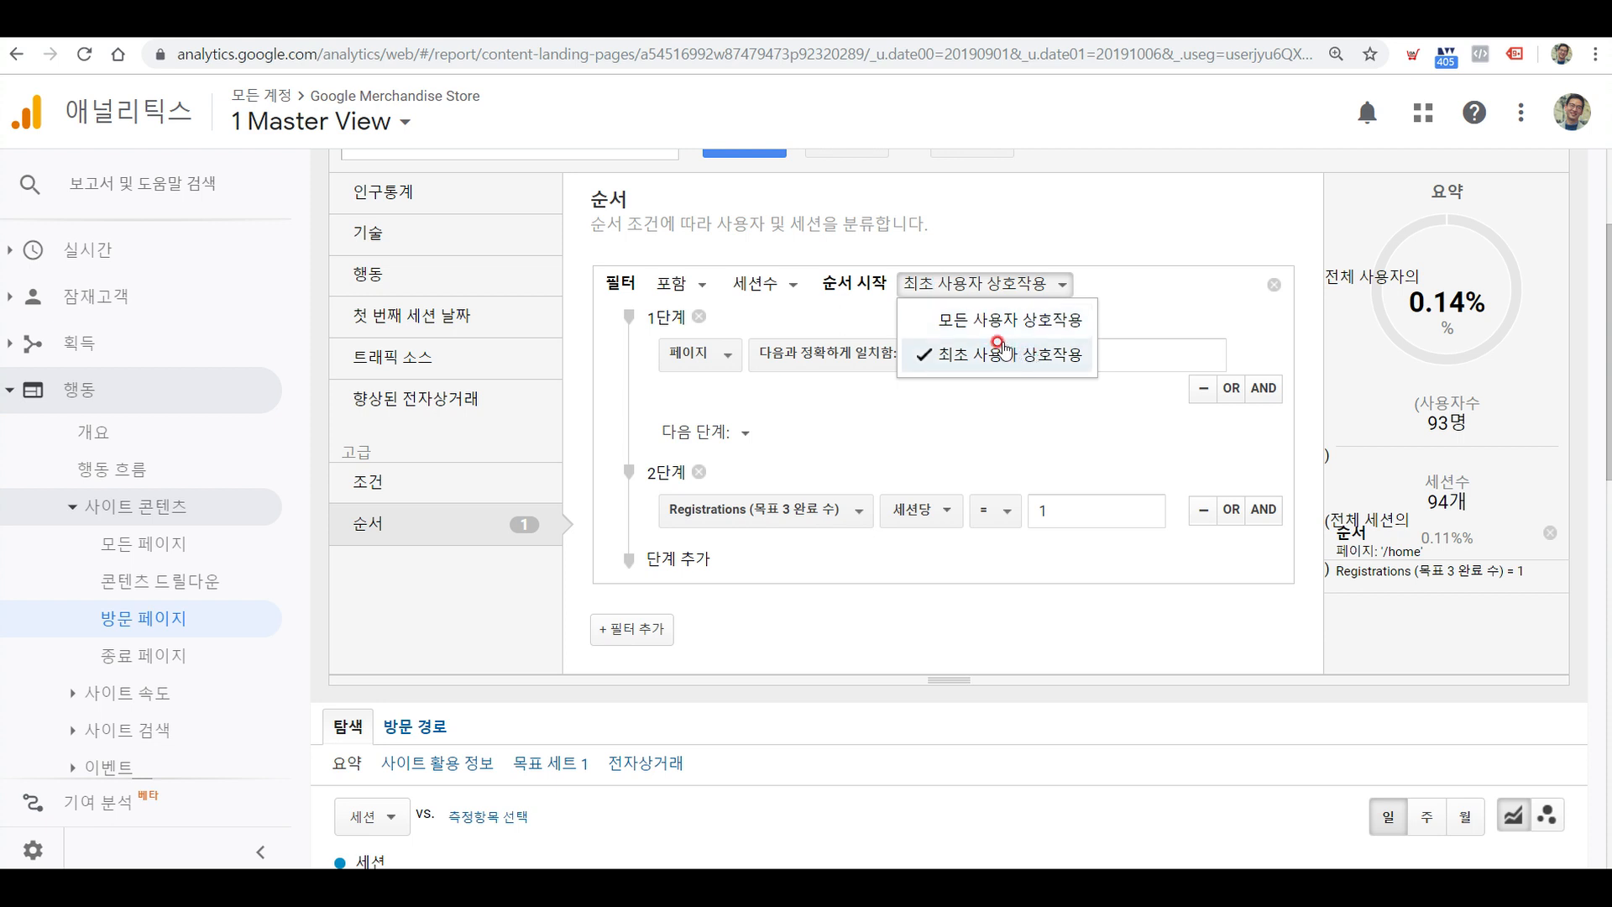
click(1015, 401)
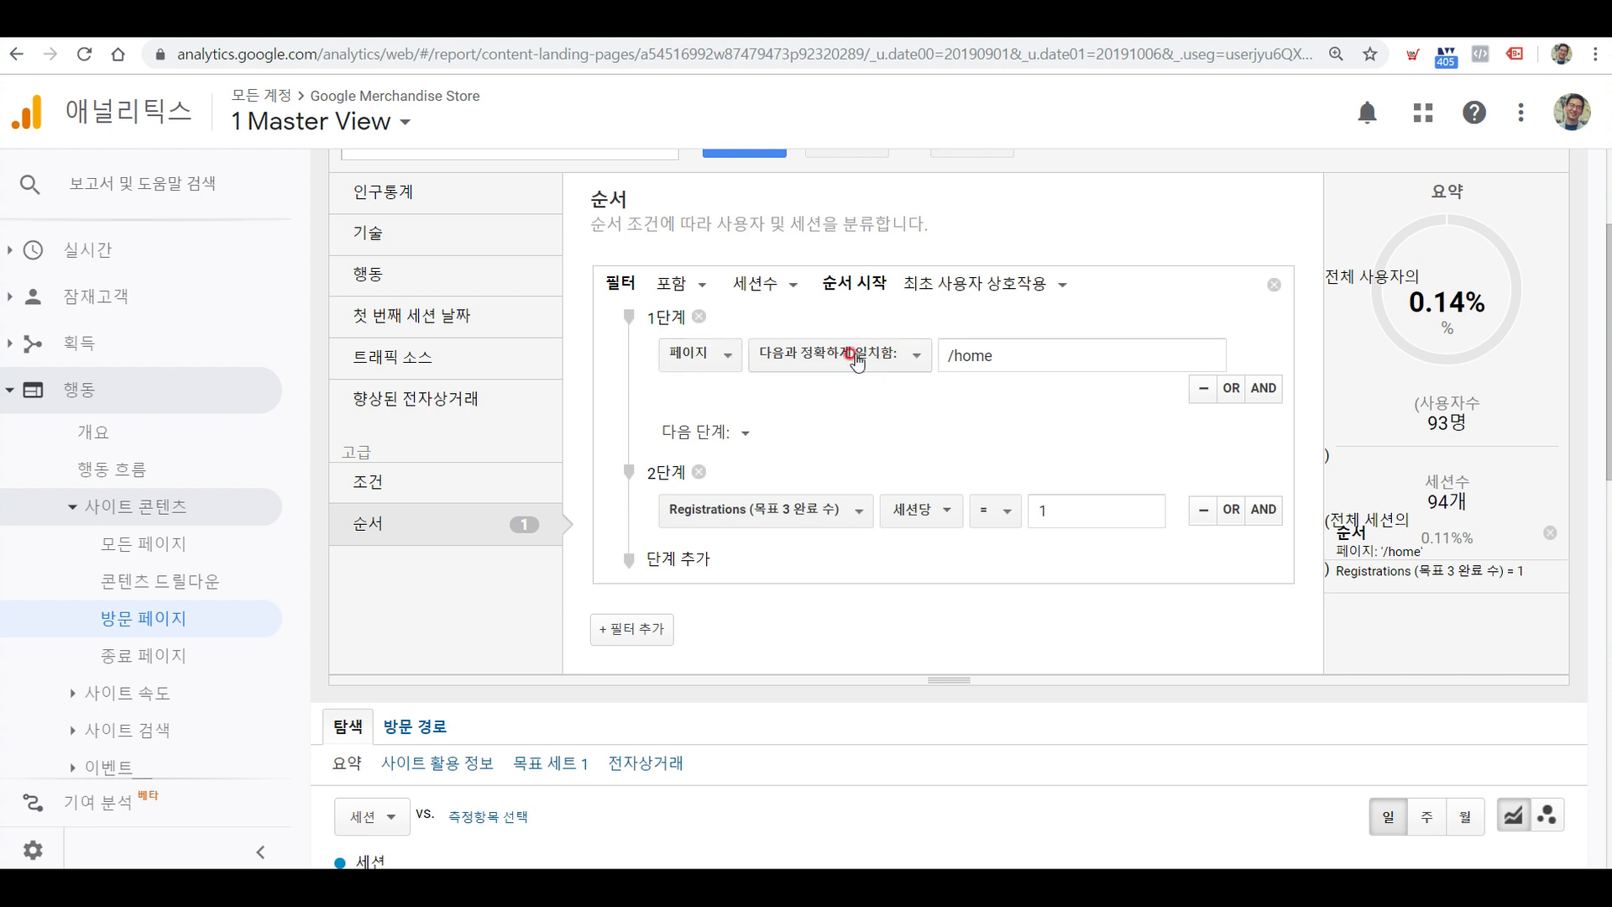
drag(1032, 357, 907, 353)
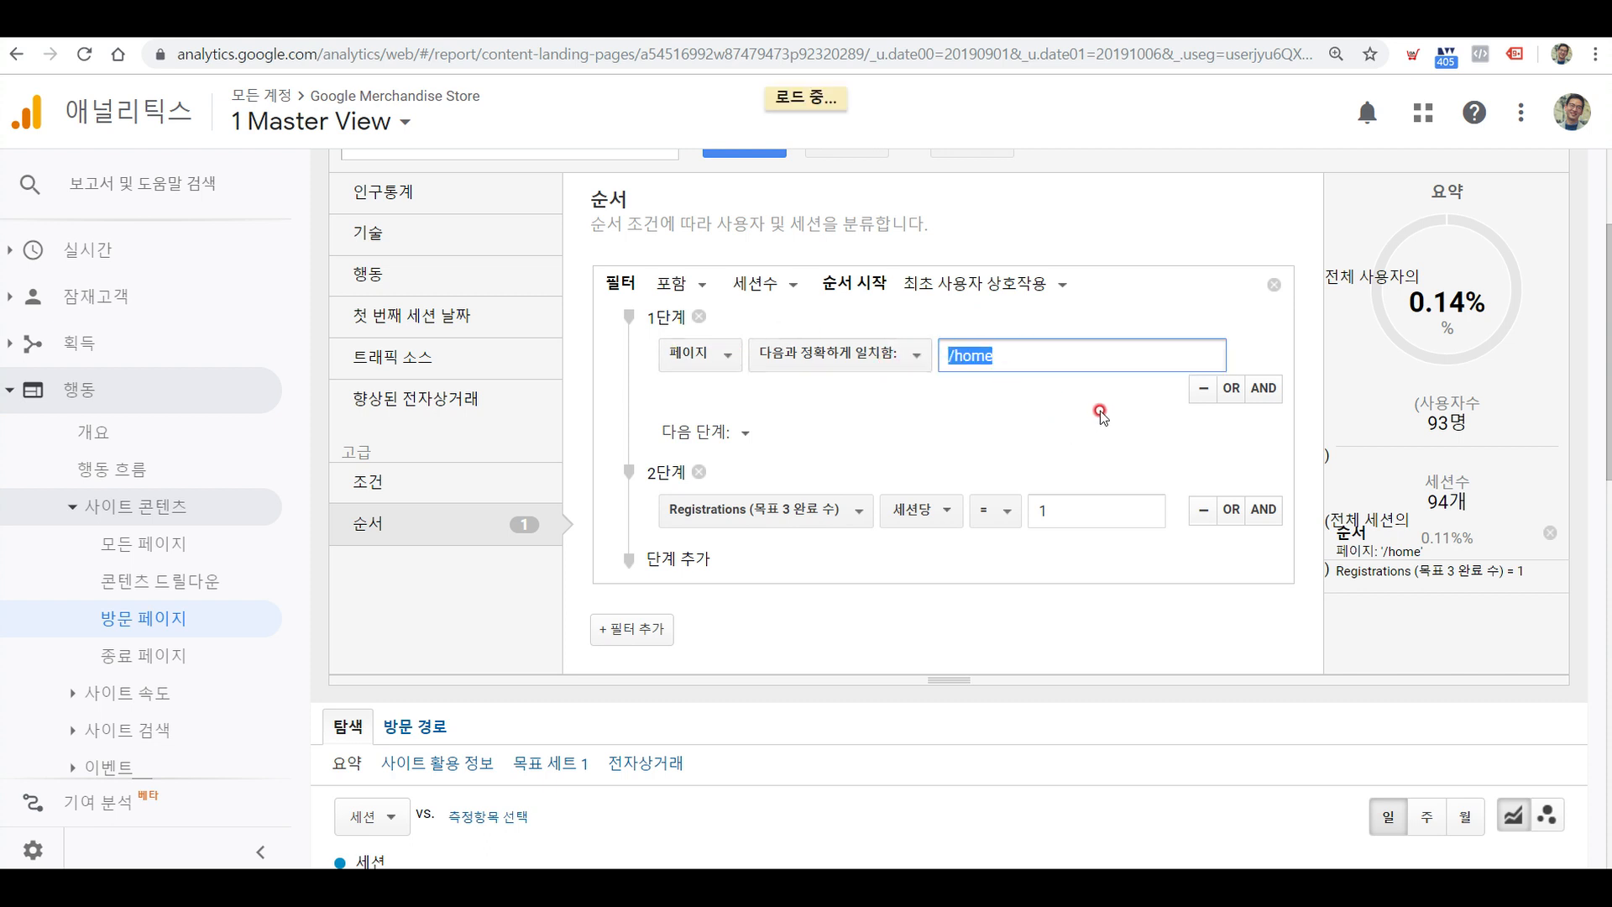
click(1143, 291)
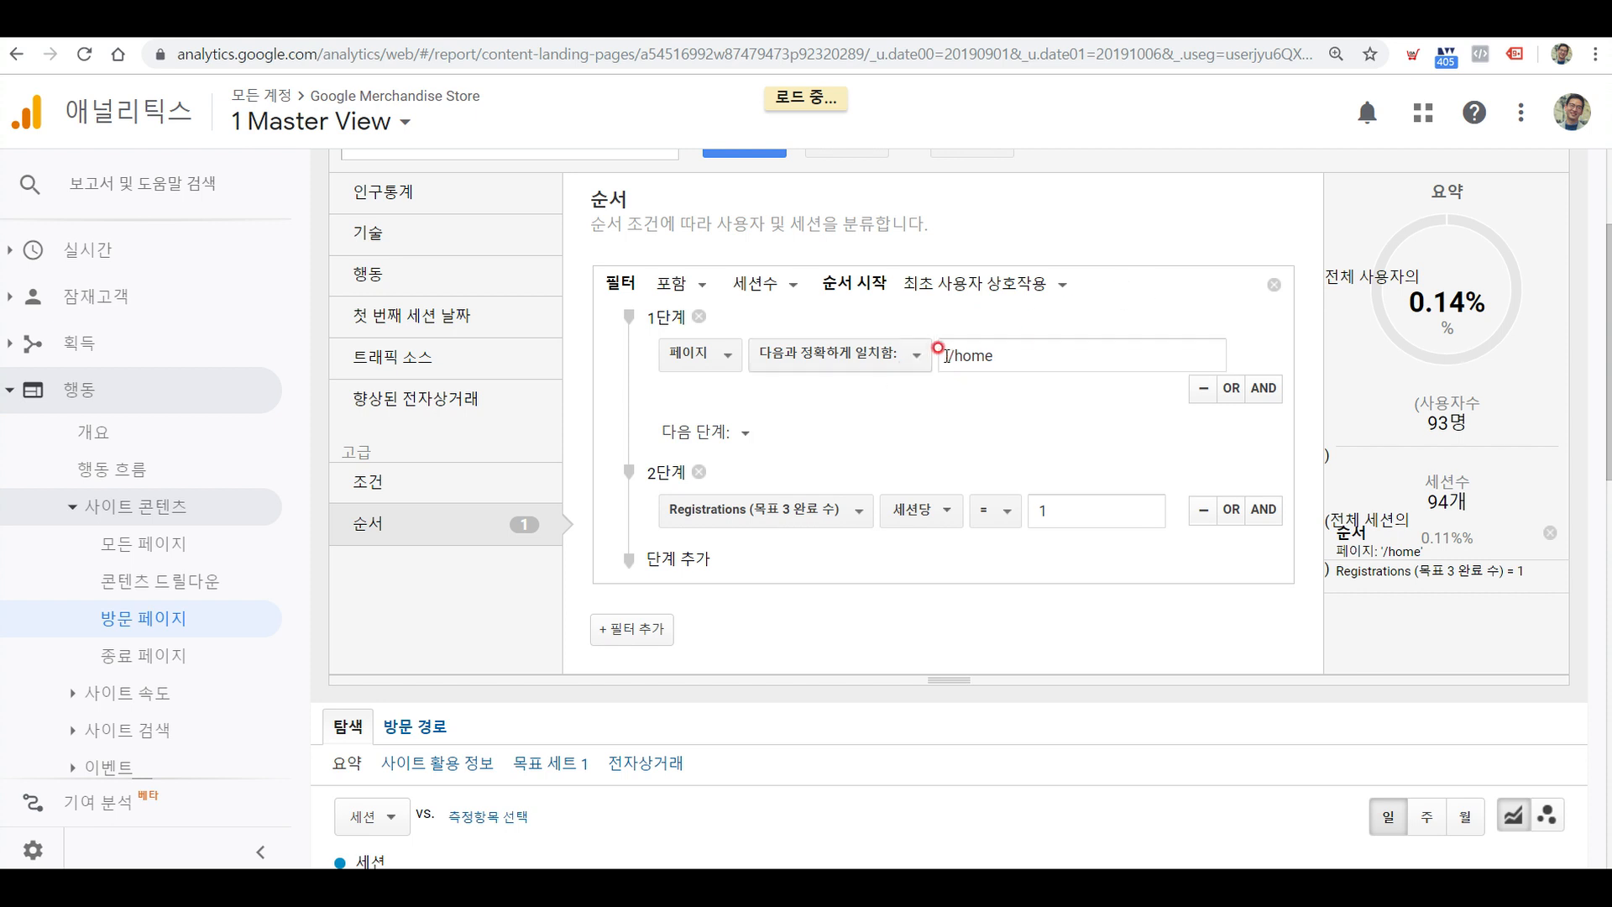
drag(1002, 347, 918, 349)
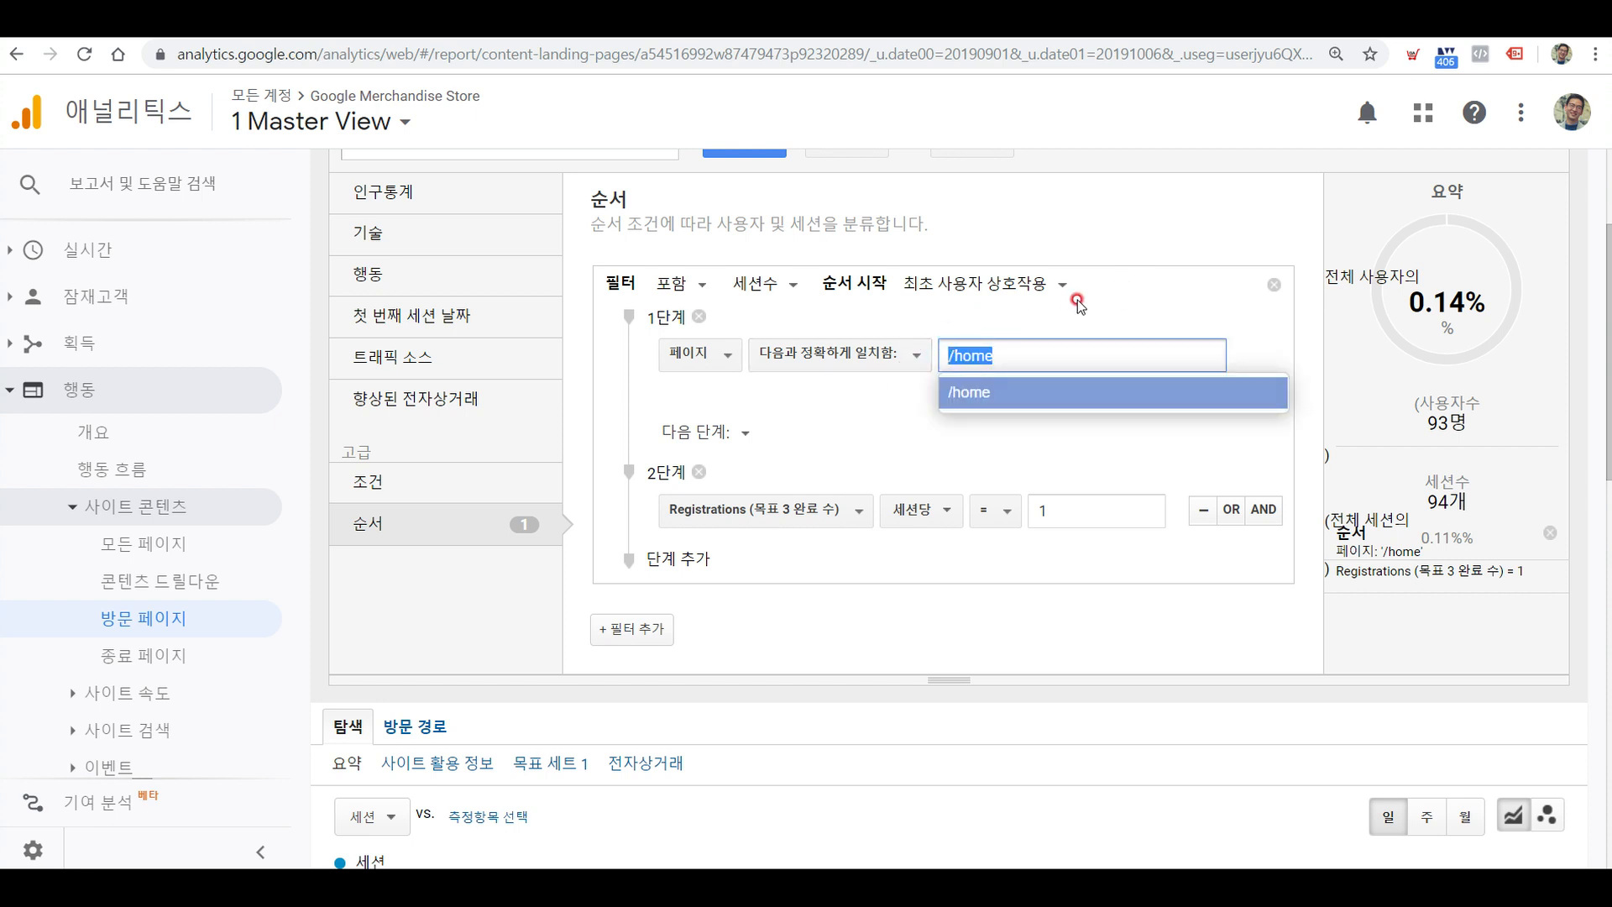
click(1100, 280)
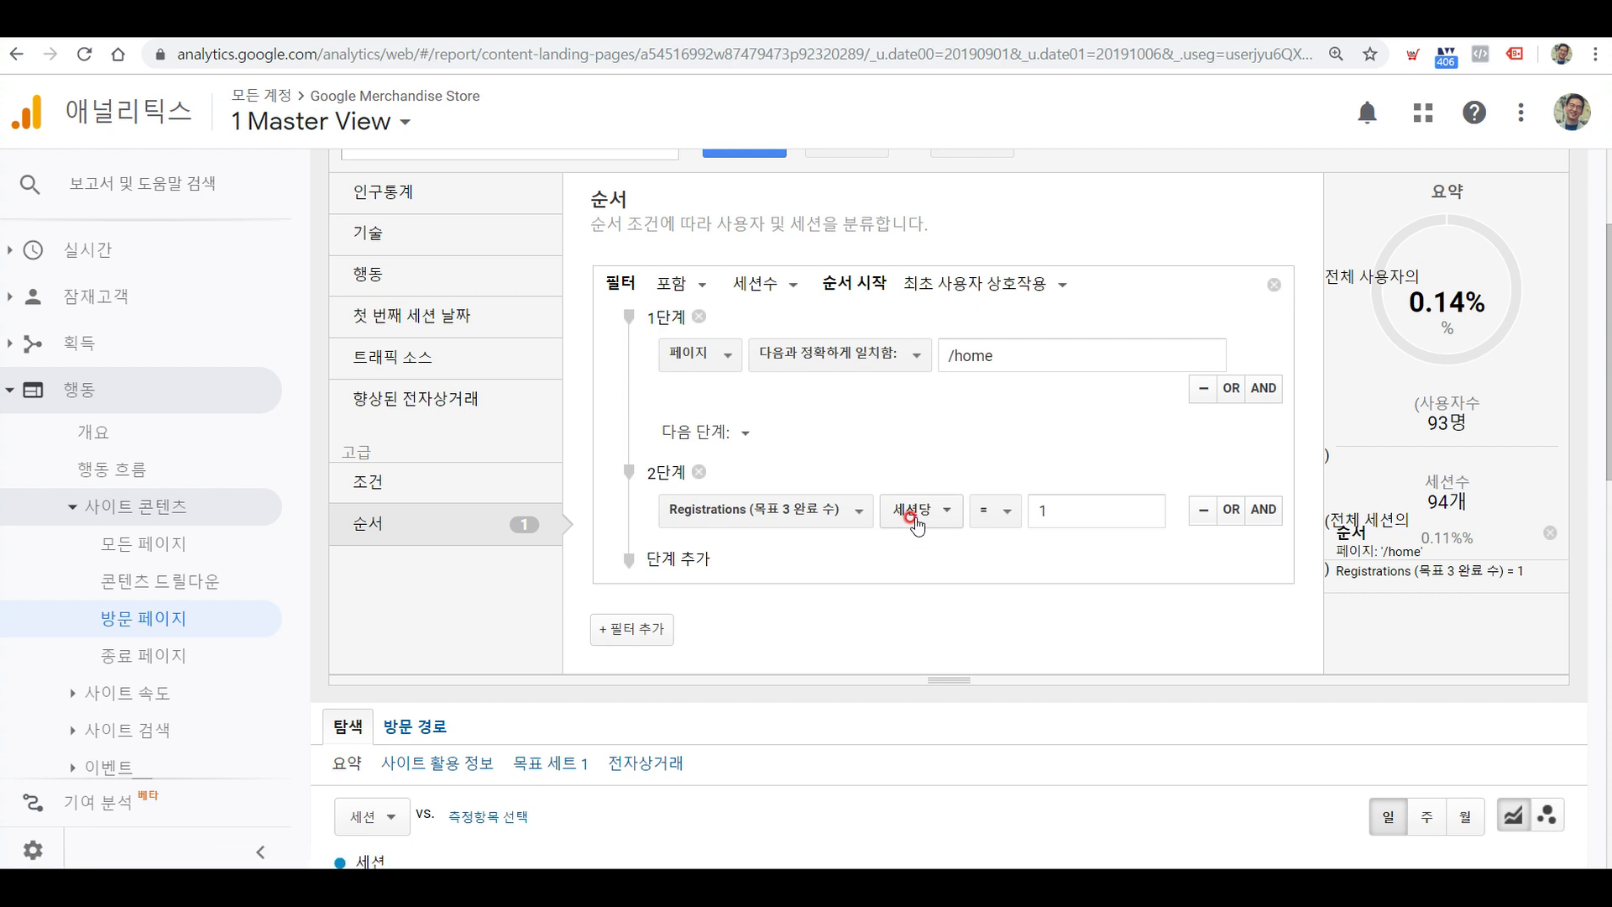
Compare the segment summary with 순서 시작 set to 모든 사용자 상호작용 and 최초 사용자 상호작용, leaving 최초 사용자 상호작용 selected.
scroll(1019, 547, up, 1)
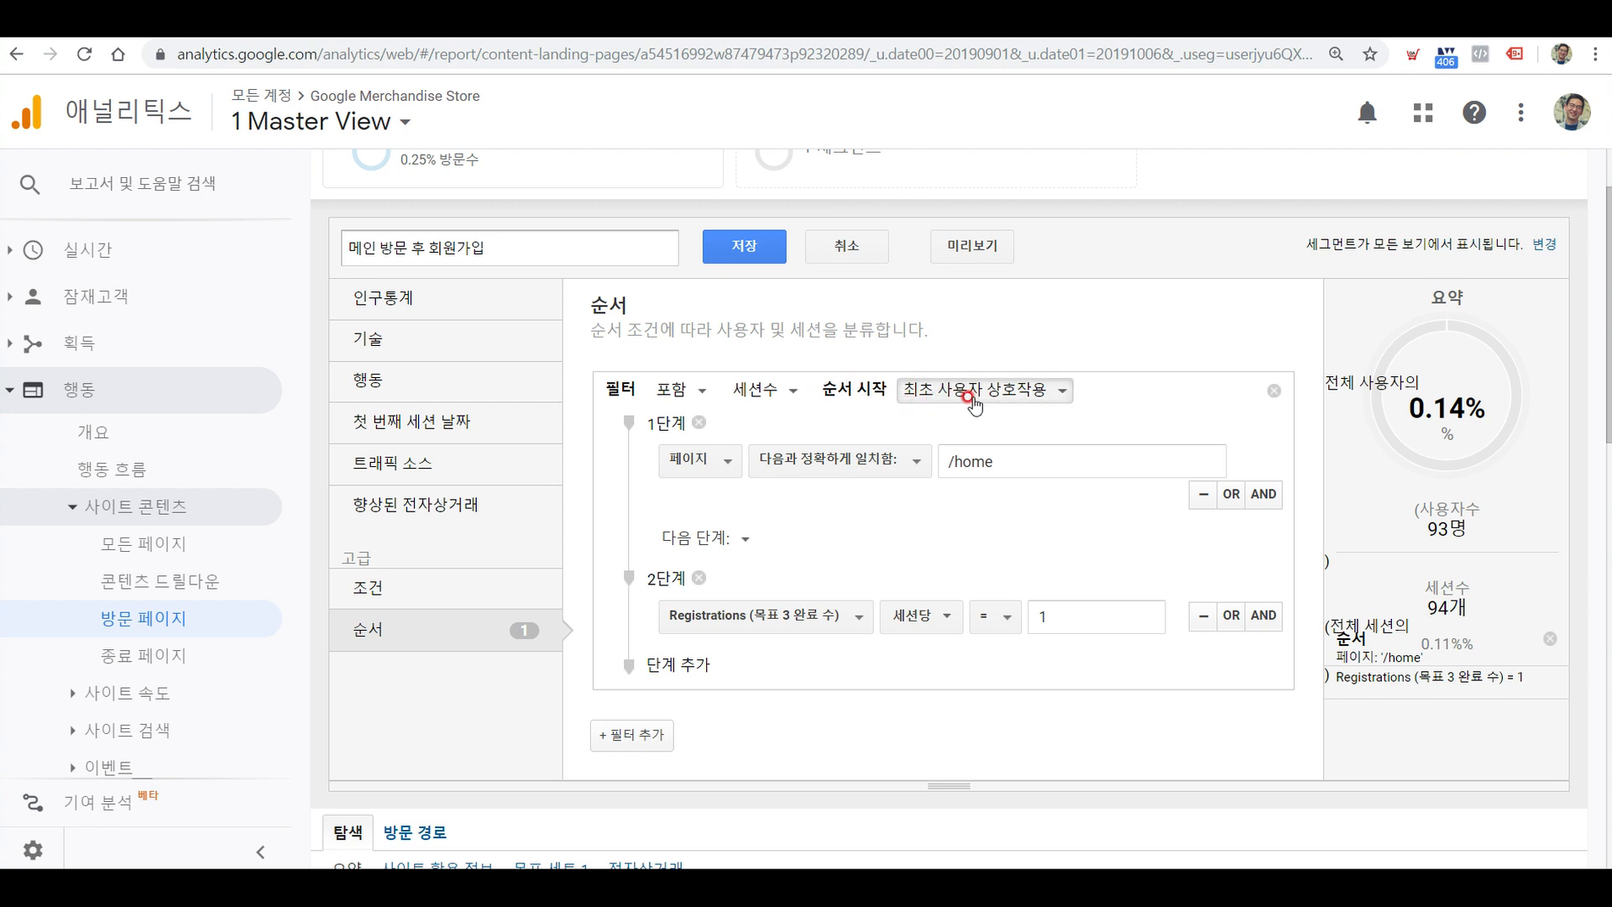
click(1001, 400)
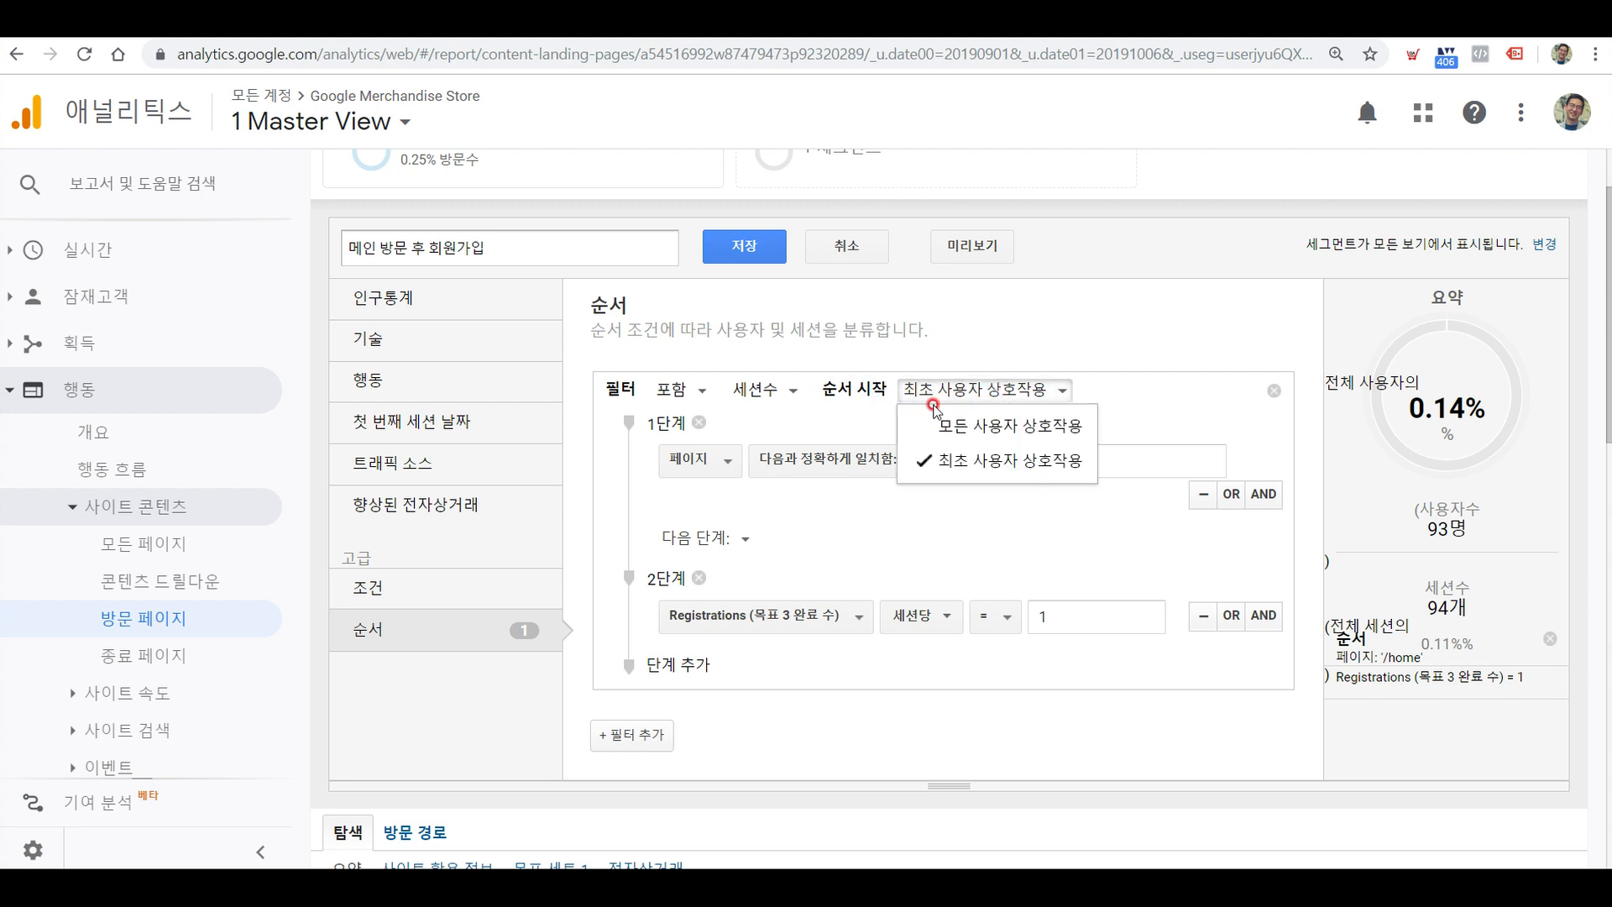
click(1014, 430)
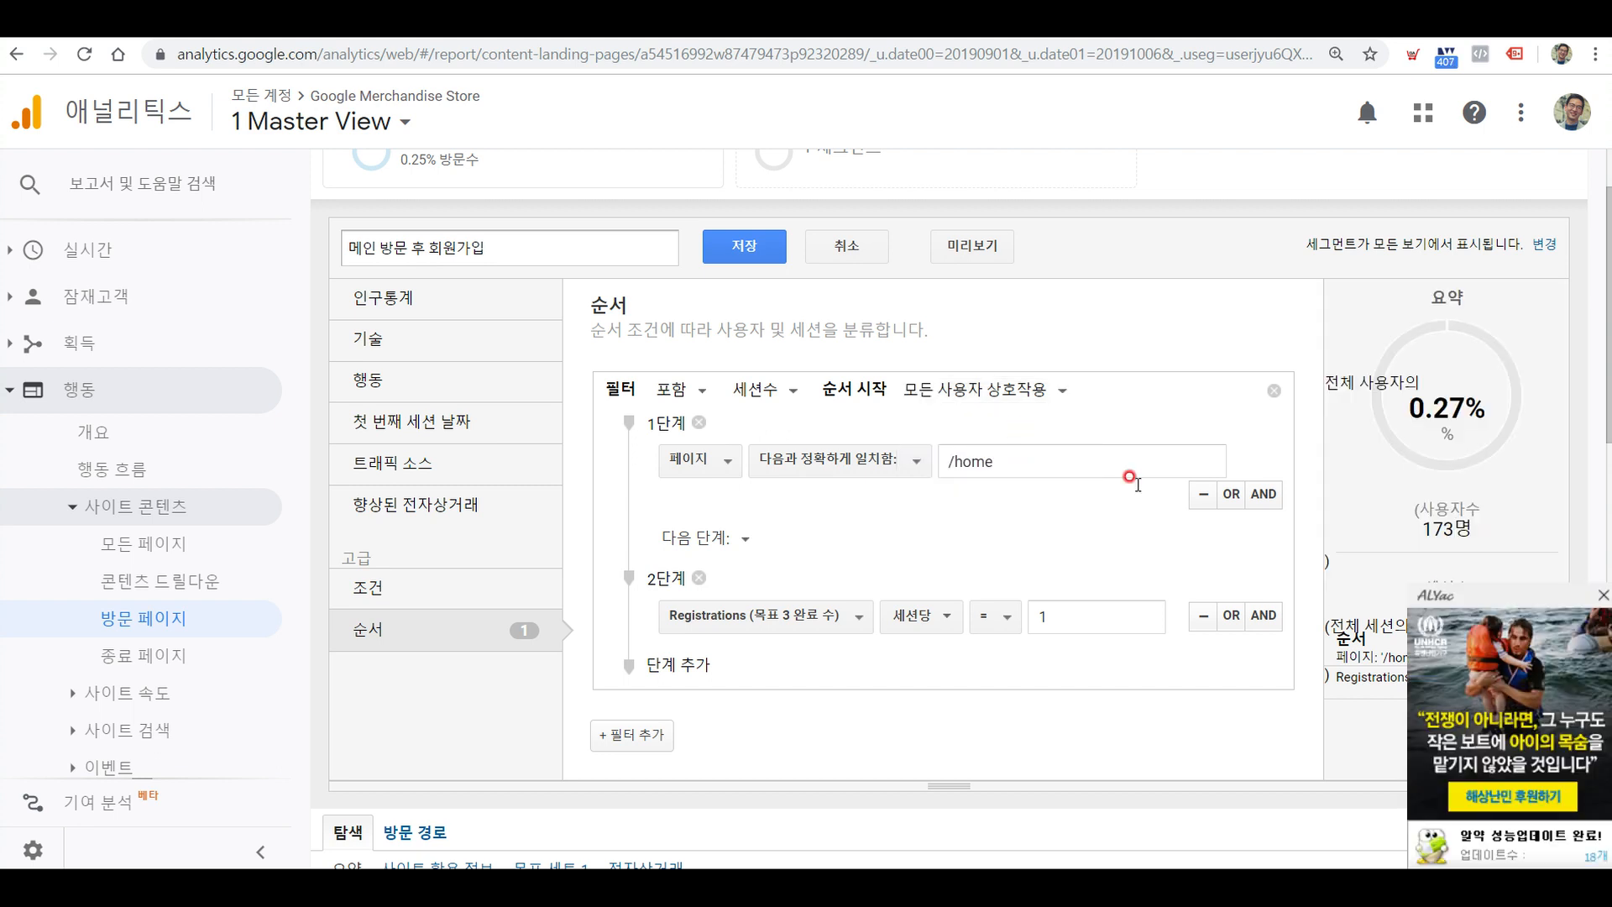
click(1601, 595)
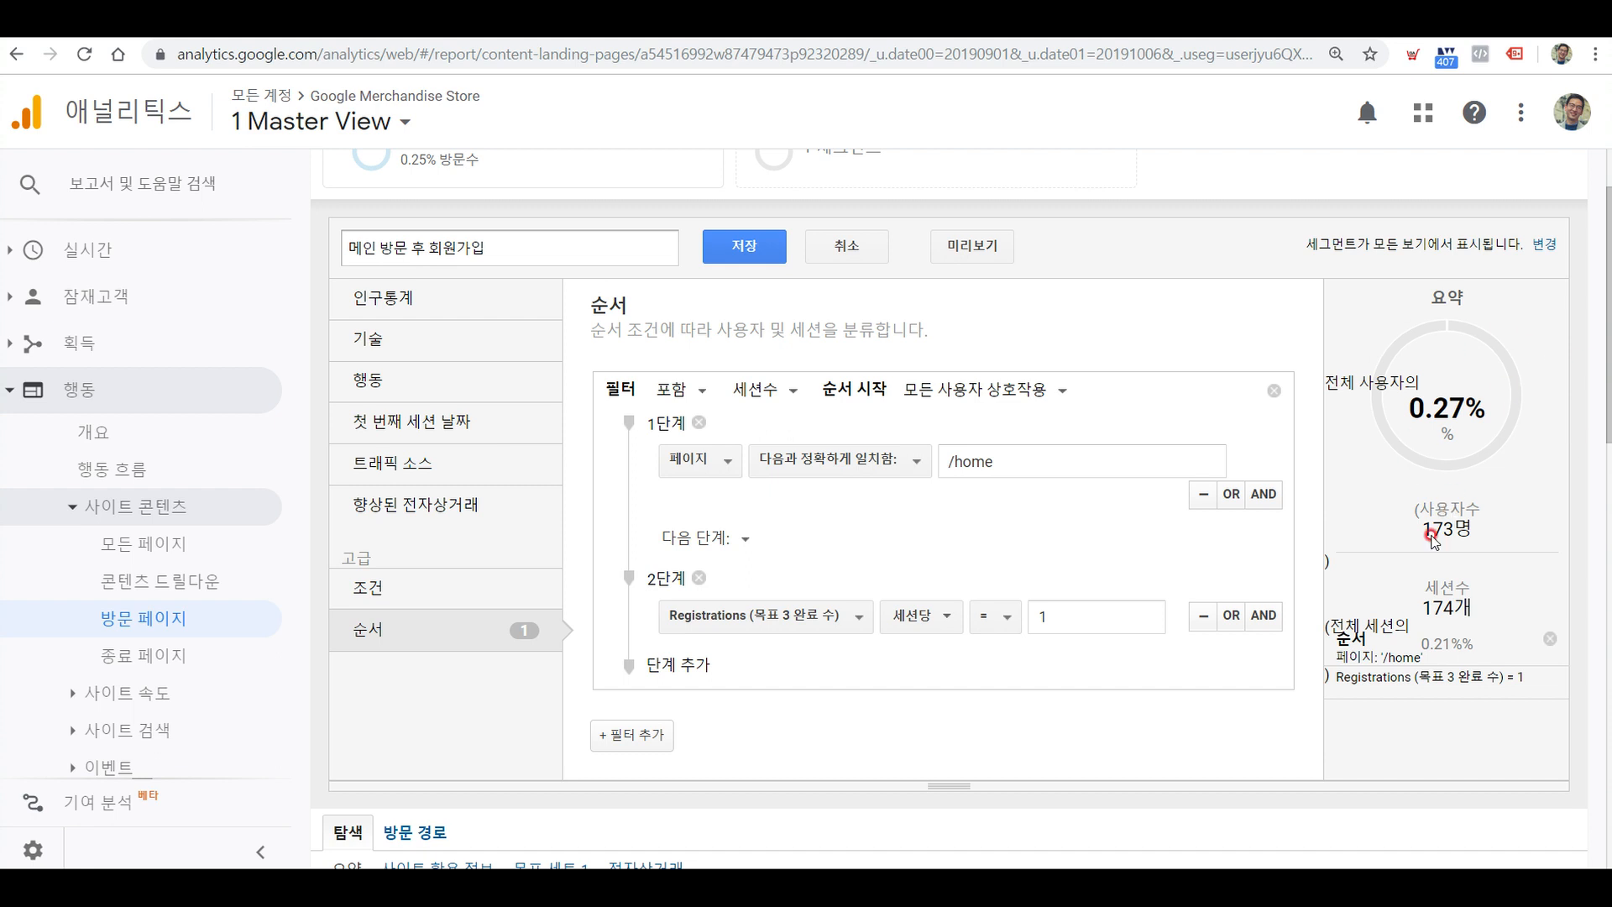
click(989, 391)
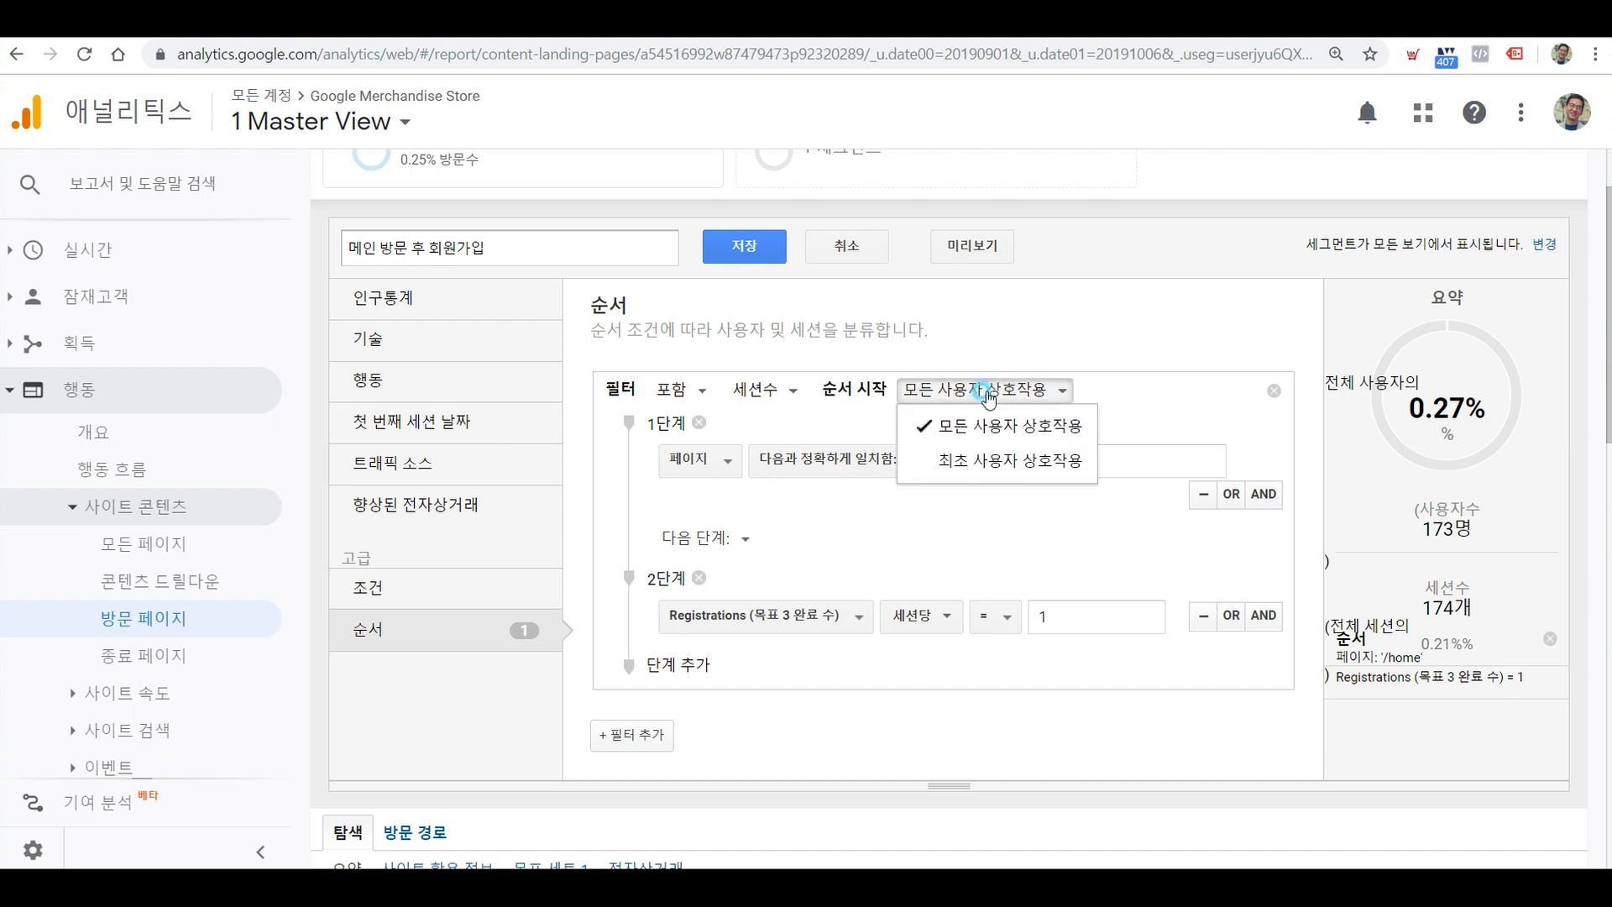
click(980, 450)
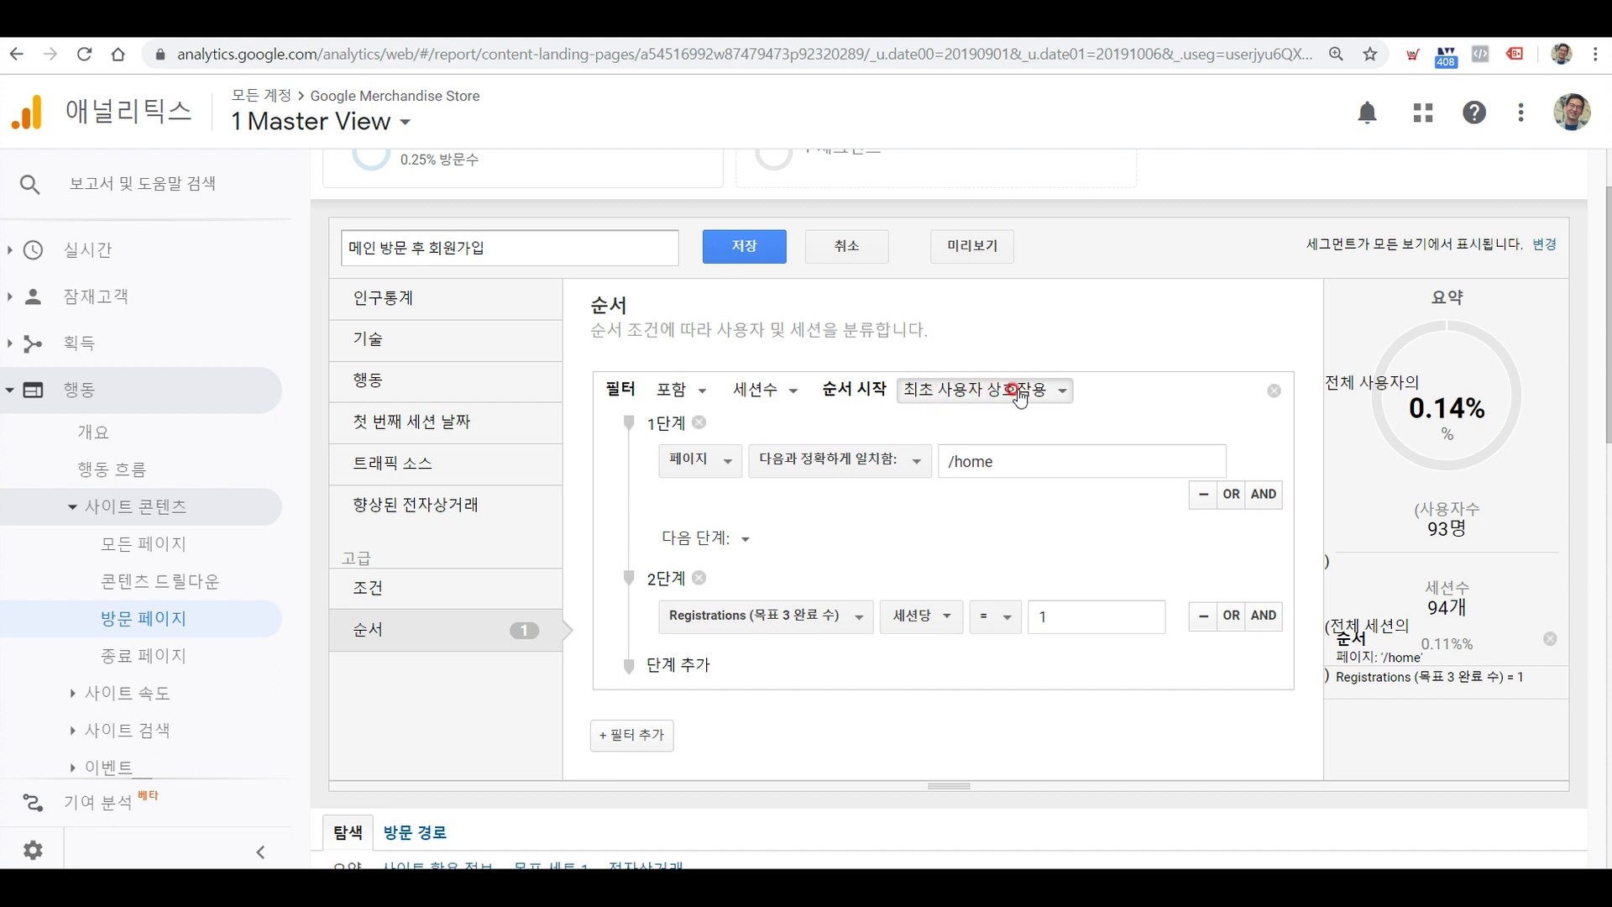
click(944, 391)
click(961, 453)
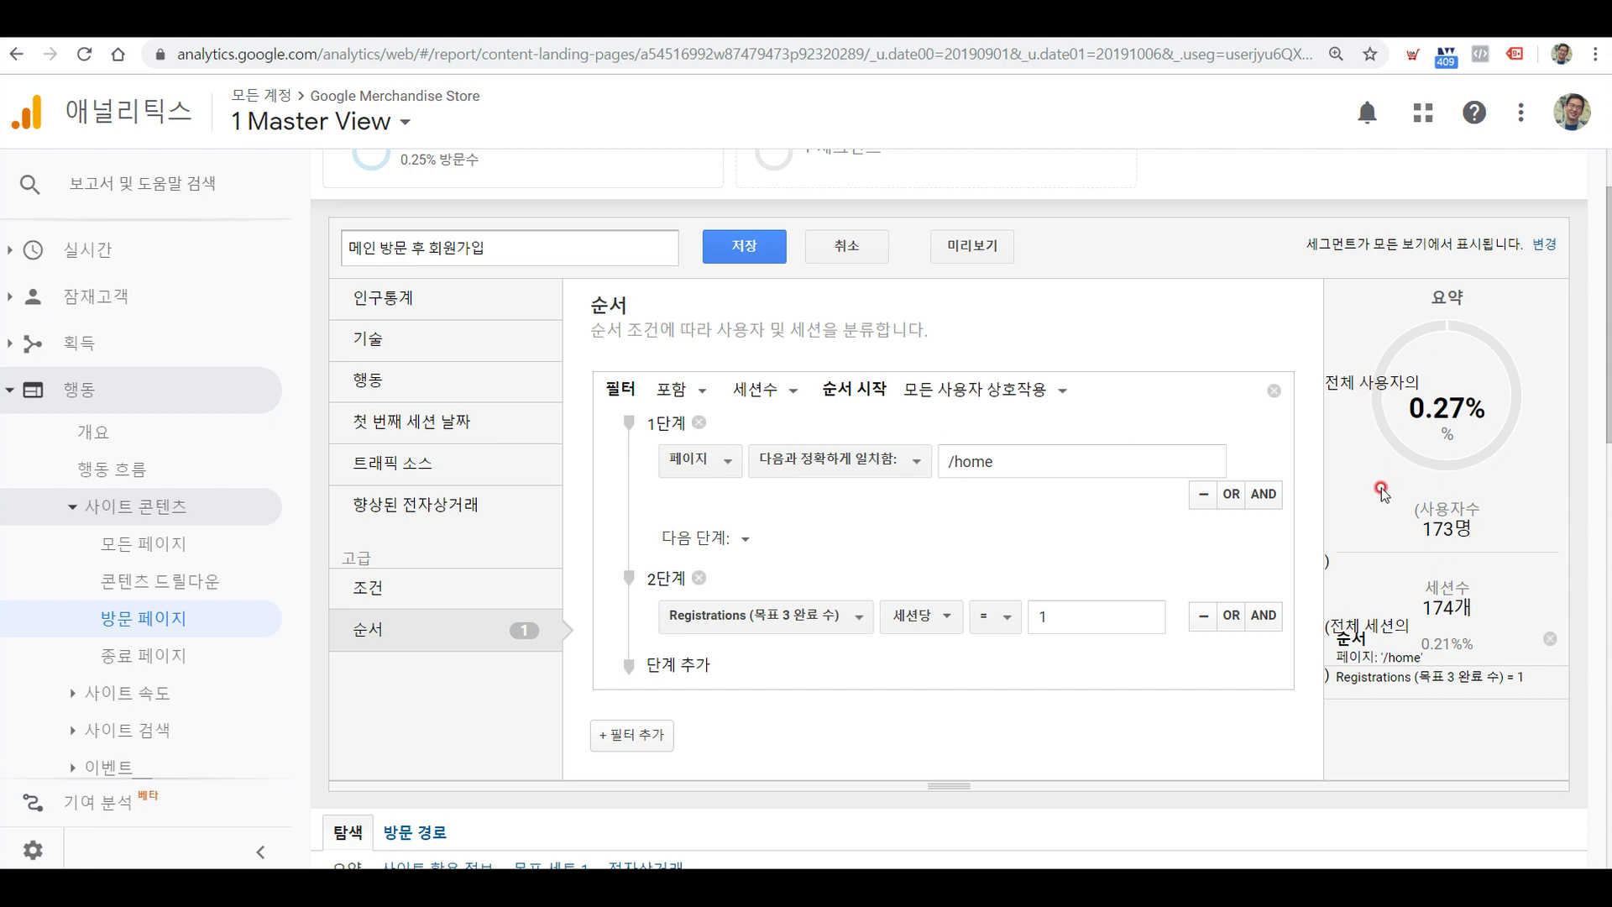
click(1032, 382)
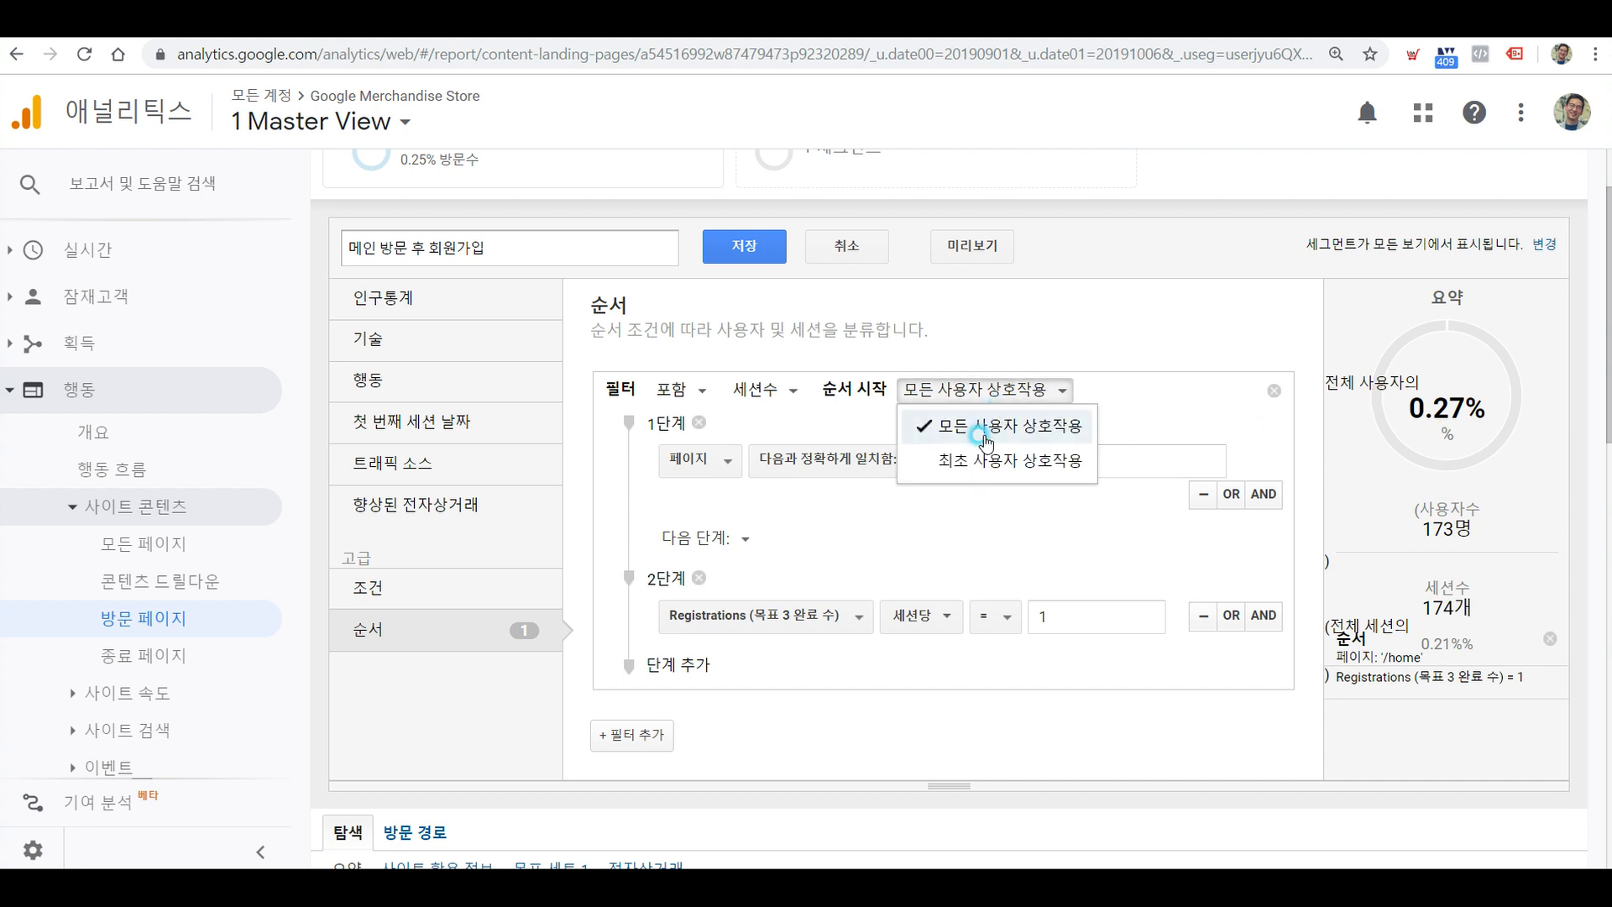
click(979, 453)
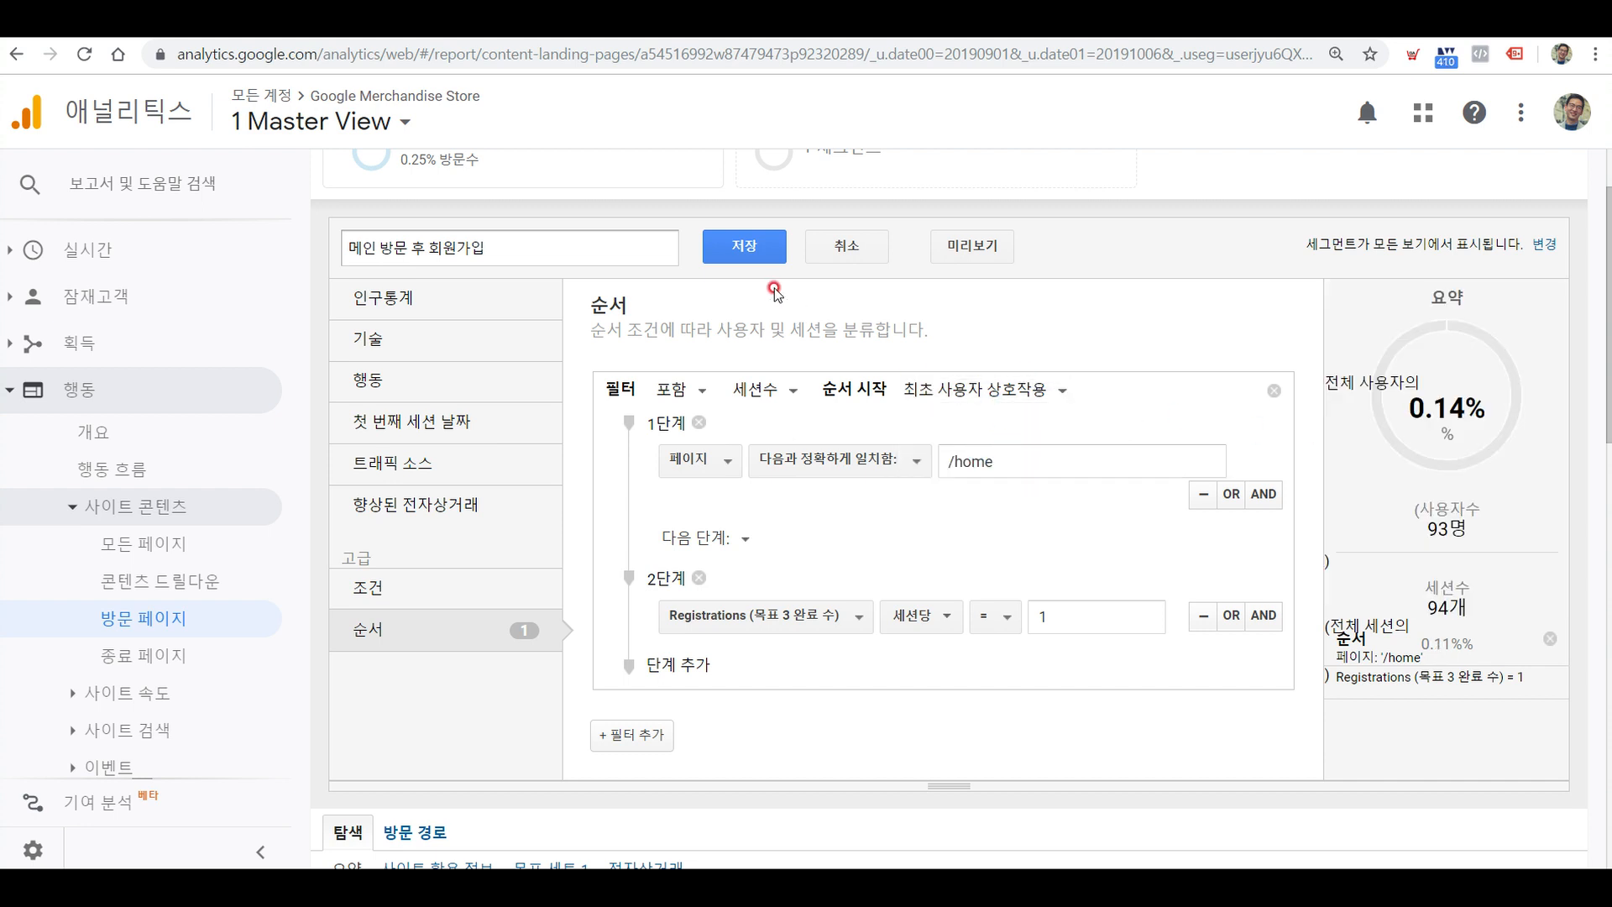
Save the 메인 방문 후 회원가입 segment and review the 방문 페이지 report's landing page table.
click(742, 249)
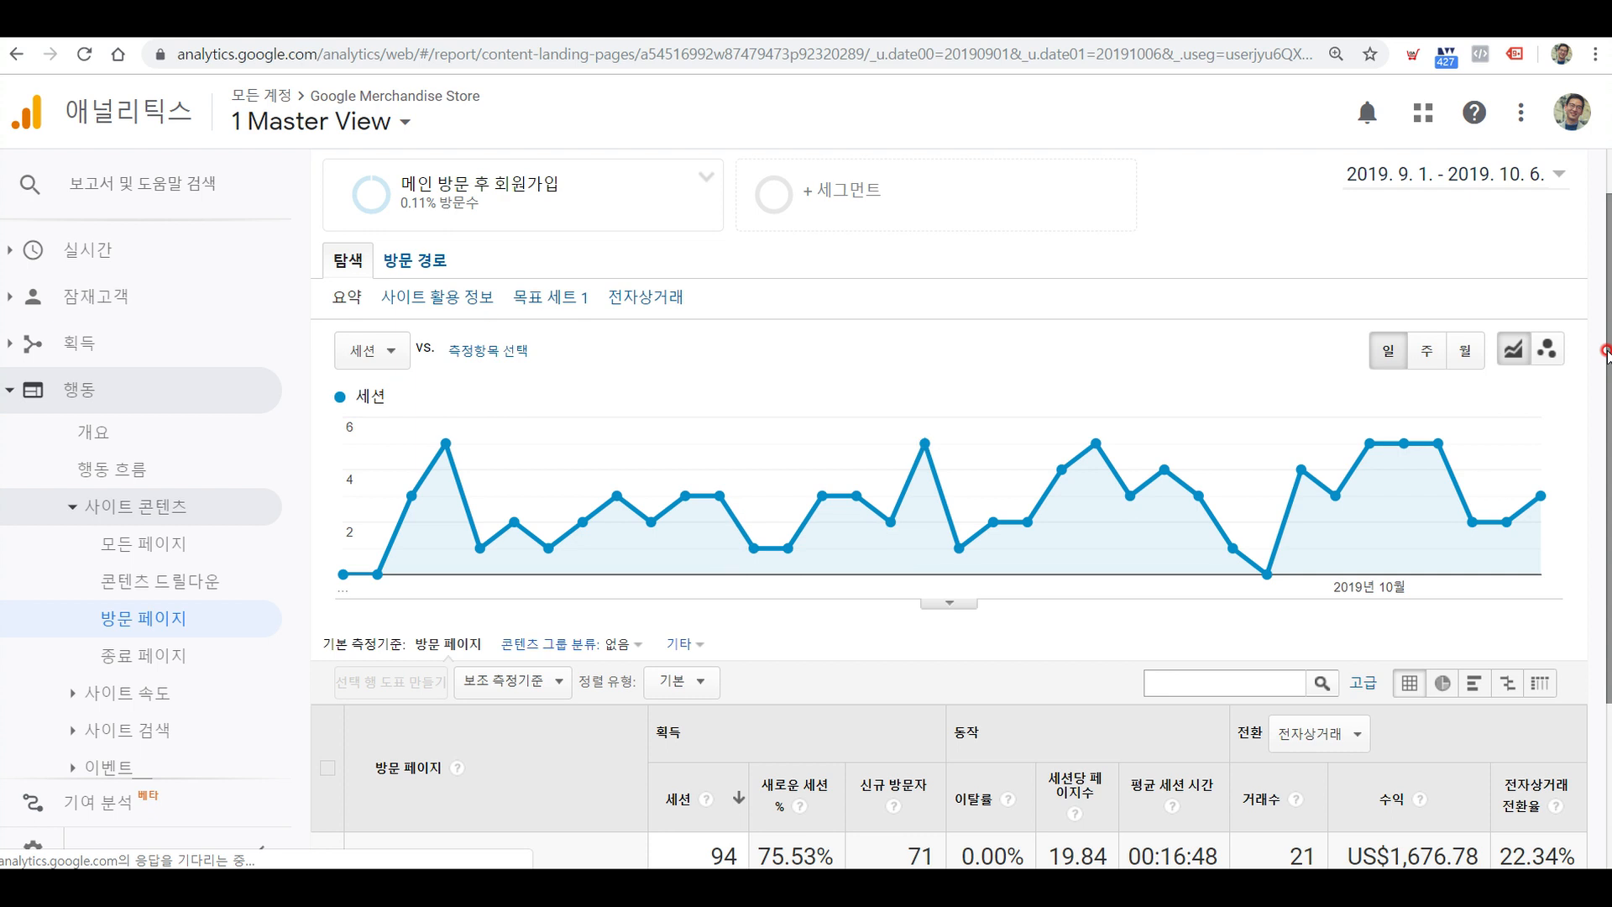
drag(1605, 352, 1606, 732)
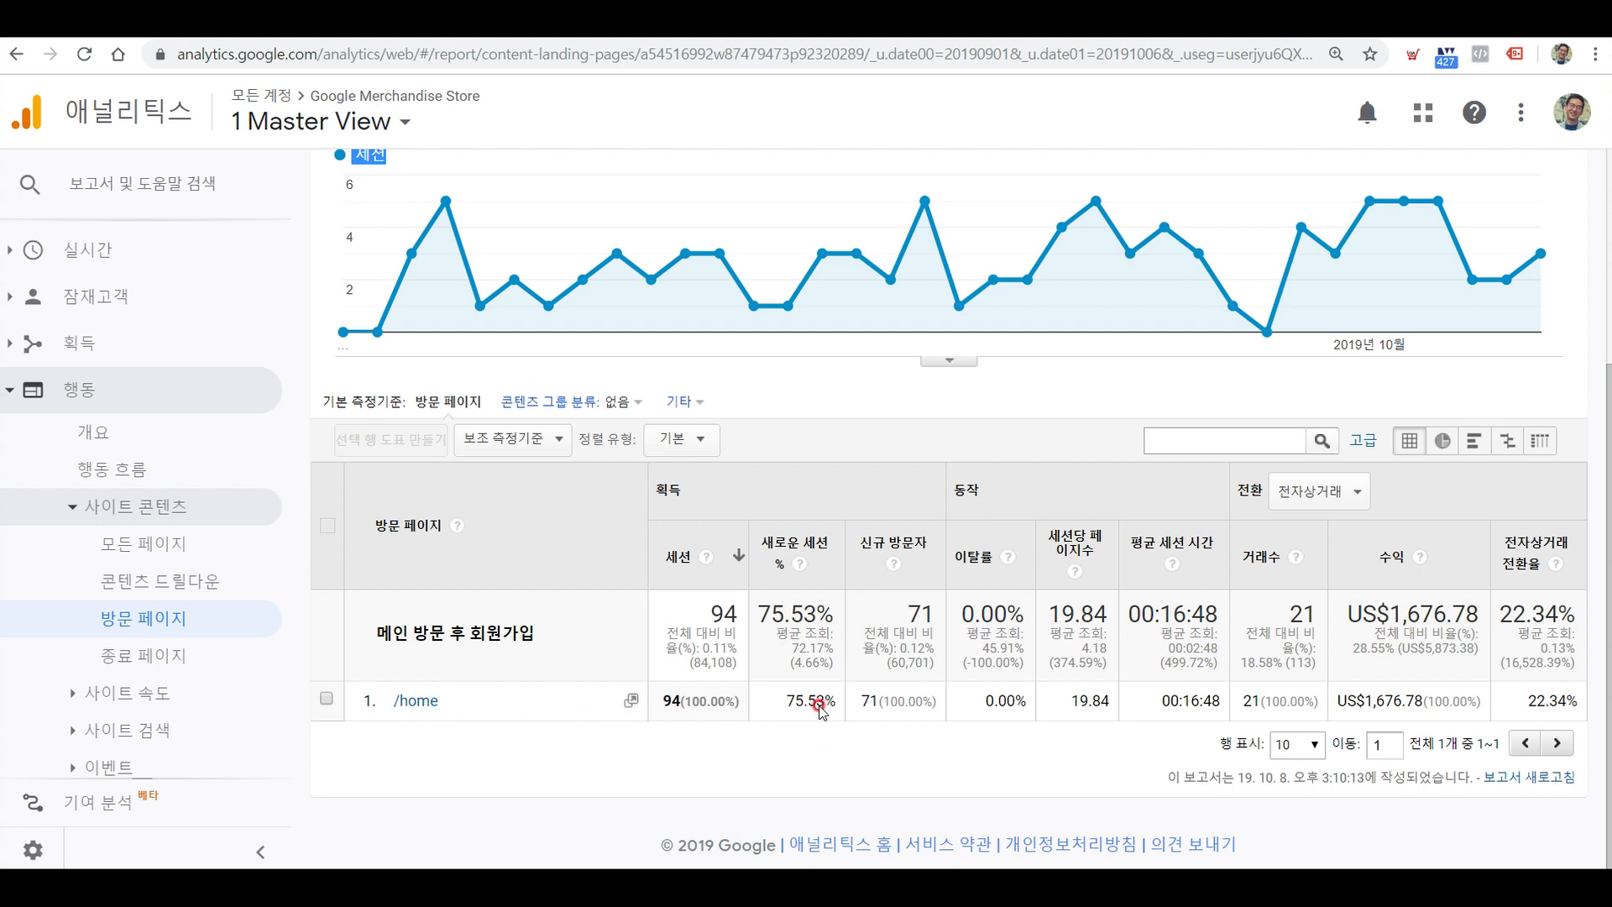
scroll(813, 687, up, 4)
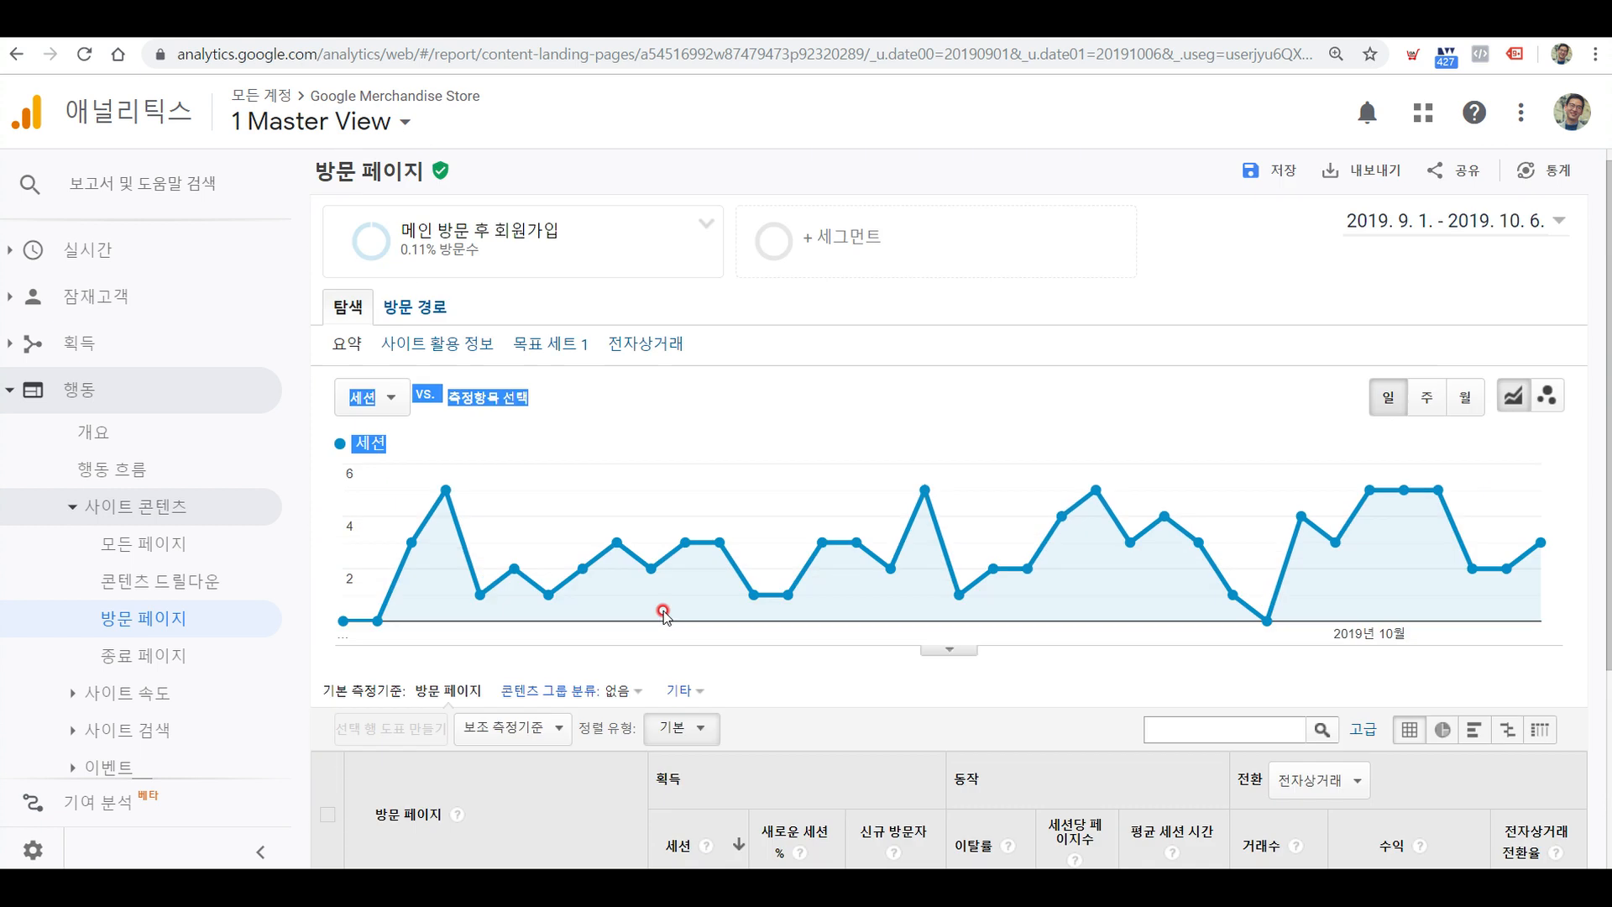
Edit the applied 메인 방문 후 회원가입 segment, set 순서 시작 to 모든 사용자 상호작용 and save it.
click(706, 240)
click(743, 264)
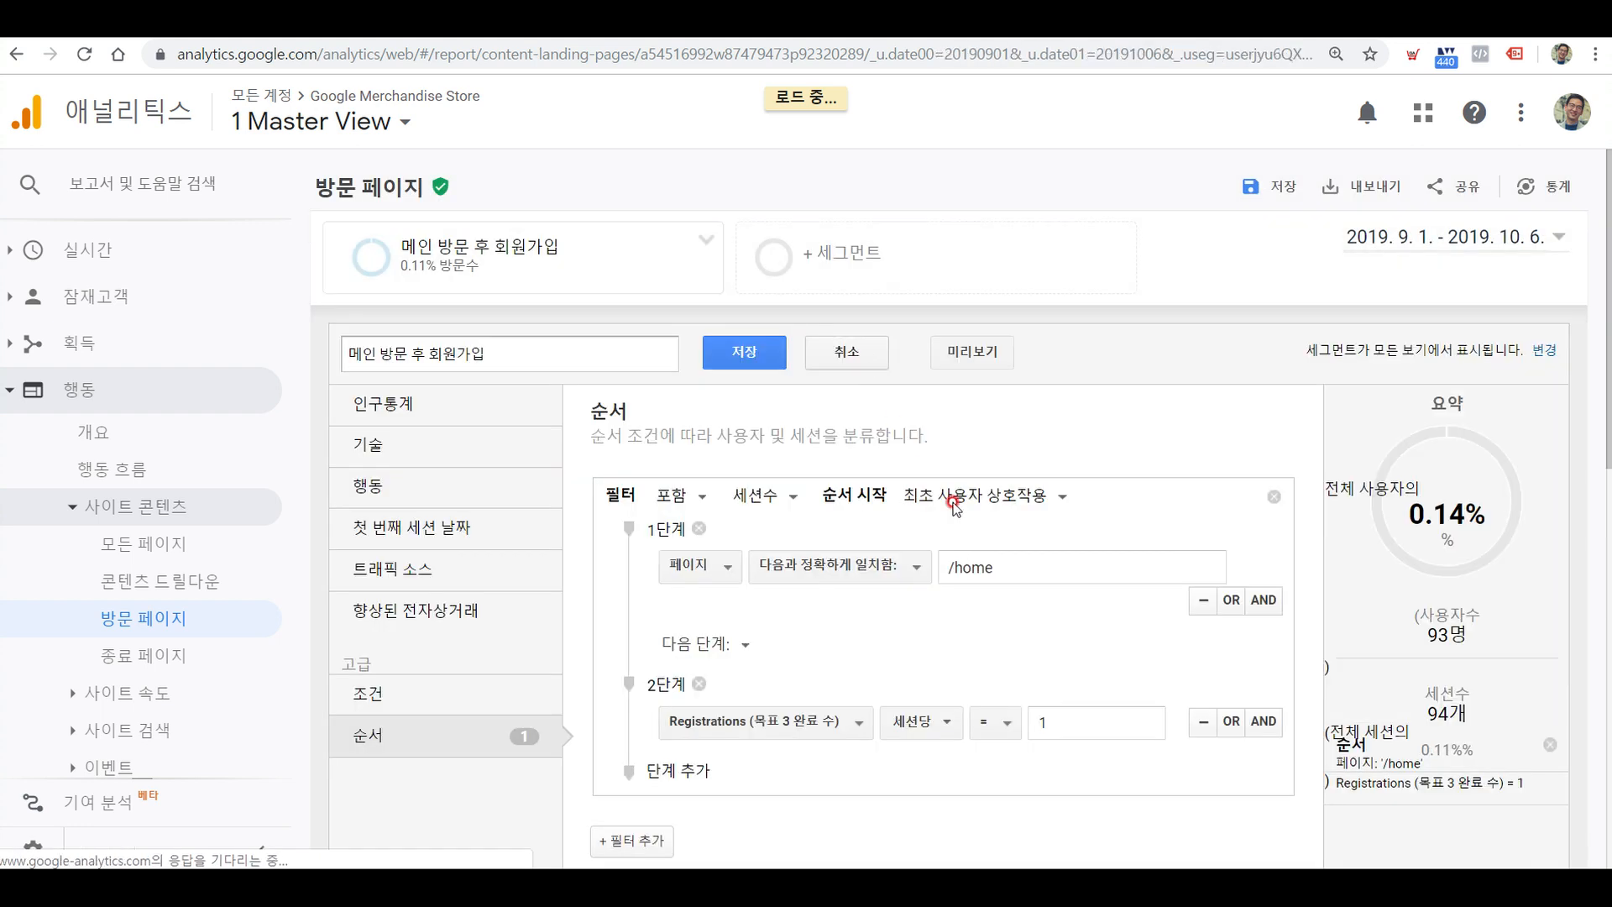
click(1004, 501)
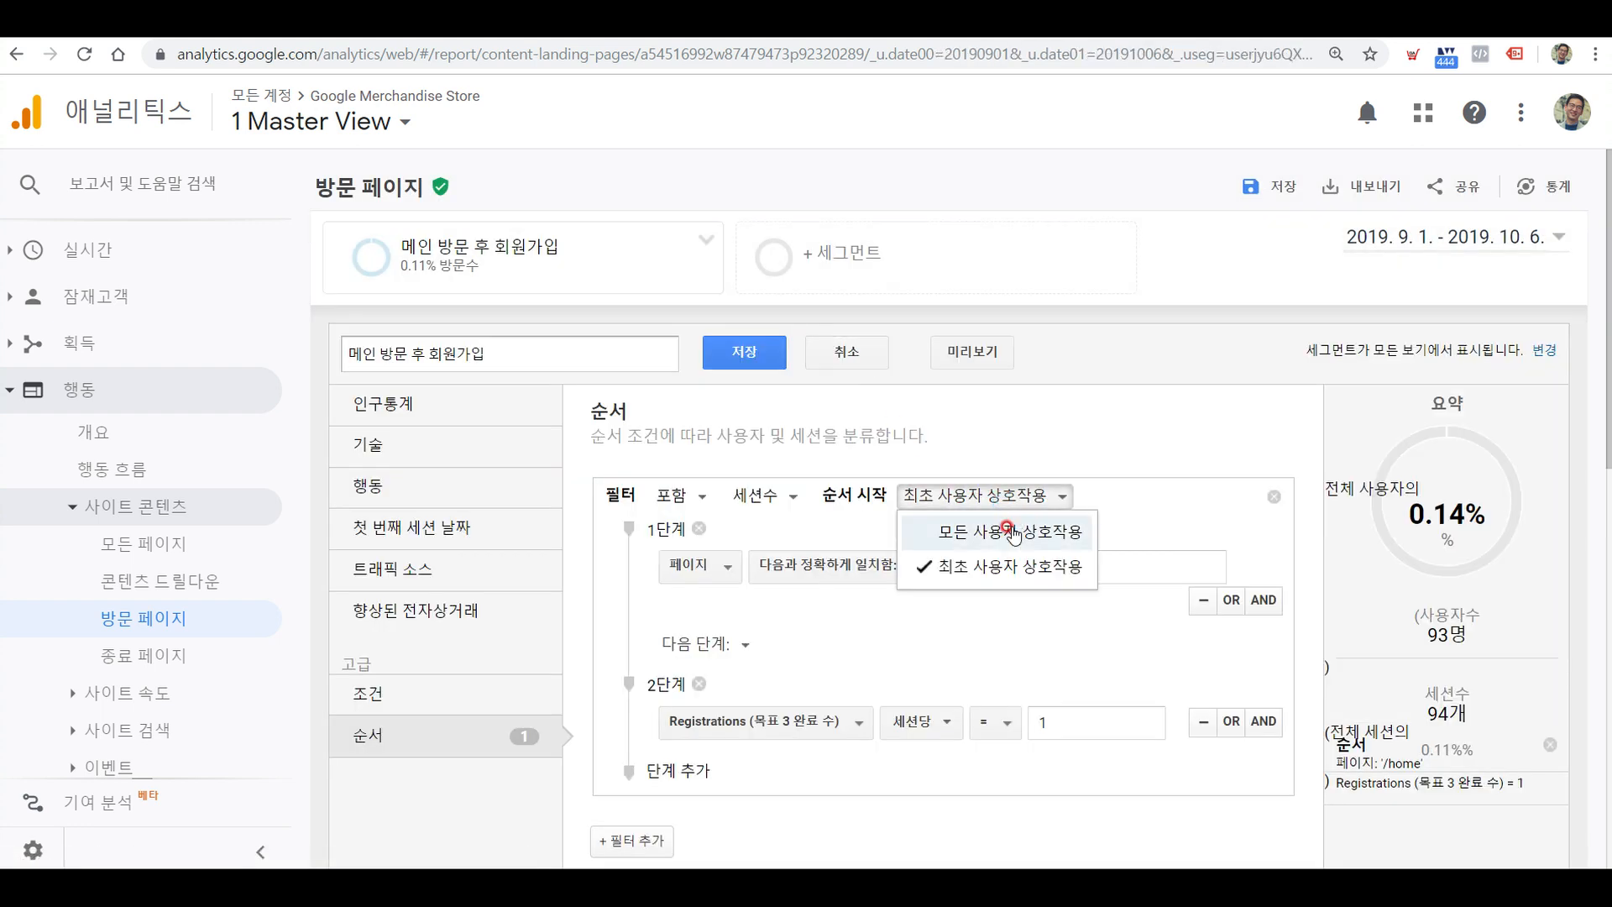
click(1011, 530)
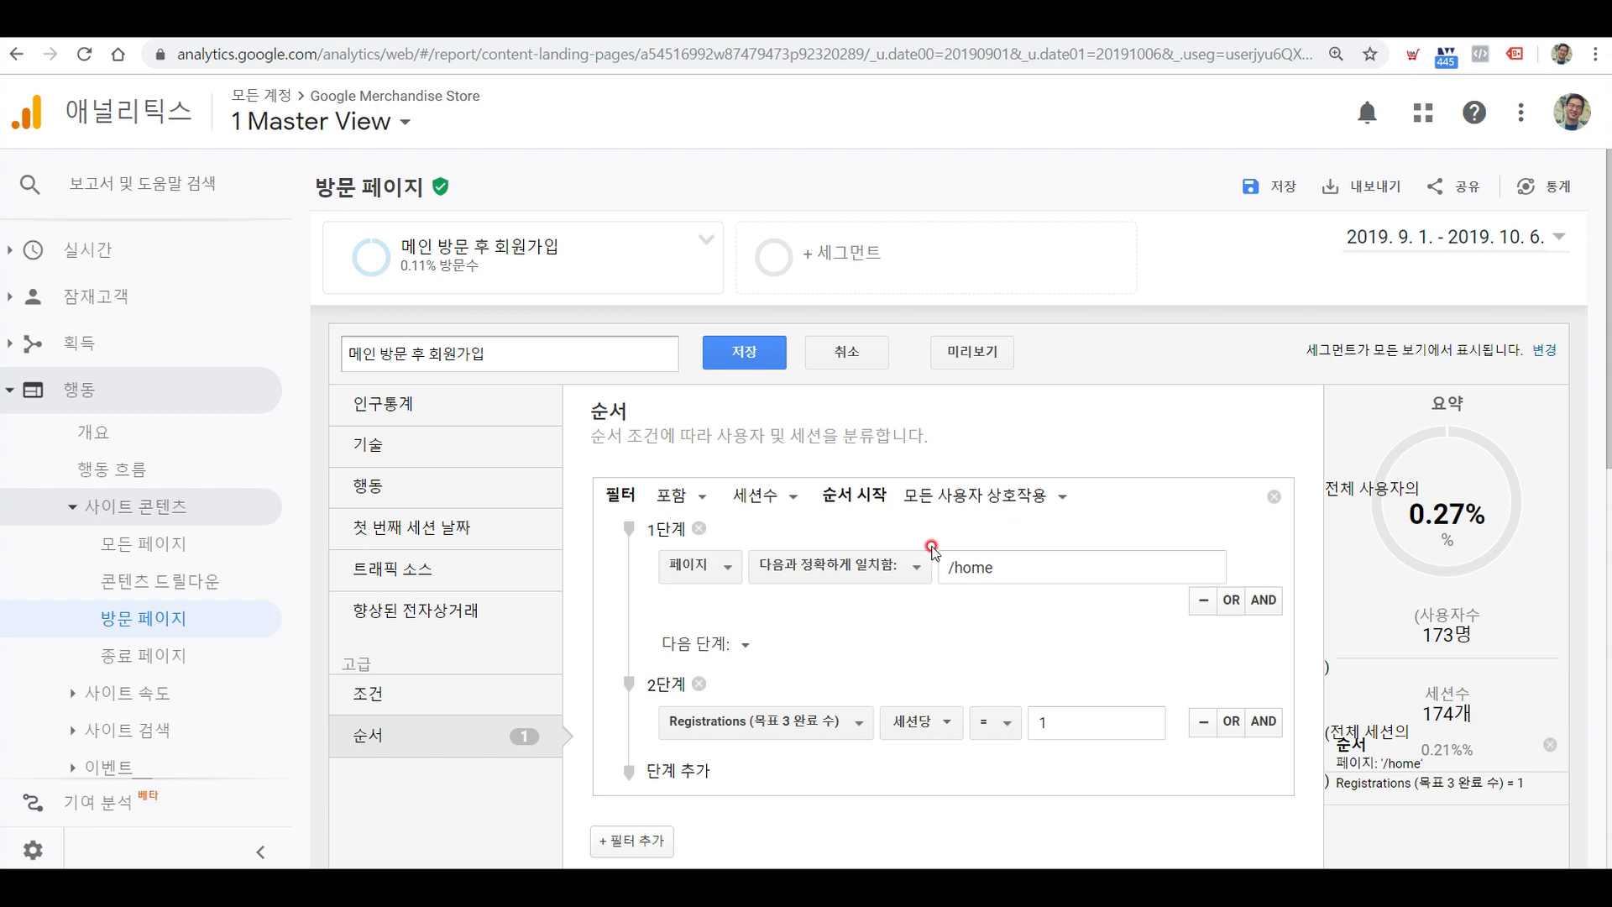
click(732, 351)
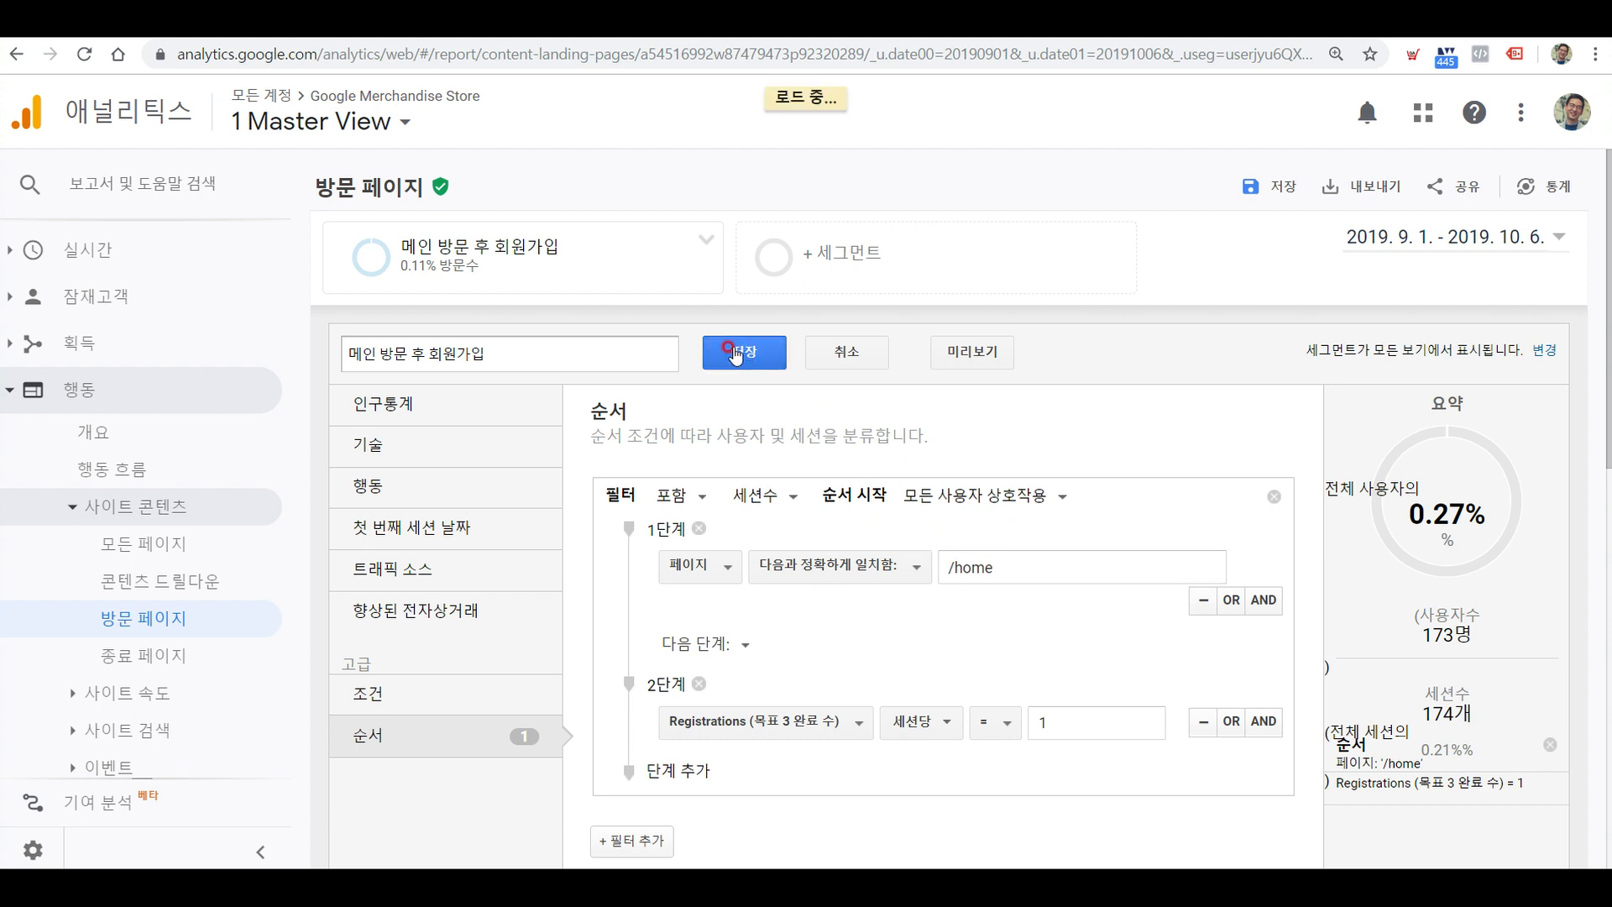
Review the landing page table in the 방문 페이지 report for the updated 메인 방문 후 회원가입 segment.
click(139, 620)
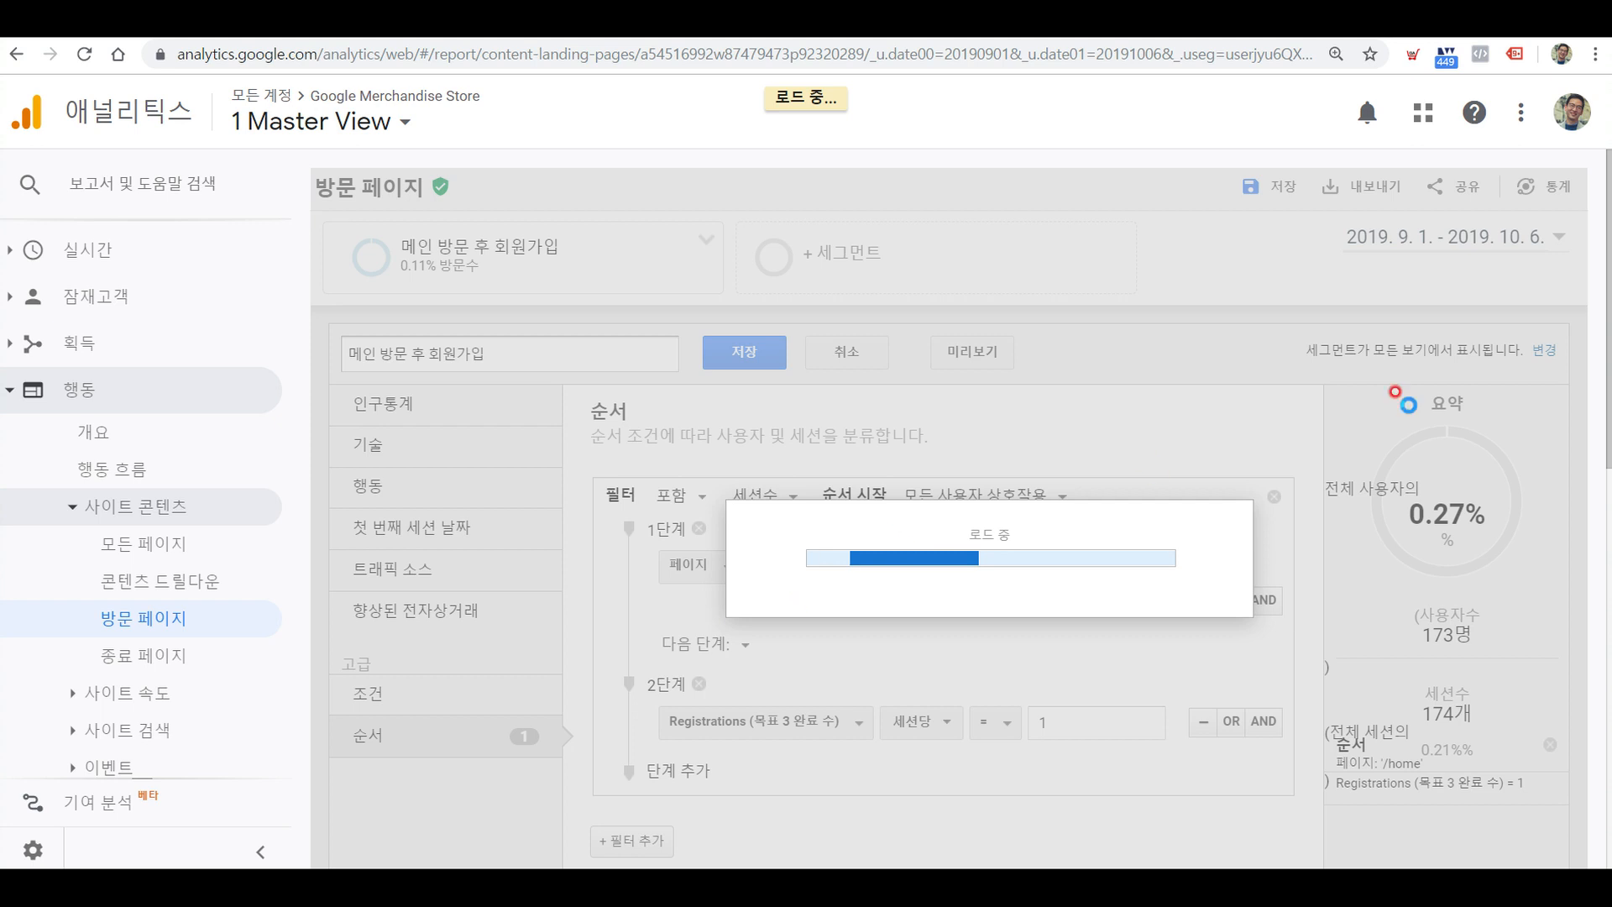
scroll(453, 651, down, 4)
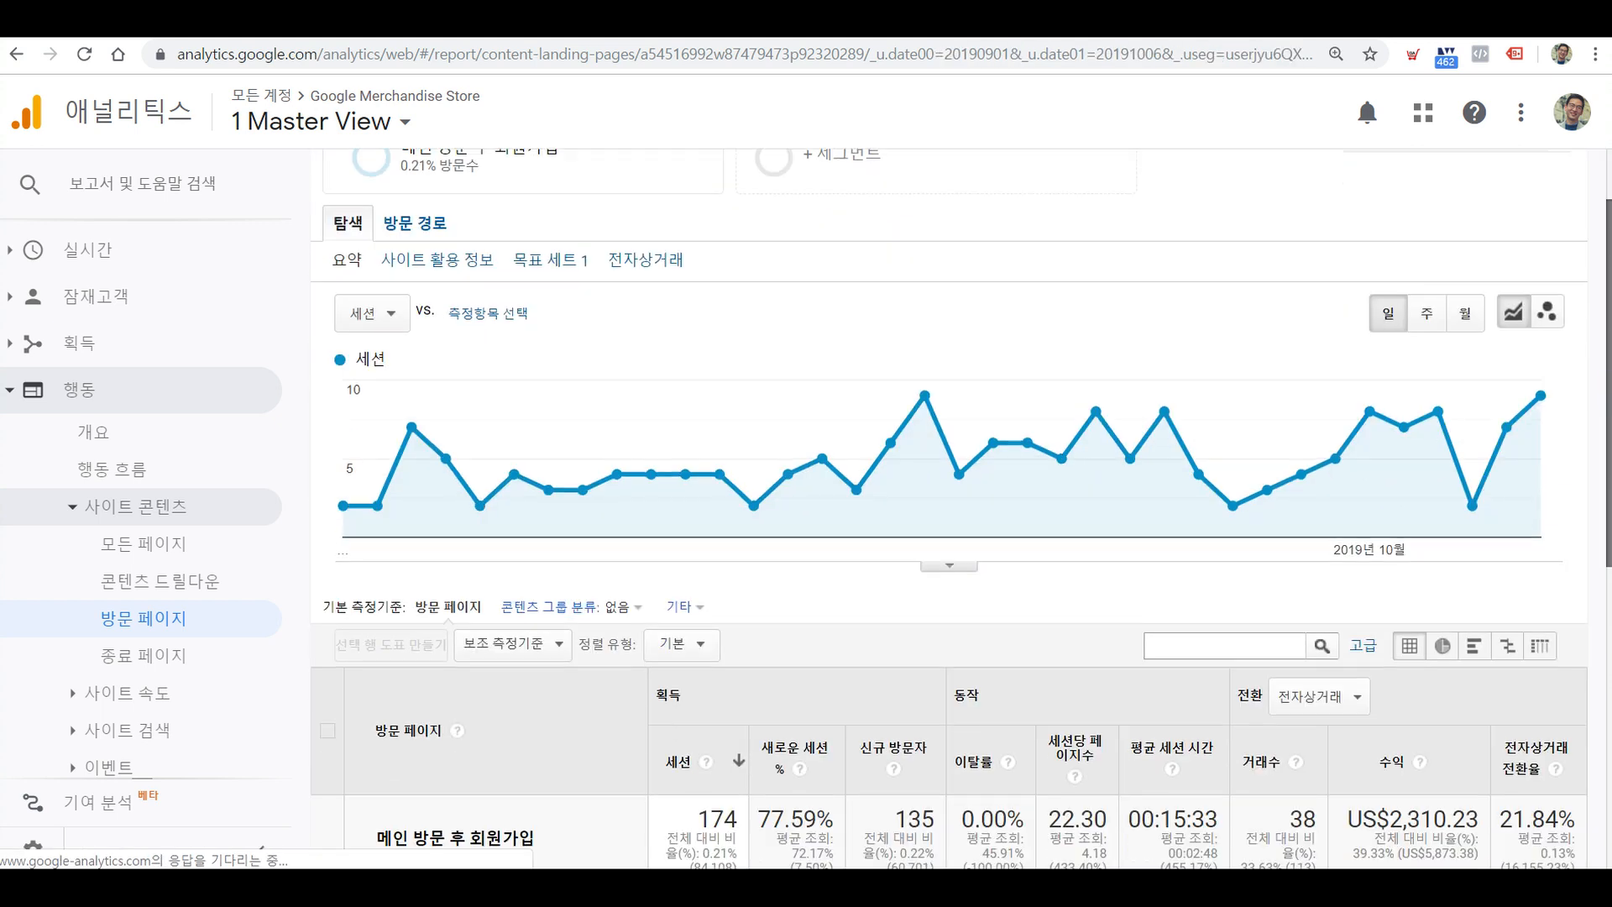
scroll(451, 647, down, 1)
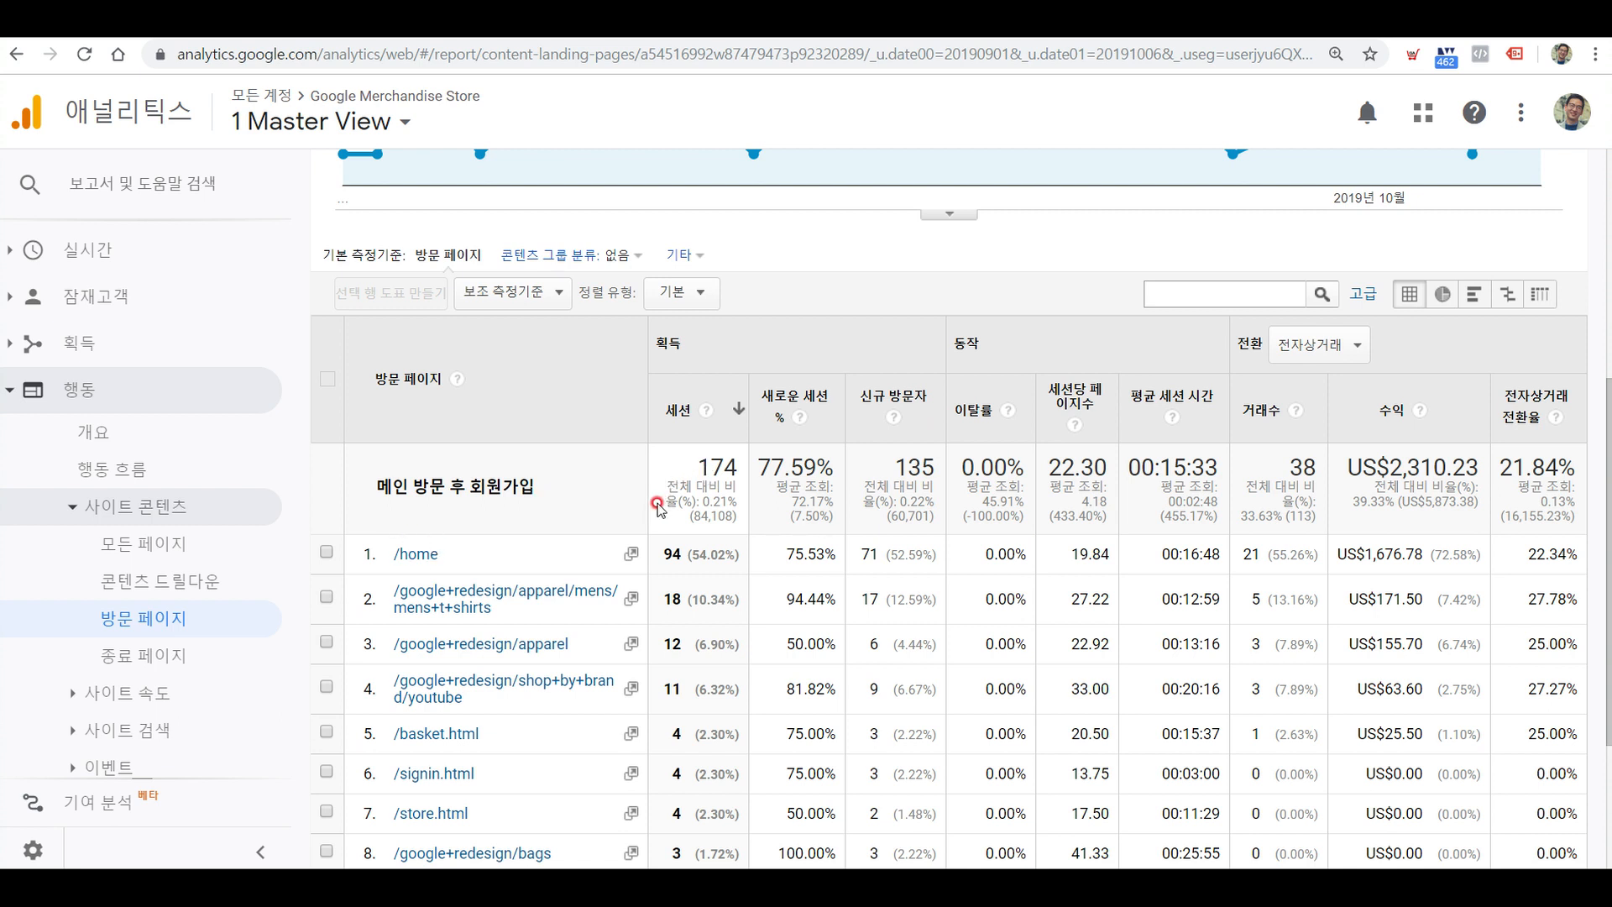
scroll(1198, 468, up, 5)
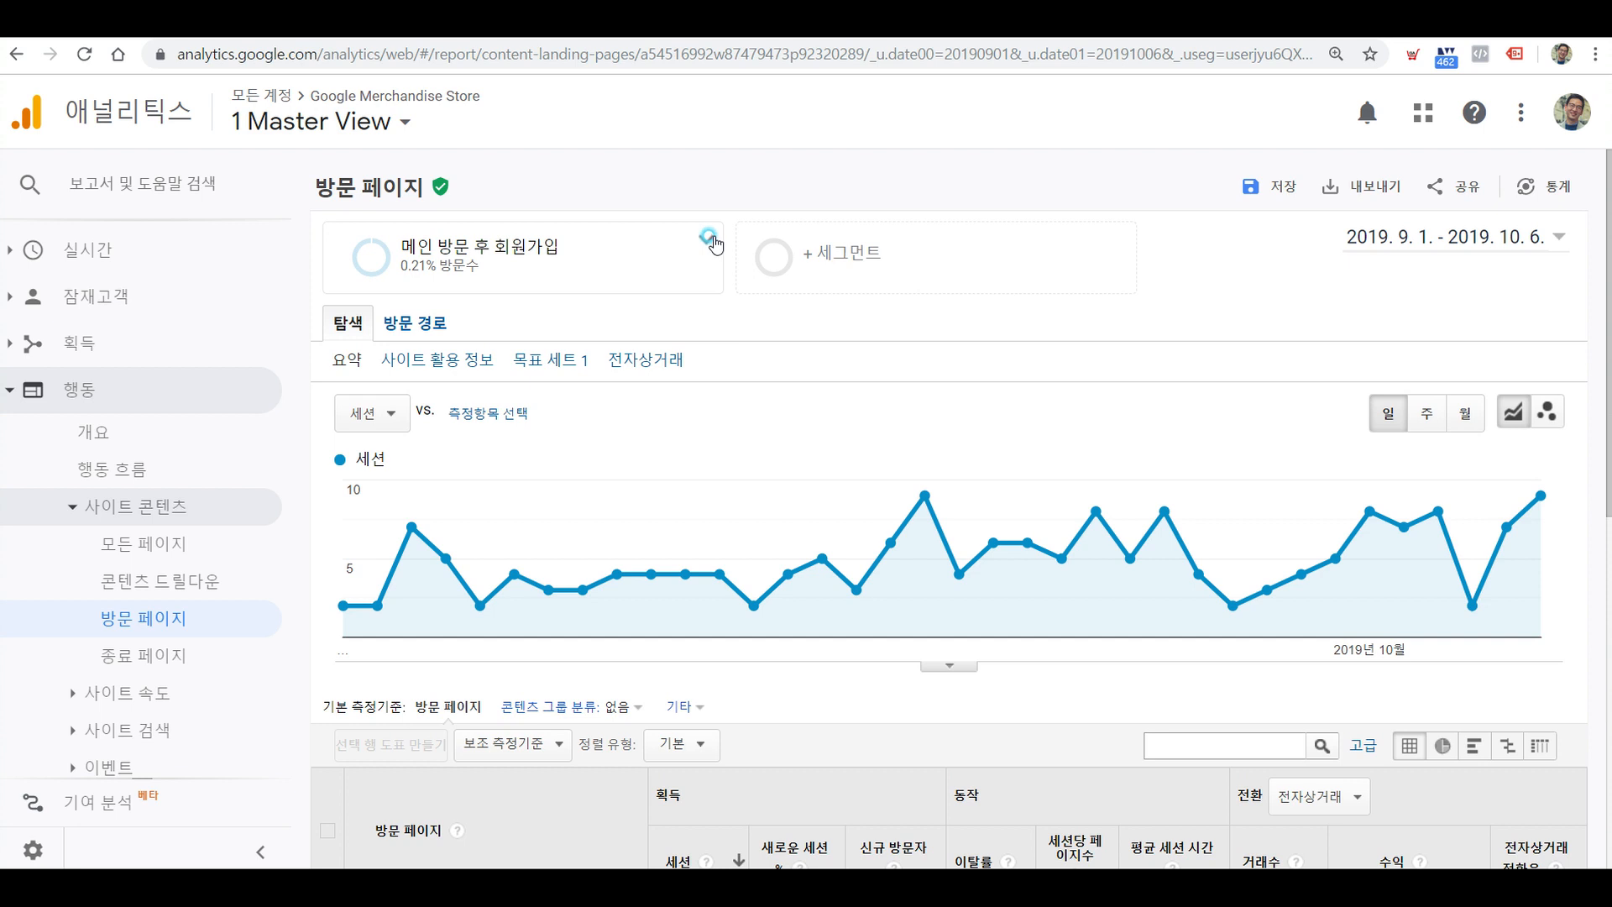
Open the applied 메인 방문 후 회원가입 segment for editing and check its 순서 시작 choices.
click(706, 239)
click(760, 262)
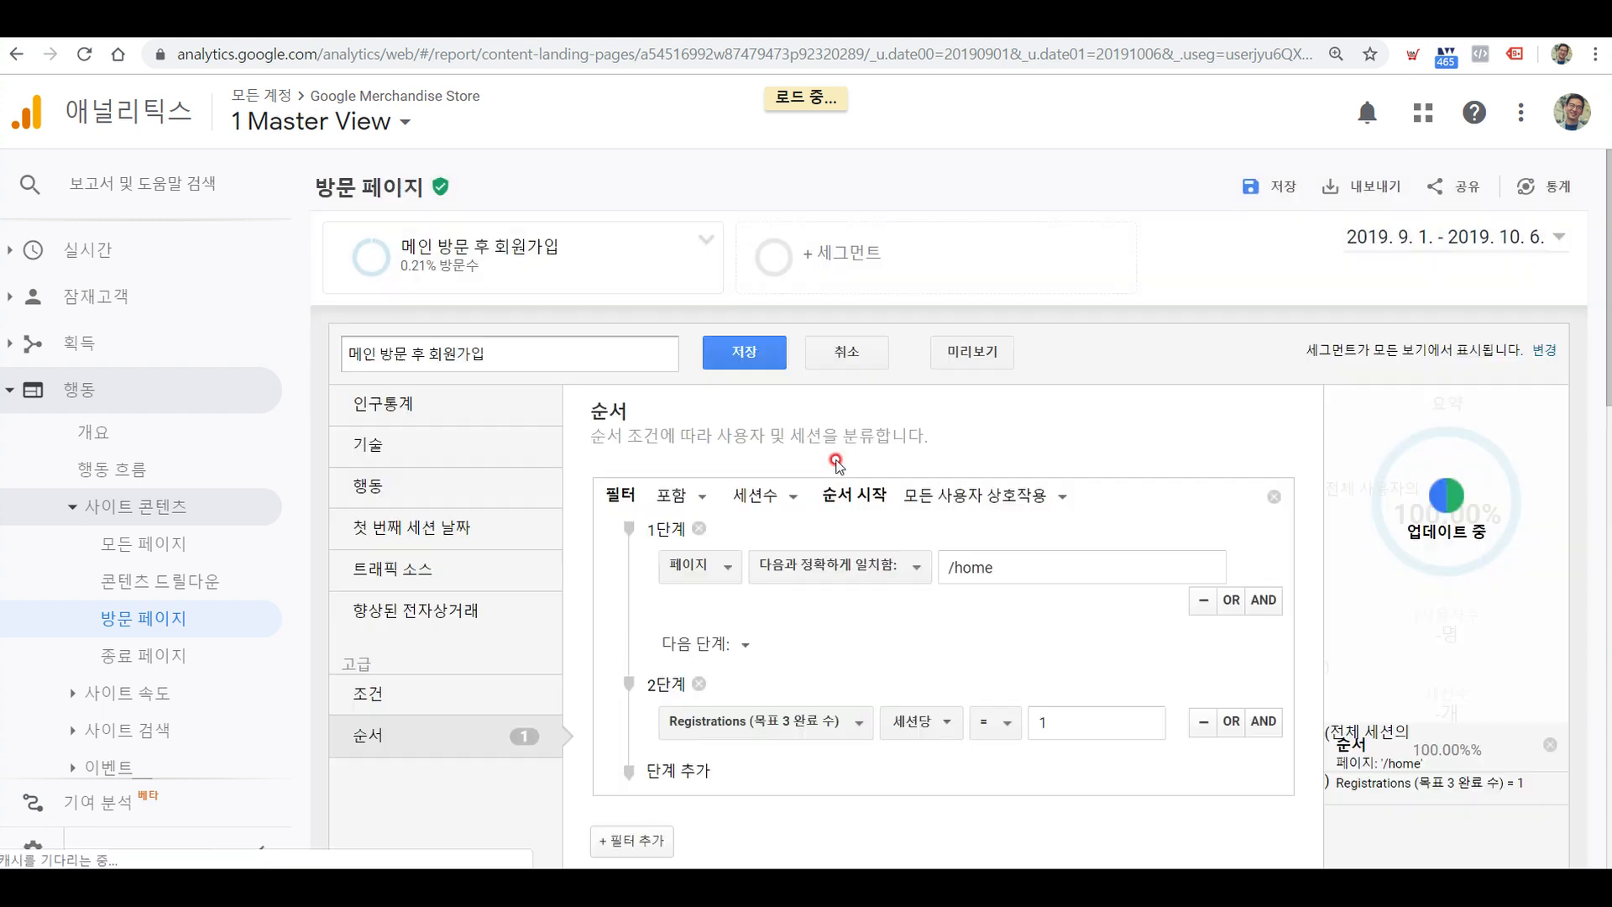
click(1032, 497)
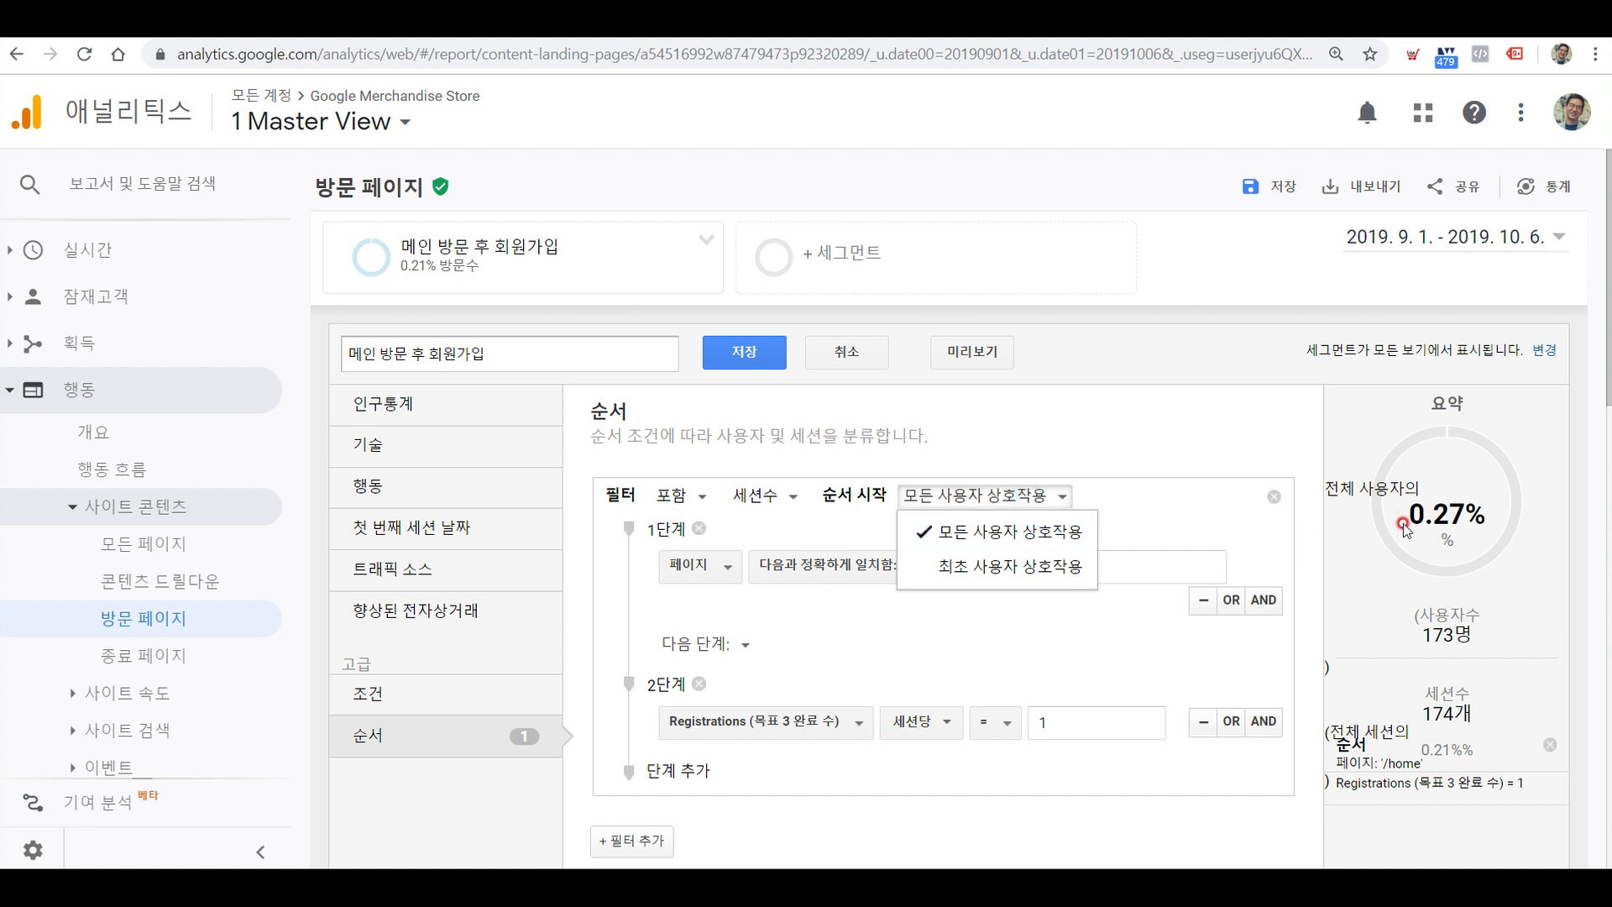
click(1222, 464)
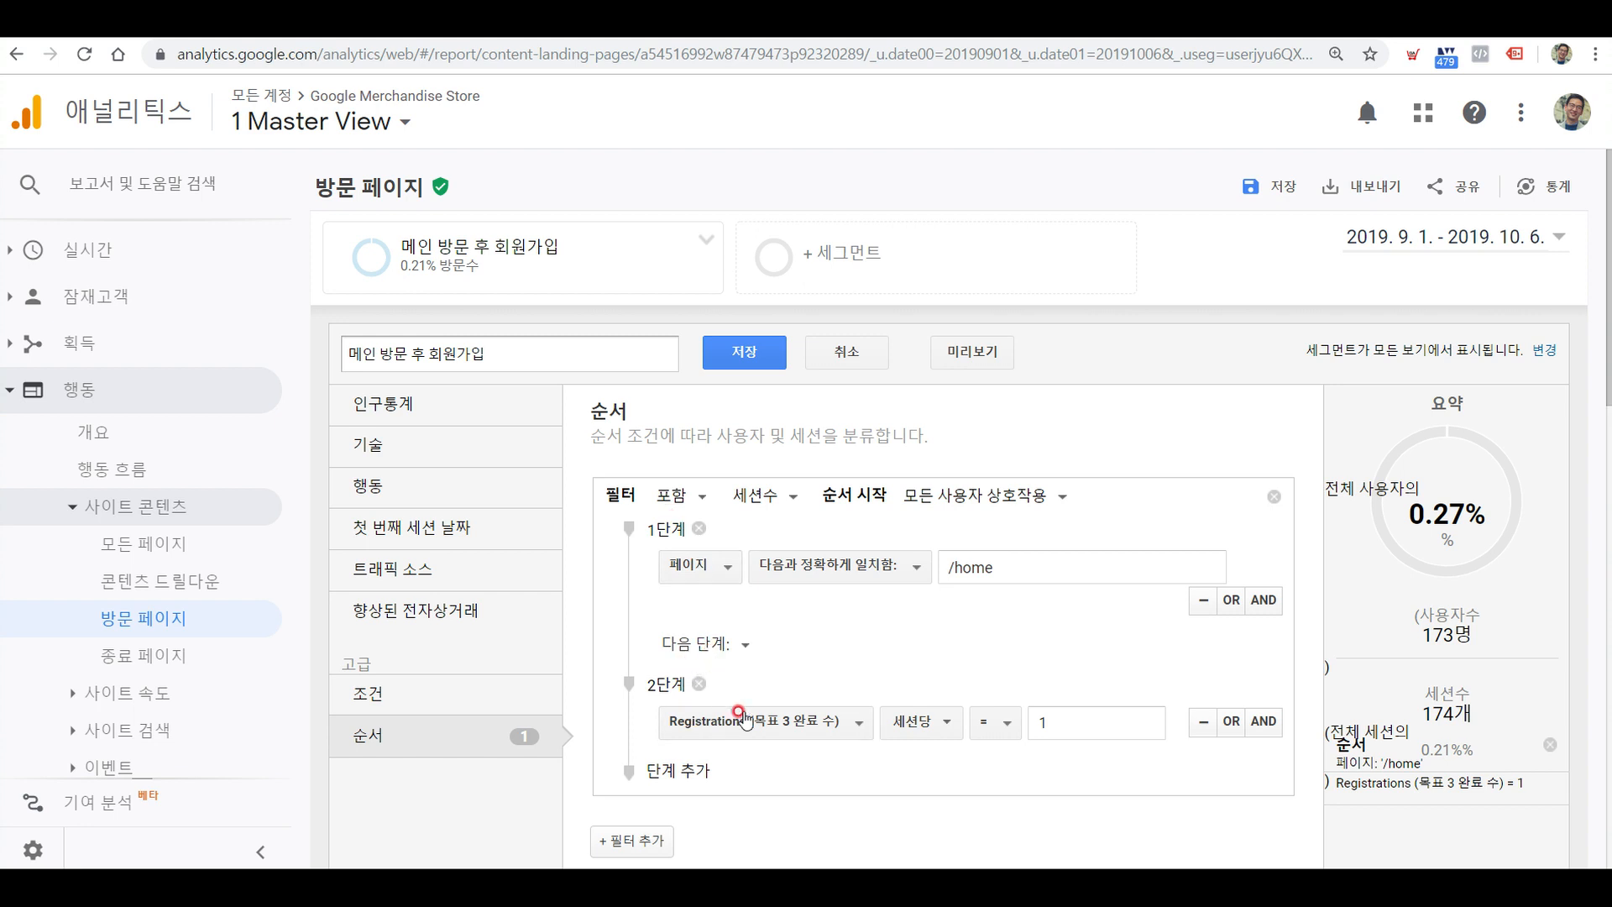
Change the step 2 condition of the sequence from the Registrations goal to the 페이지 dimension.
click(774, 725)
text(페이지)
key(Down)
key(Down)
key(Down)
key(Down)
key(Down)
key(Down)
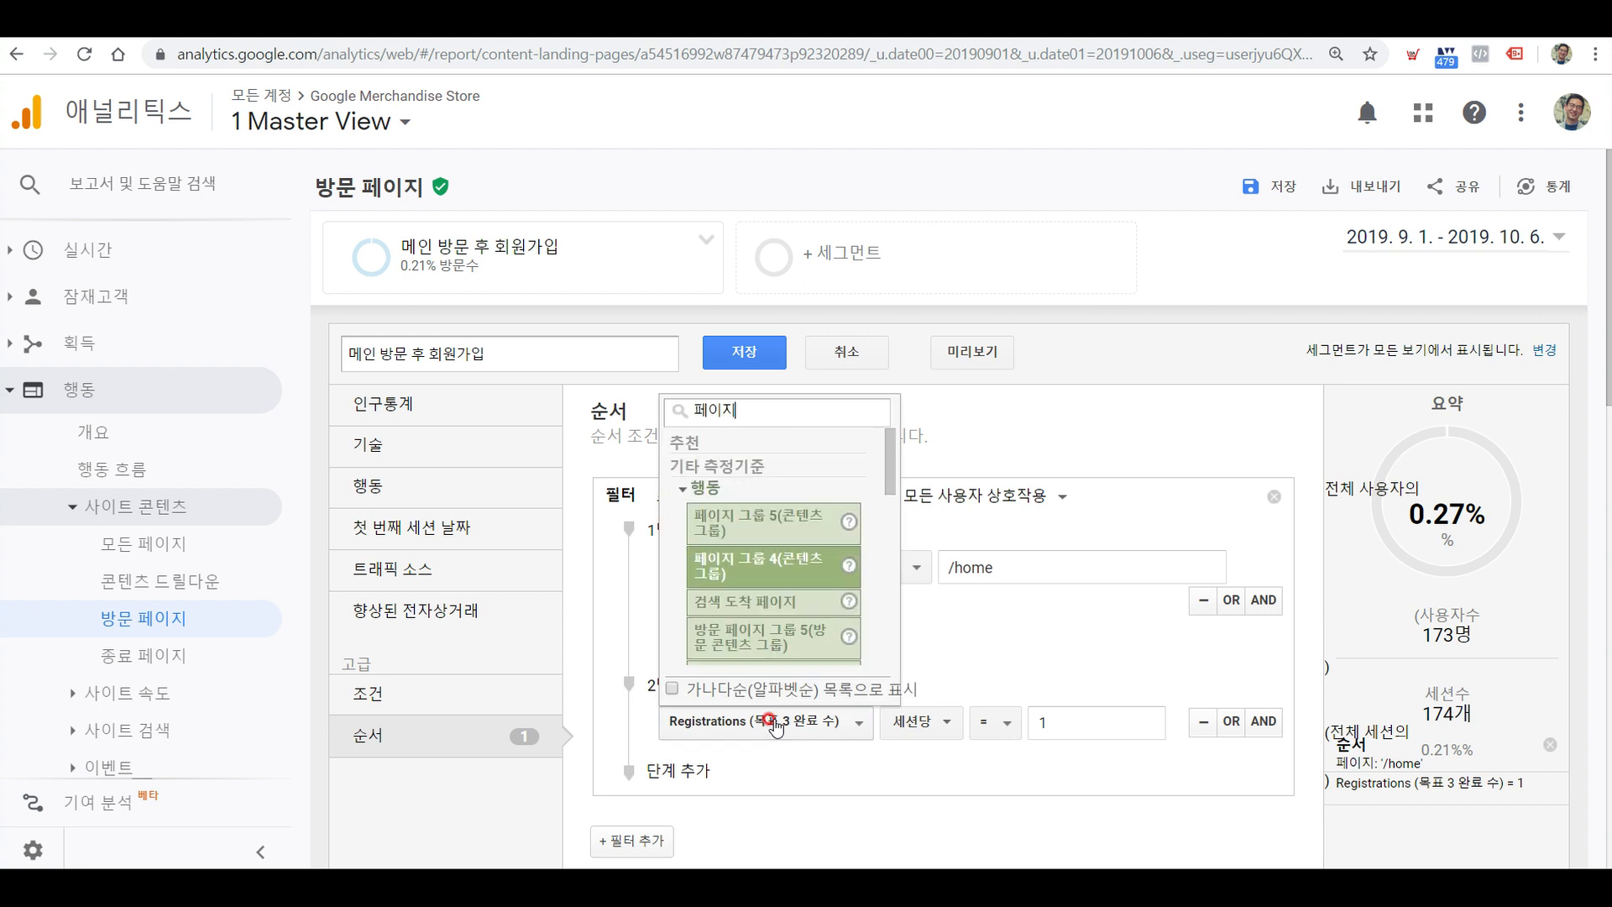
key(Down)
key(Down)
key(Down)
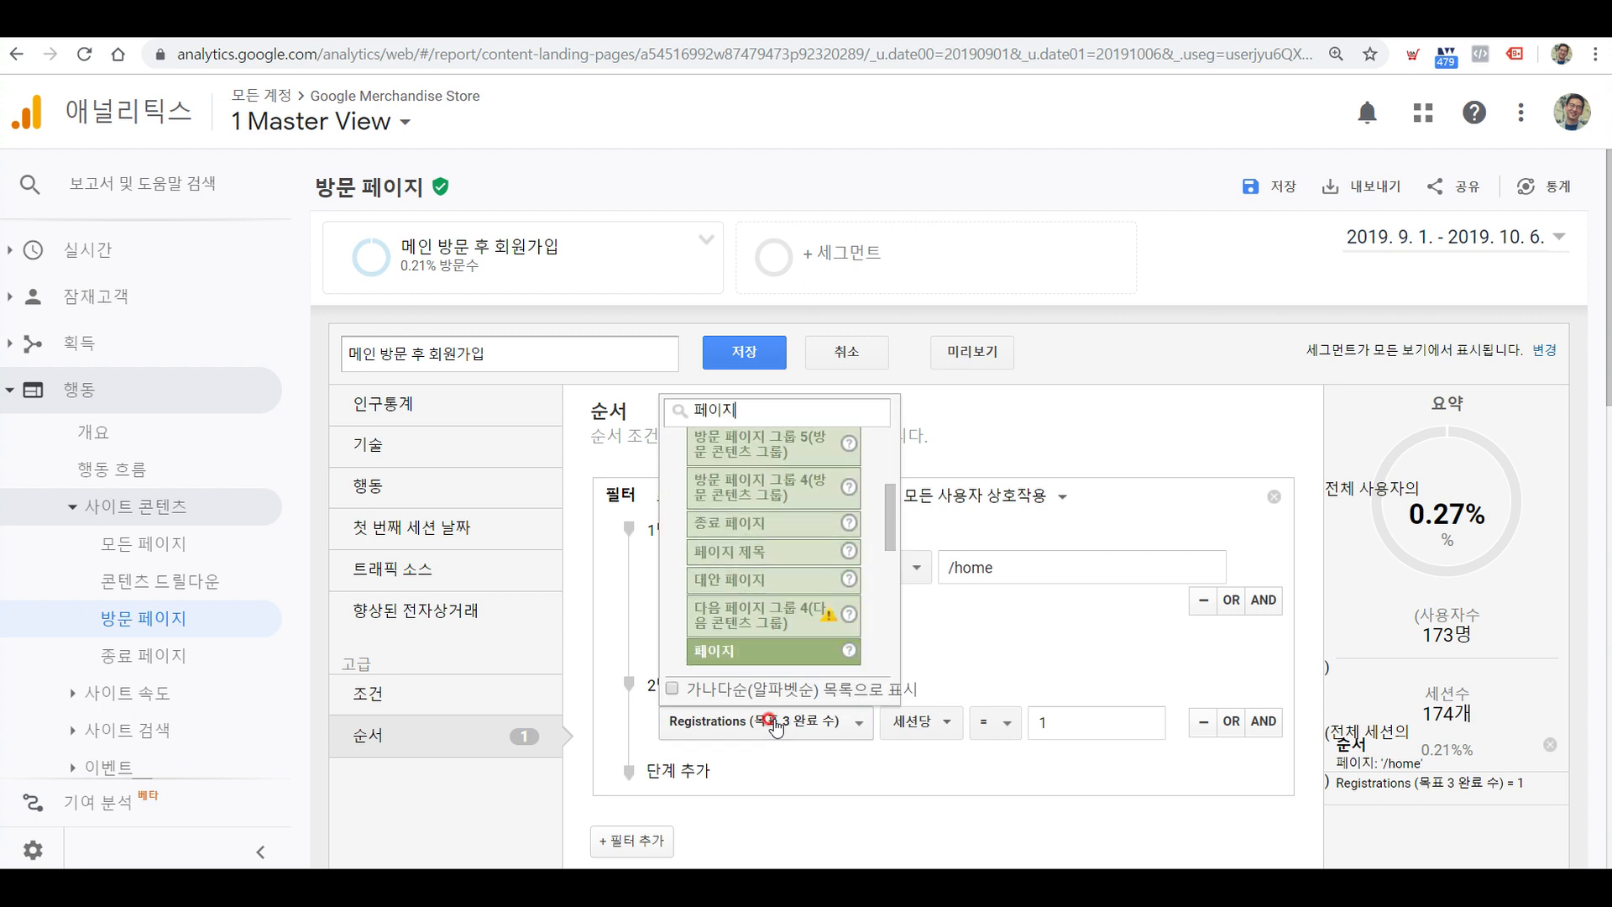
key(Return)
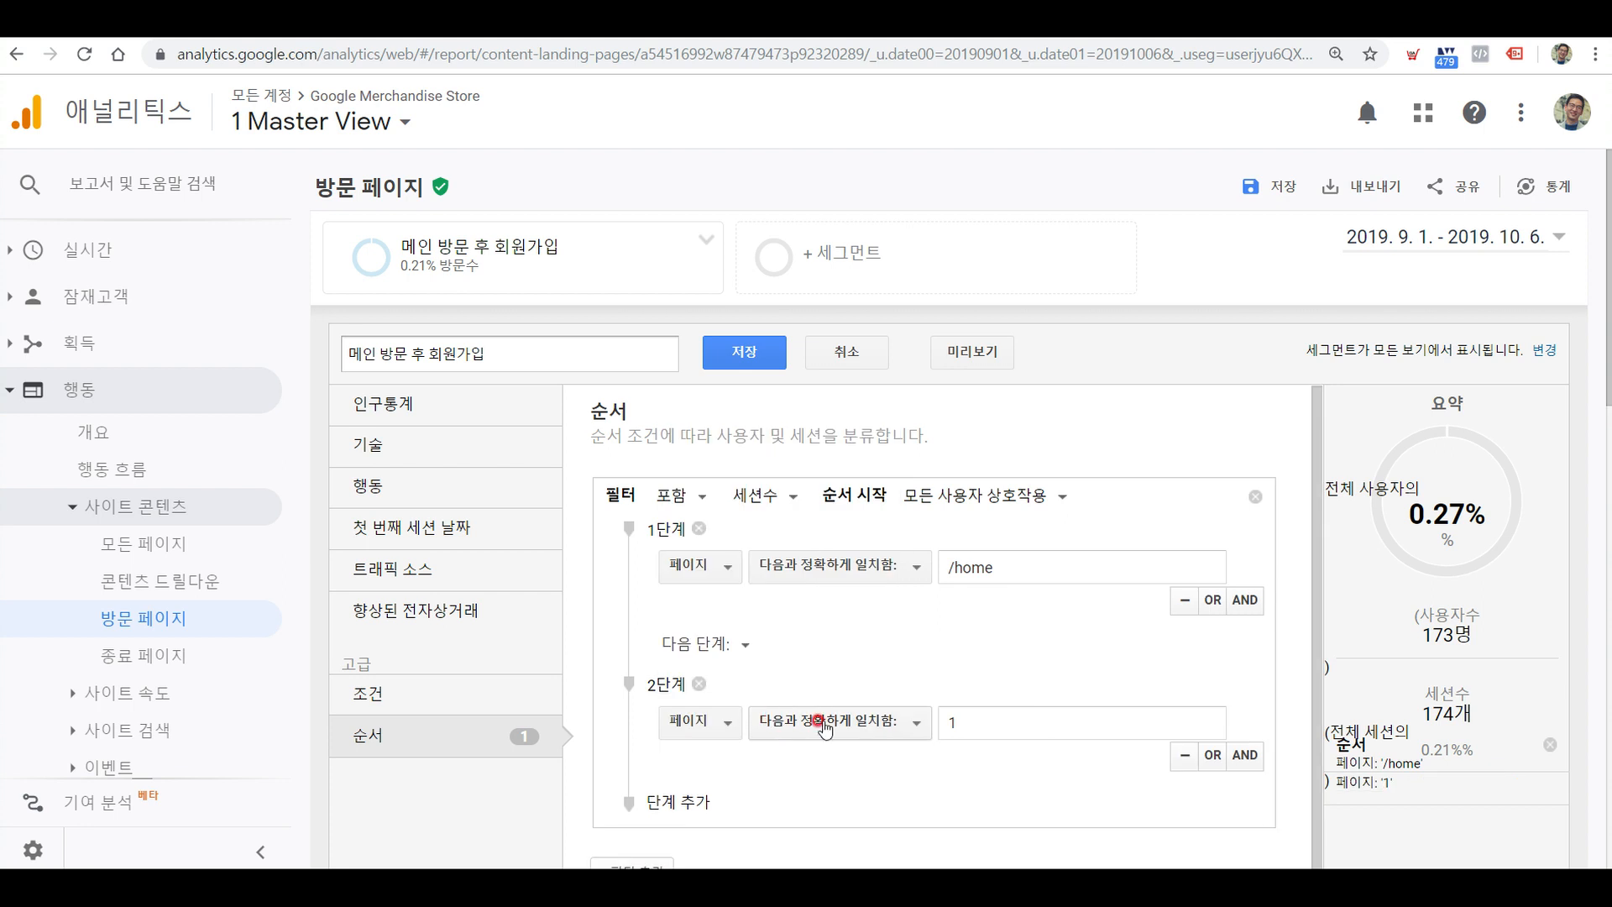
Set the step 2 page value to /store.html, keeping the exact-match condition.
click(978, 722)
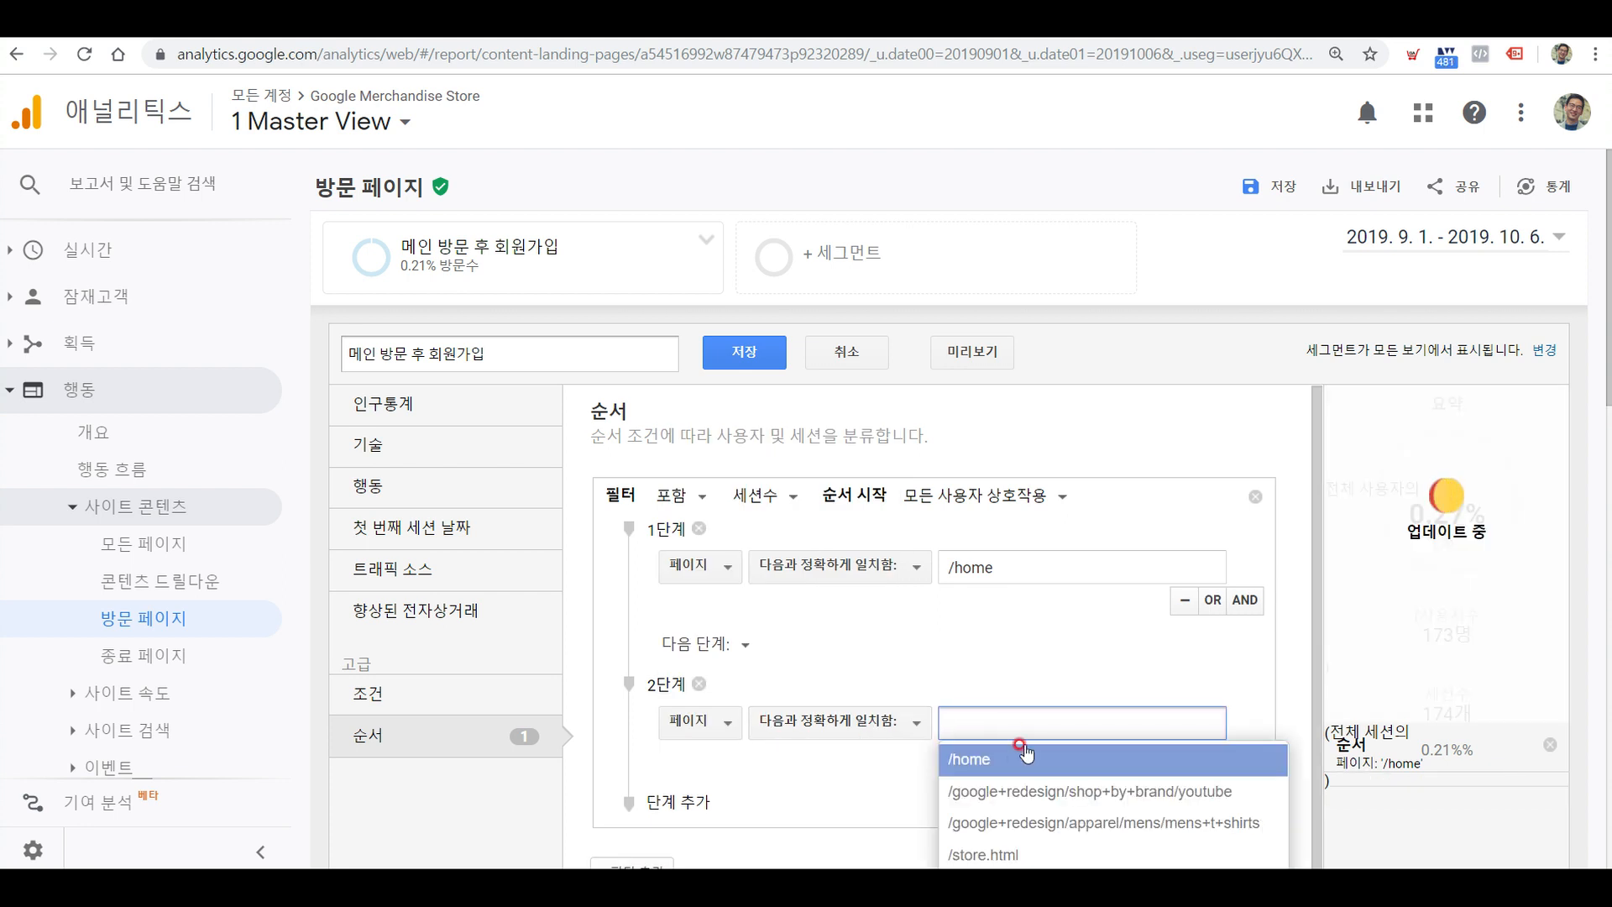
scroll(1026, 749, down, 3)
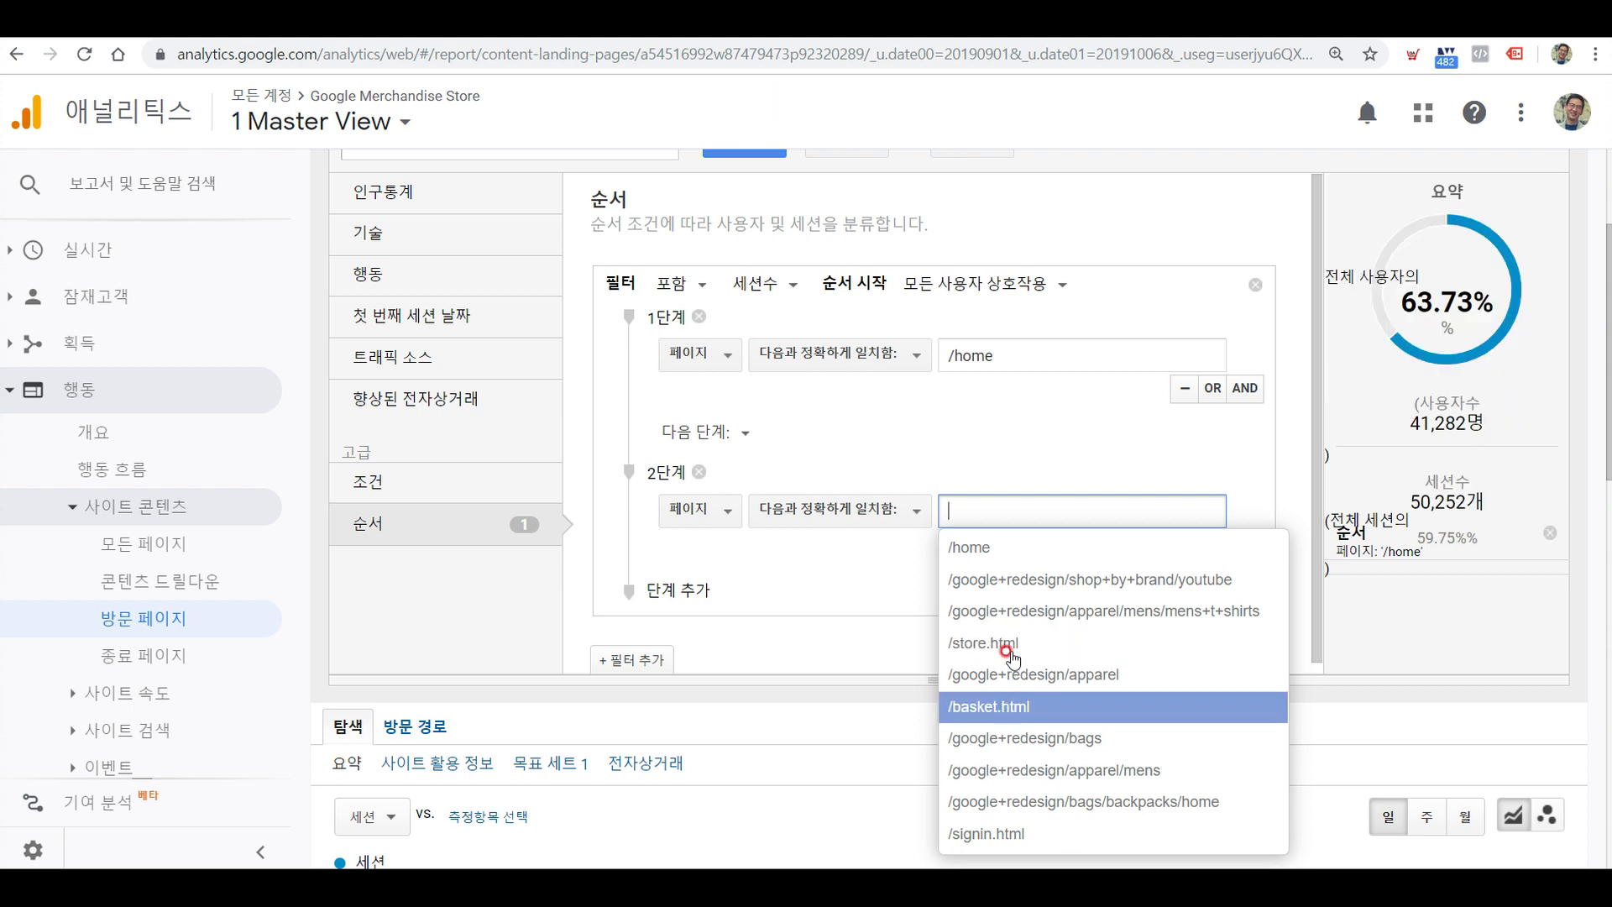
click(1009, 646)
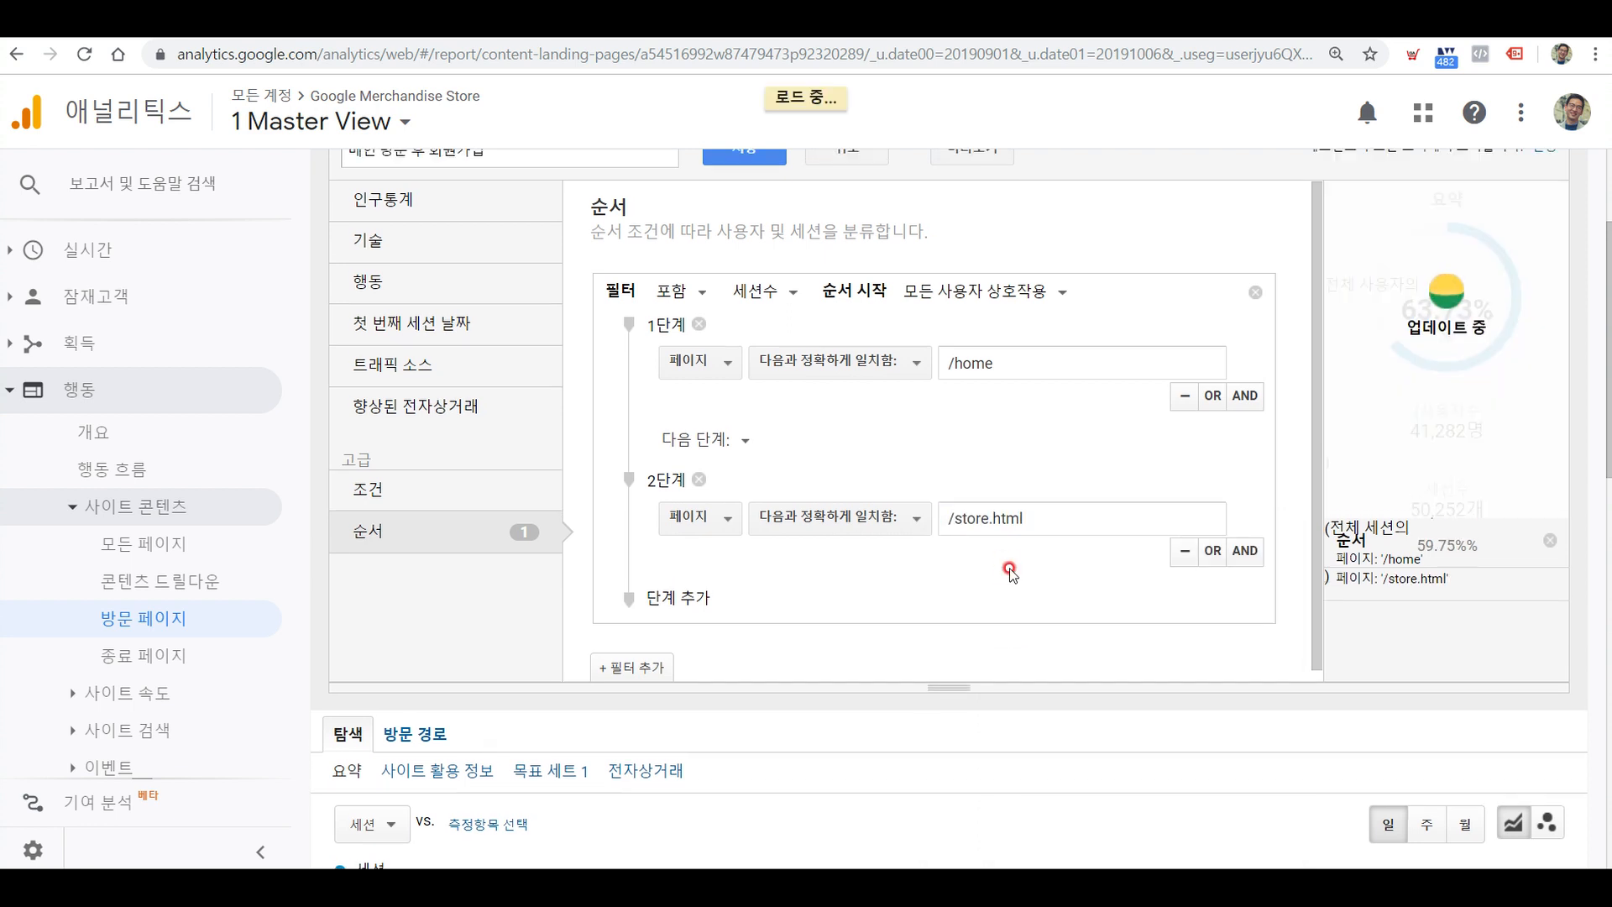
scroll(1010, 571, up, 1)
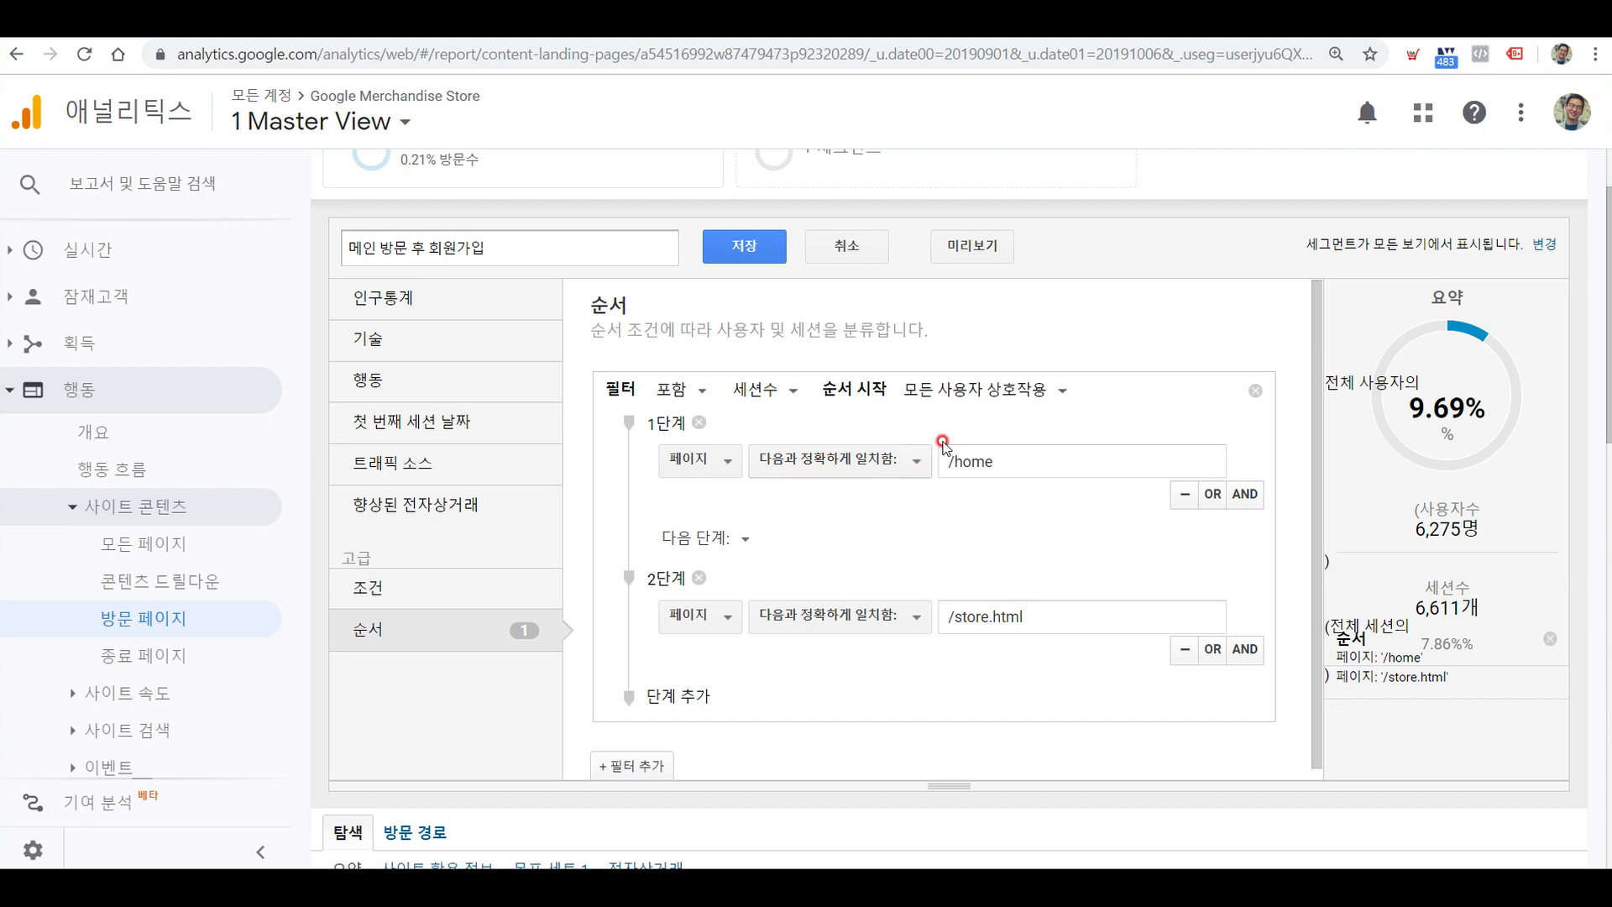
Set 순서 시작 to 최초 사용자 상호작용 and the link between steps 1 and 2 to 바로 다음 단계.
click(979, 399)
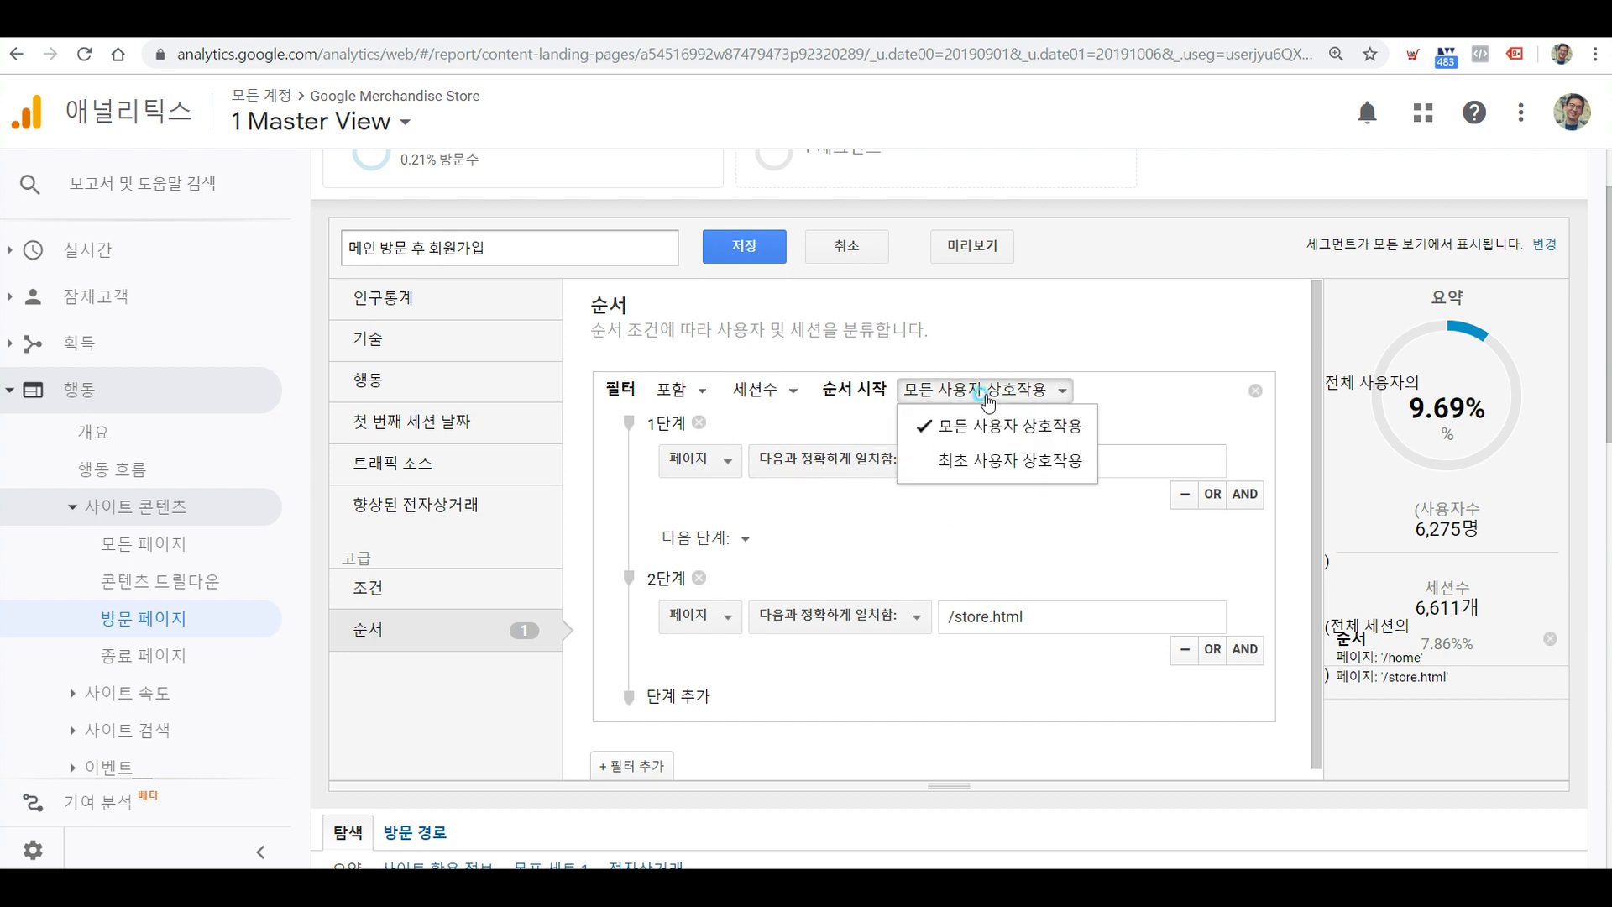
click(977, 457)
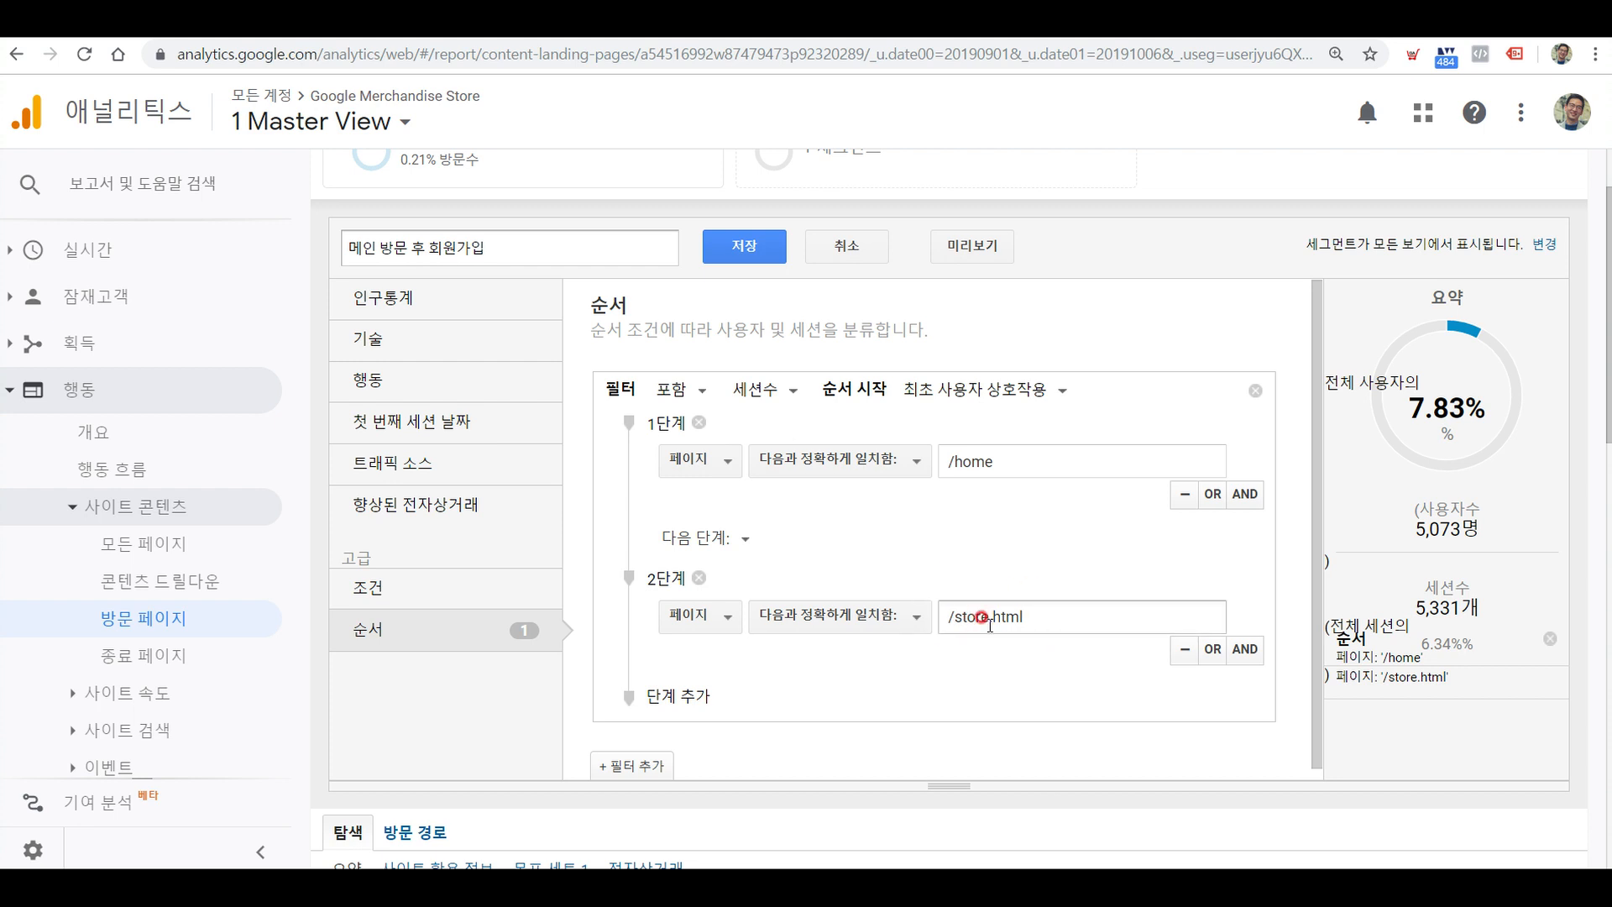
click(742, 541)
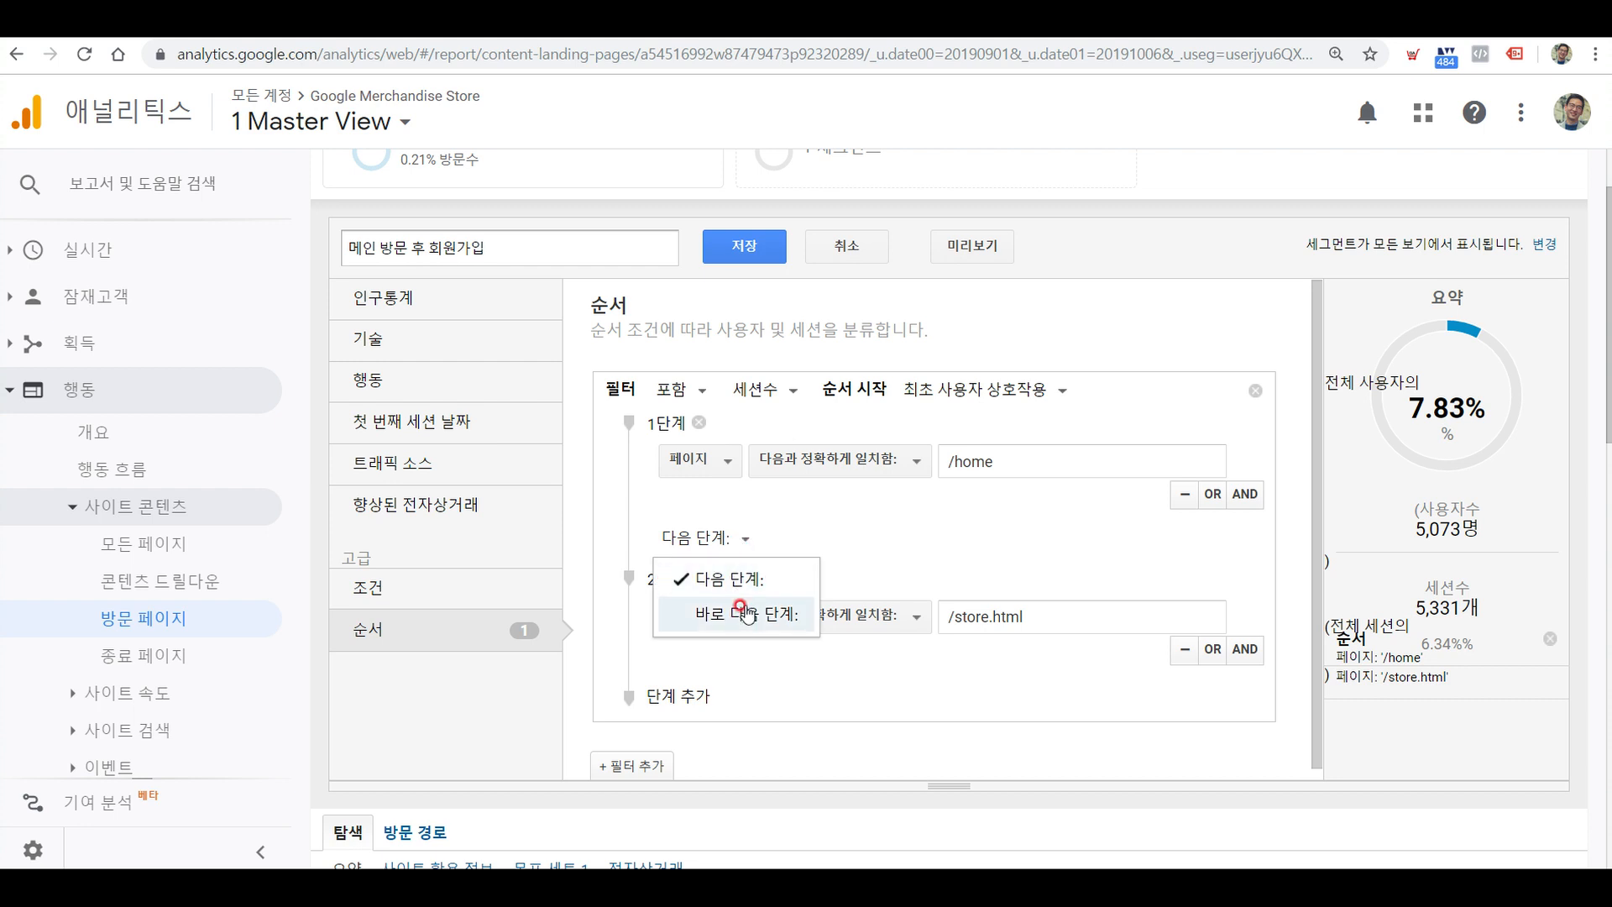
click(746, 617)
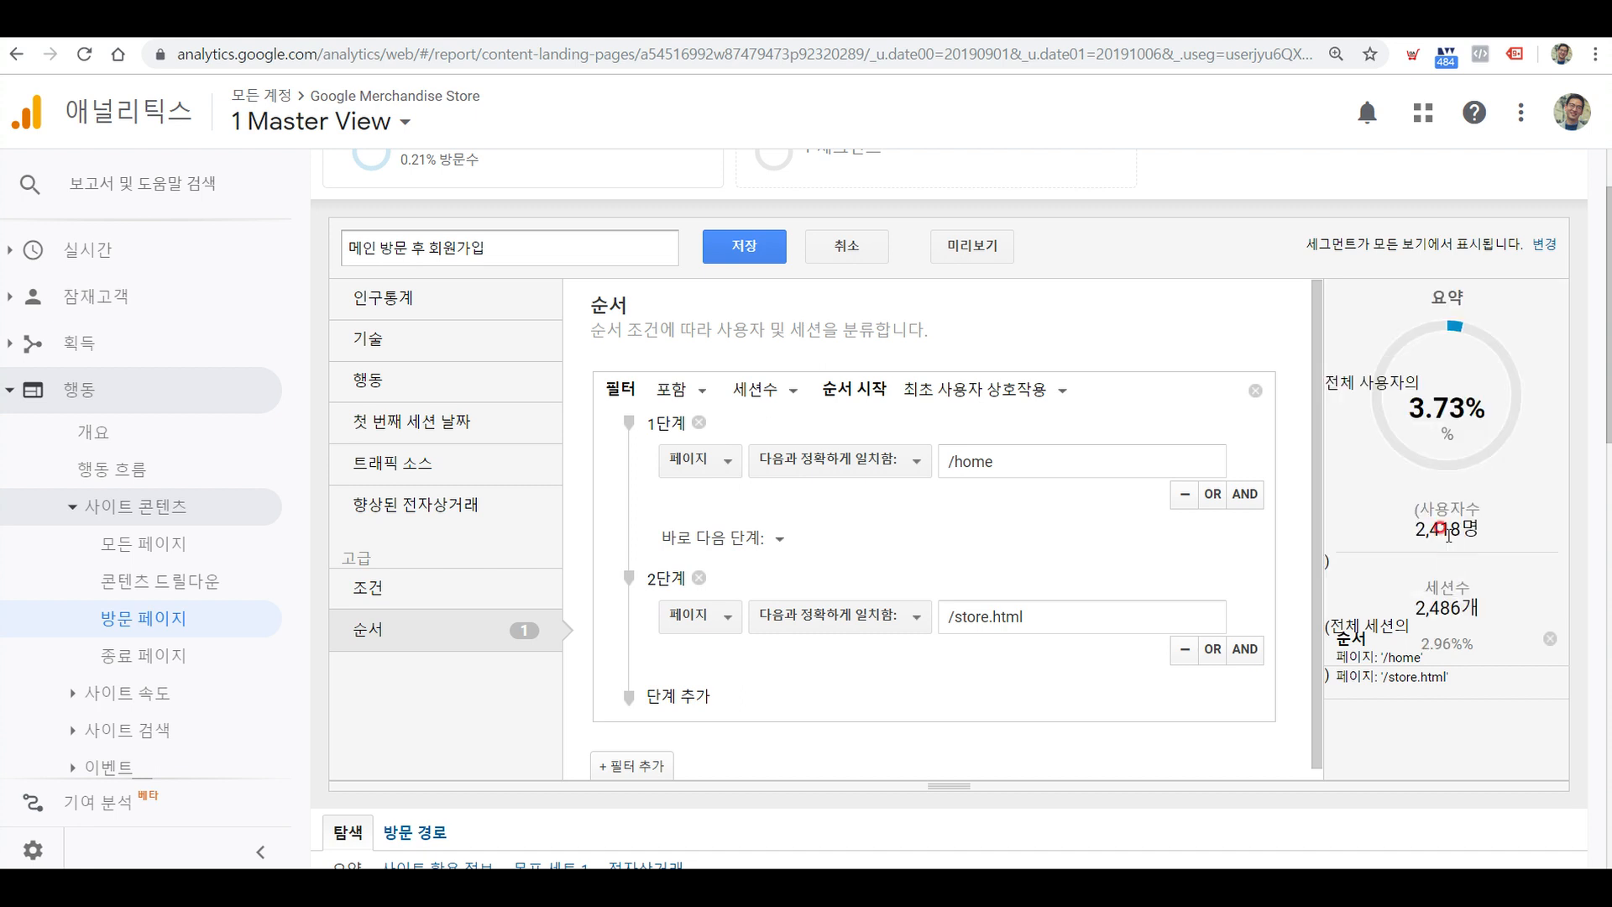
Examine the page values in steps 1 and 2 of the sequence under the 바로 다음 단계 link.
click(962, 463)
click(1021, 460)
click(930, 550)
click(971, 599)
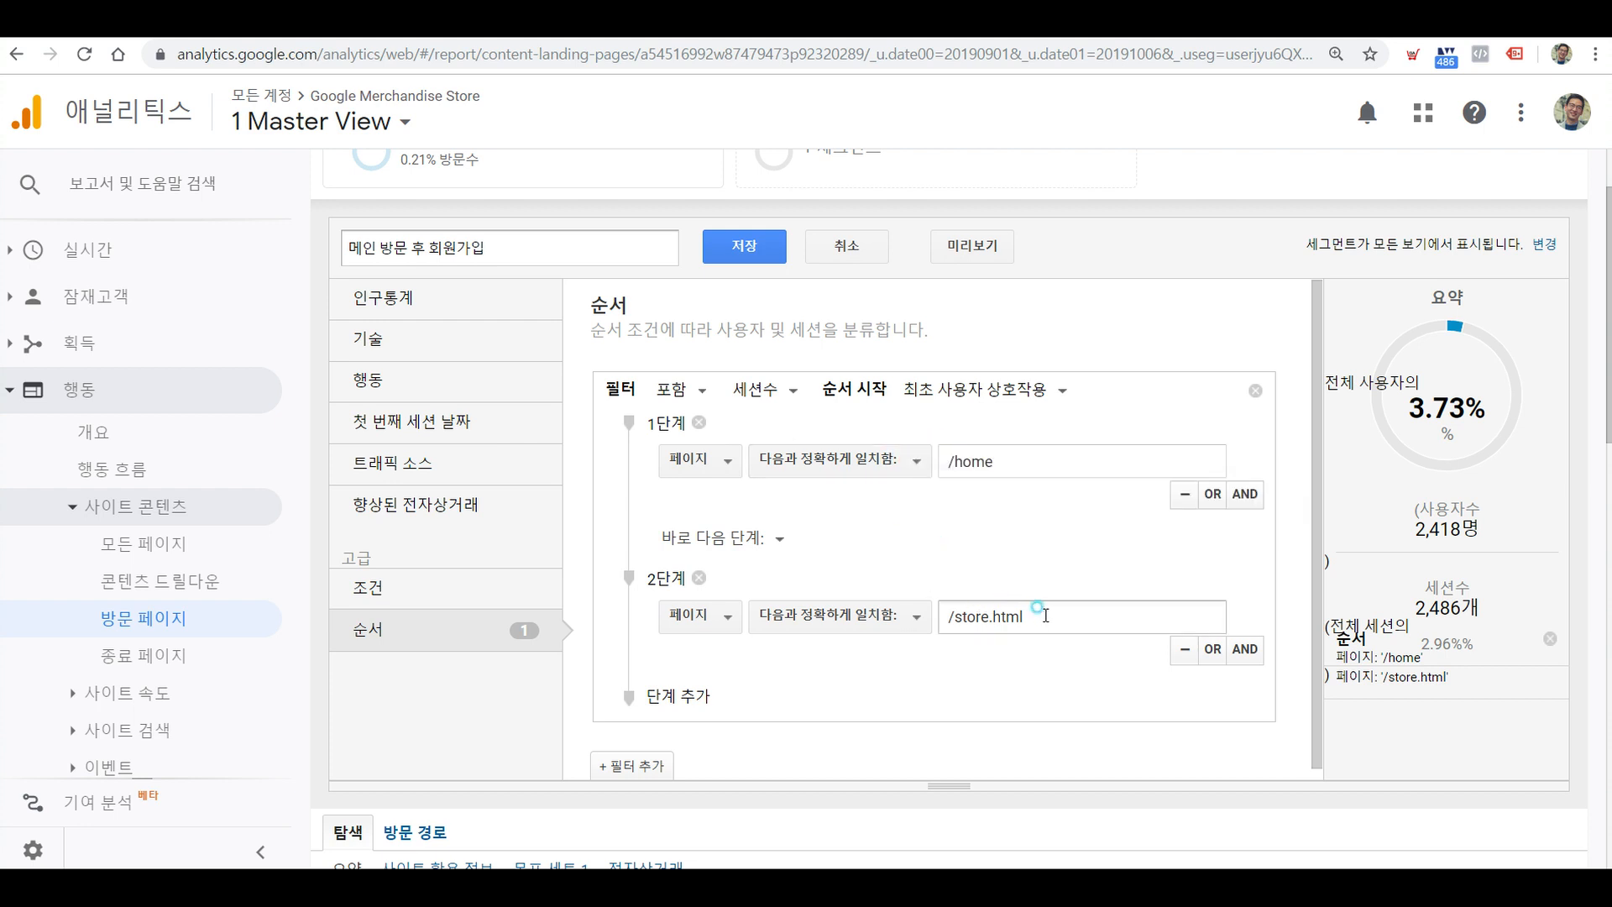
drag(1039, 613, 921, 622)
click(743, 570)
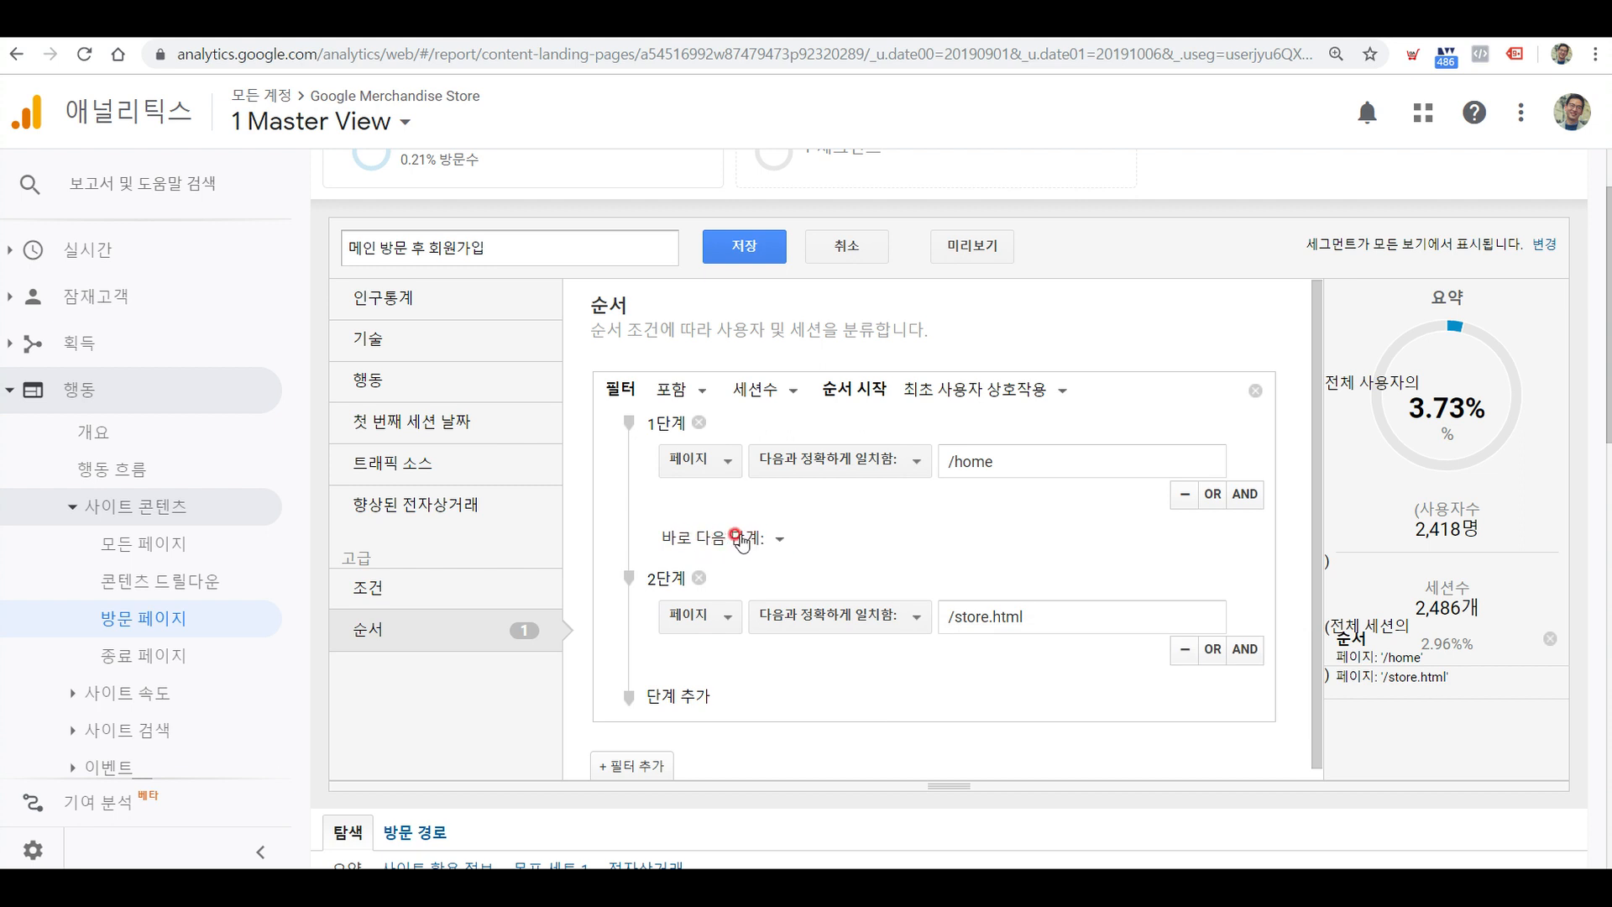
Compare the segment summary with the step link set to 다음 단계 and 바로 다음 단계, leaving 바로 다음 단계 selected.
click(743, 538)
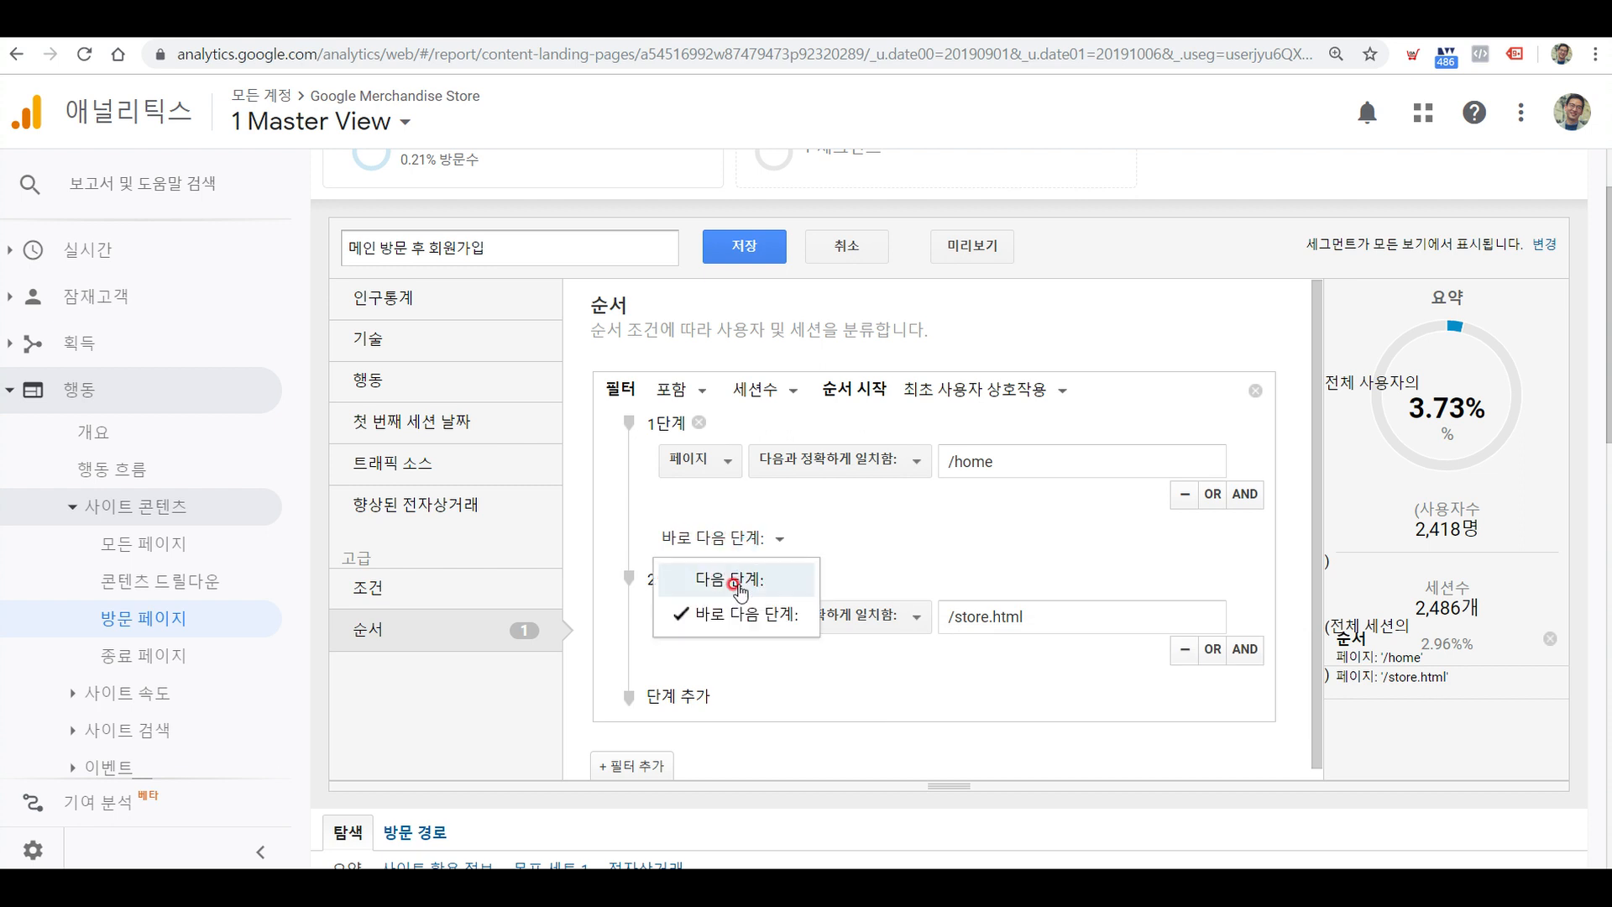
click(735, 582)
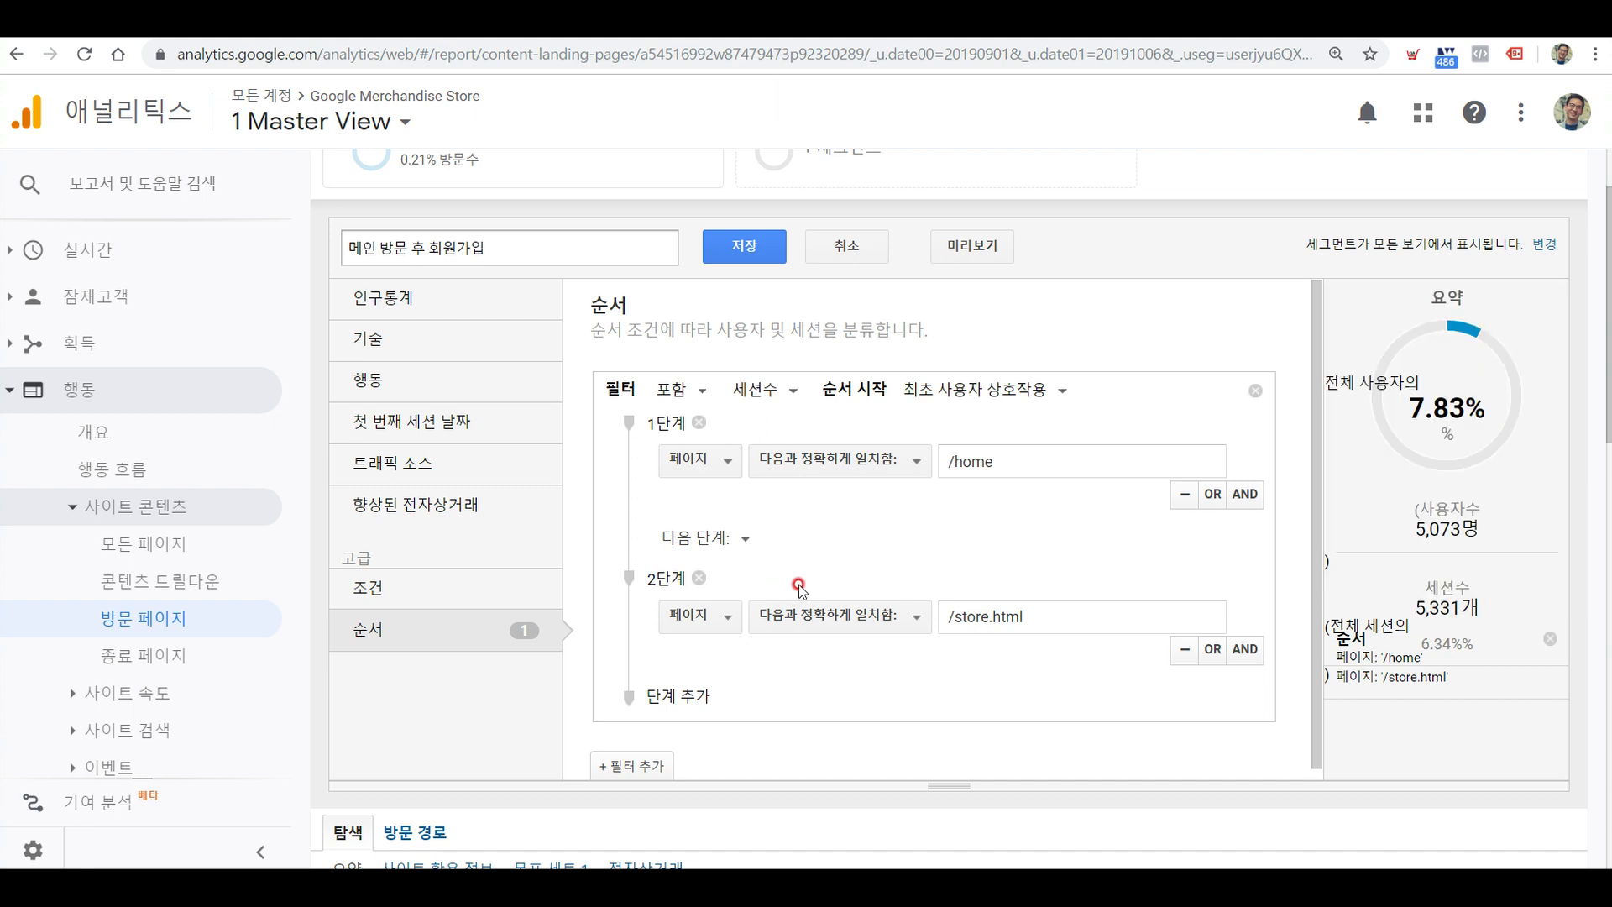
click(1064, 458)
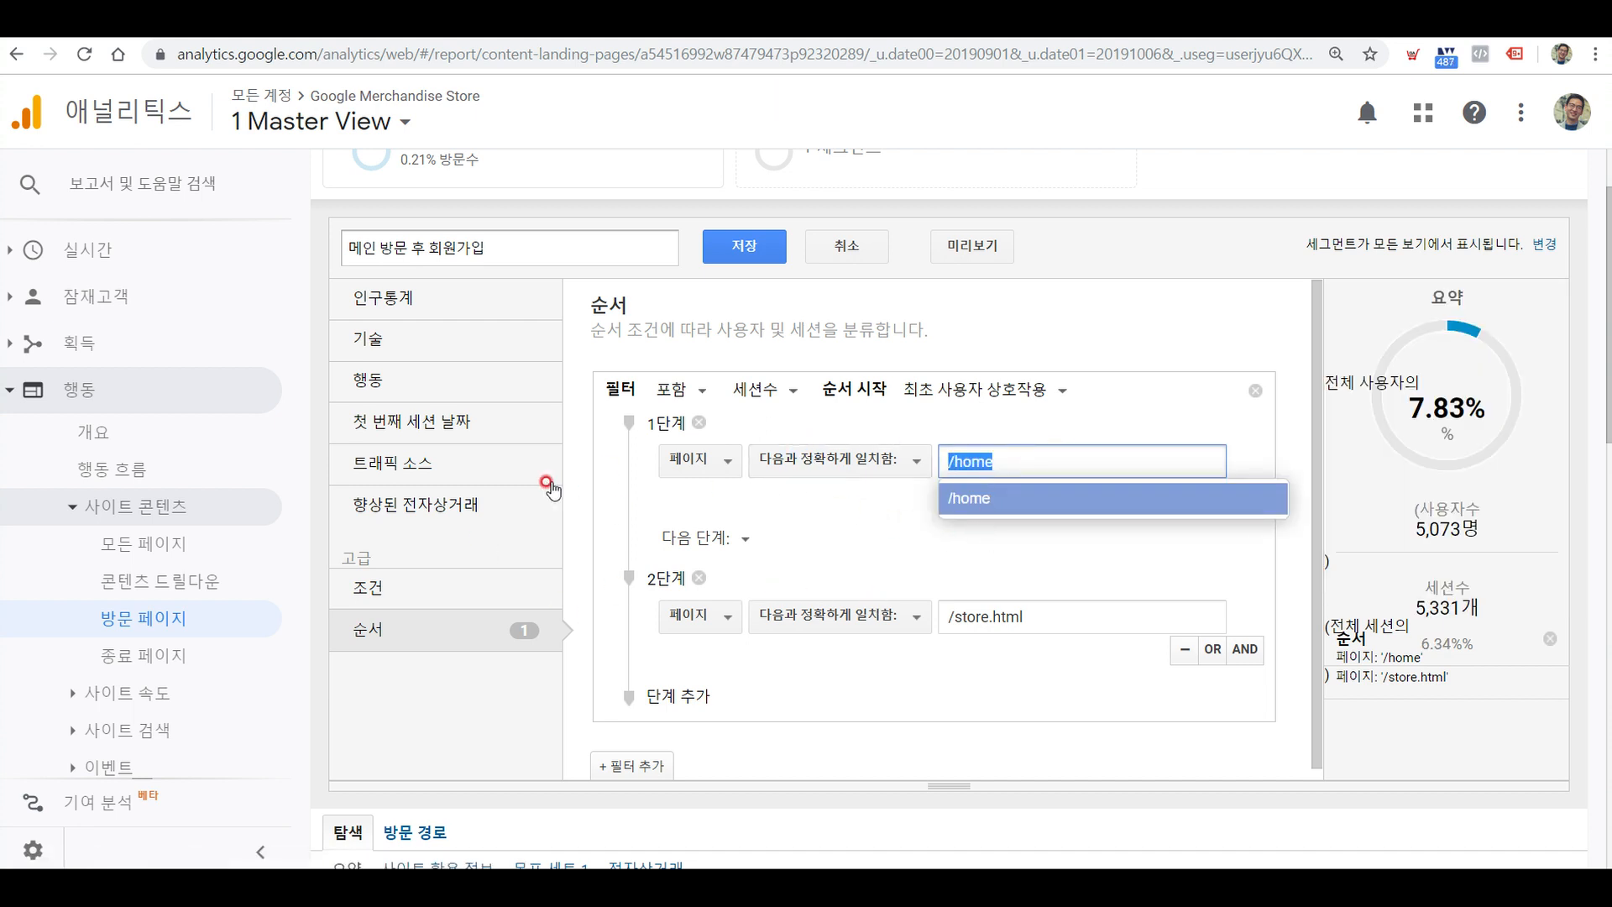
click(1124, 615)
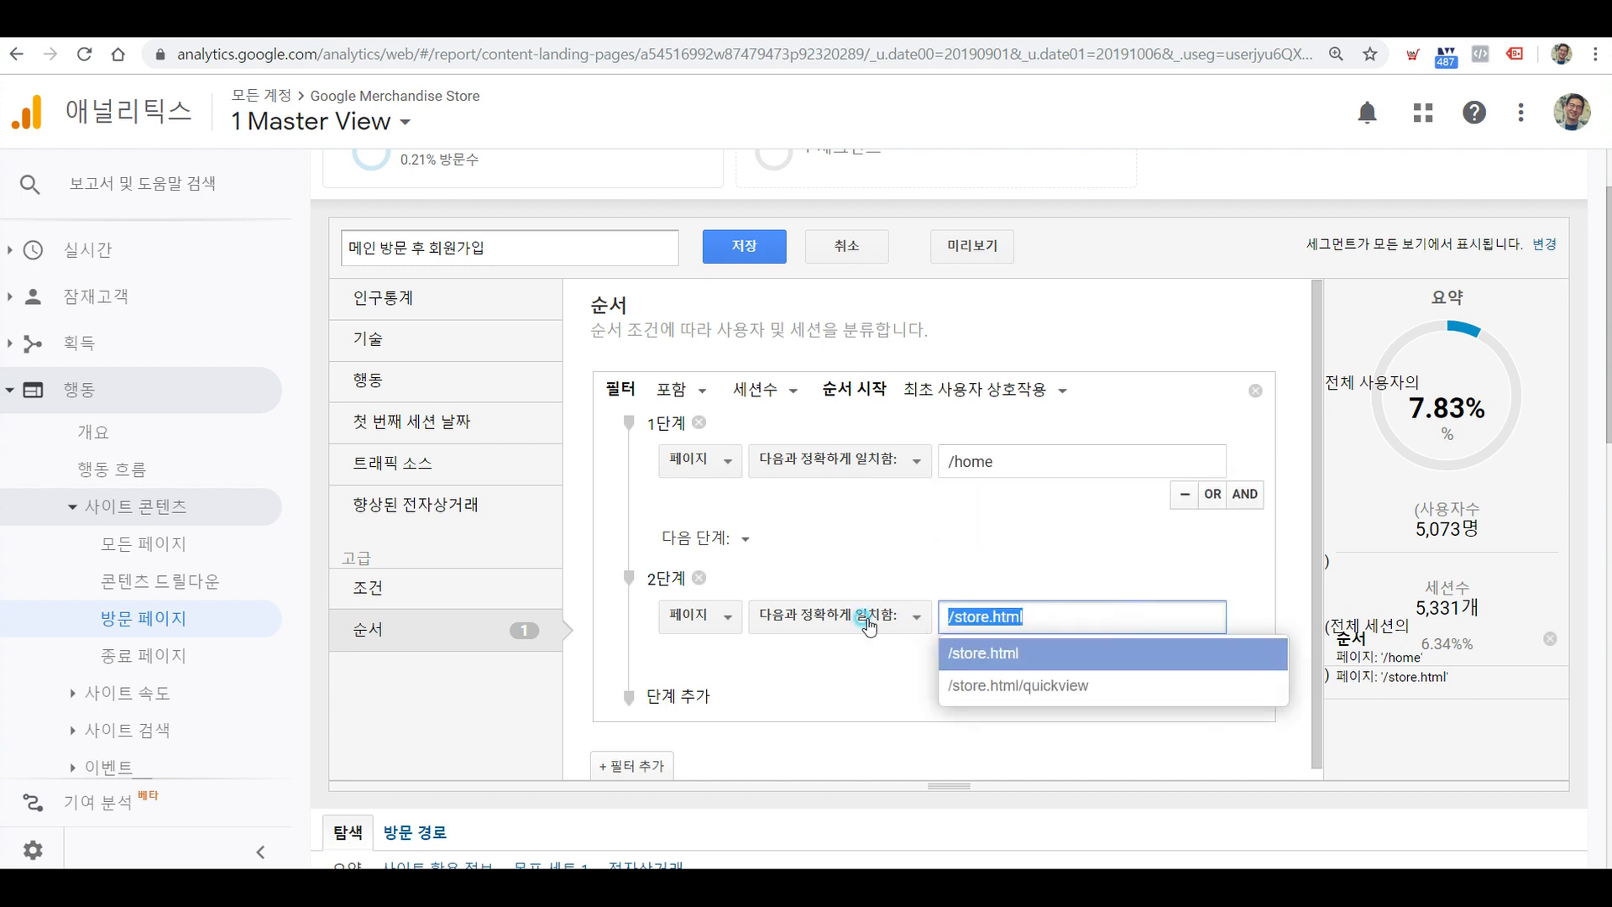
click(1075, 538)
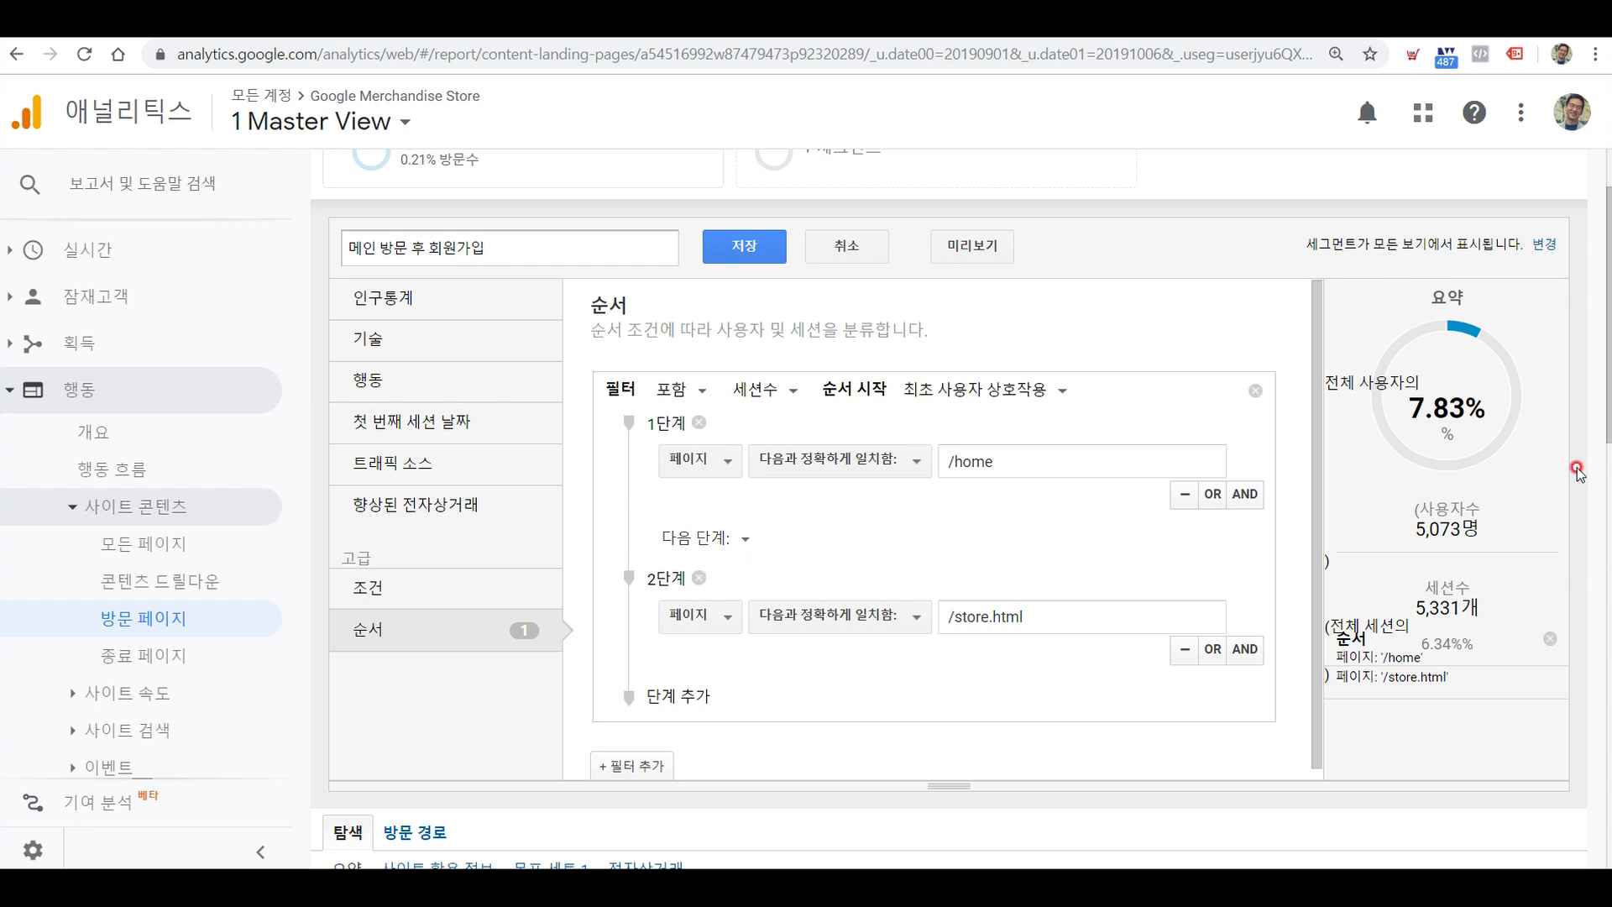
click(690, 538)
click(743, 615)
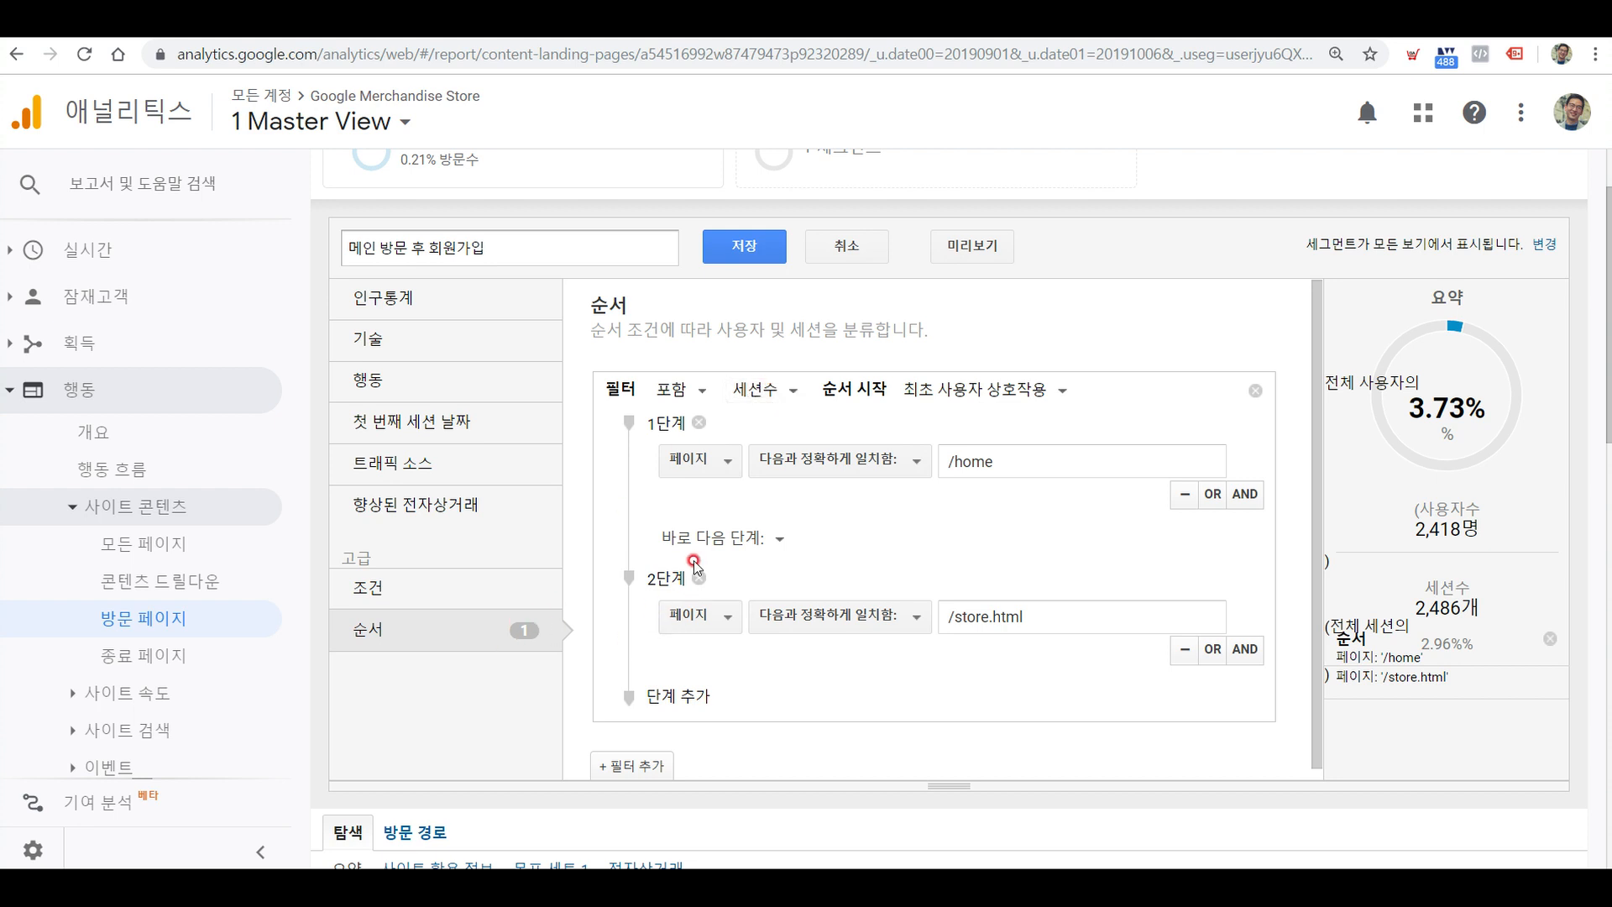
Review the sequence filter's scope, 순서 시작 and step link choices, keeping 세션수, 최초 사용자 상호작용 and 바로 다음 단계.
click(760, 390)
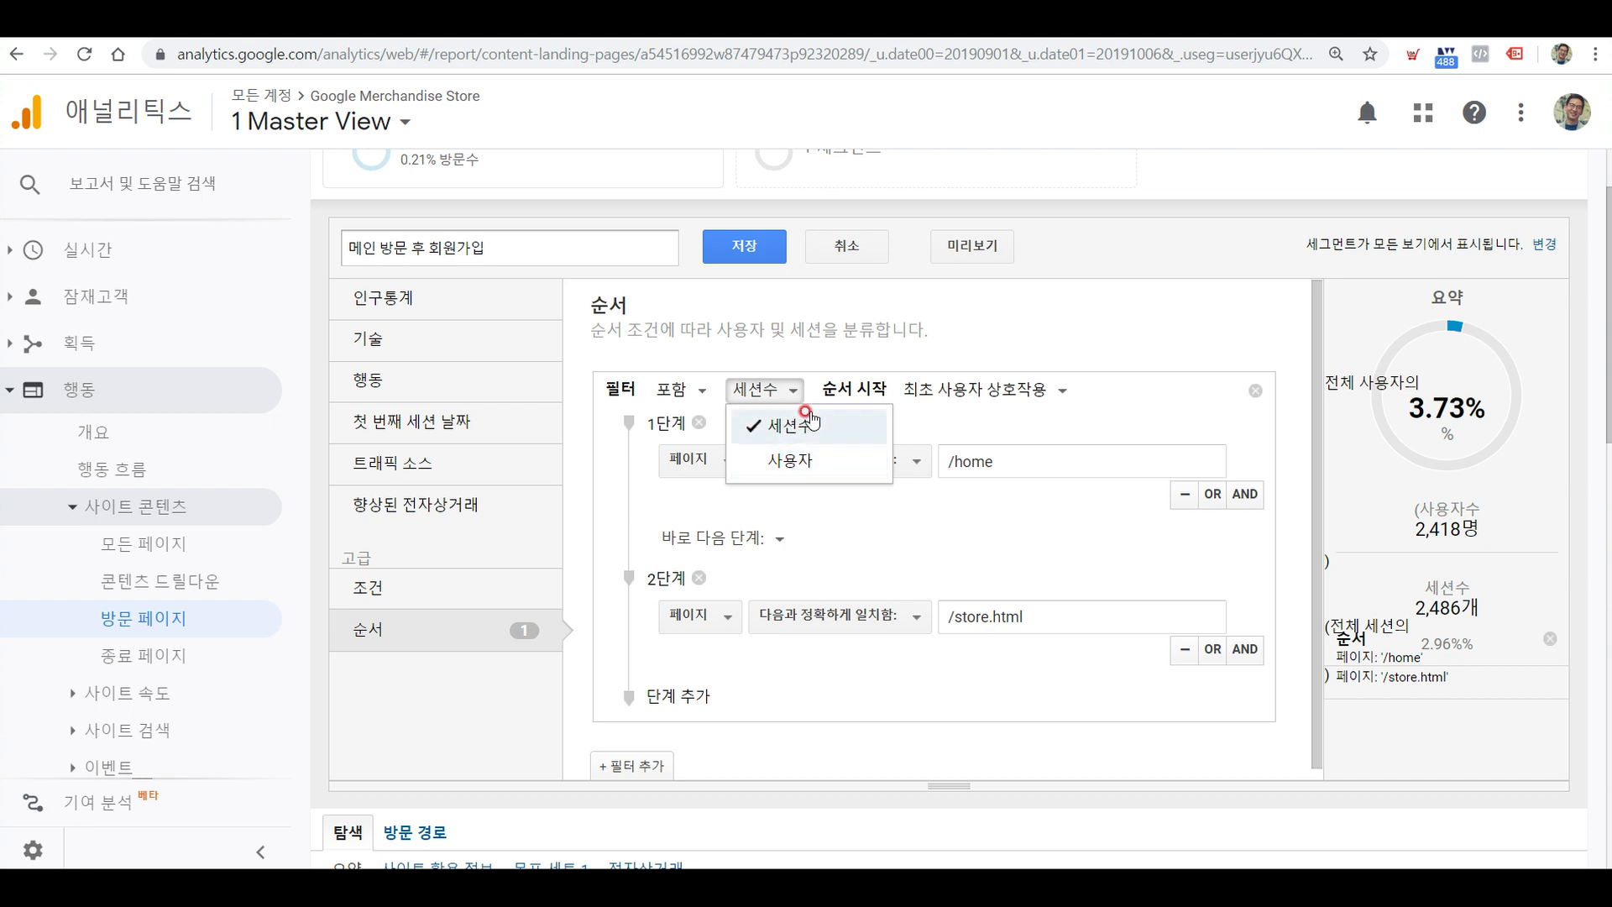
click(1004, 403)
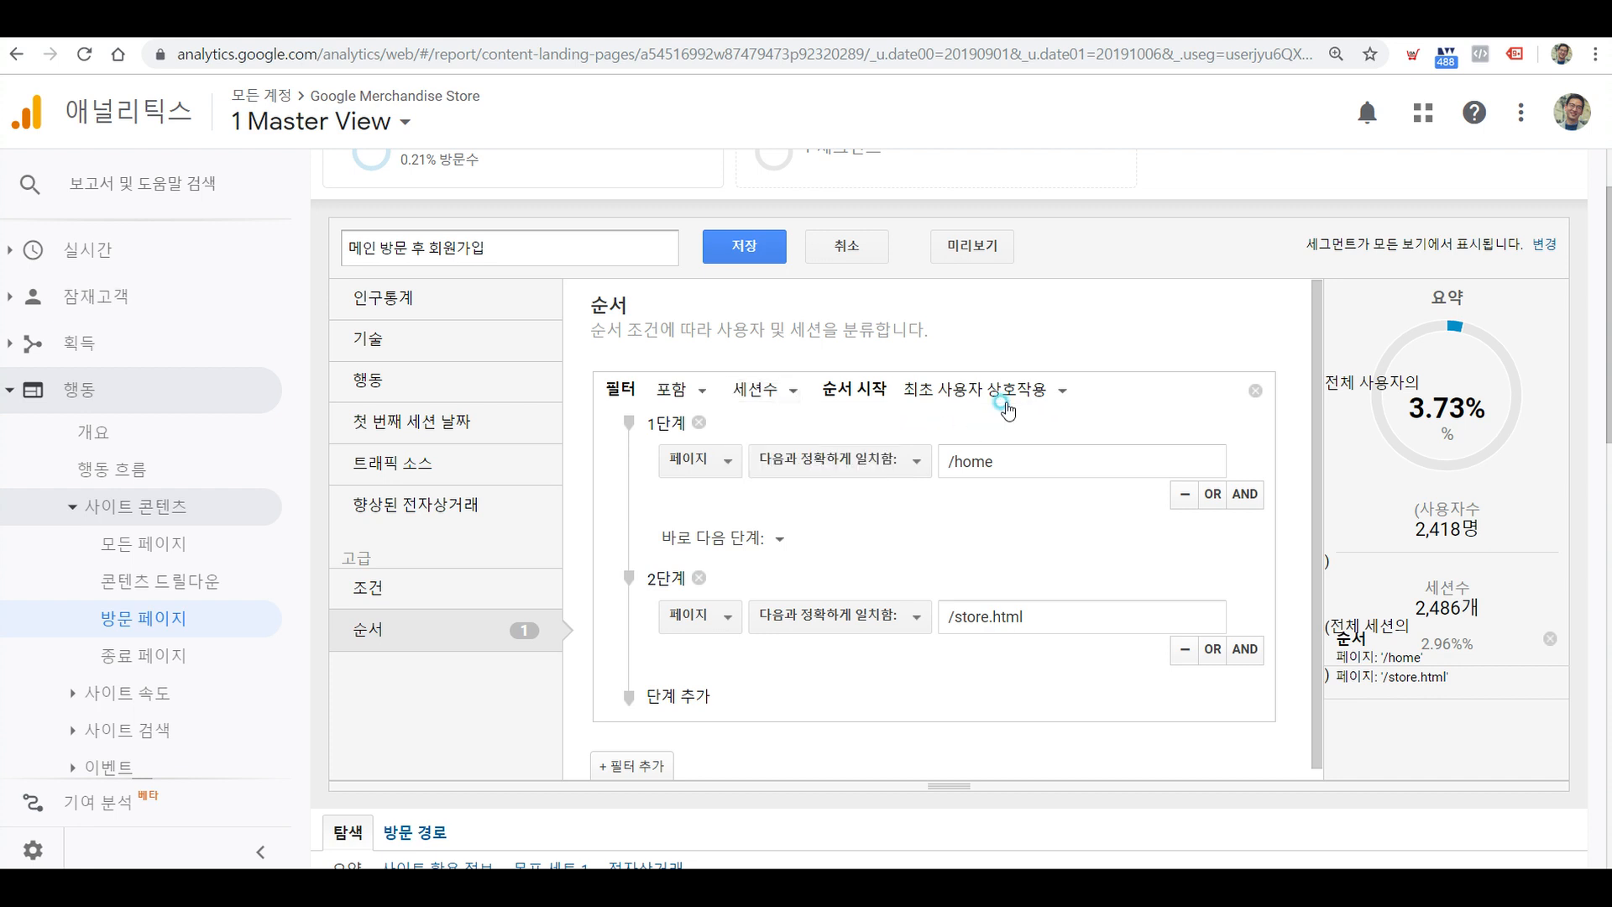
click(1008, 401)
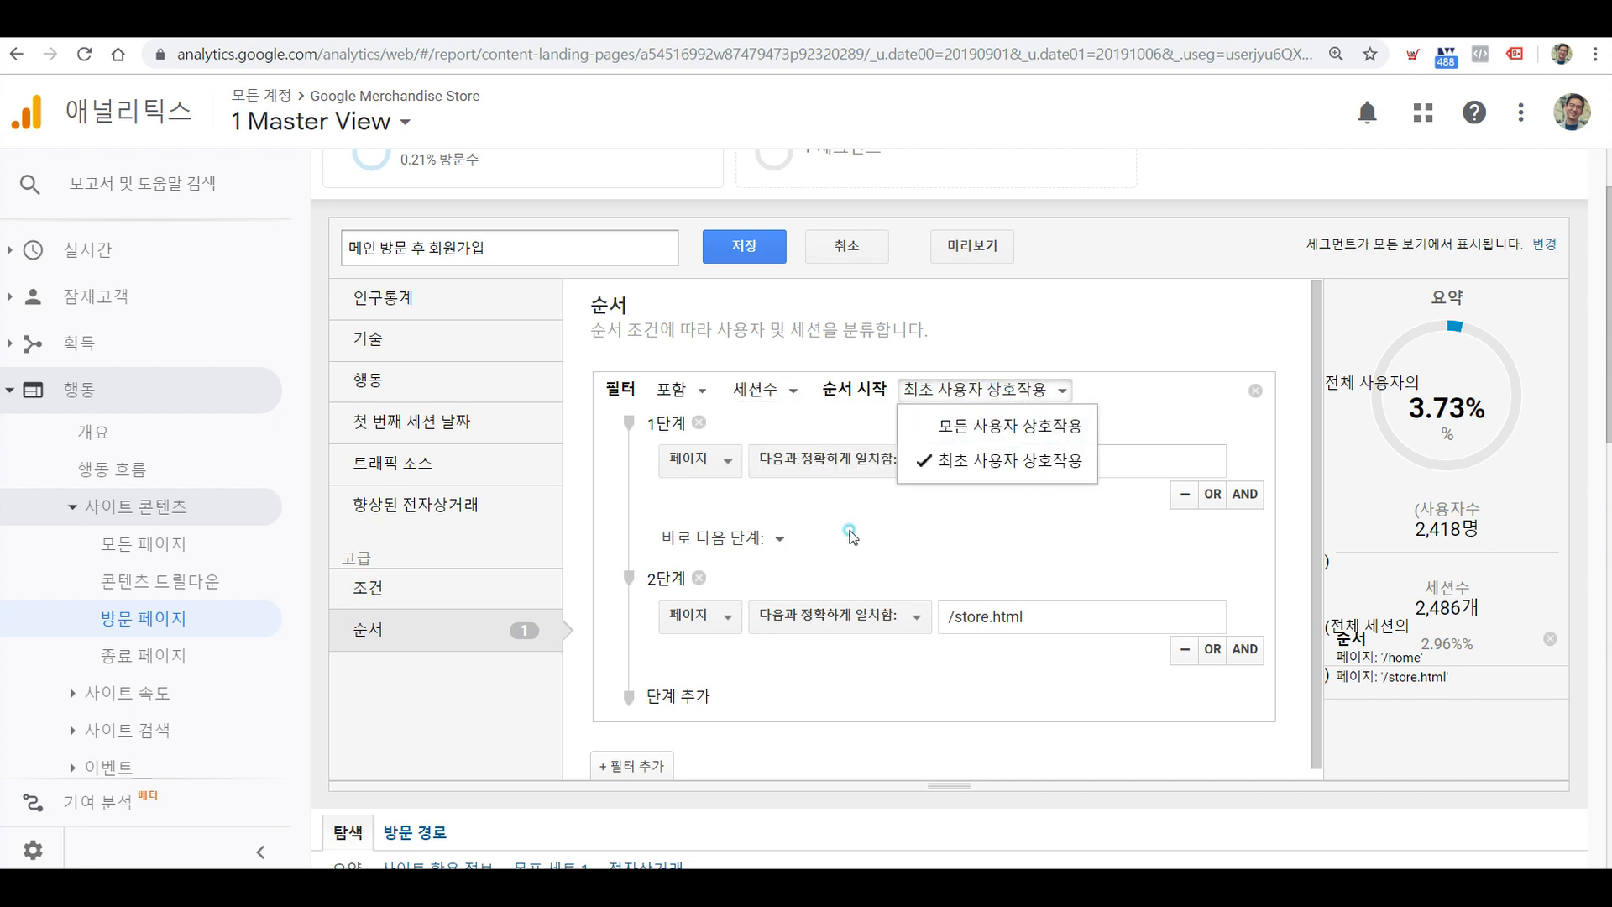
click(765, 540)
click(766, 539)
click(743, 611)
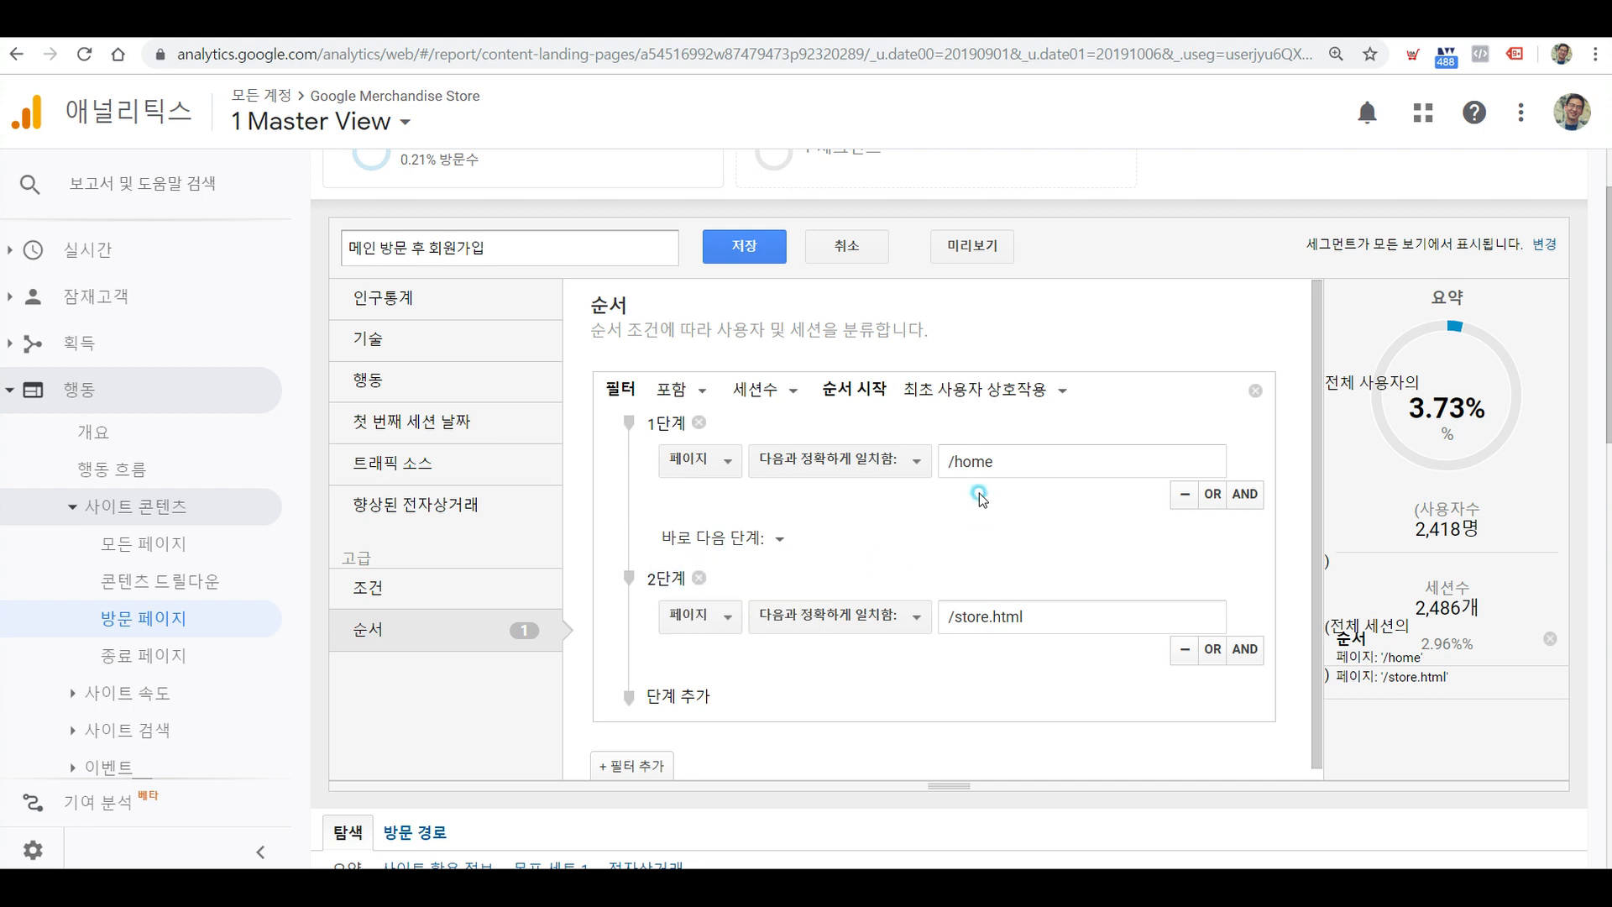